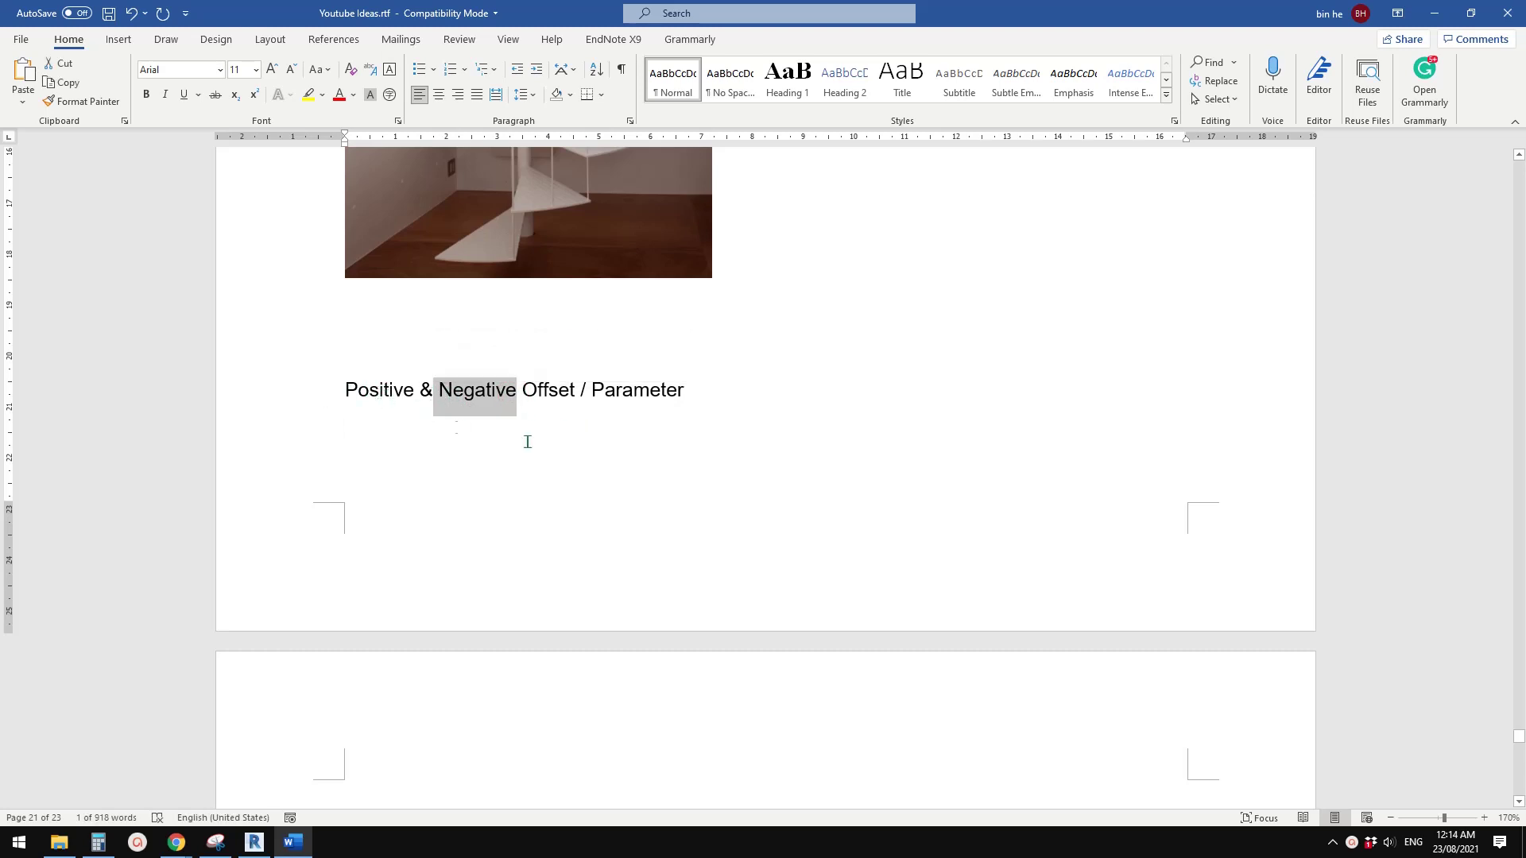
# - Read the note "Positive & Negative Offset / Parameter", highlighting its individual words
pyautogui.click(620, 434)
pyautogui.moveTo(517, 395); pyautogui.dragTo(440, 394)
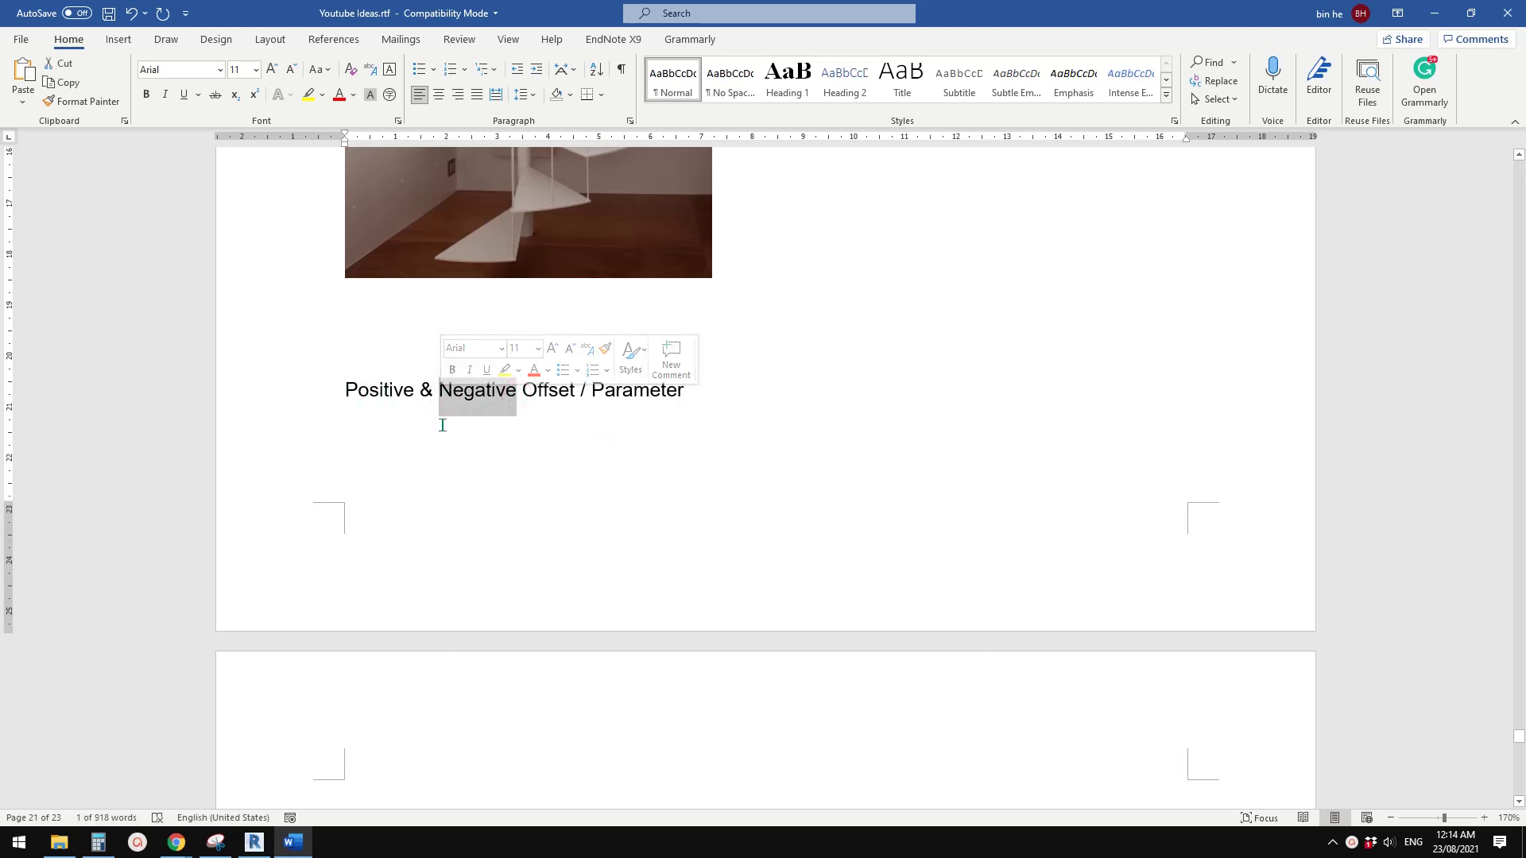
pyautogui.click(567, 428)
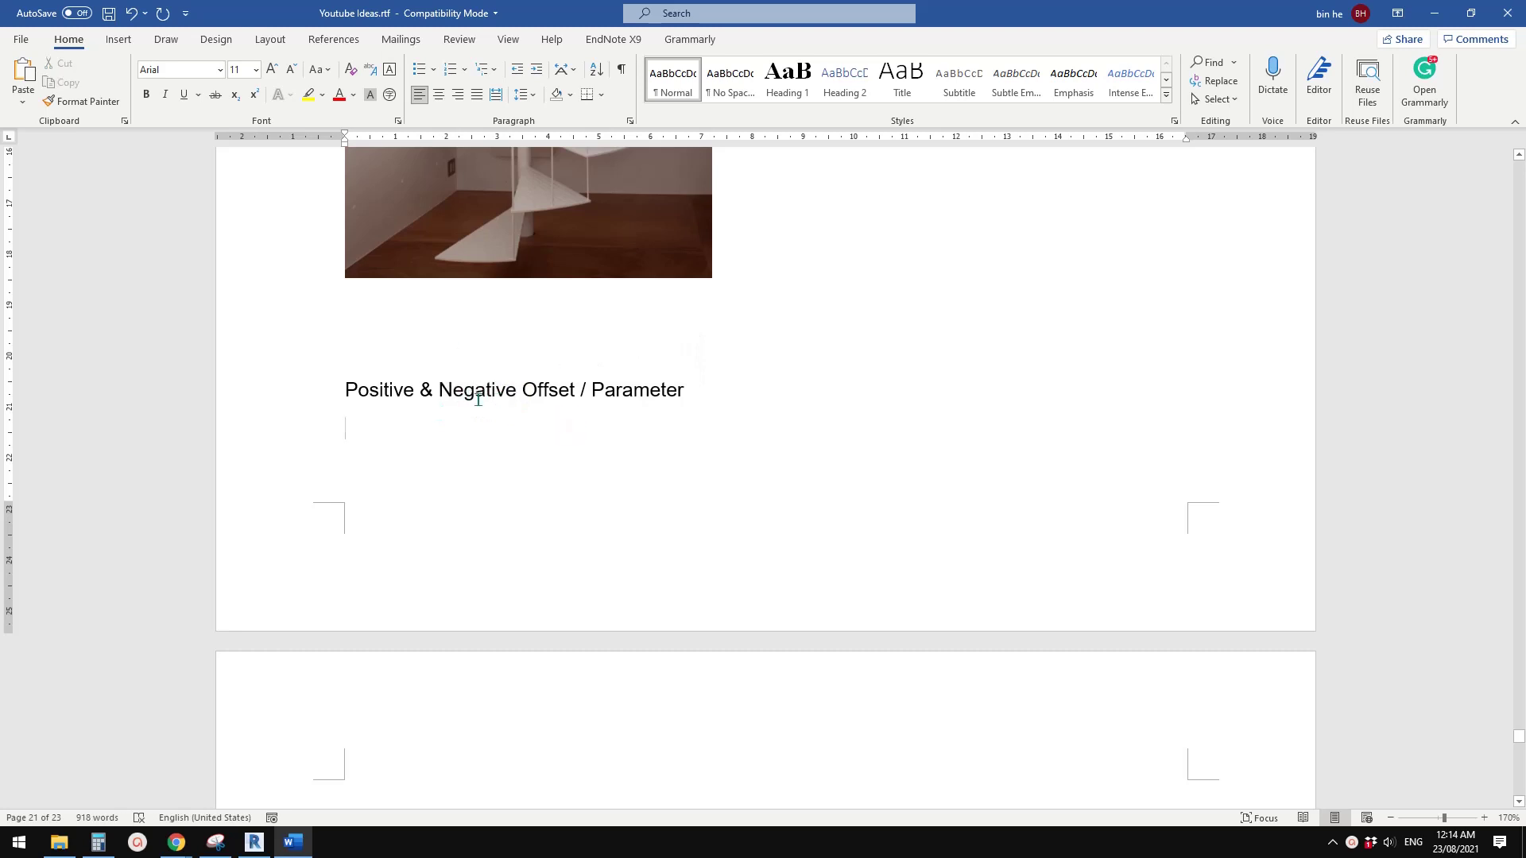
pyautogui.doubleClick(527, 395)
pyautogui.click(666, 415)
pyautogui.doubleClick(679, 398)
pyautogui.click(756, 424)
# - Switch to Revit and create a new family from the Metric Generic Model template
pyautogui.click(255, 841)
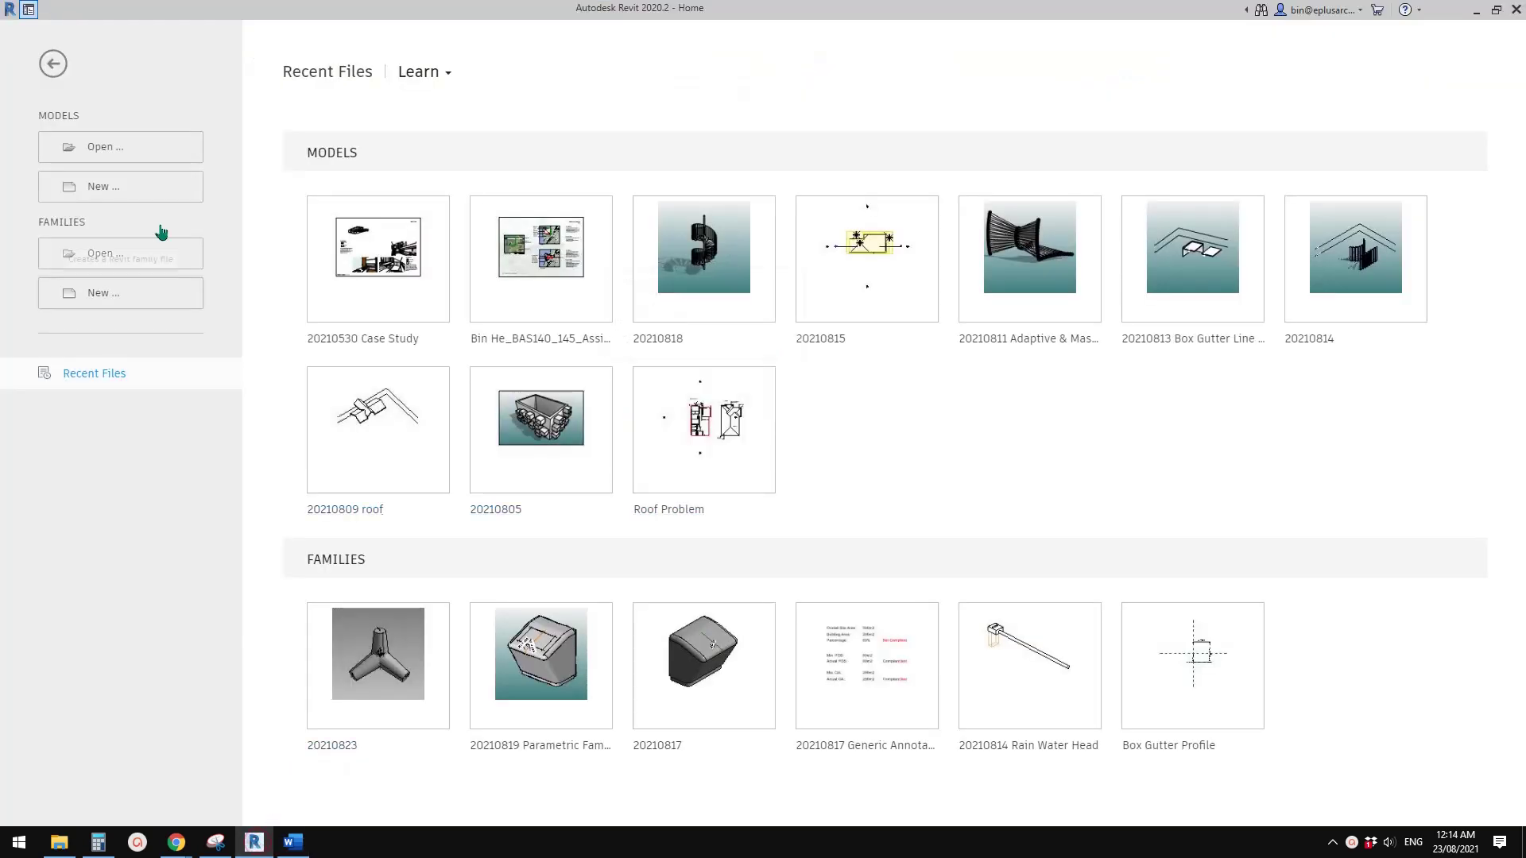
pyautogui.click(102, 295)
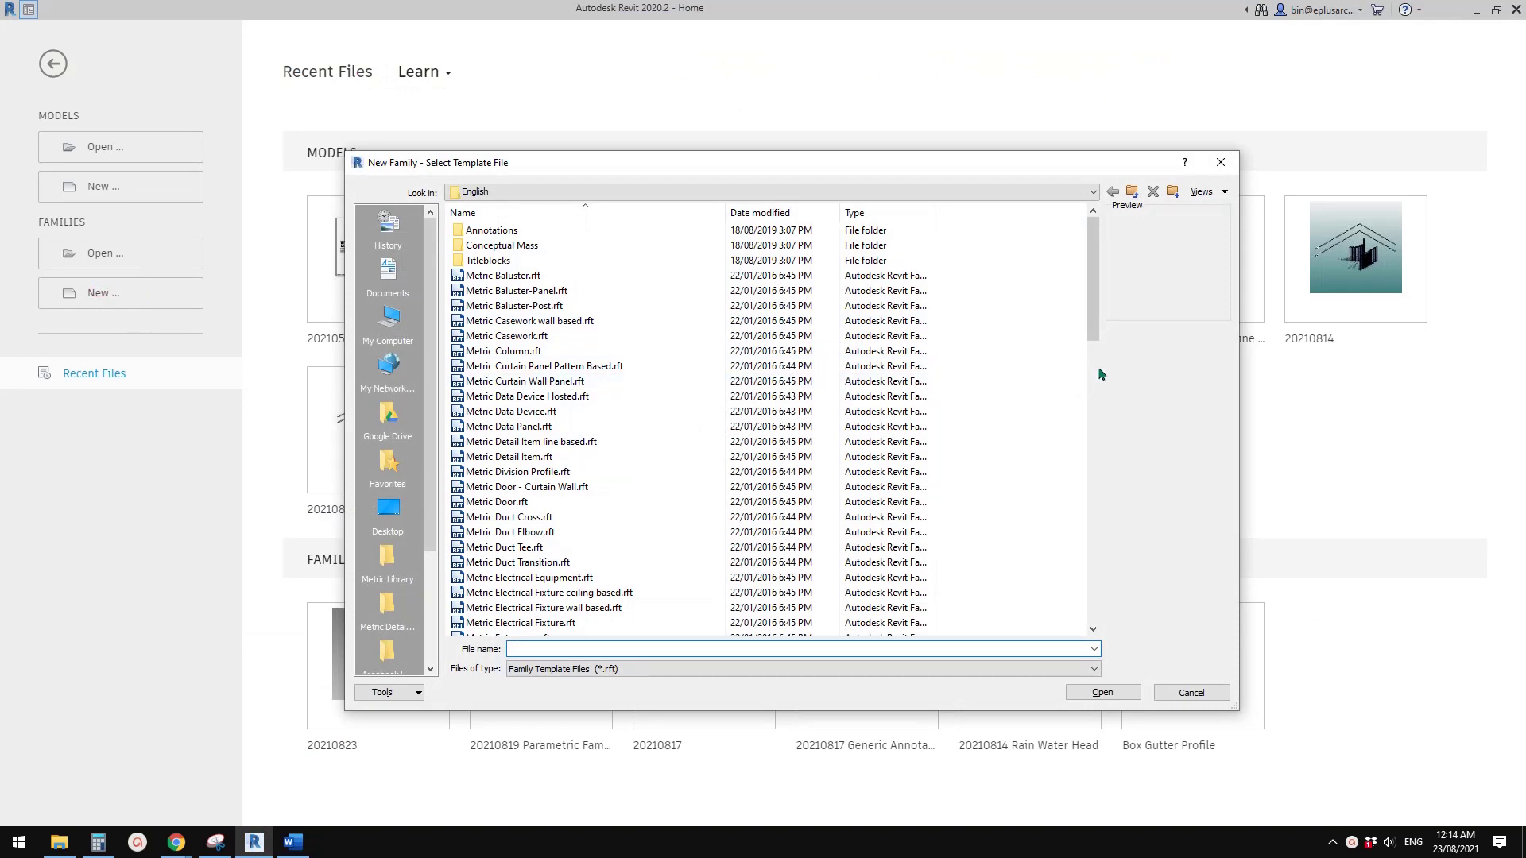
pyautogui.moveTo(1096, 323); pyautogui.dragTo(1056, 331)
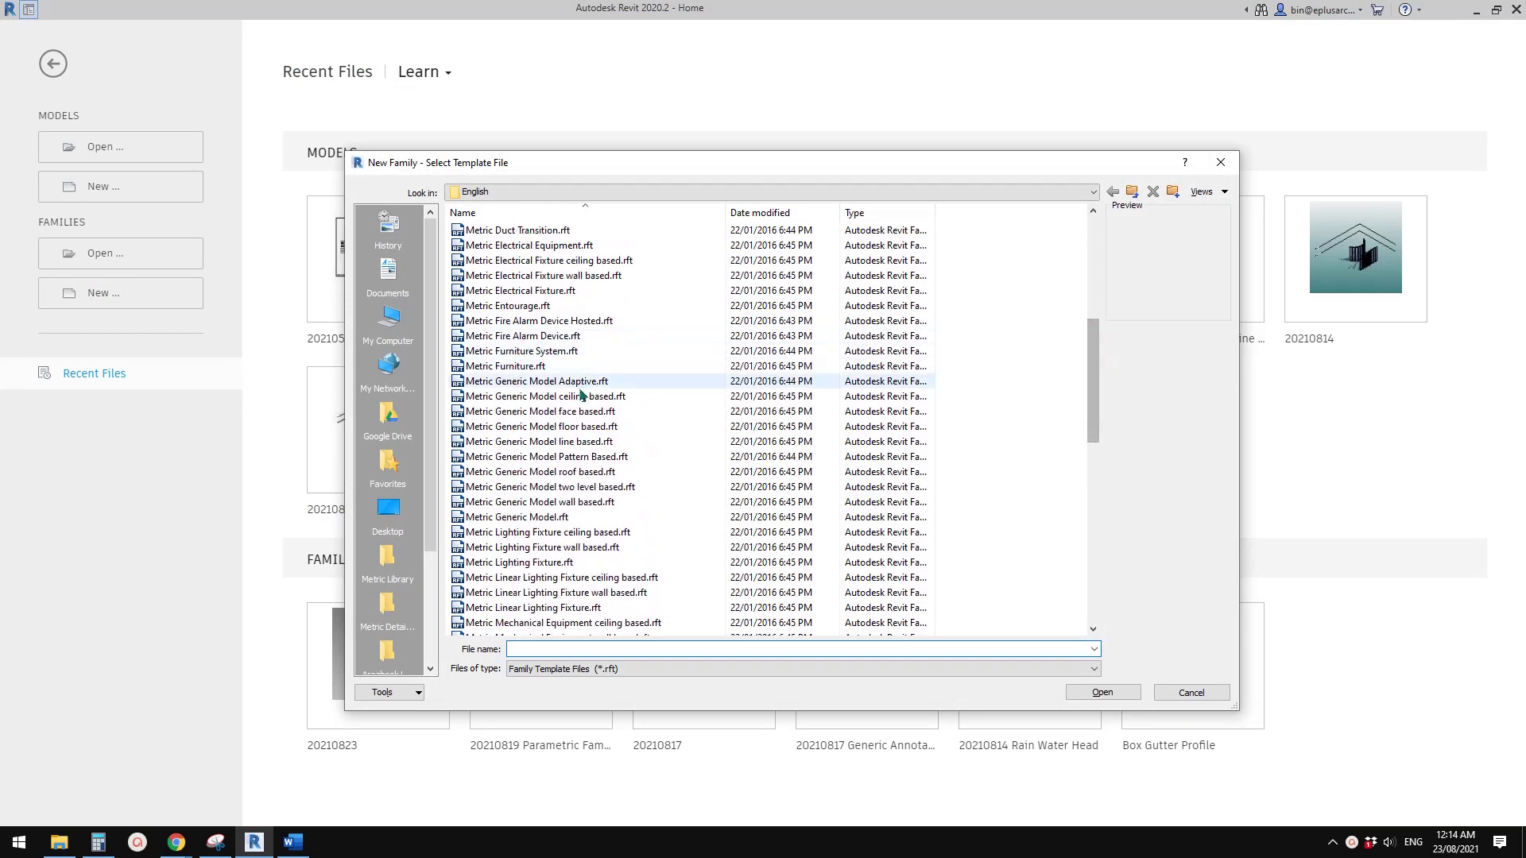
pyautogui.doubleClick(524, 518)
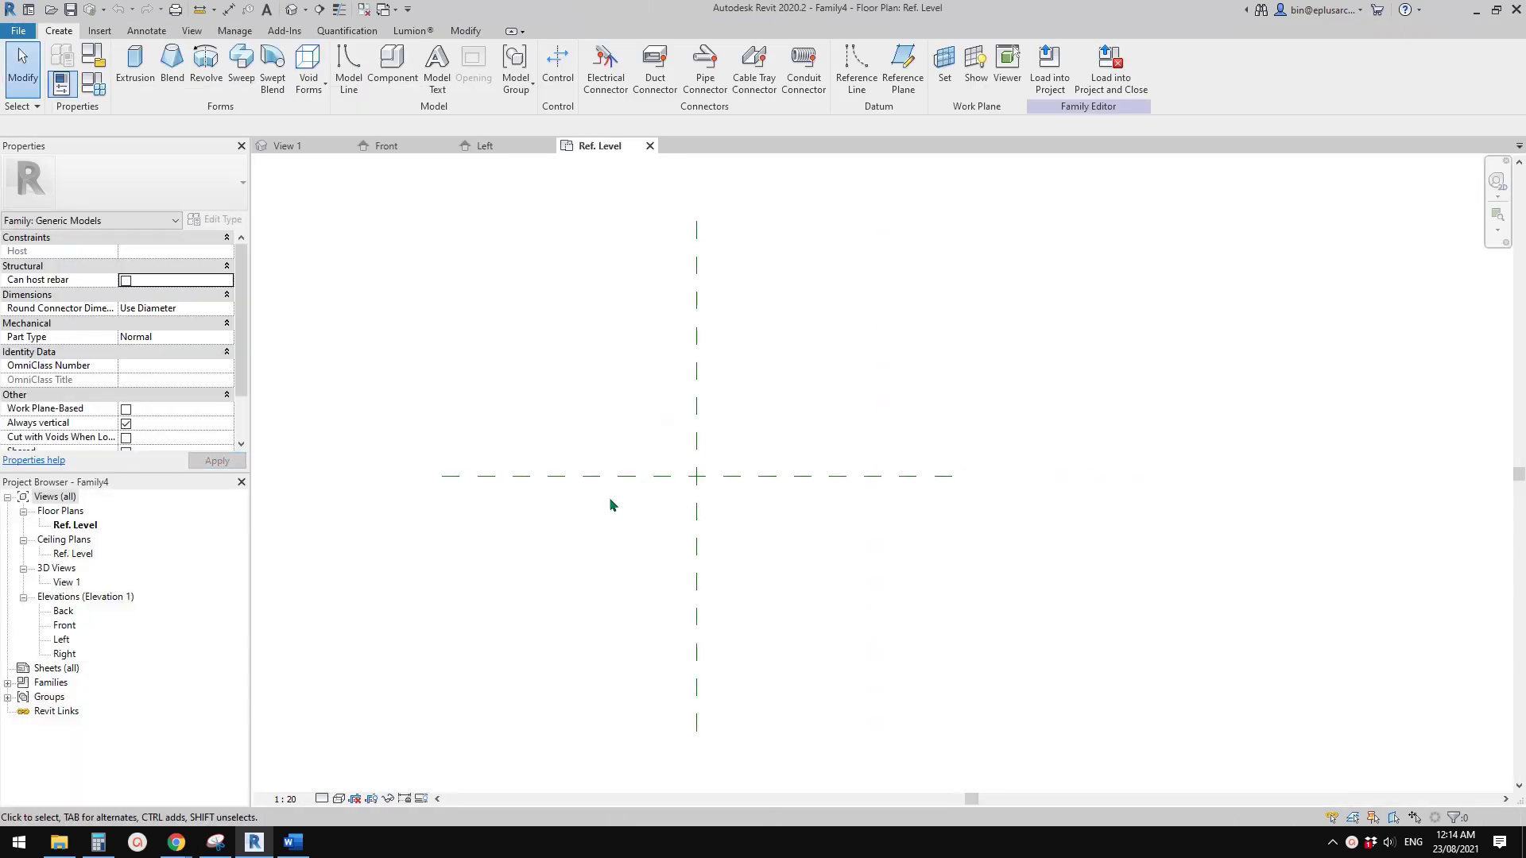
# - Draw a vertical reference plane about 1456 mm to the right of the centre plane, crossing the horizontal plane
pyautogui.moveTo(673, 481); pyautogui.dragTo(592, 497, button='middle')
pyautogui.scroll(-1, 735, 491)
pyautogui.moveTo(801, 497); pyautogui.dragTo(686, 472, button='middle')
pyautogui.press('p')
pyautogui.click(631, 691)
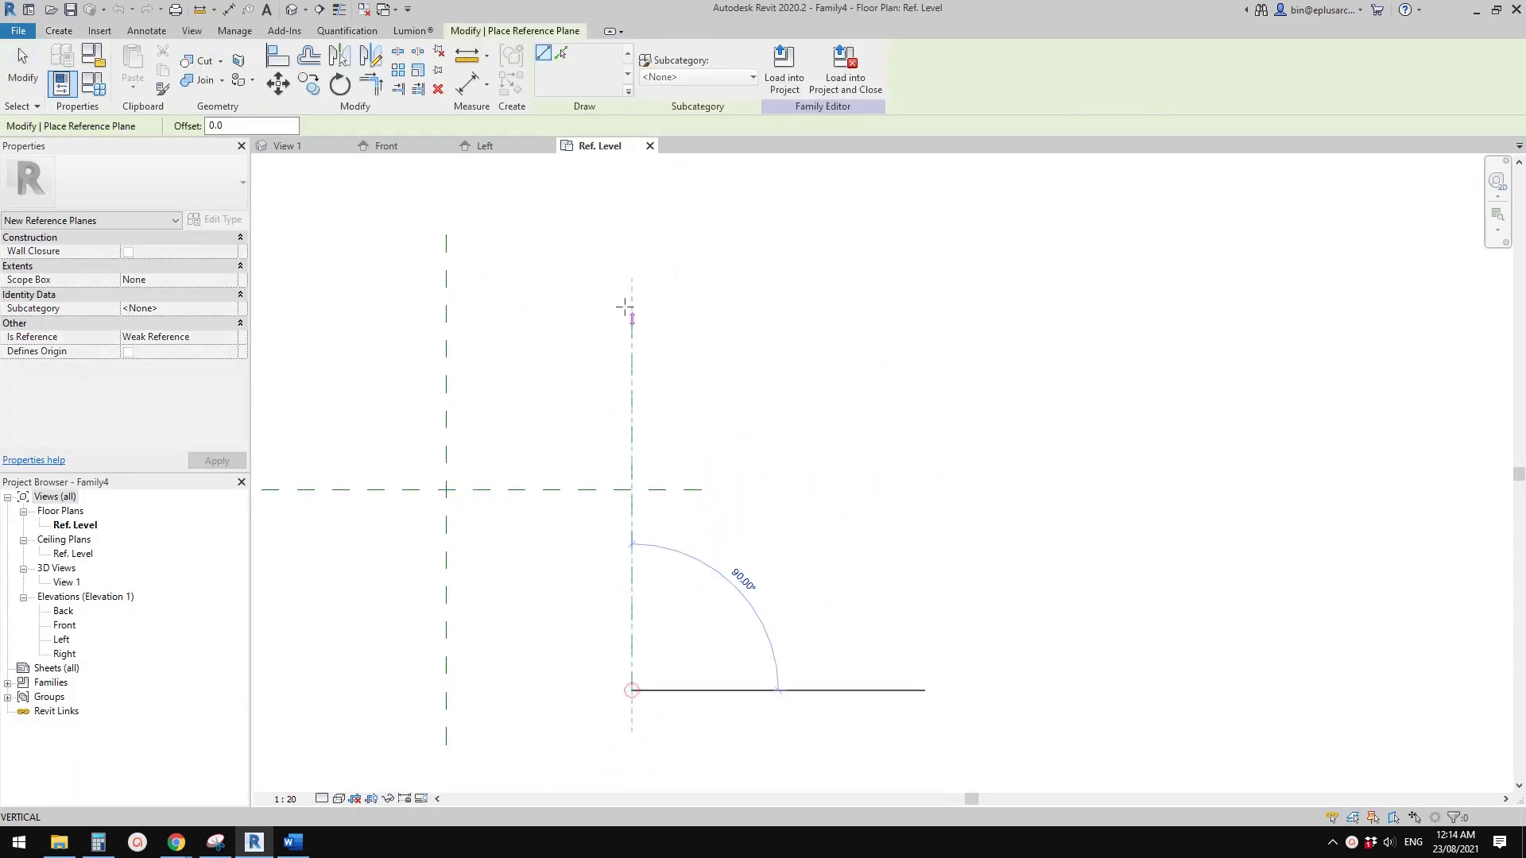
pyautogui.click(632, 299)
pyautogui.press('Escape')
pyautogui.press('Escape')
# - Add an aligned dimension between the new vertical reference plane and the centre plane
pyautogui.press('d')
pyautogui.press('i')
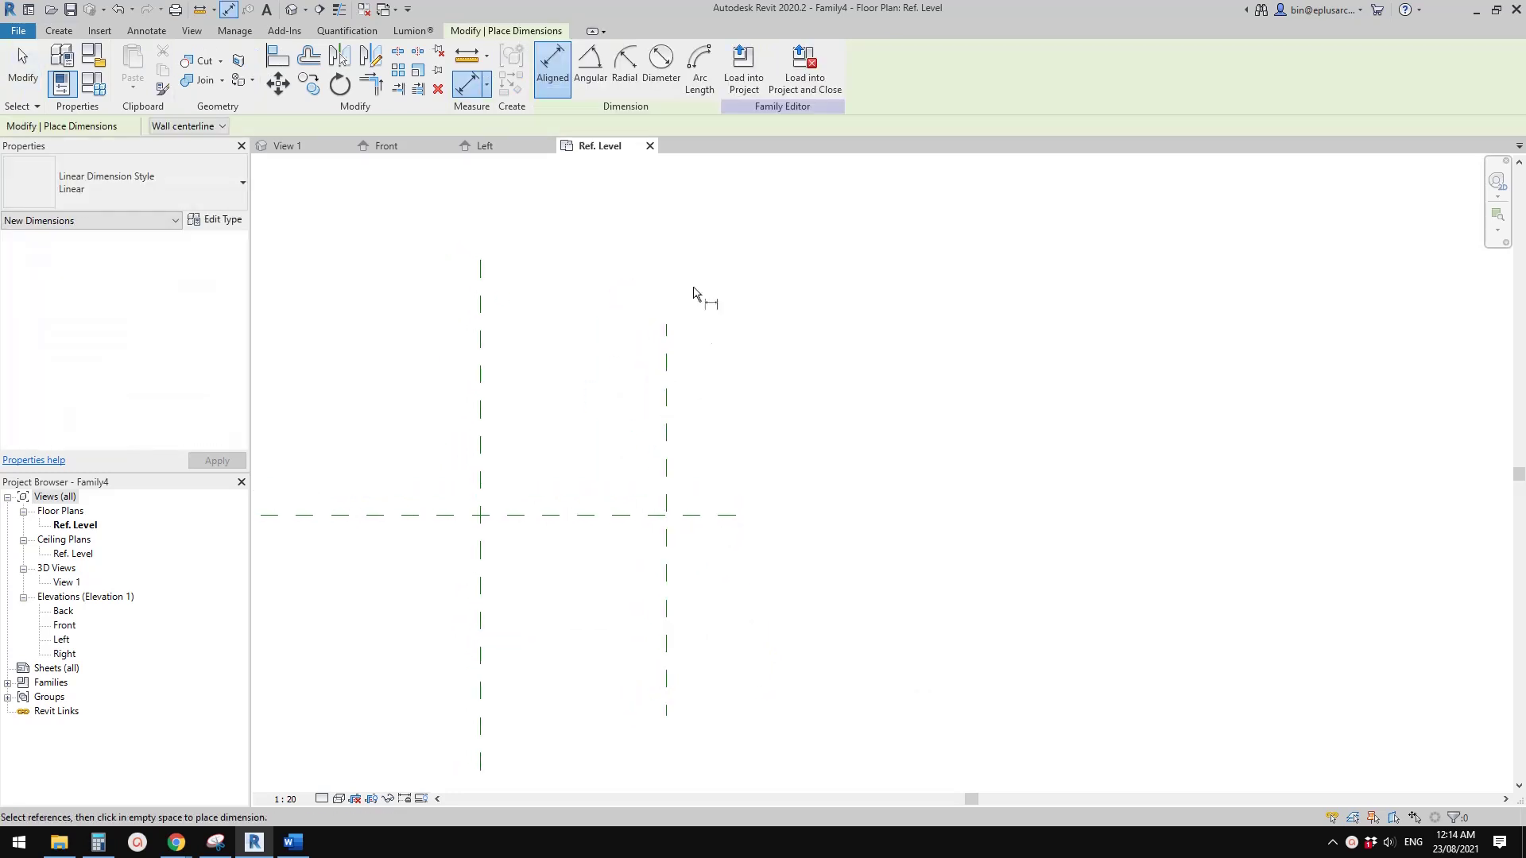
pyautogui.press('Escape')
pyautogui.moveTo(663, 407); pyautogui.dragTo(674, 428, button='middle')
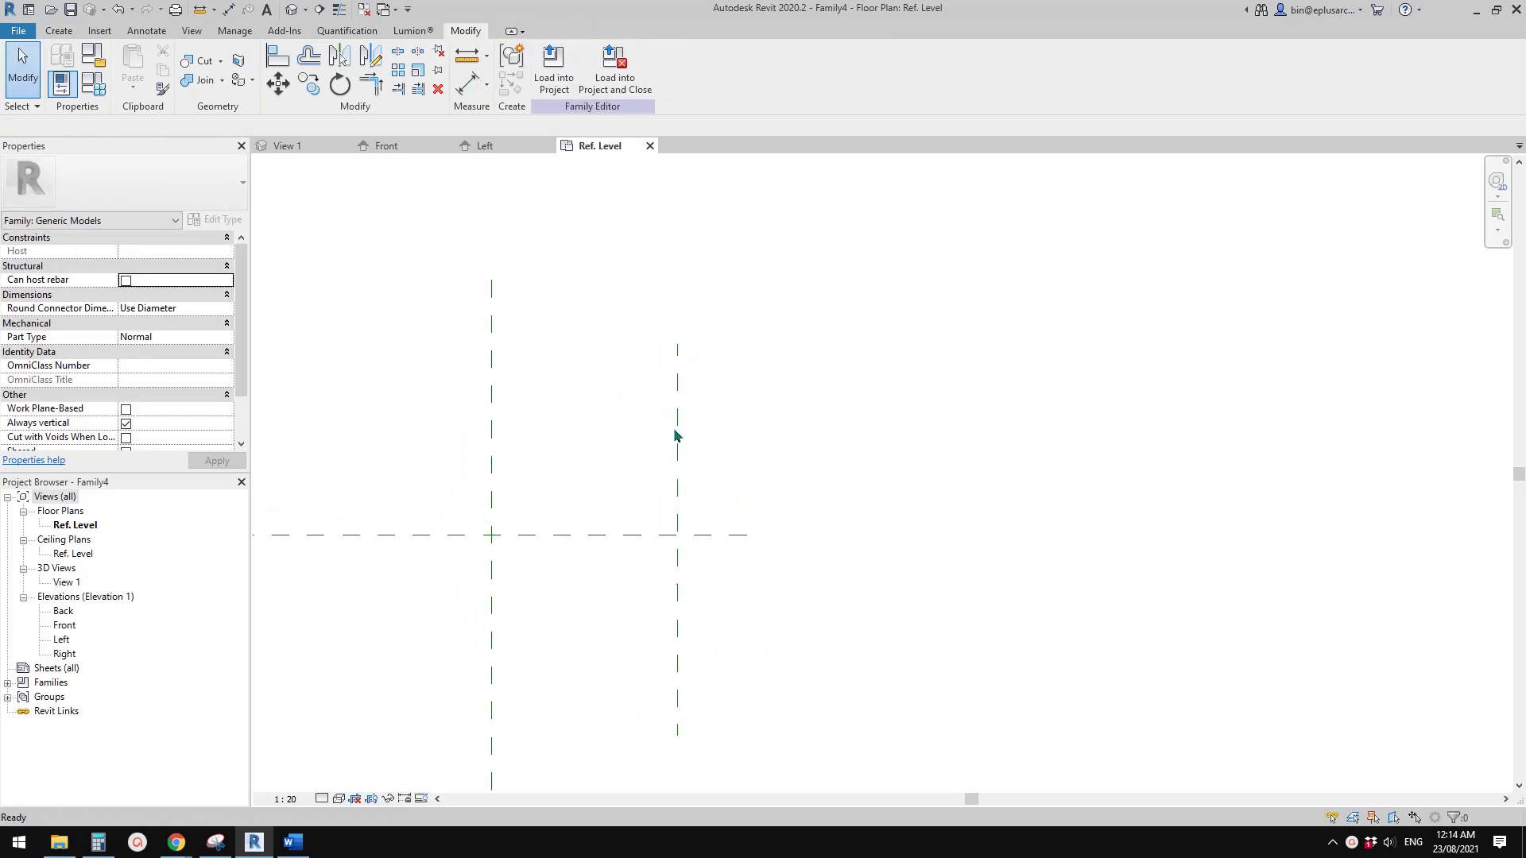
pyautogui.press('d')
pyautogui.press('i')
pyautogui.click(677, 417)
pyautogui.click(492, 429)
pyautogui.click(556, 377)
pyautogui.press('Escape')
pyautogui.press('Escape')
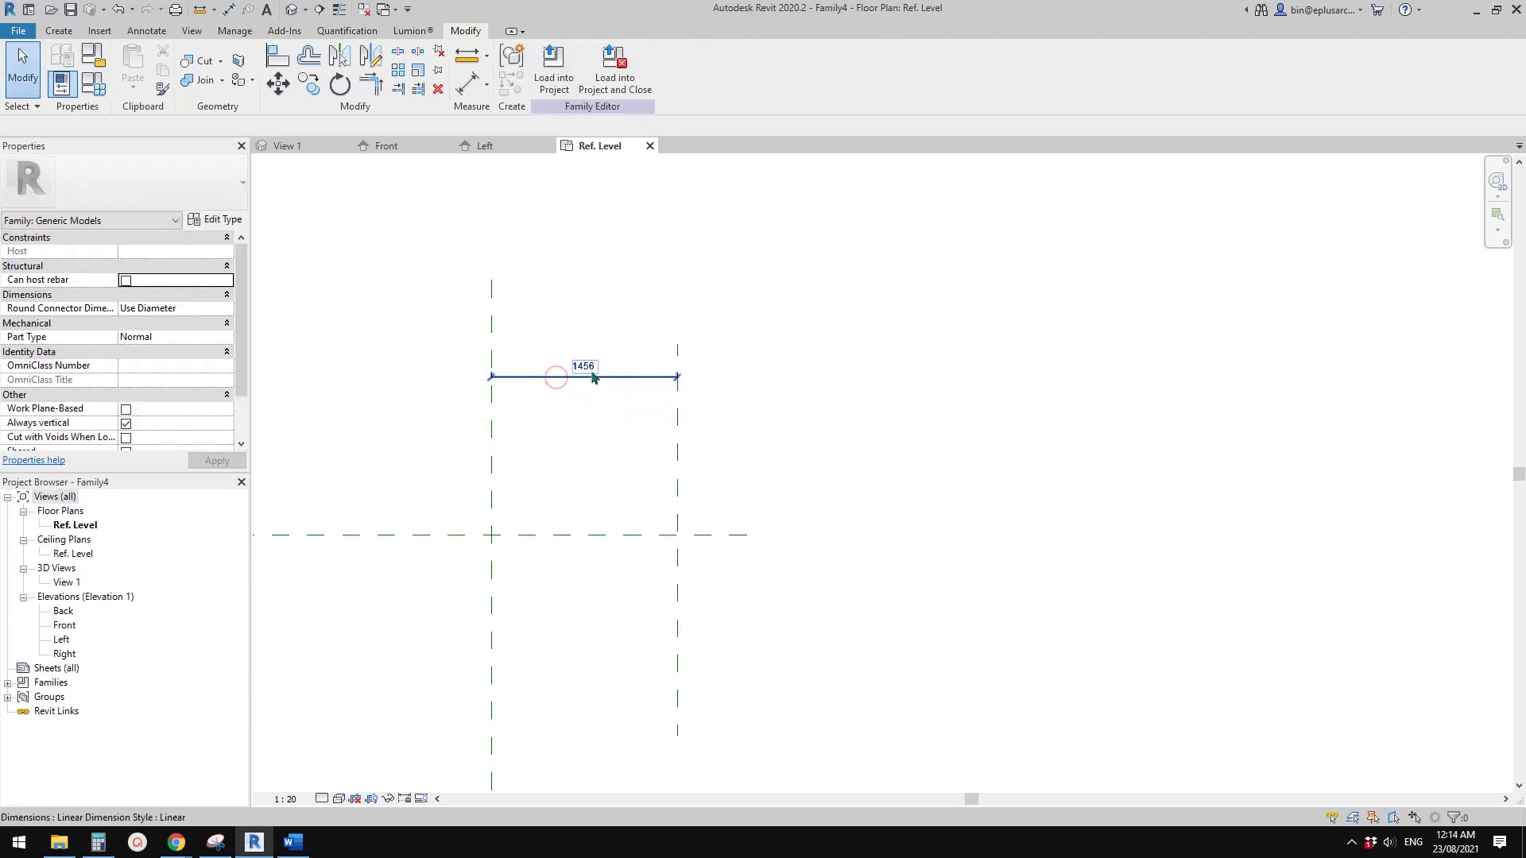
# - Label the dimension with a new family type parameter named X
pyautogui.click(591, 371)
pyautogui.click(703, 67)
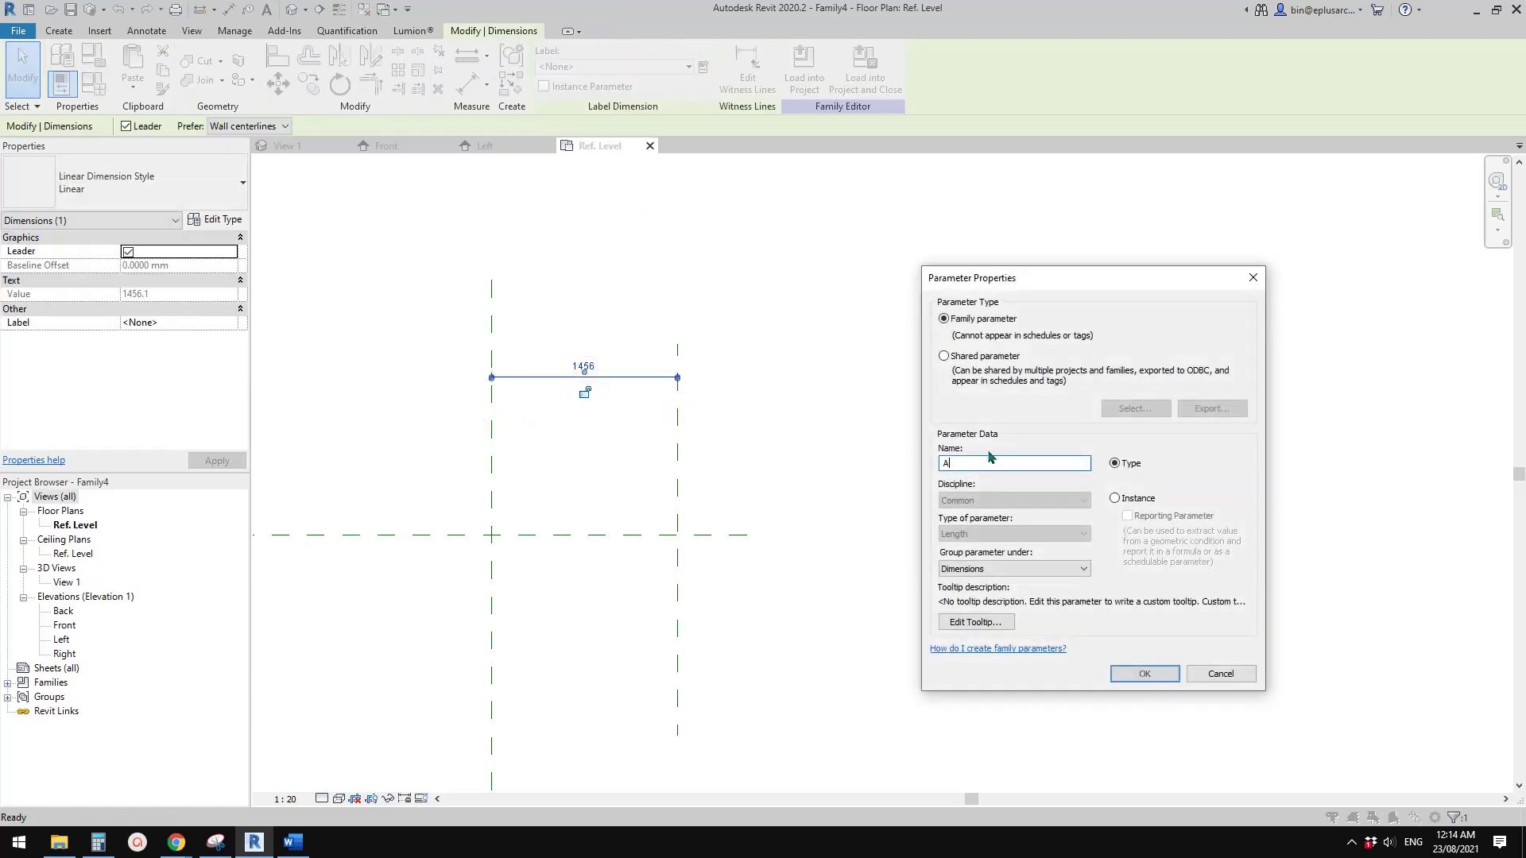
pyautogui.write('A')
pyautogui.click(1144, 674)
# - Set parameter X to 1000 mm in the family types and apply it
pyautogui.moveTo(694, 441); pyautogui.dragTo(793, 445, button='middle')
pyautogui.click(793, 442)
pyautogui.scroll(1, 540, 455)
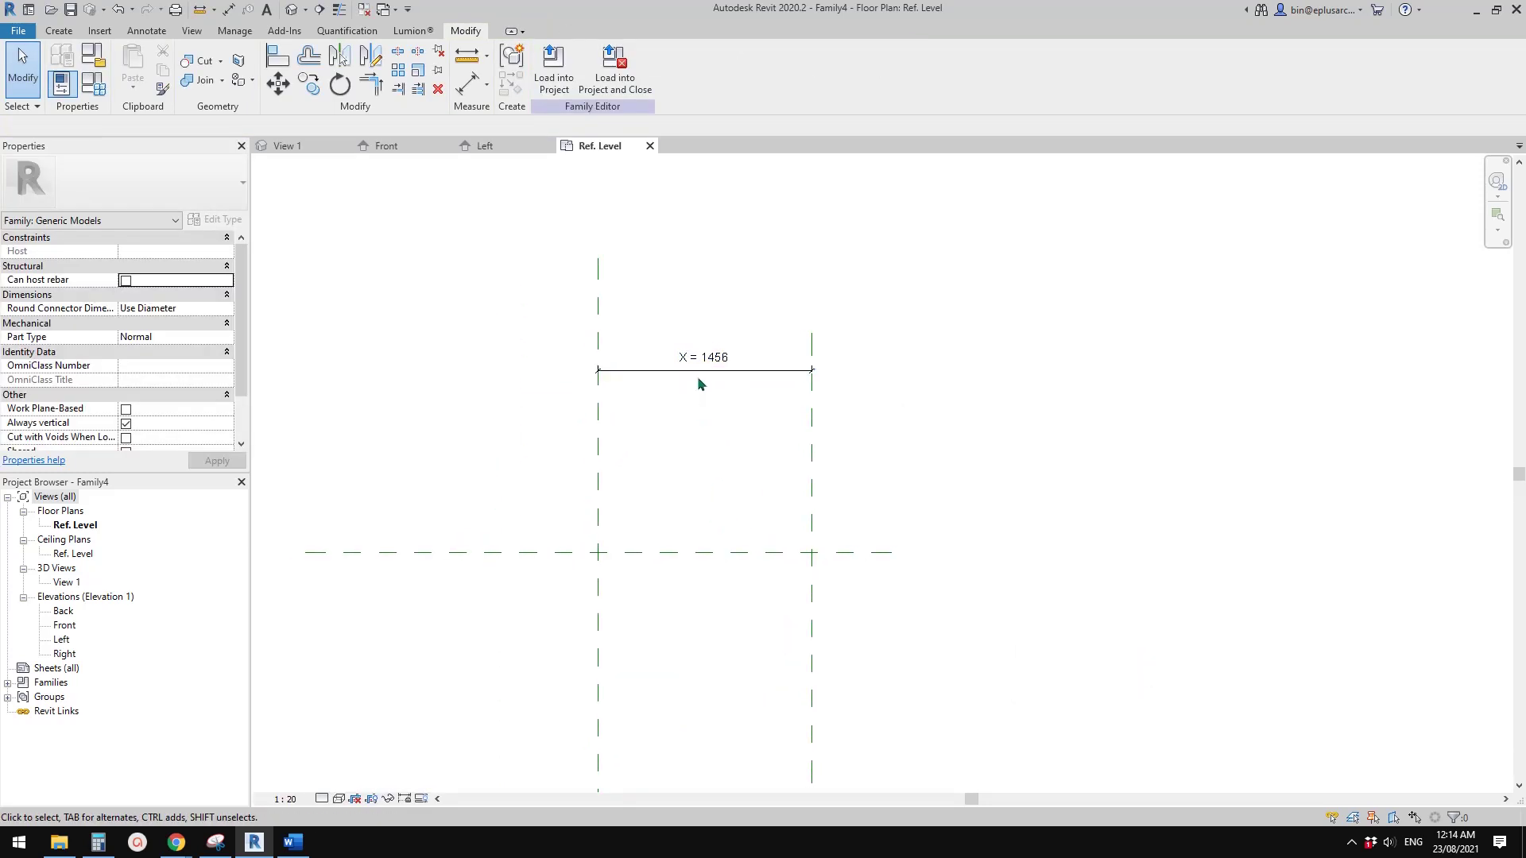
pyautogui.moveTo(778, 395); pyautogui.dragTo(854, 391, button='middle')
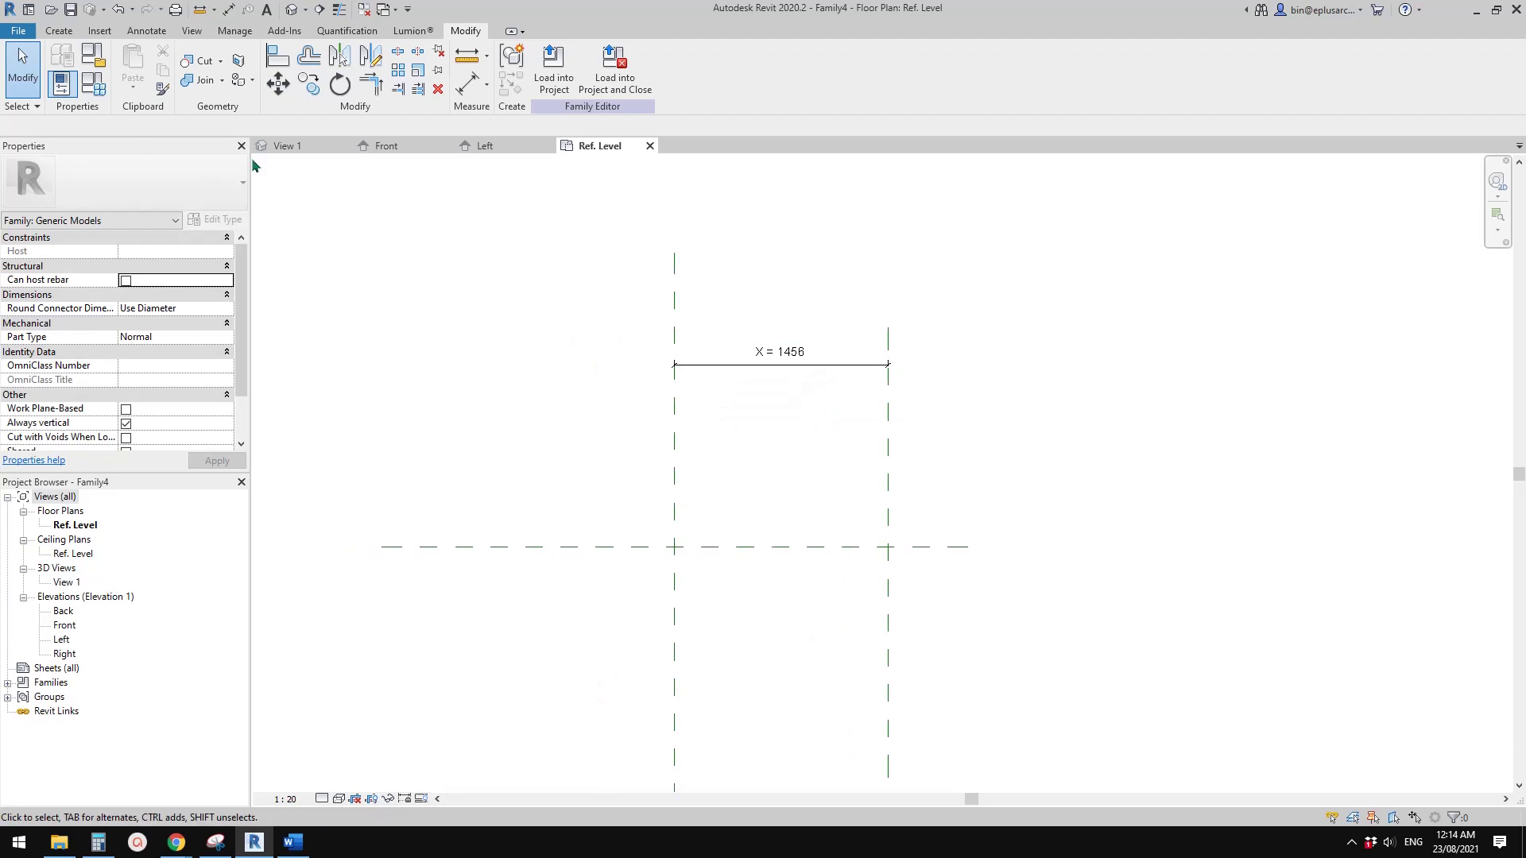
pyautogui.moveTo(455, 177); pyautogui.dragTo(292, 175, button='middle')
pyautogui.click(92, 94)
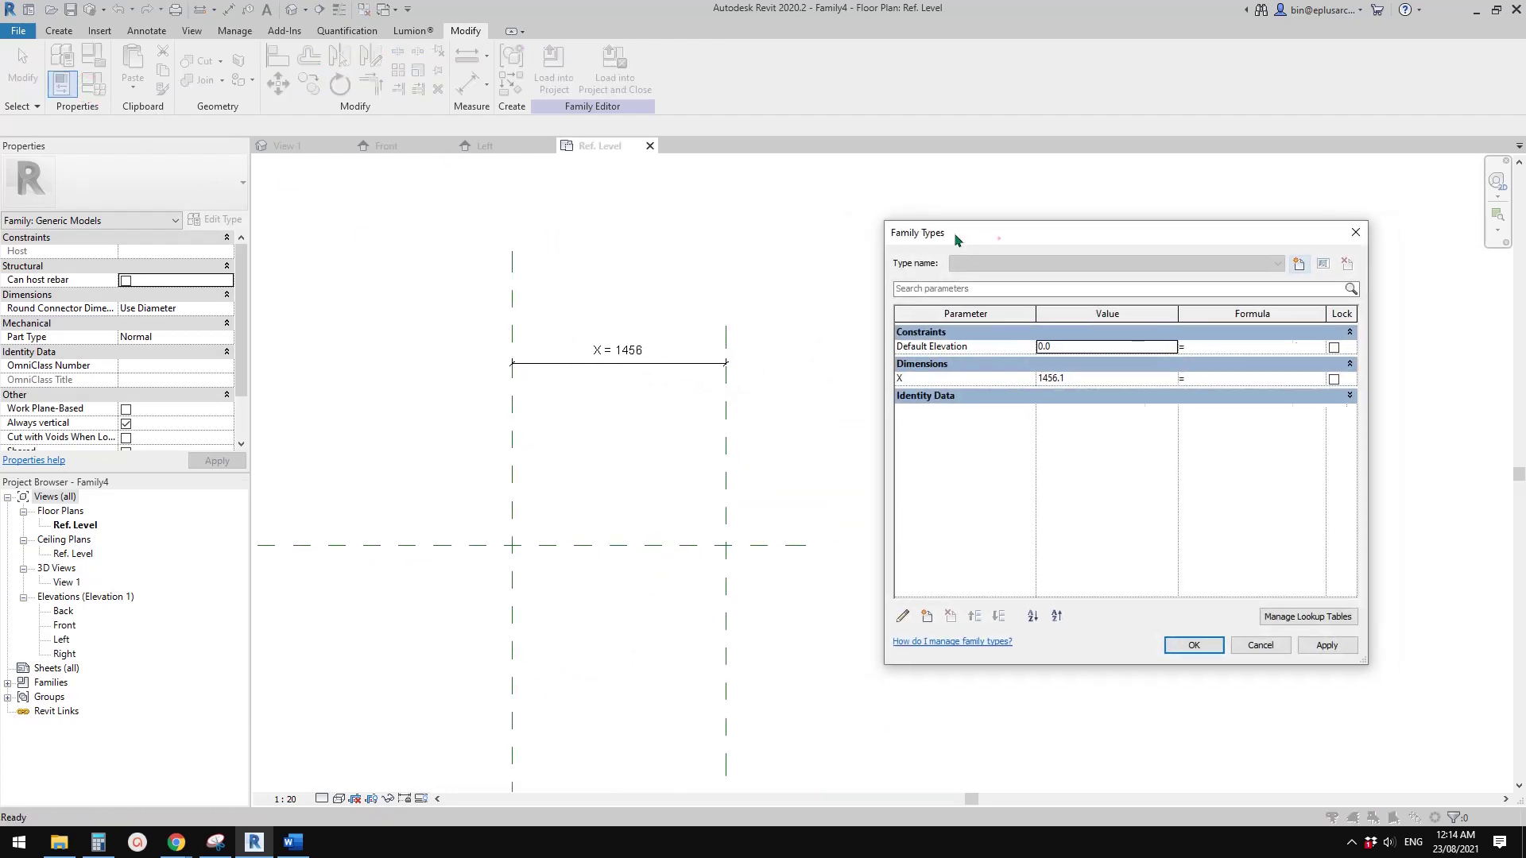
pyautogui.click(1043, 378)
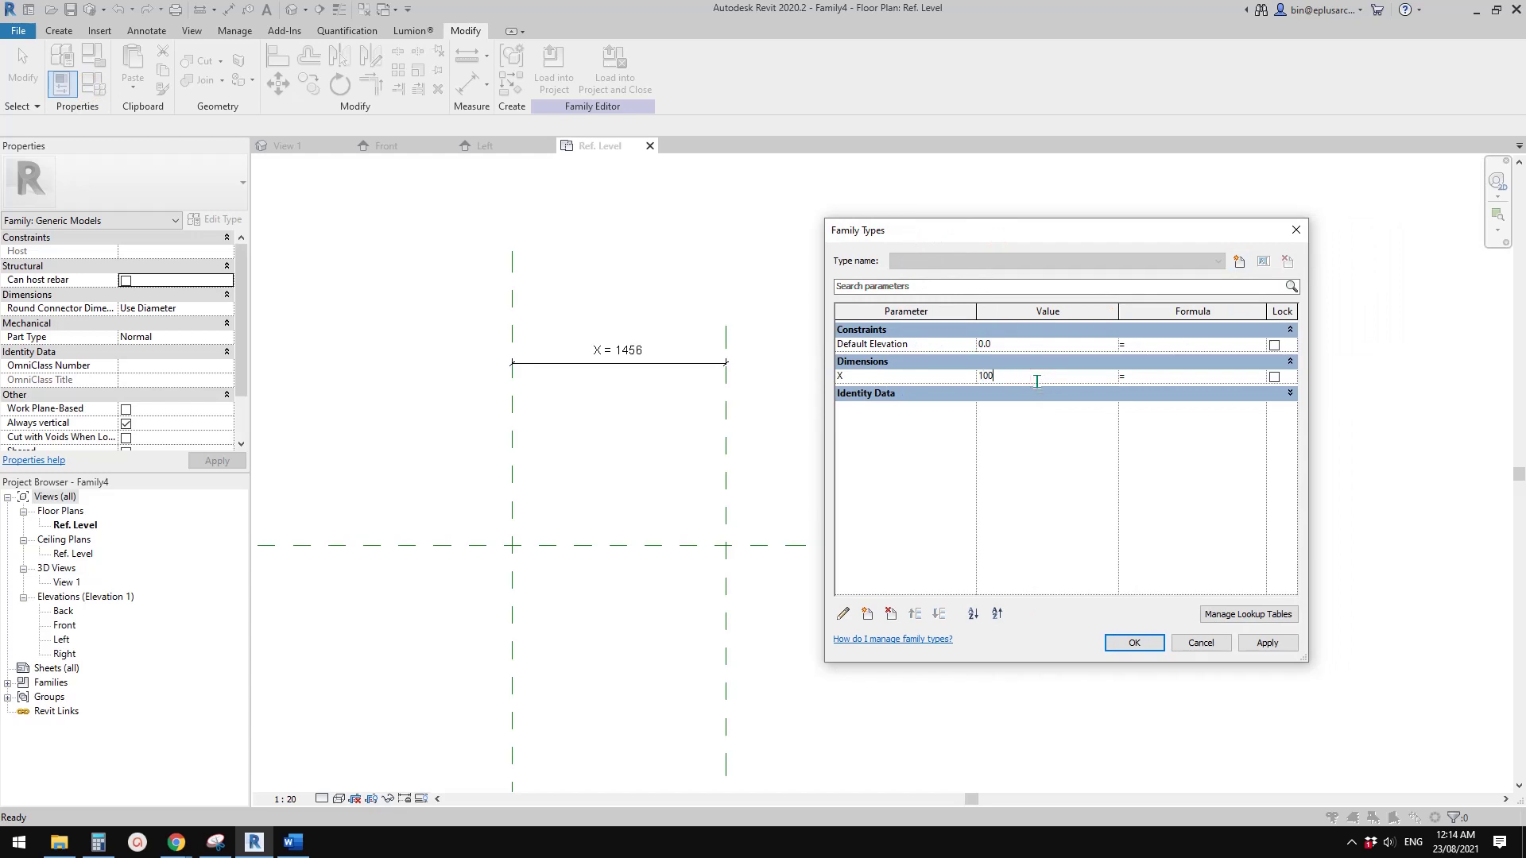
pyautogui.click(1268, 642)
# - Set parameter X to 0 and apply it to test the plane's position
pyautogui.click(1037, 376)
pyautogui.write('0')
pyautogui.click(1264, 637)
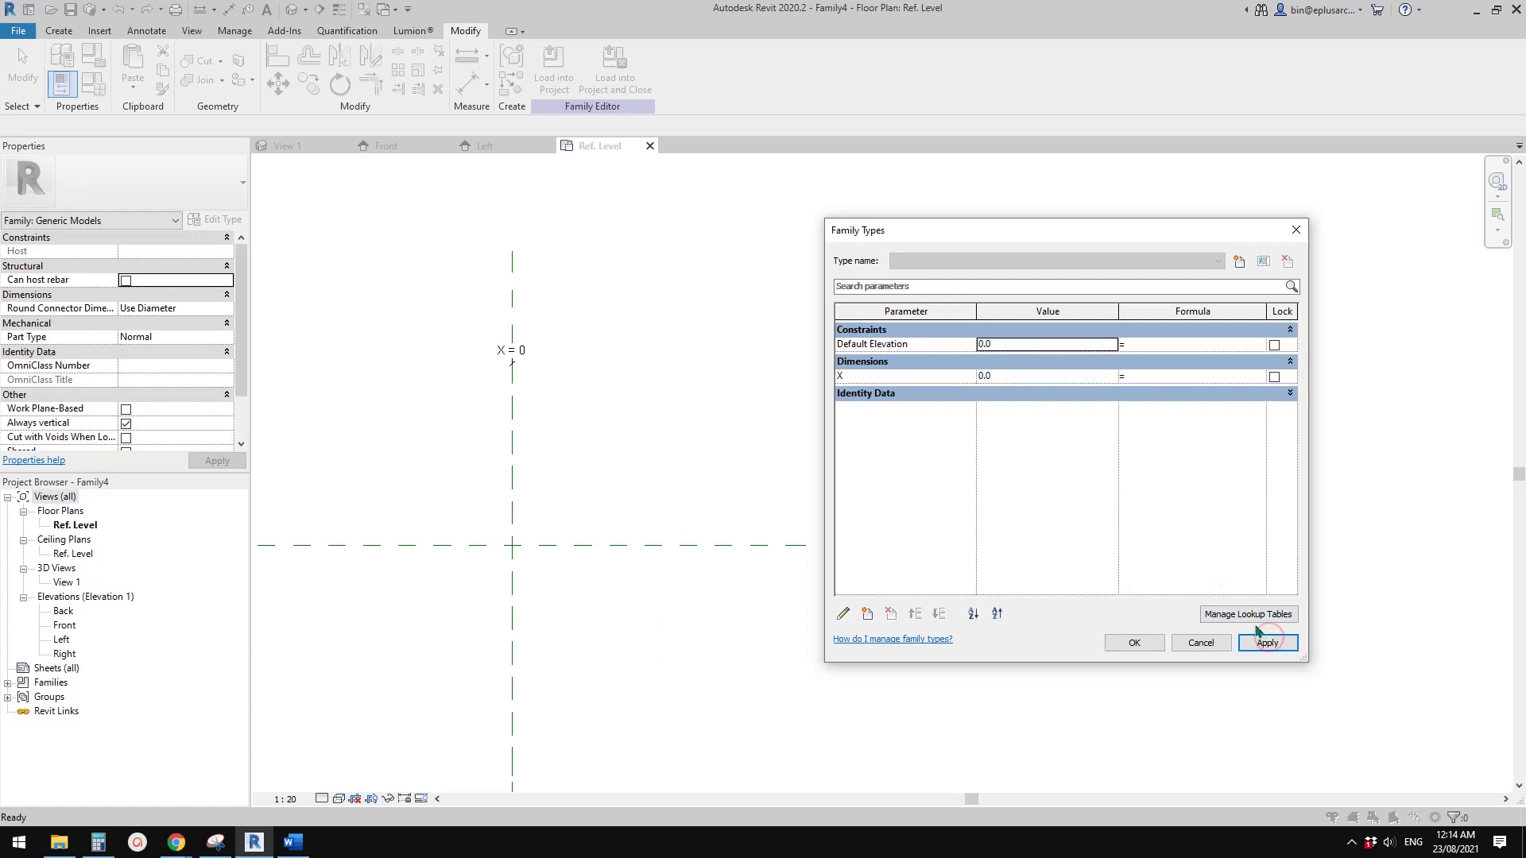
# - Try to apply -1000 as the value of parameter X, then cancel the family types edits
pyautogui.click(1039, 378)
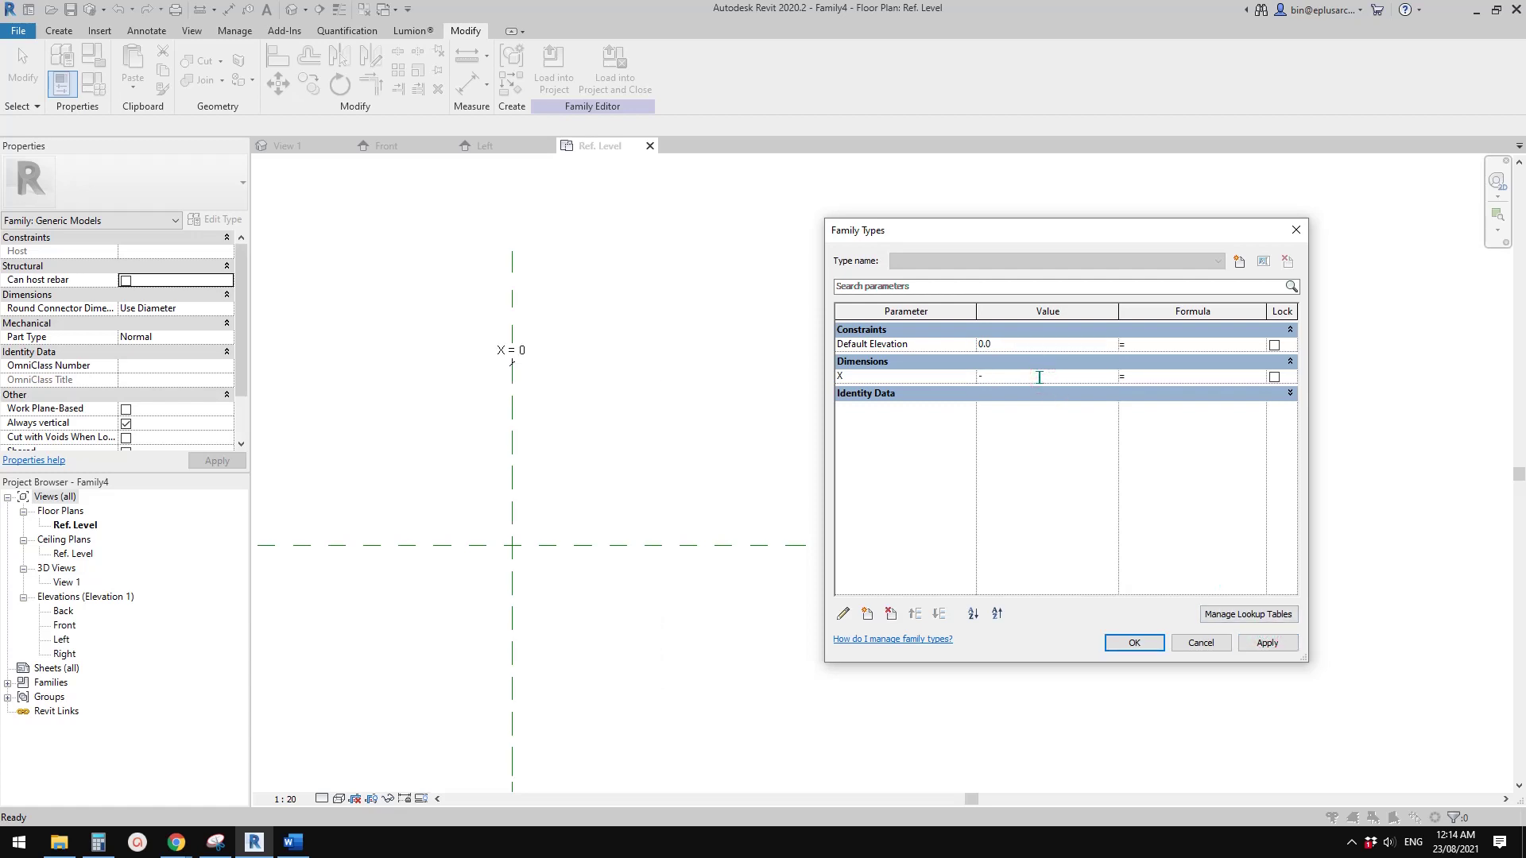
pyautogui.click(1267, 642)
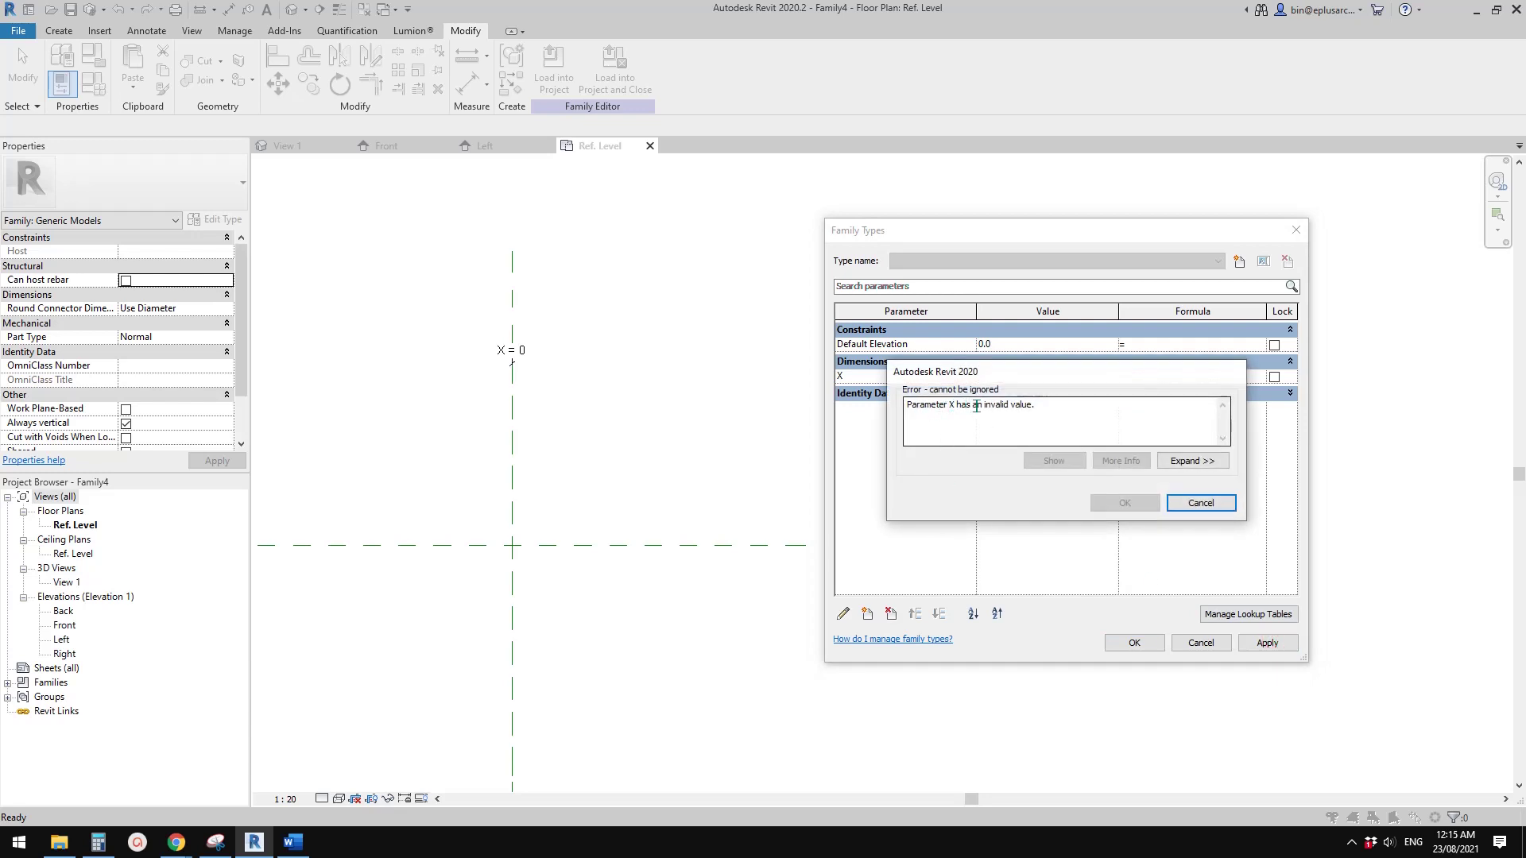
pyautogui.click(982, 405)
pyautogui.click(1024, 405)
pyautogui.click(940, 405)
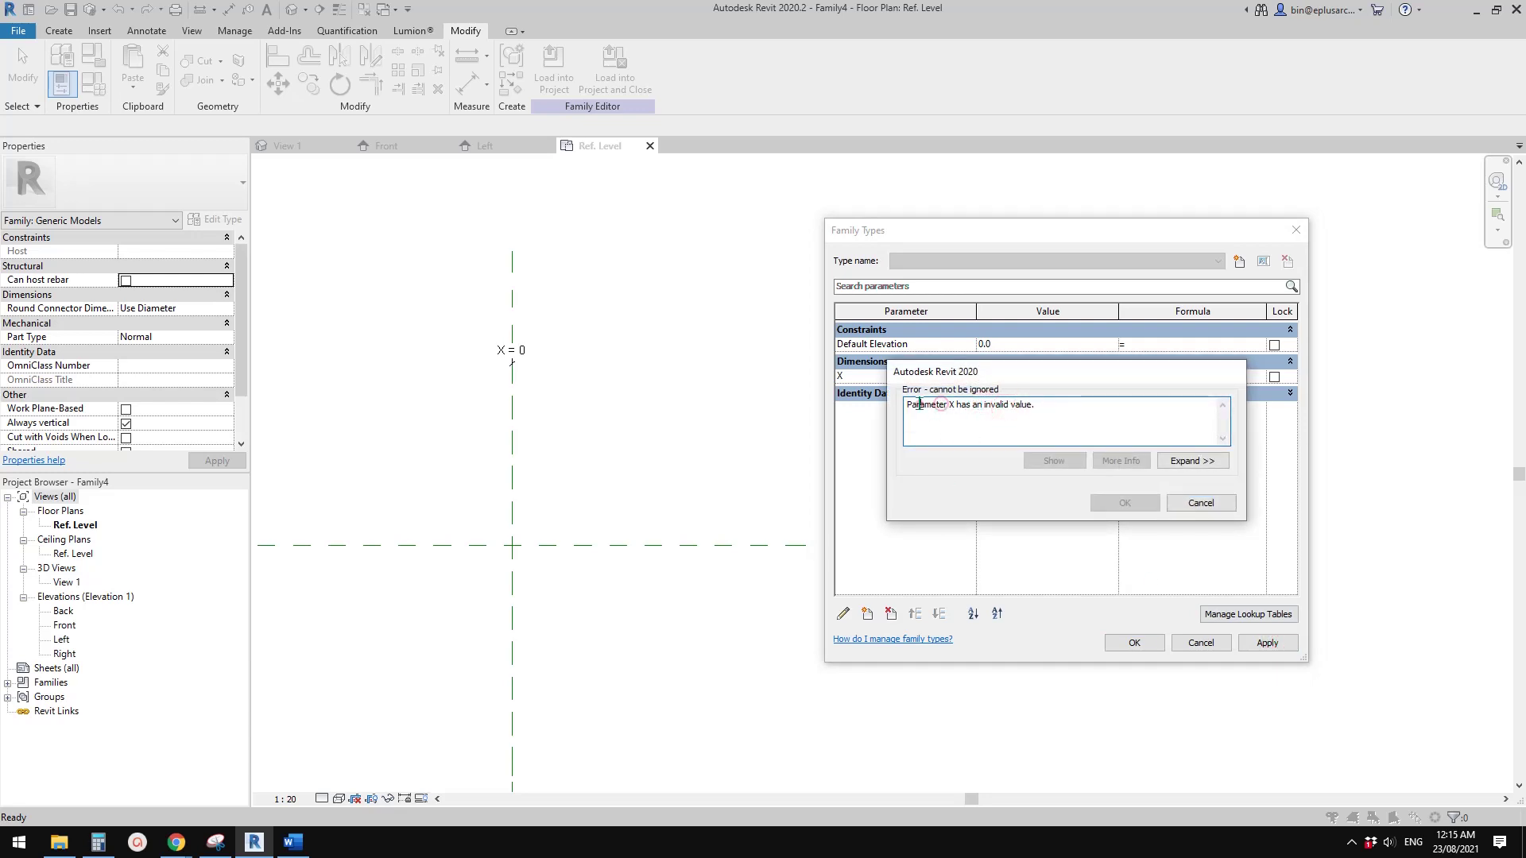
pyautogui.click(920, 404)
pyautogui.click(944, 404)
pyautogui.click(959, 405)
pyautogui.click(1185, 506)
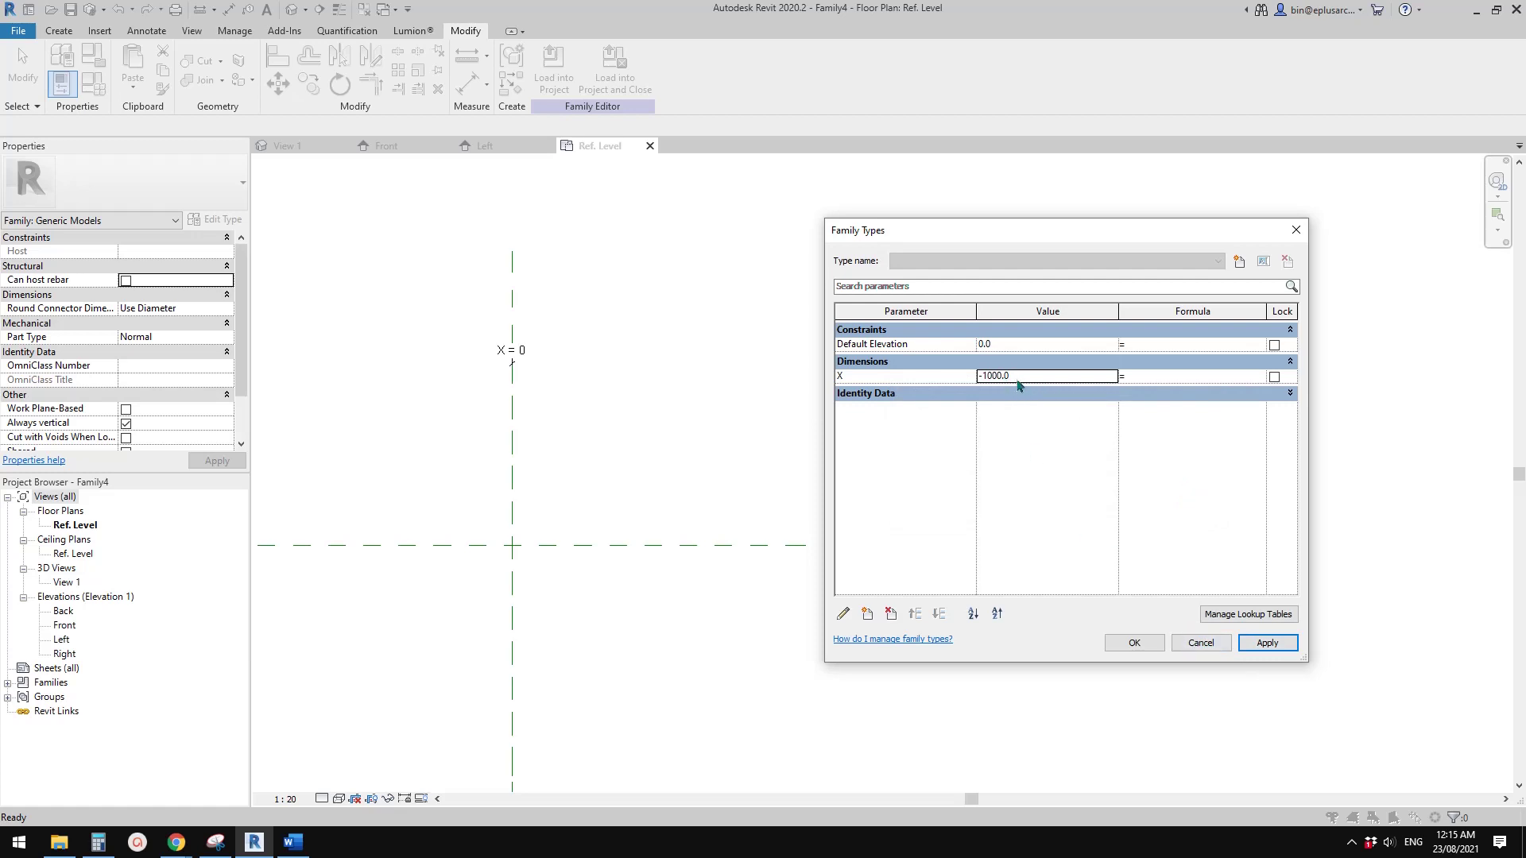
pyautogui.click(1200, 642)
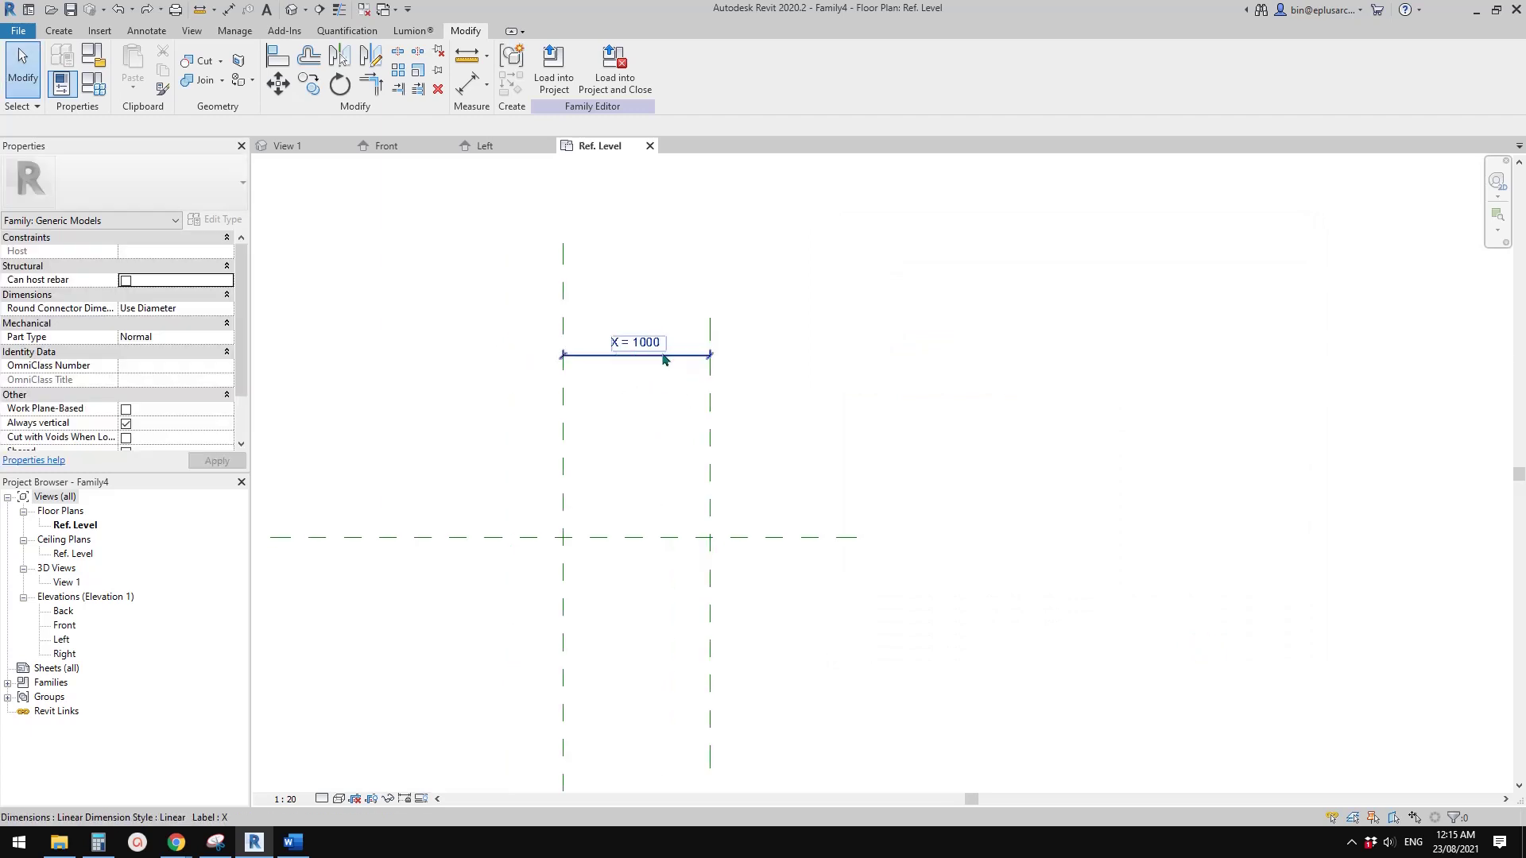
# - Delete the labelled X dimension between the two vertical reference planes
pyautogui.moveTo(670, 389)
pyautogui.mouseDown(button='middle')
pyautogui.moveTo(701, 398)
pyautogui.moveTo(701, 364)
pyautogui.moveTo(726, 398)
pyautogui.mouseUp(button='middle')
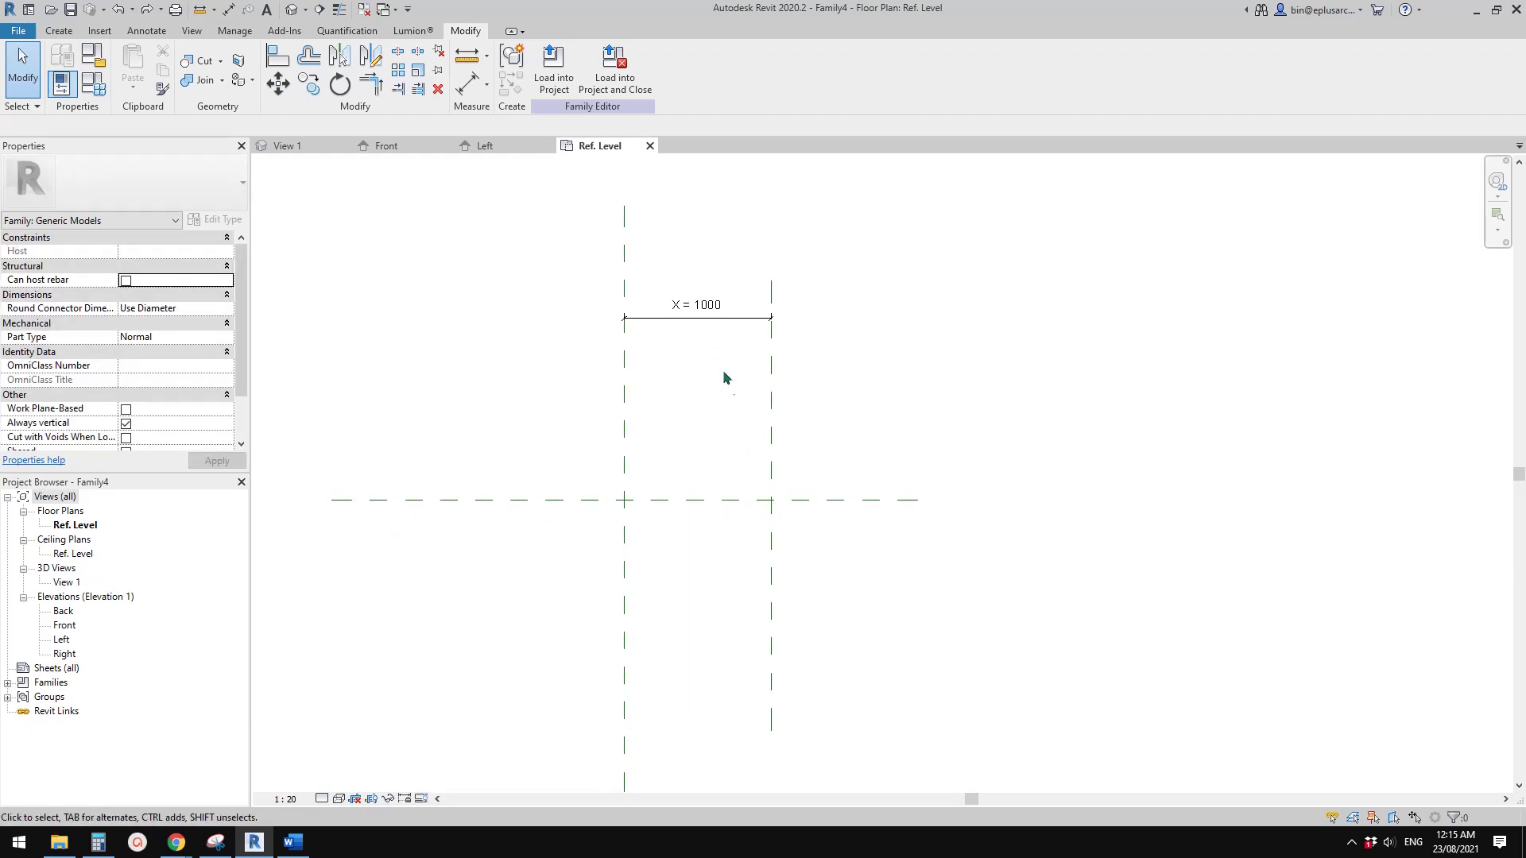
pyautogui.click(693, 317)
pyautogui.click(675, 351)
pyautogui.scroll(-2, 660, 382)
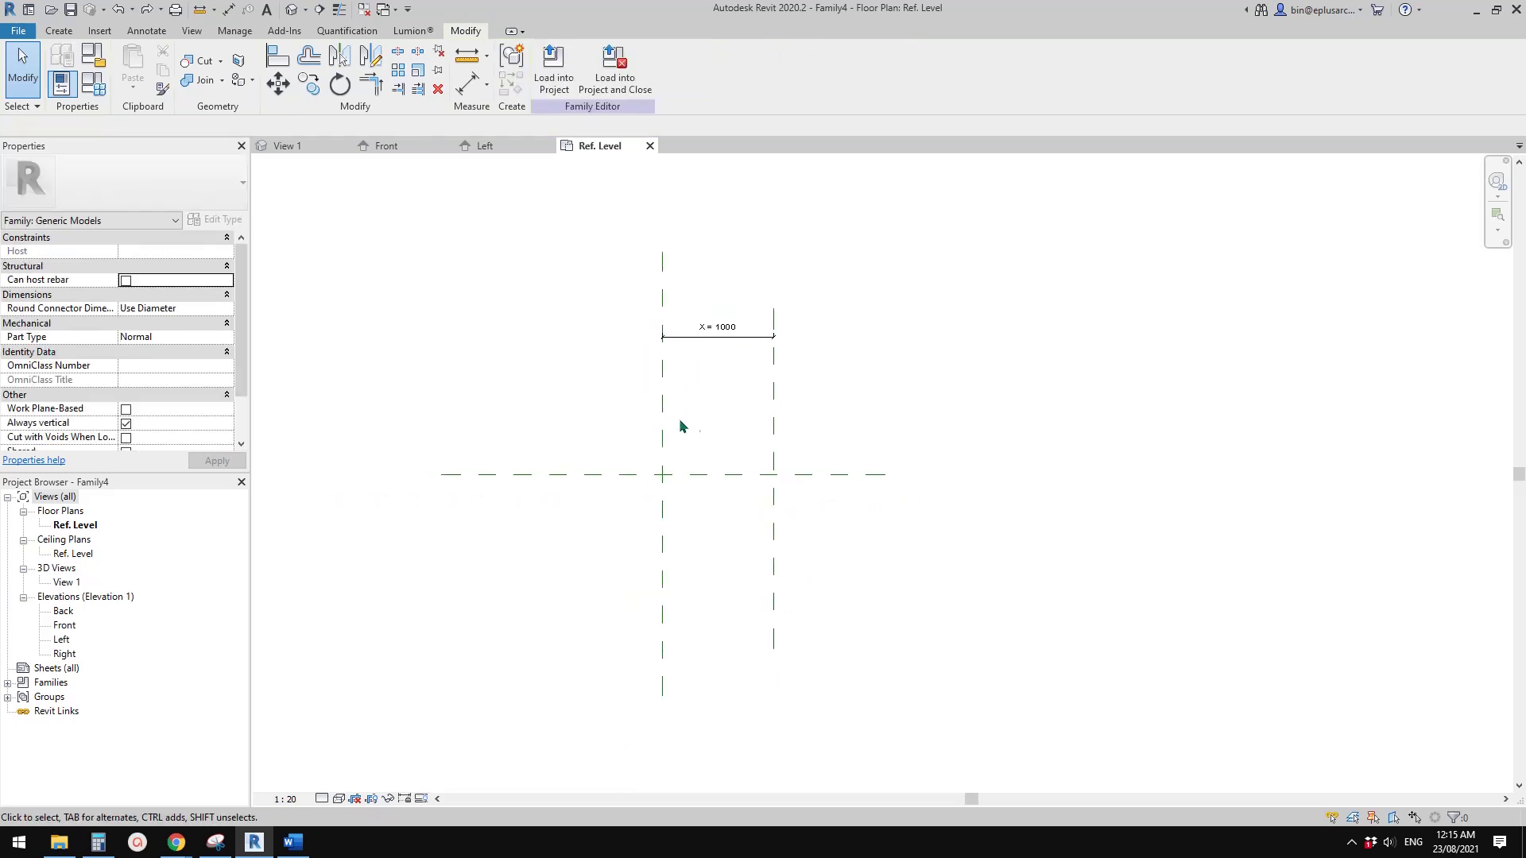
pyautogui.moveTo(671, 429)
pyautogui.mouseDown(button='middle')
pyautogui.moveTo(747, 457)
pyautogui.moveTo(729, 454)
pyautogui.mouseUp(button='middle')
pyautogui.press('p')
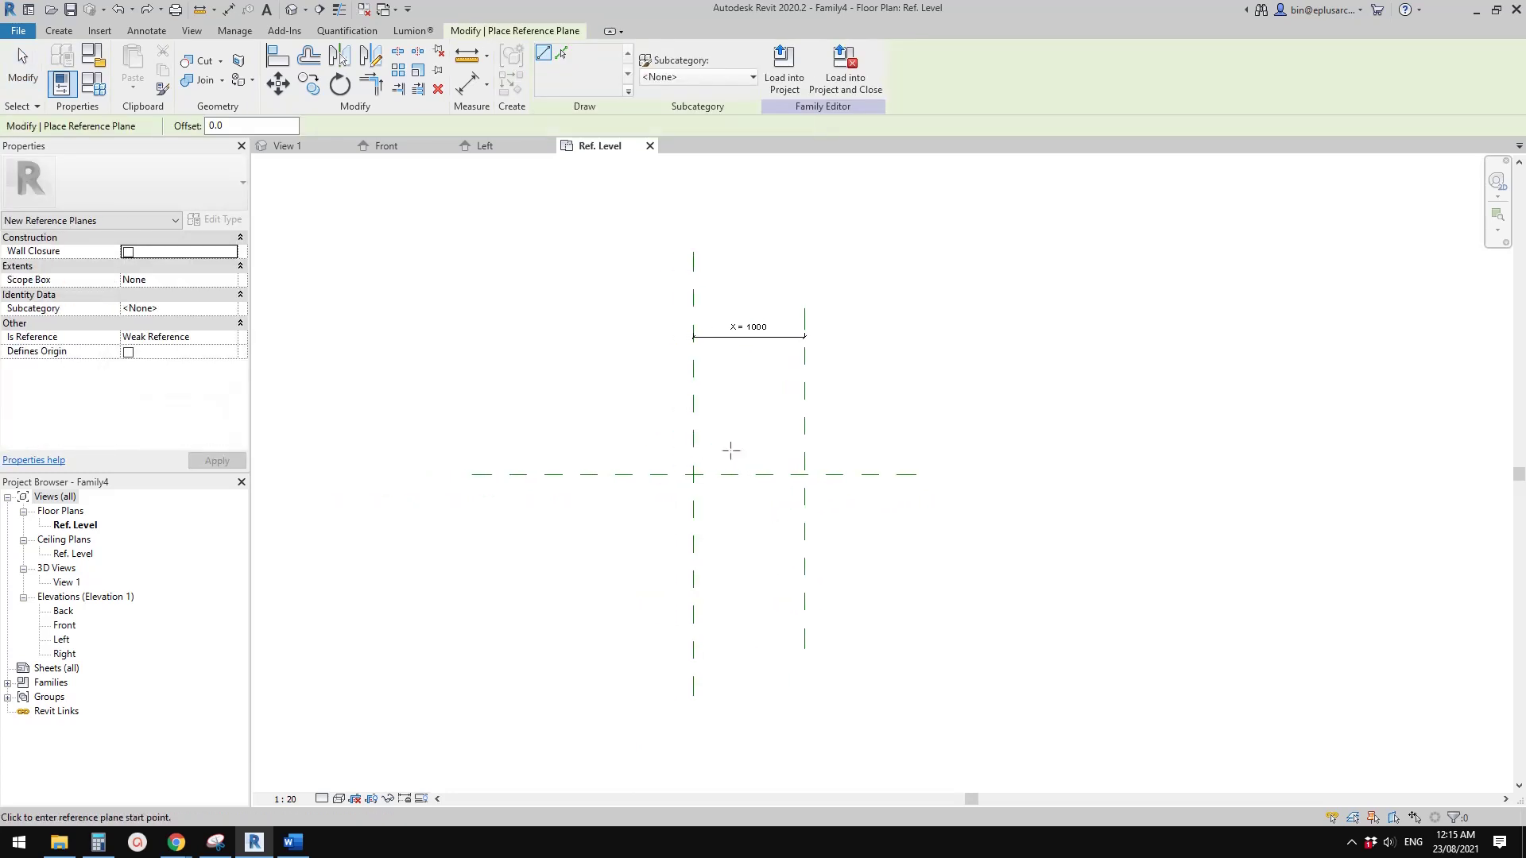
pyautogui.press('Escape')
pyautogui.click(700, 338)
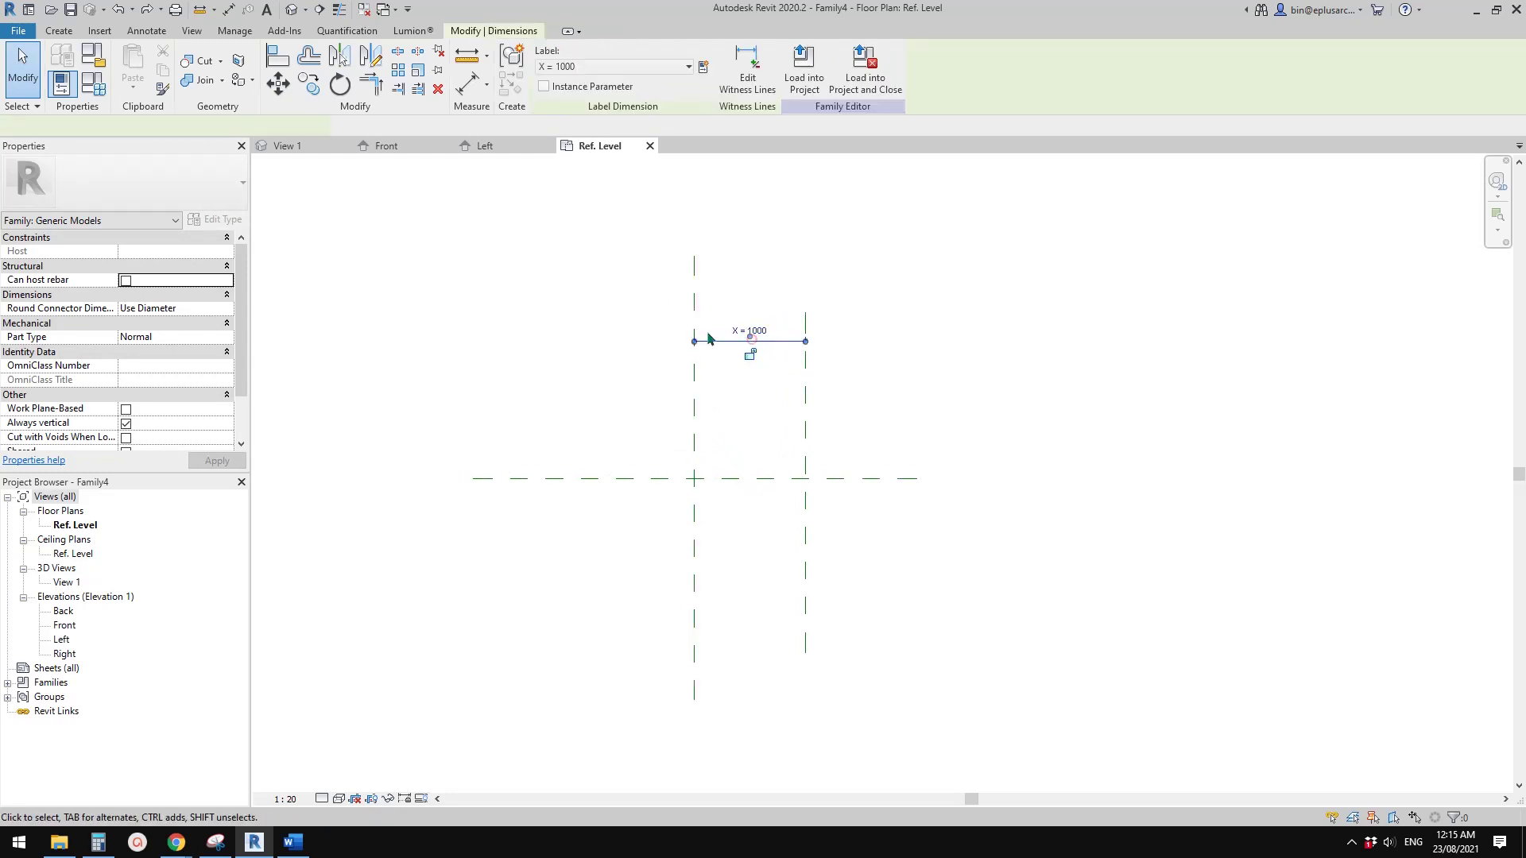
pyautogui.press('Delete')
# - Draw another vertical reference plane about 1750 mm to the left of the centre plane
pyautogui.press('r')
pyautogui.press('p')
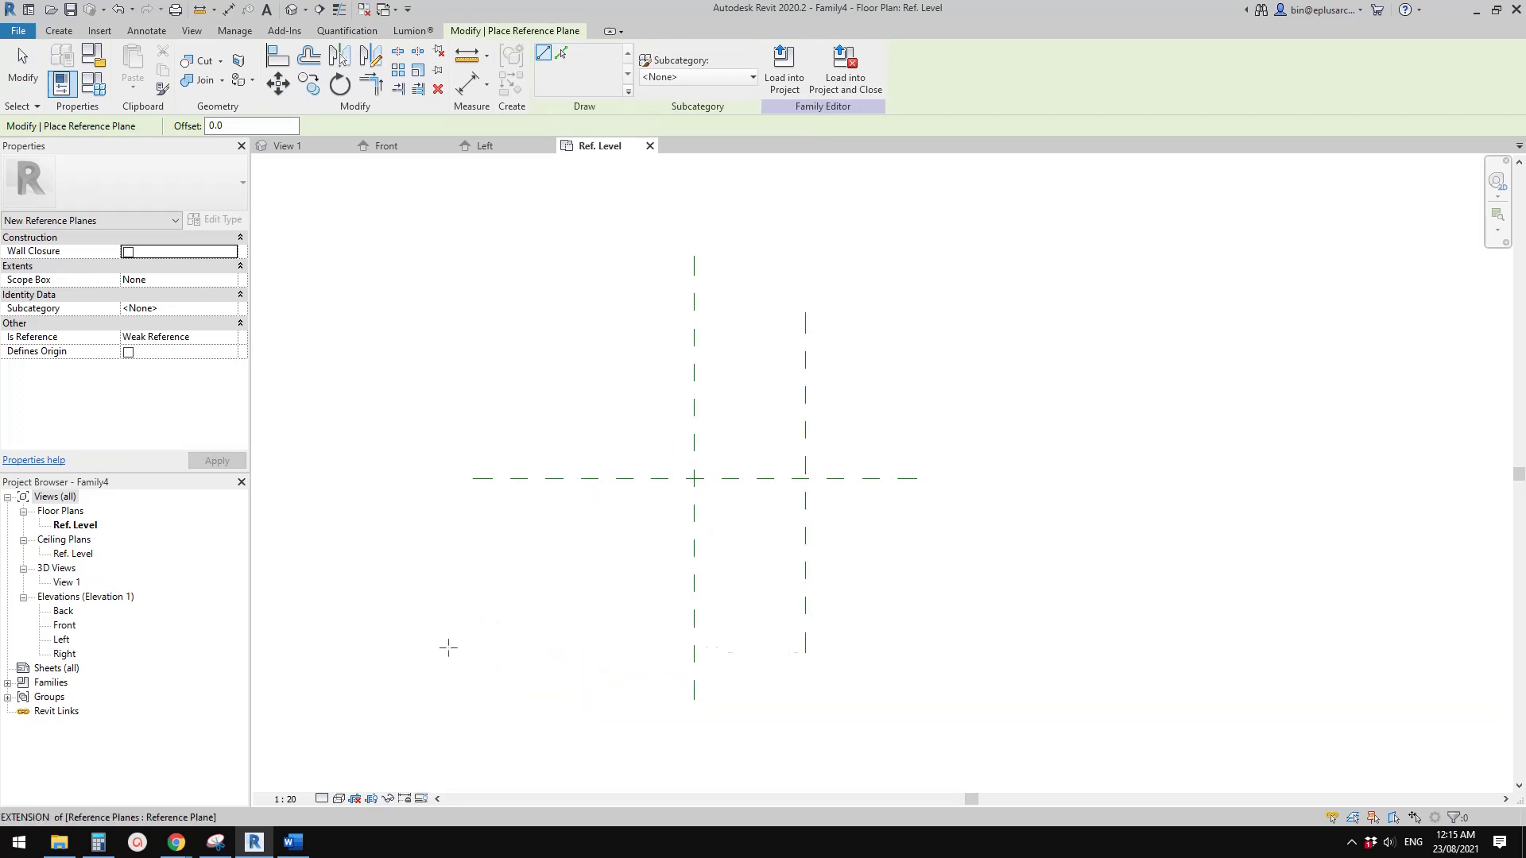
pyautogui.scroll(-2, 492, 639)
pyautogui.moveTo(492, 639); pyautogui.dragTo(666, 625, button='middle')
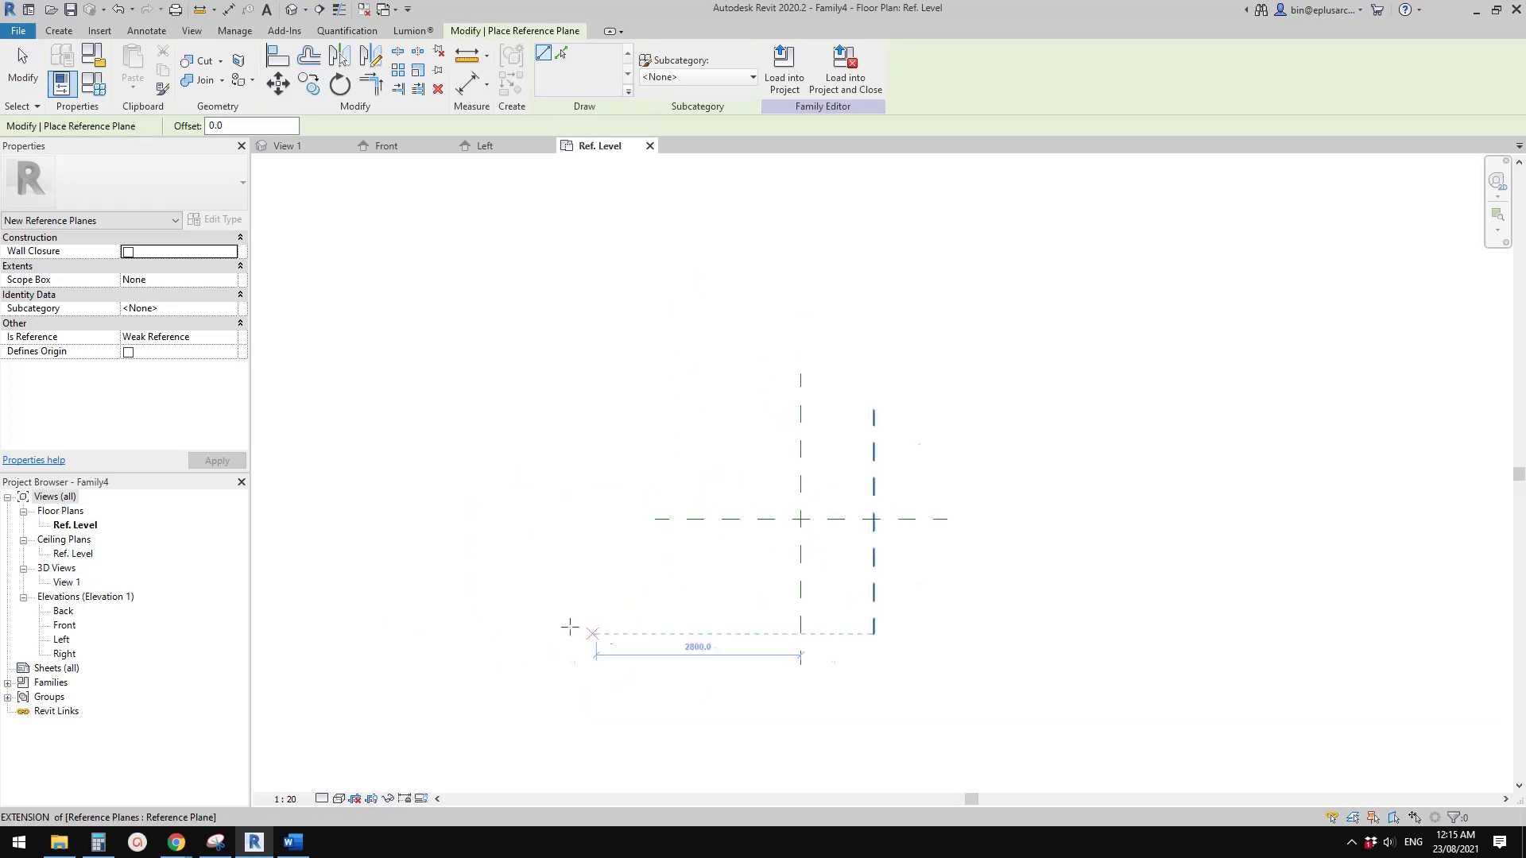
pyautogui.scroll(1, 621, 624)
pyautogui.moveTo(531, 613); pyautogui.dragTo(484, 620, button='middle')
pyautogui.scroll(1, 620, 556)
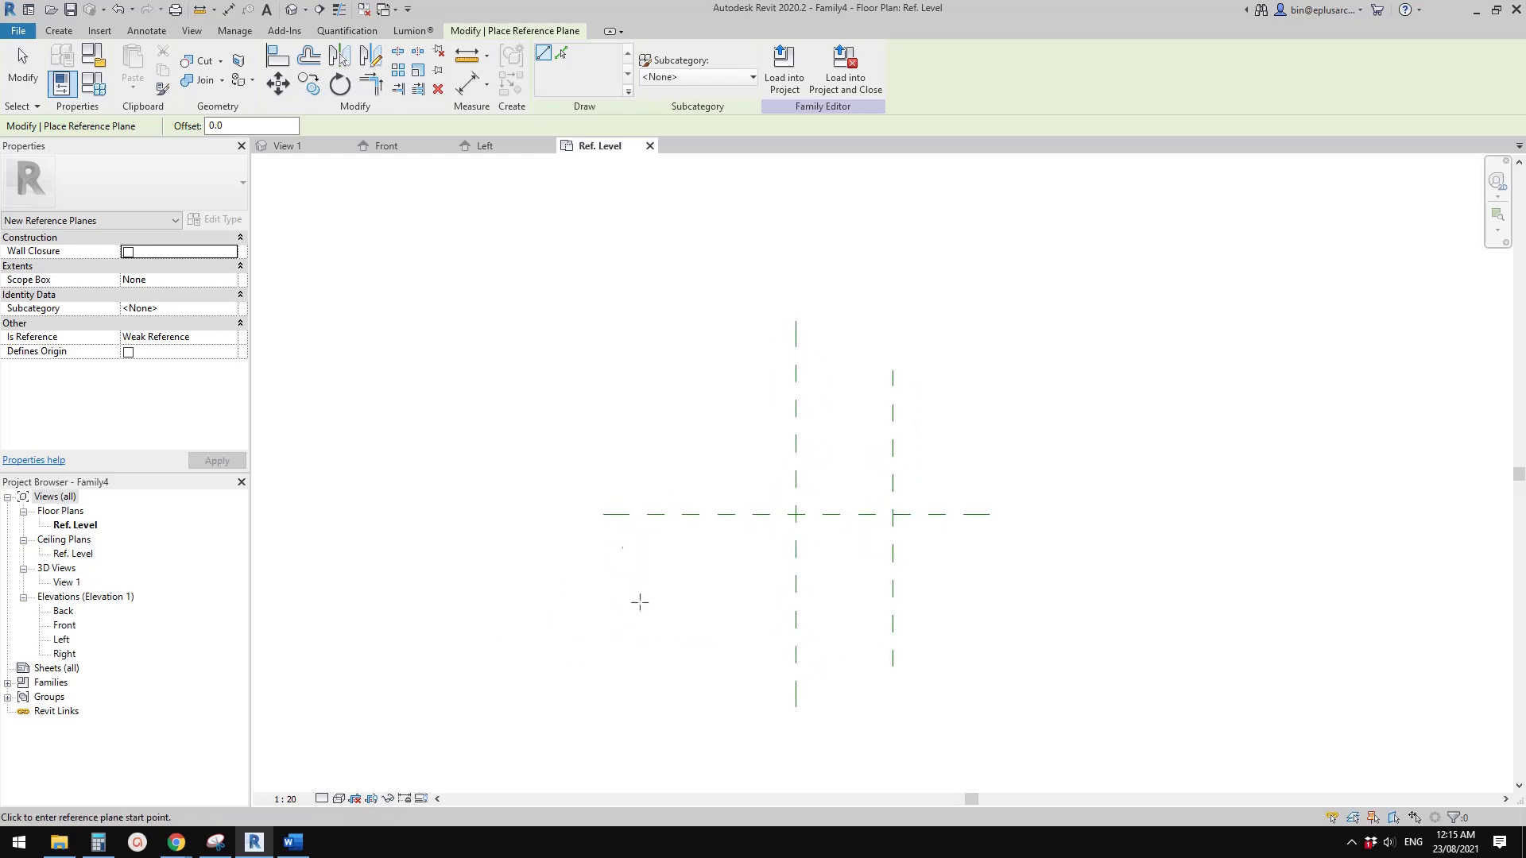
pyautogui.click(627, 673)
pyautogui.click(627, 387)
pyautogui.press('Escape')
# - Move the left vertical reference plane out to 2800 mm from the centre plane and leave it selected
pyautogui.click(627, 487)
pyautogui.scroll(1, 636, 482)
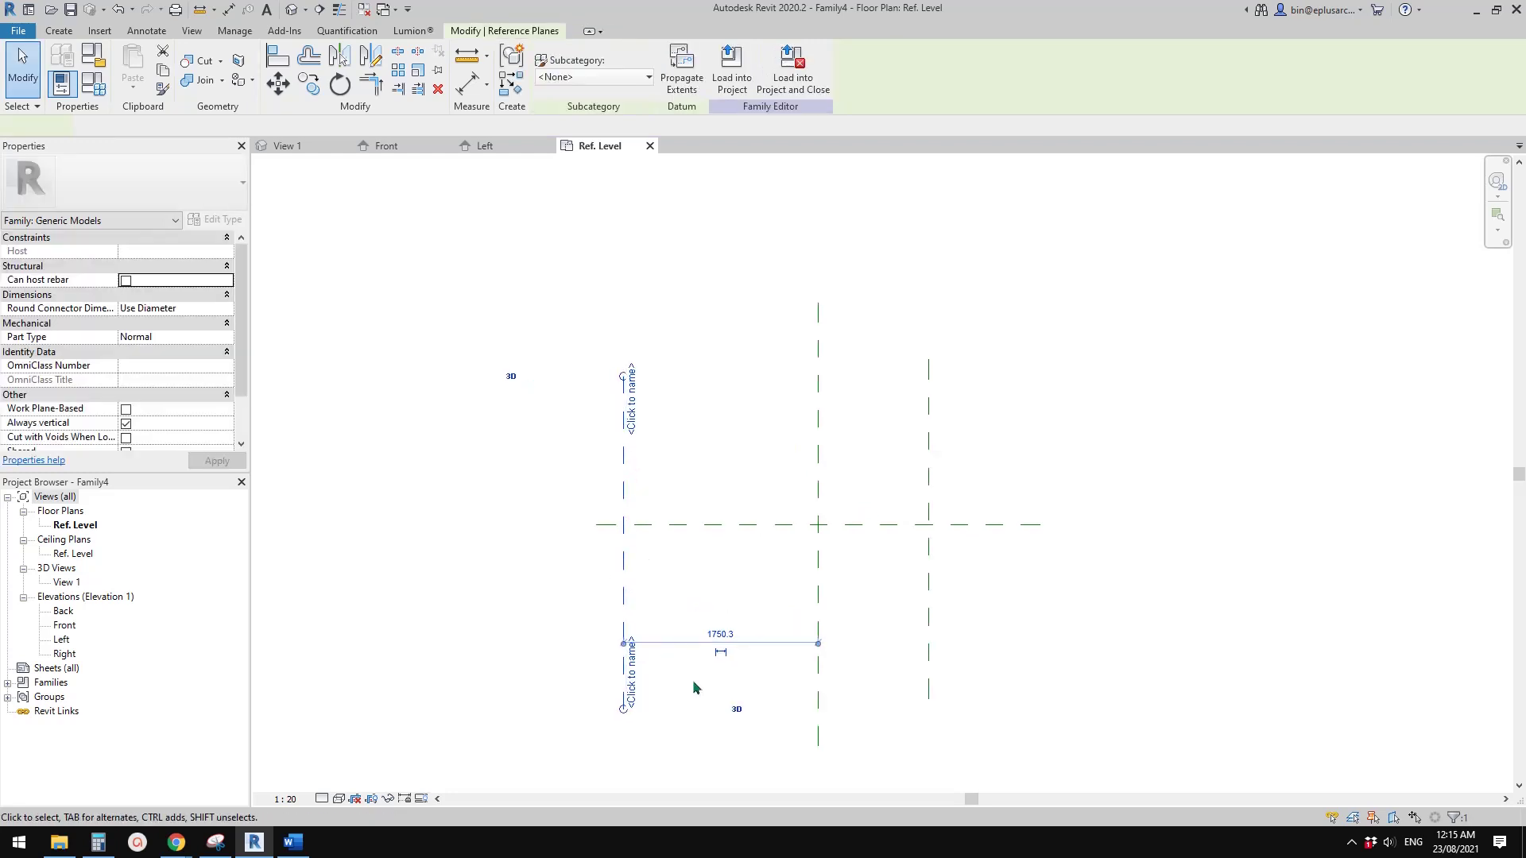
pyautogui.click(623, 624)
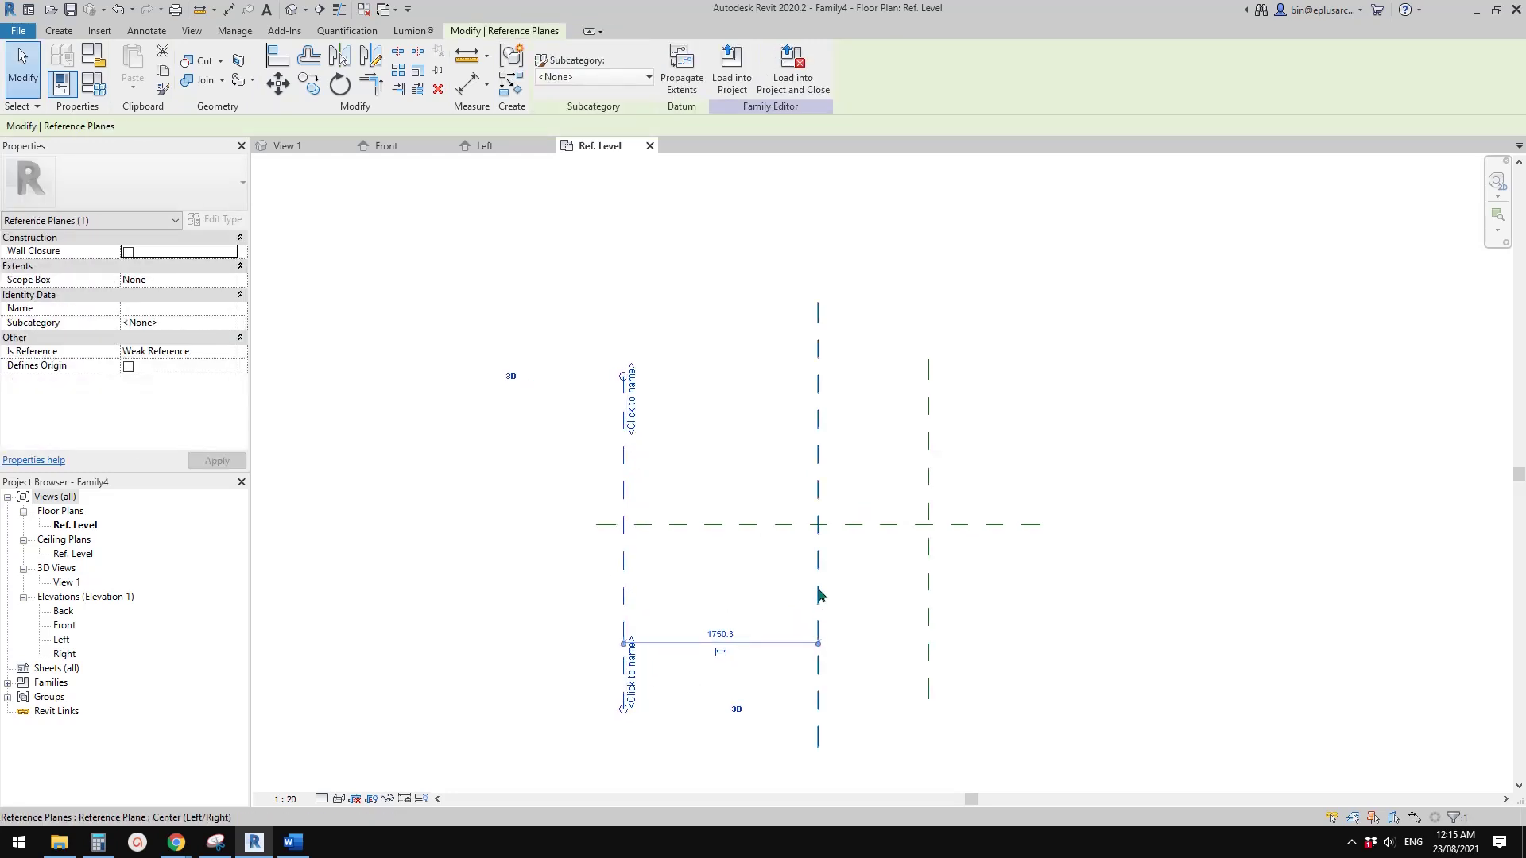
pyautogui.moveTo(754, 595); pyautogui.dragTo(749, 579, button='middle')
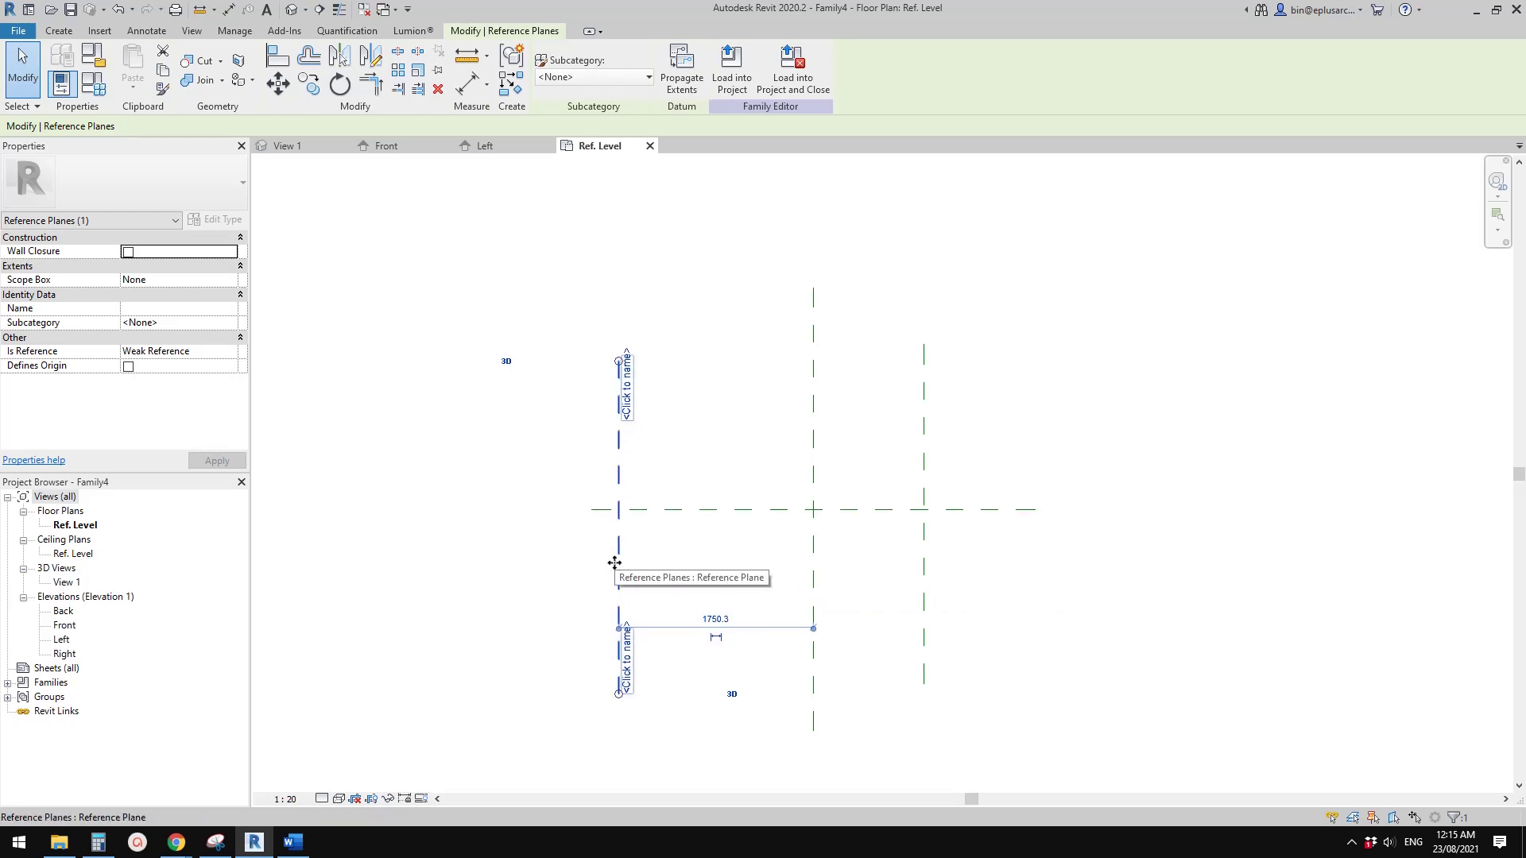
pyautogui.moveTo(622, 563); pyautogui.dragTo(515, 548)
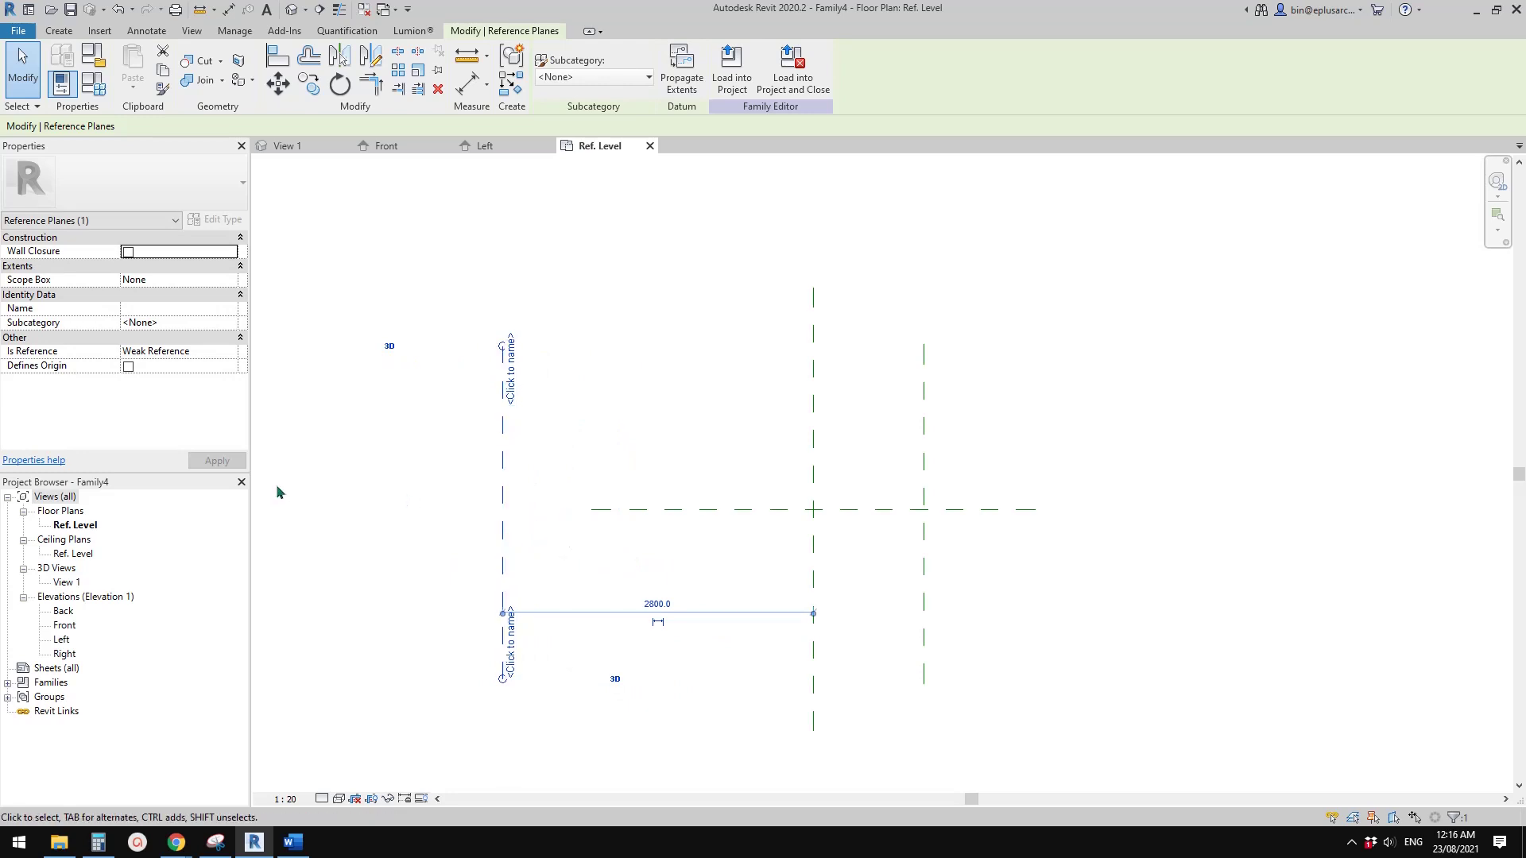
pyautogui.moveTo(555, 525); pyautogui.dragTo(547, 530, button='middle')
pyautogui.click(502, 539)
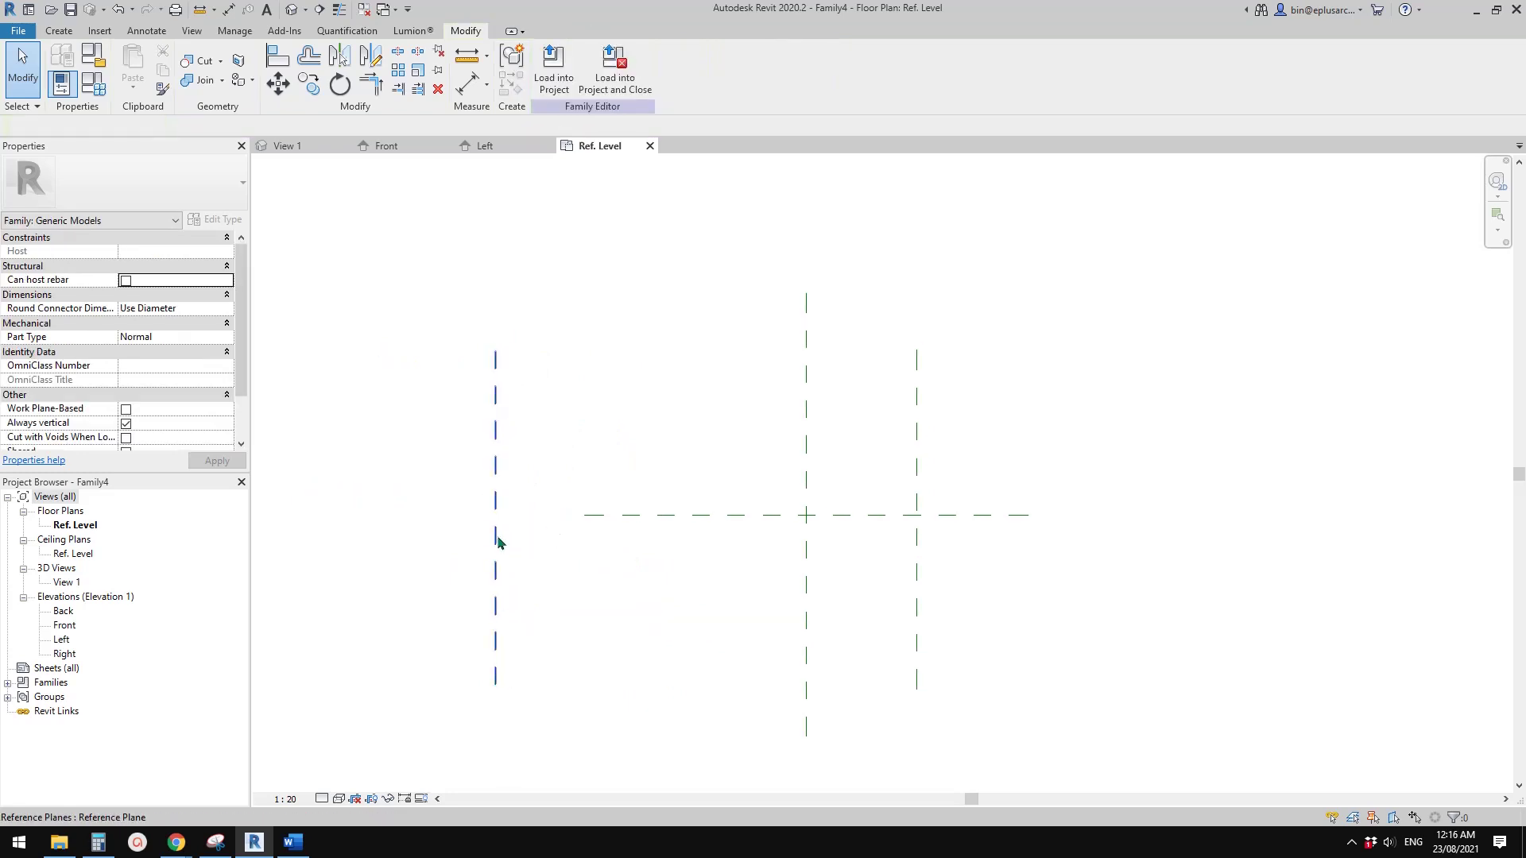
pyautogui.click(496, 538)
pyautogui.moveTo(773, 439); pyautogui.dragTo(770, 442, button='middle')
pyautogui.middleClick(769, 442)
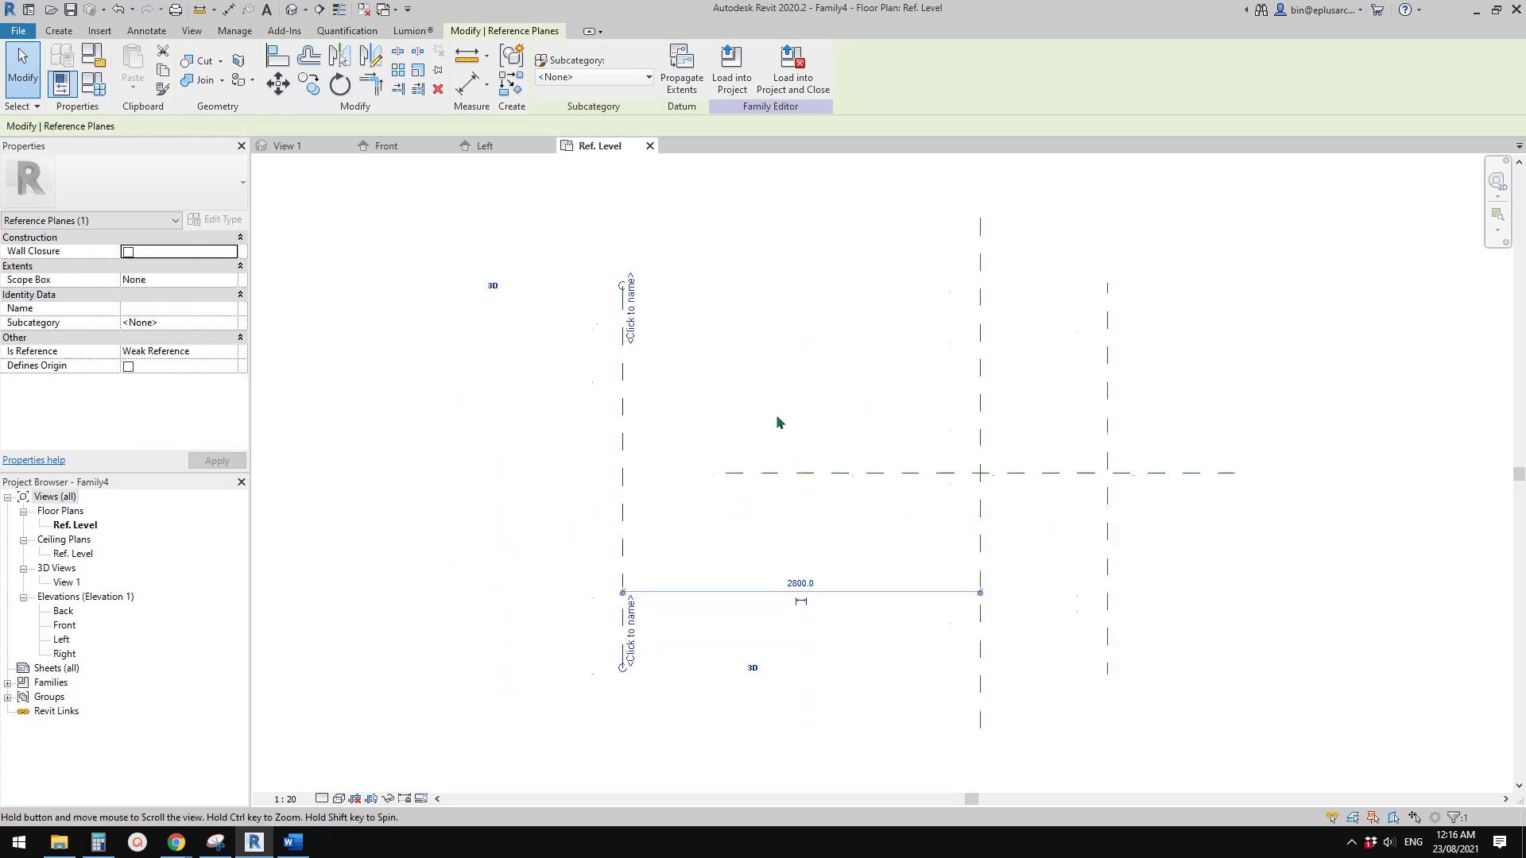
pyautogui.scroll(1, 791, 415)
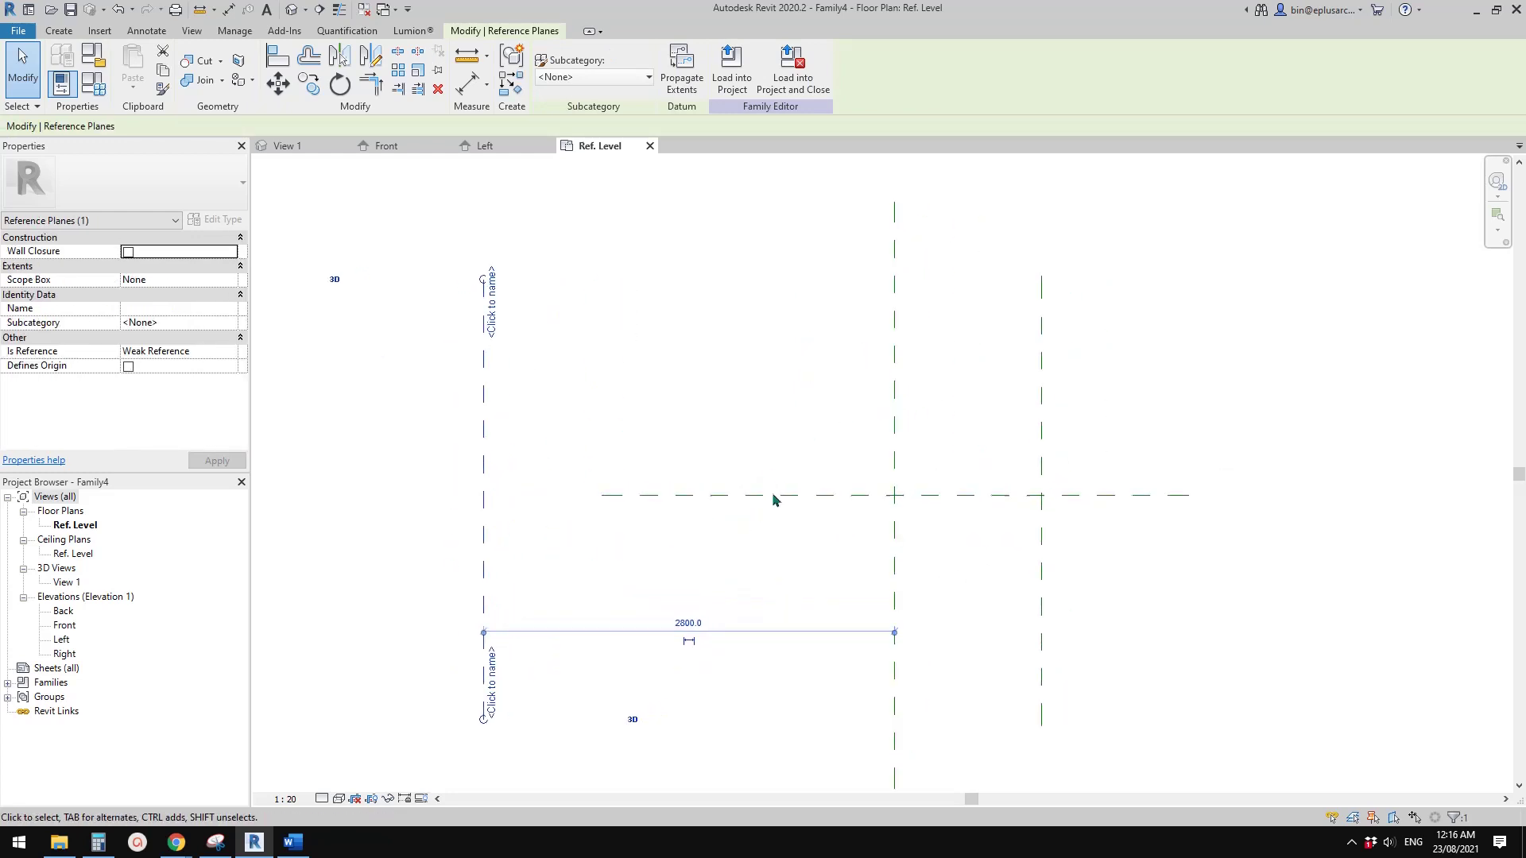
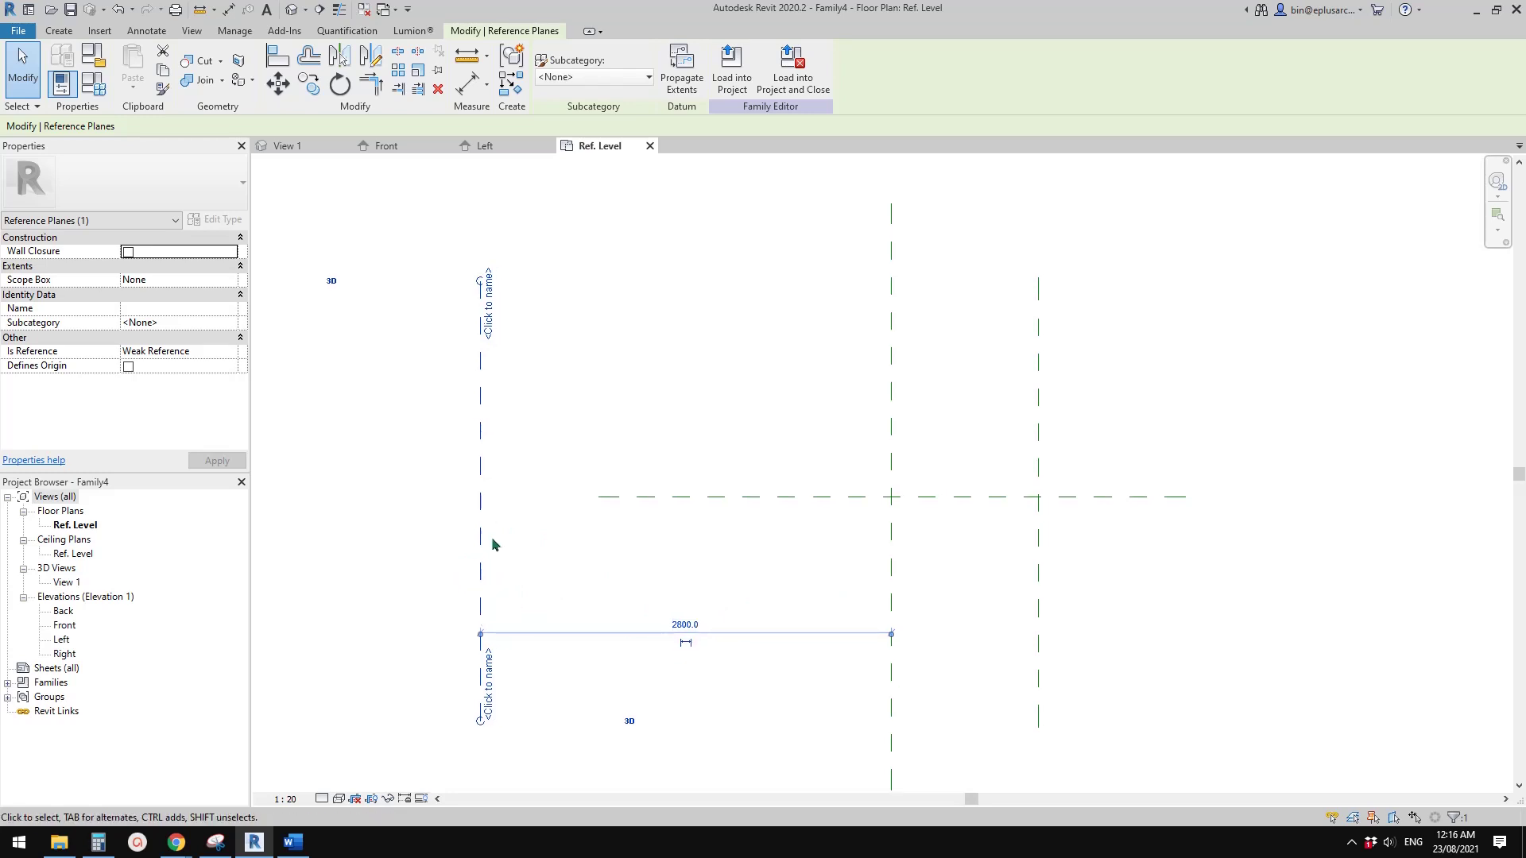
# - Set the left vertical reference plane's distance from the centre plane to 3000 mm
pyautogui.click(685, 624)
pyautogui.write('3000')
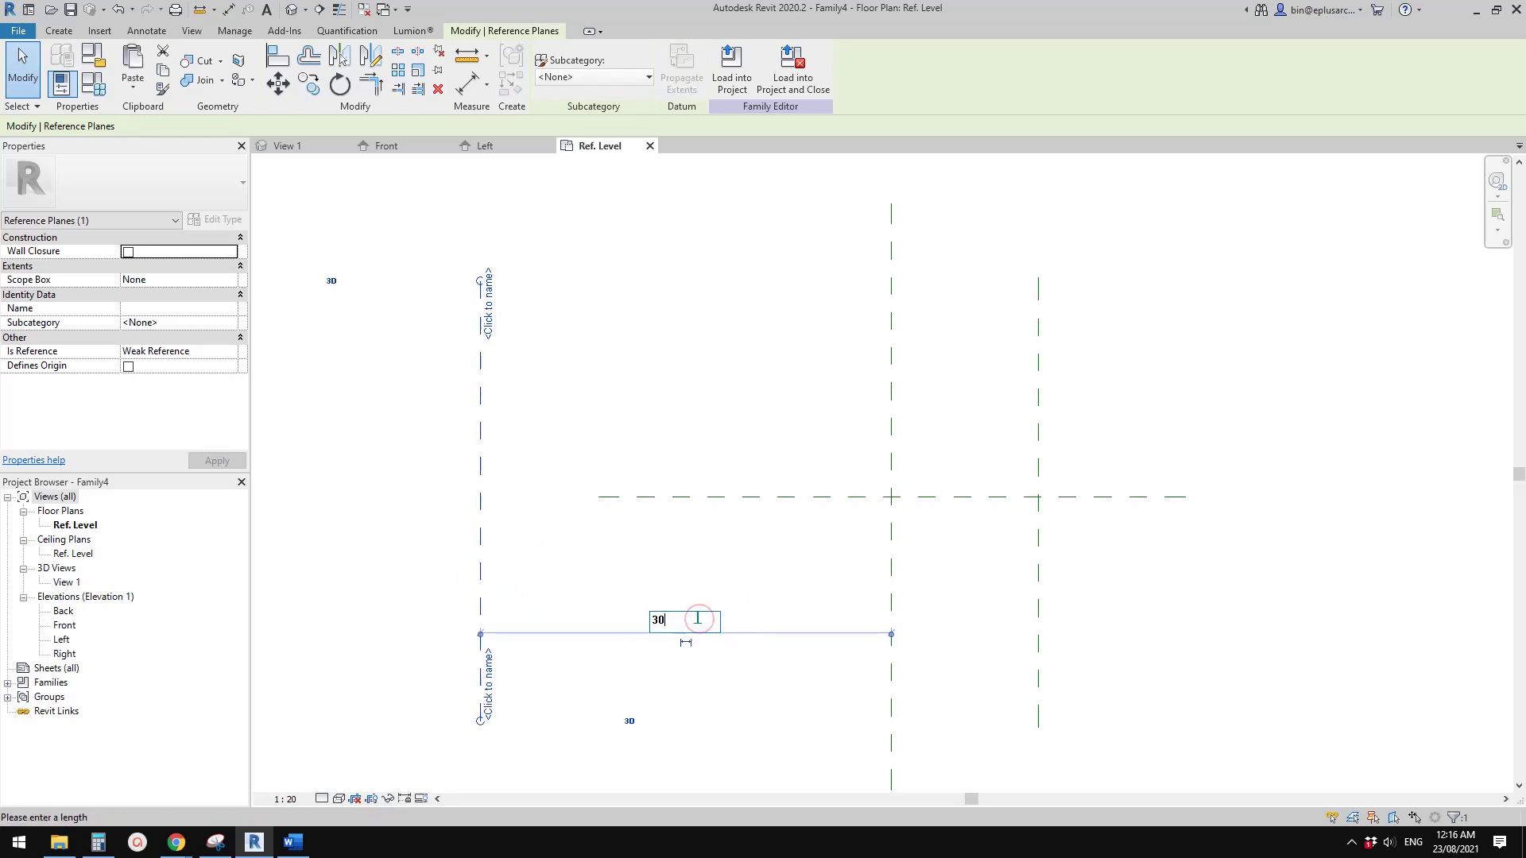
pyautogui.press('Return')
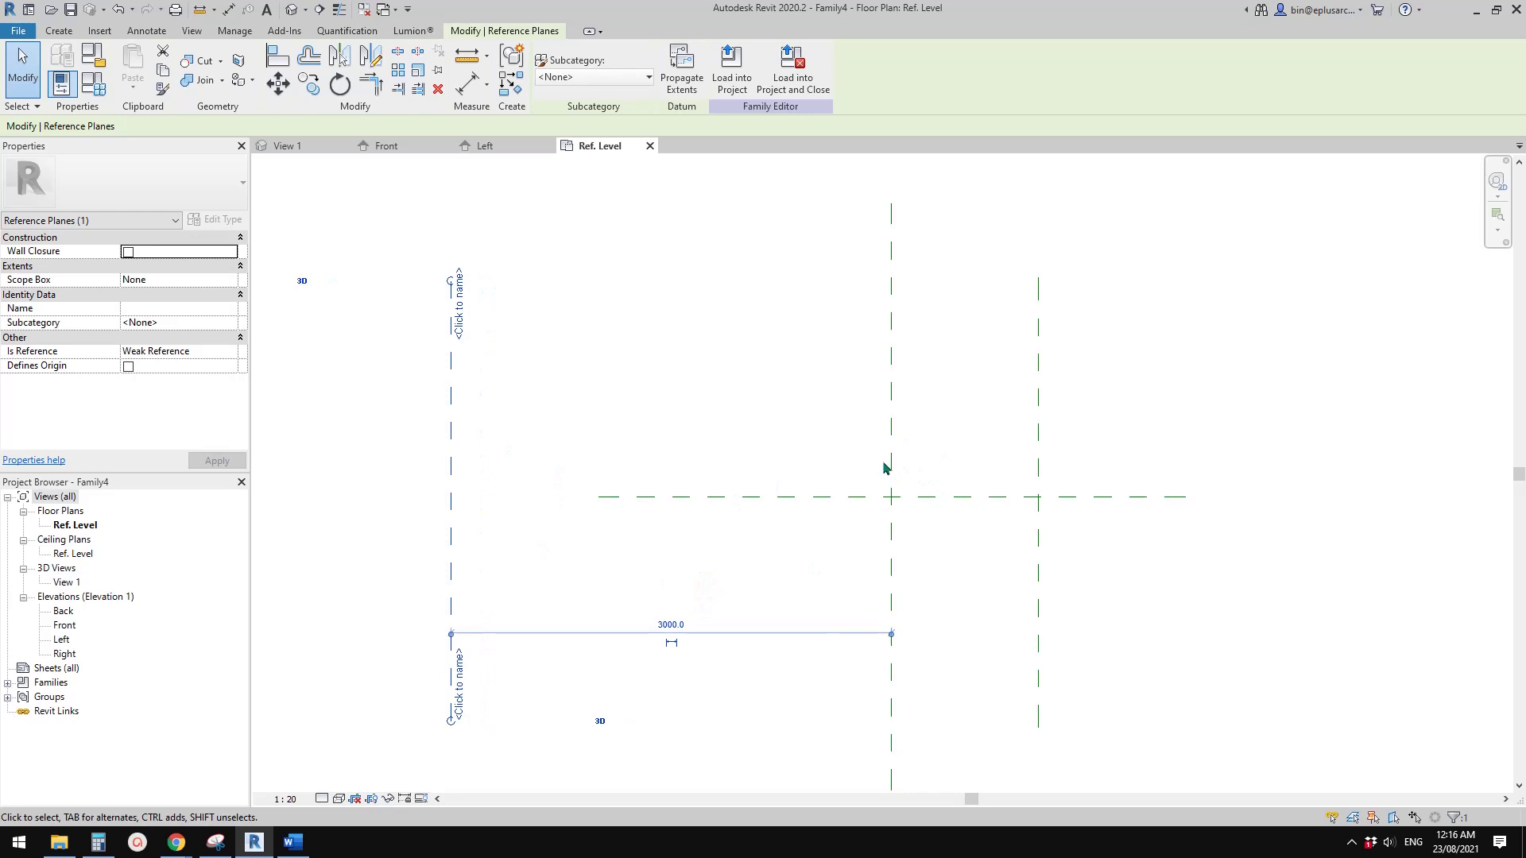
# - Make the temporary dimension between the left and centre reference planes permanent and lock it
pyautogui.click(664, 479)
pyautogui.click(445, 441)
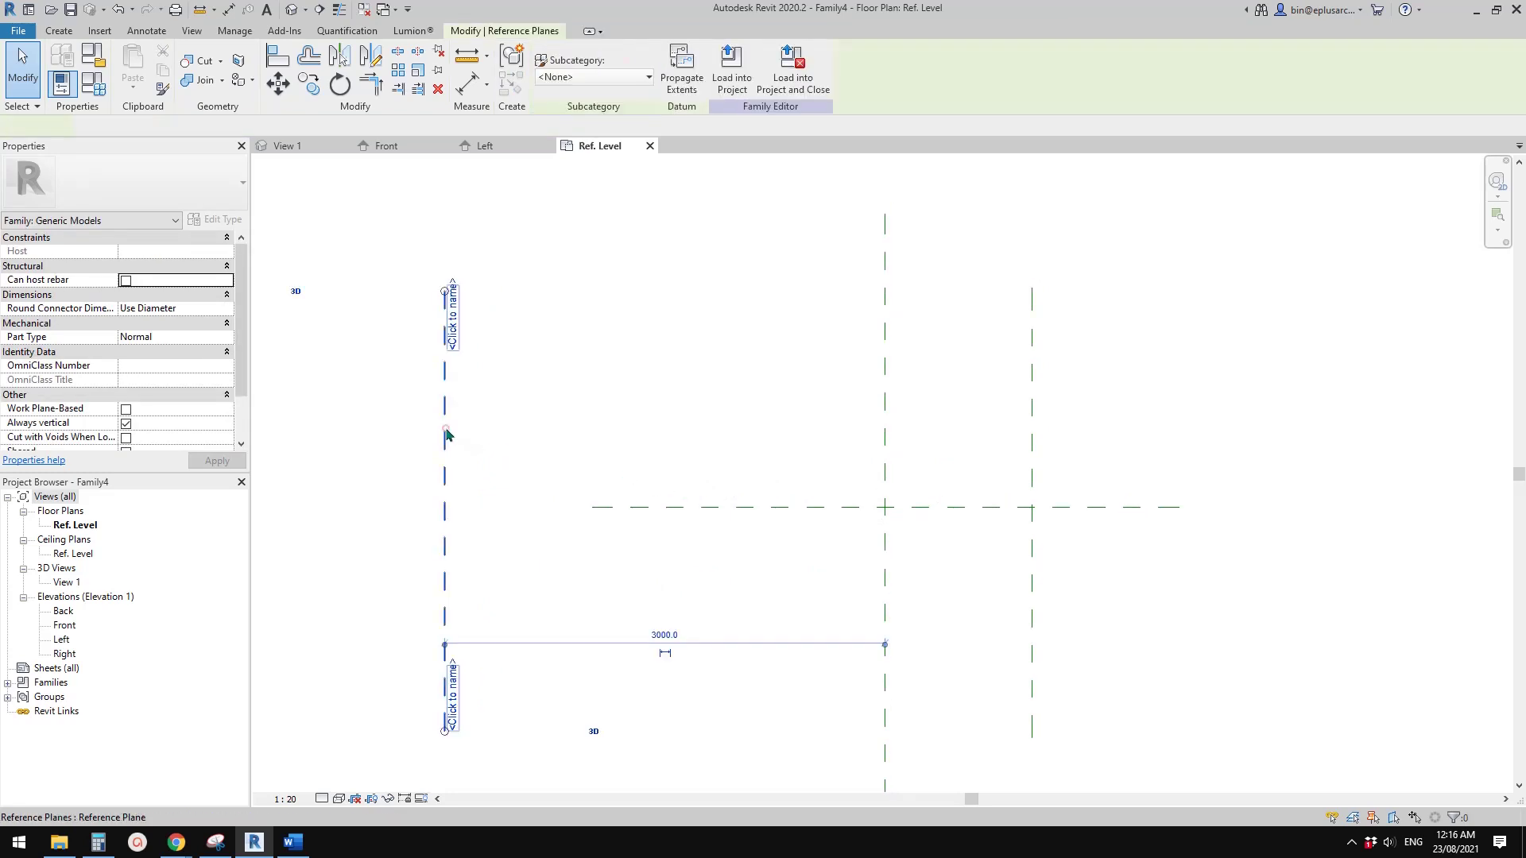
pyautogui.click(666, 642)
pyautogui.click(627, 628)
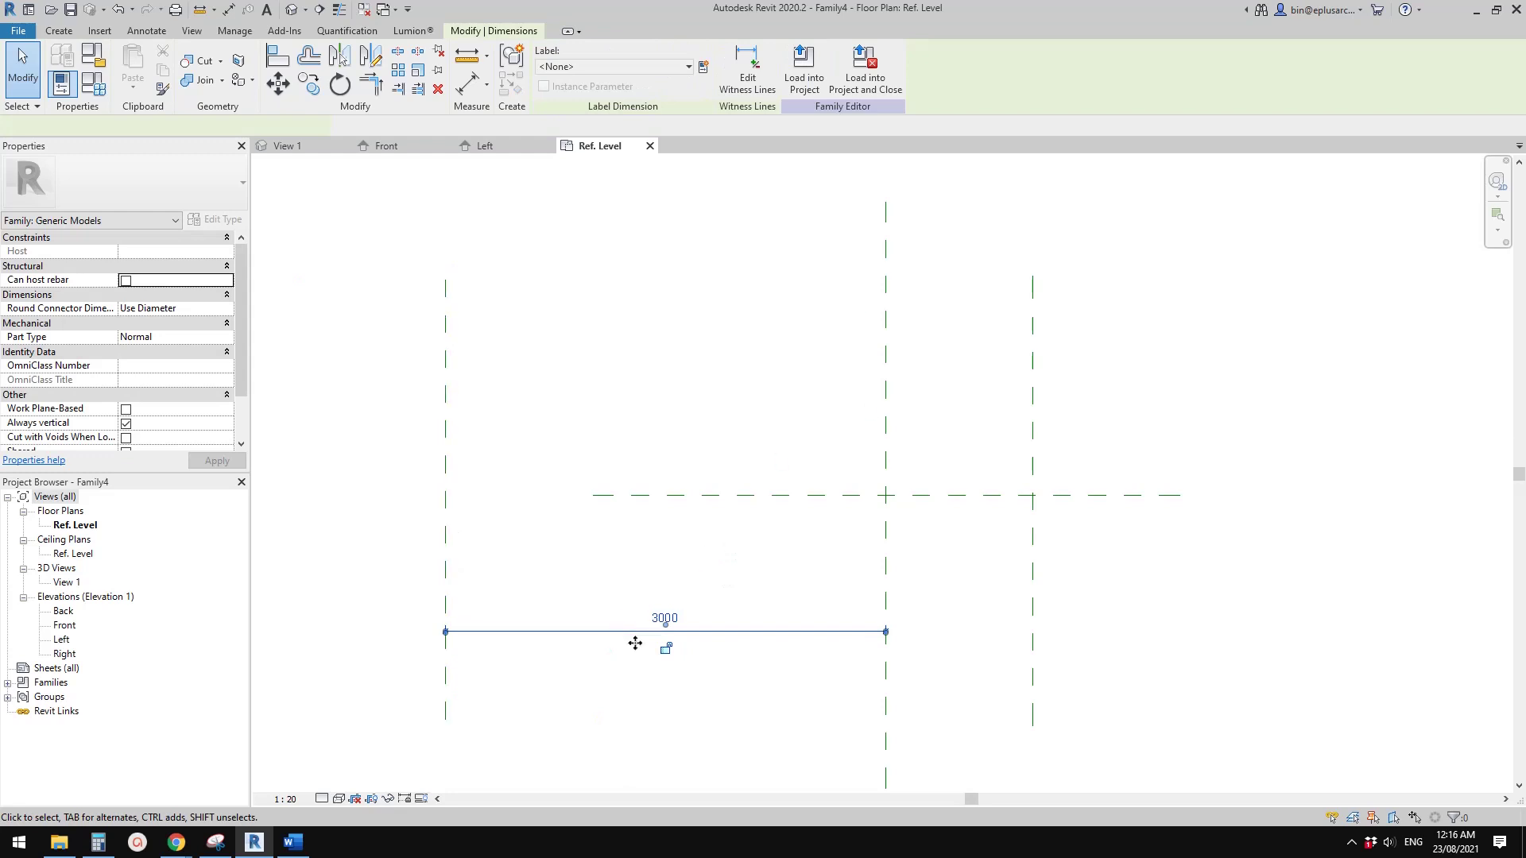
pyautogui.click(597, 634)
pyautogui.click(667, 650)
pyautogui.click(607, 661)
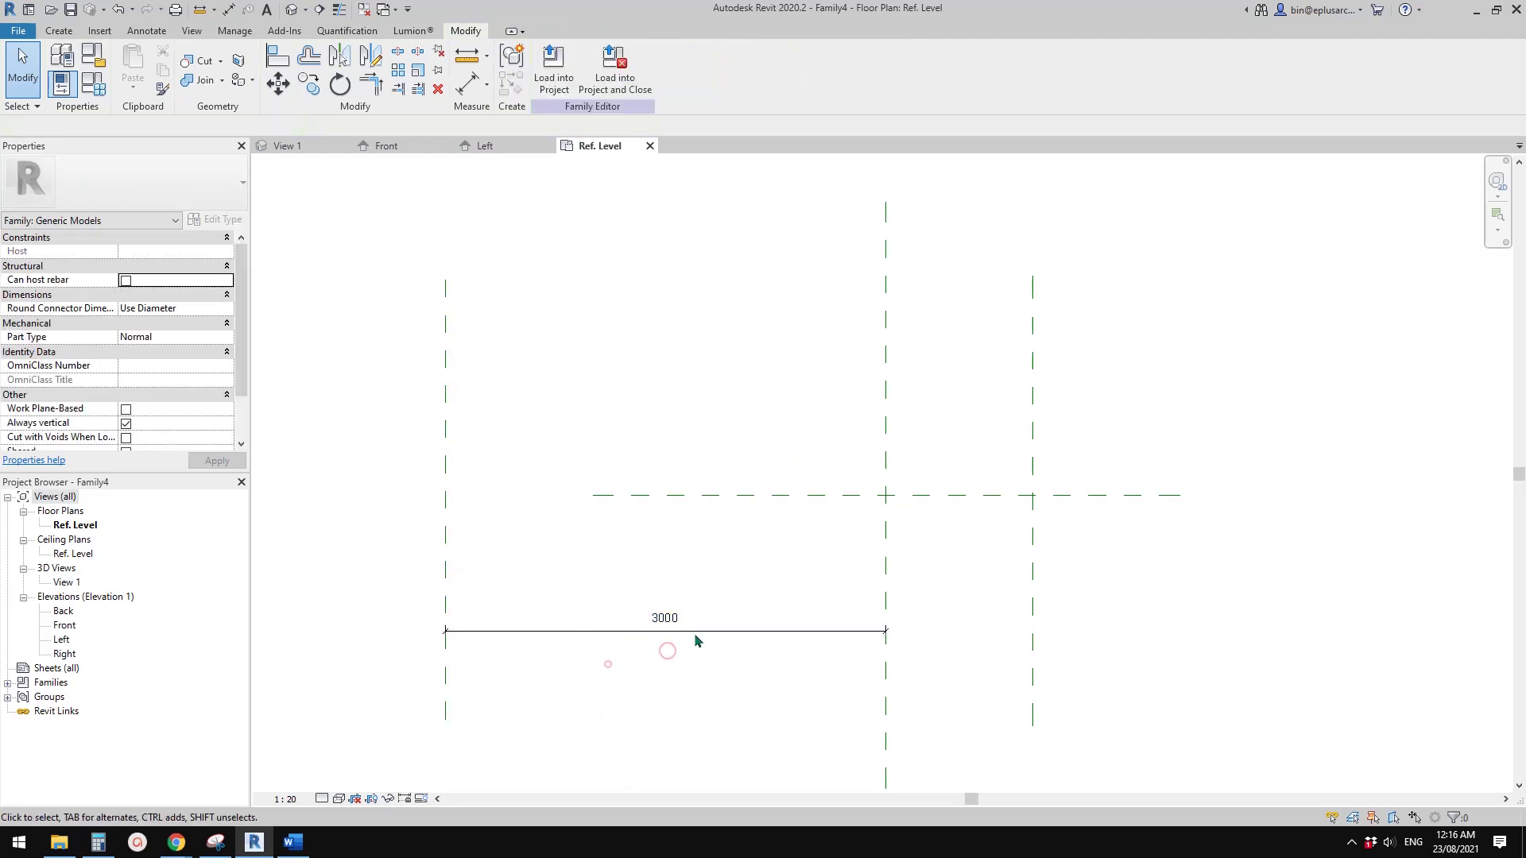
pyautogui.click(644, 631)
pyautogui.press('Escape')
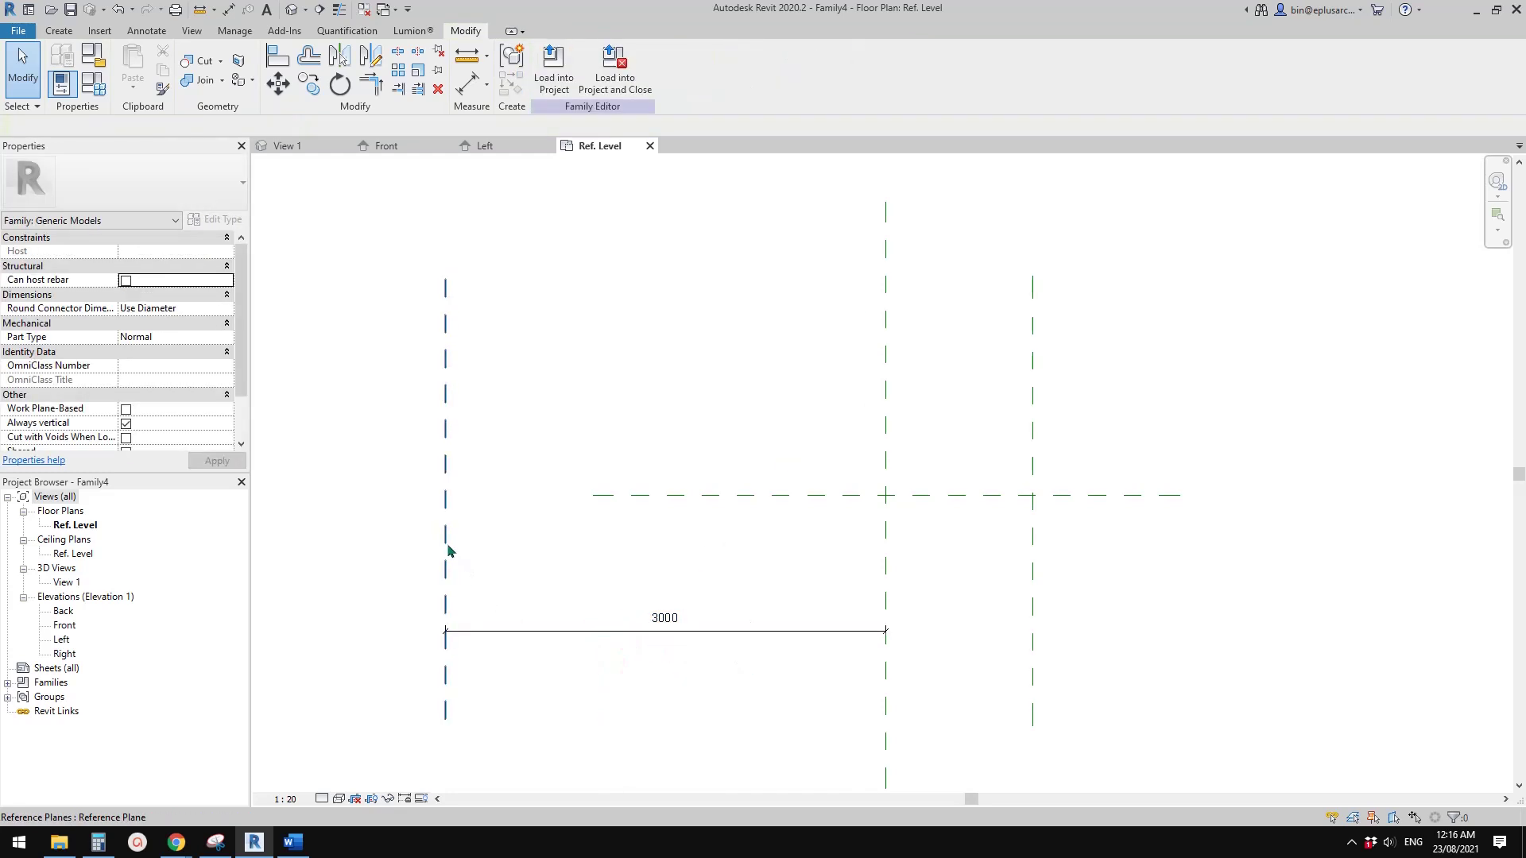
pyautogui.click(446, 543)
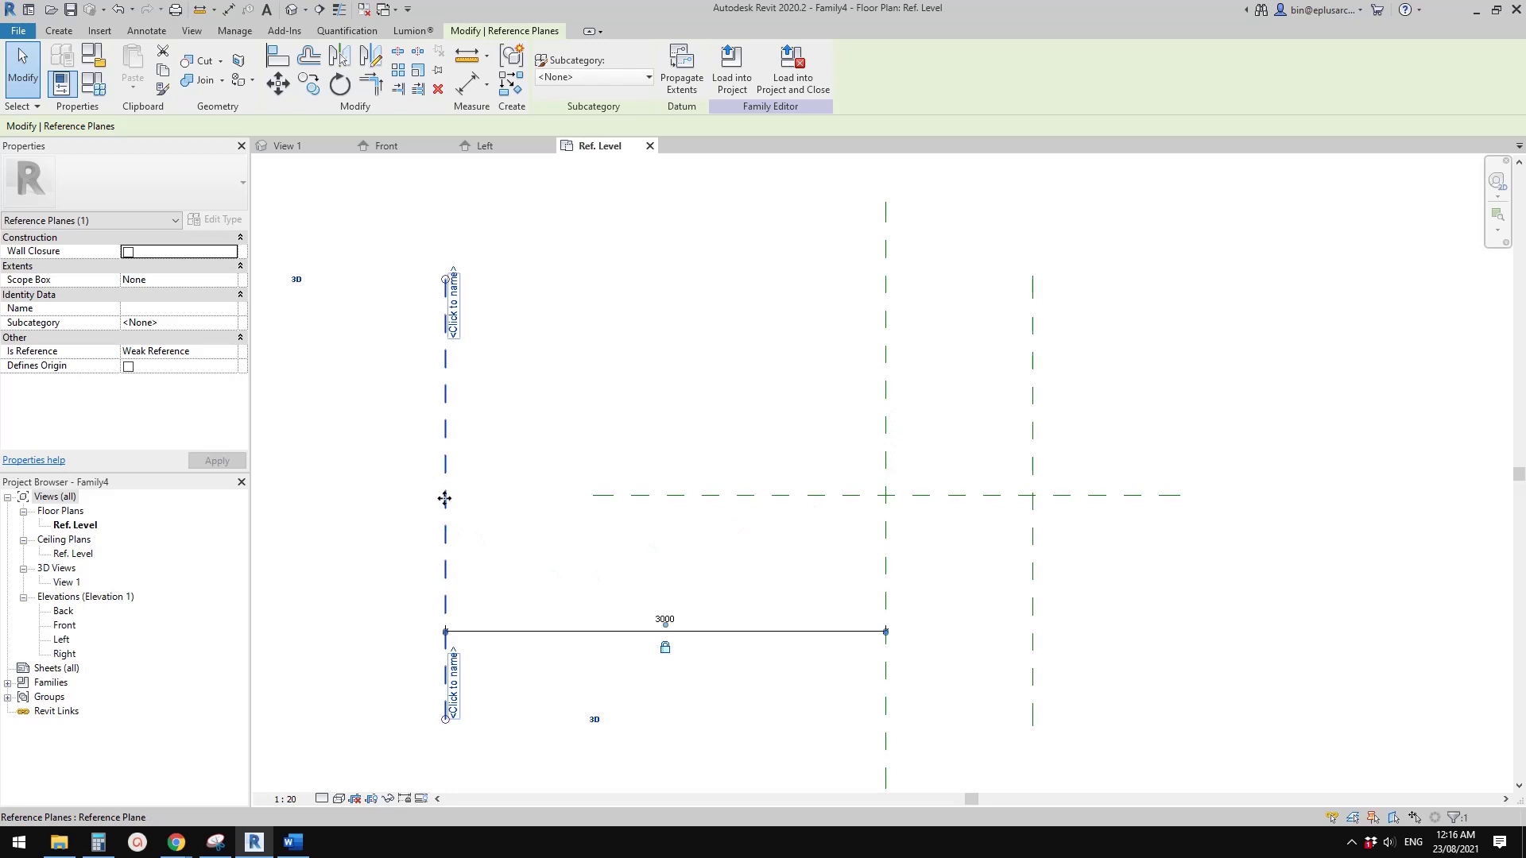
pyautogui.click(475, 498)
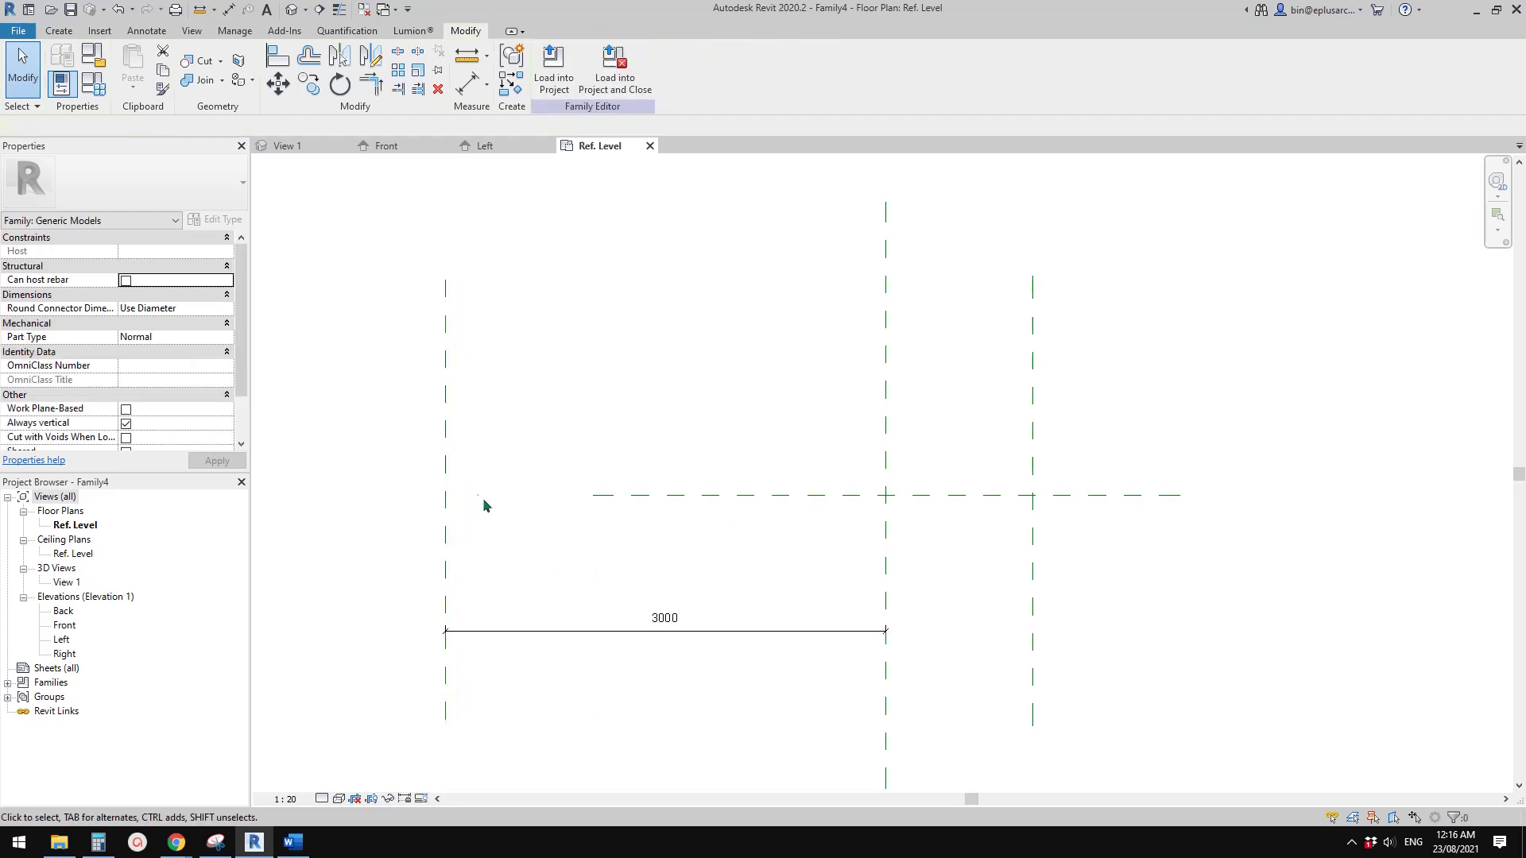
# - Add an aligned dimension from the left vertical reference plane to the far right one, above the horizontal plane
pyautogui.click(449, 465)
pyautogui.press('Escape')
pyautogui.press('d')
pyautogui.press('i')
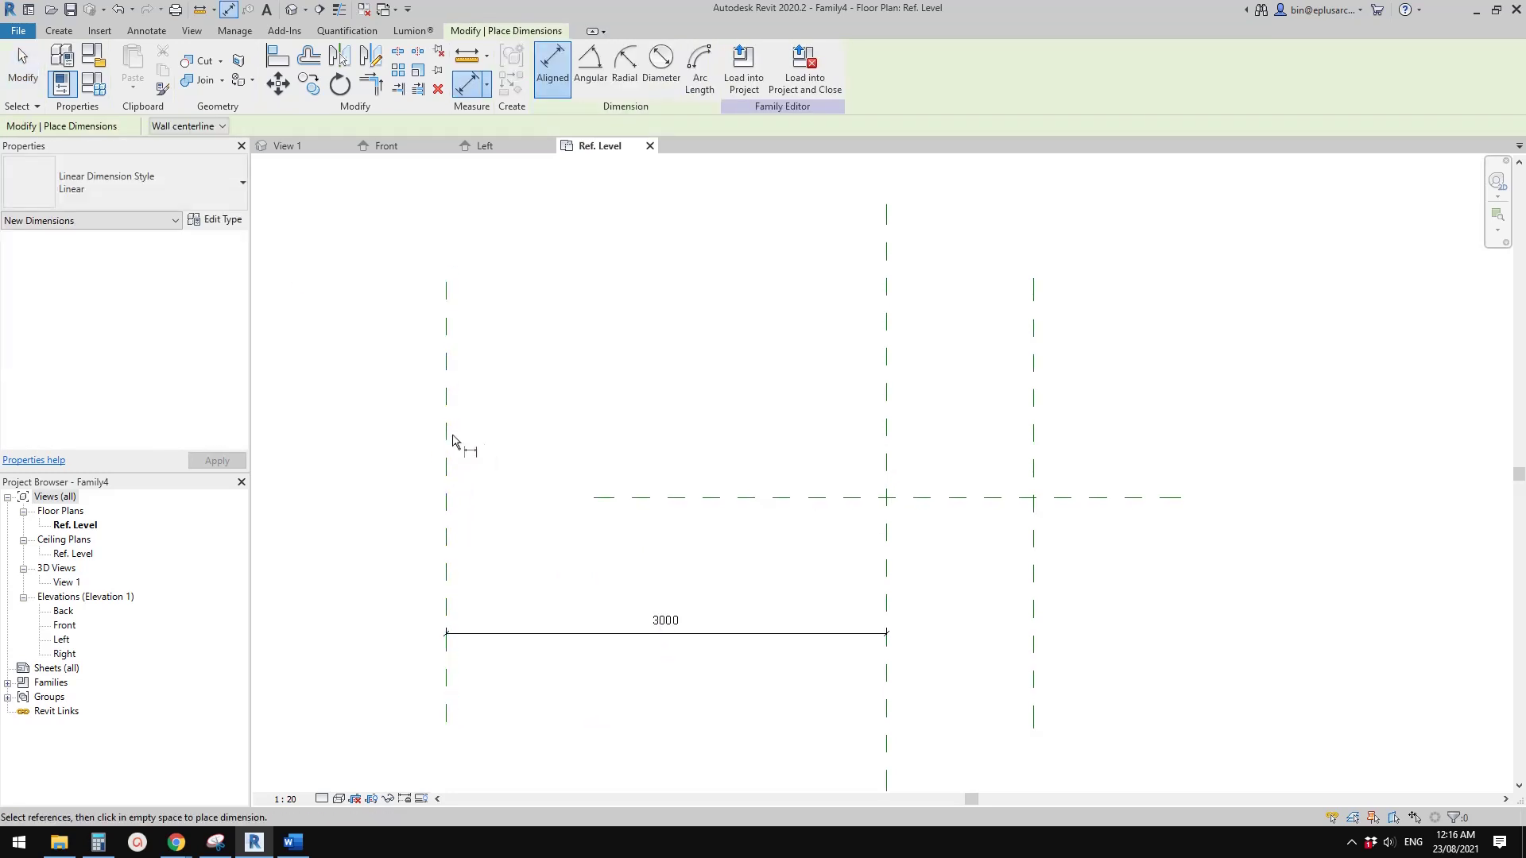
pyautogui.click(447, 433)
pyautogui.click(1033, 425)
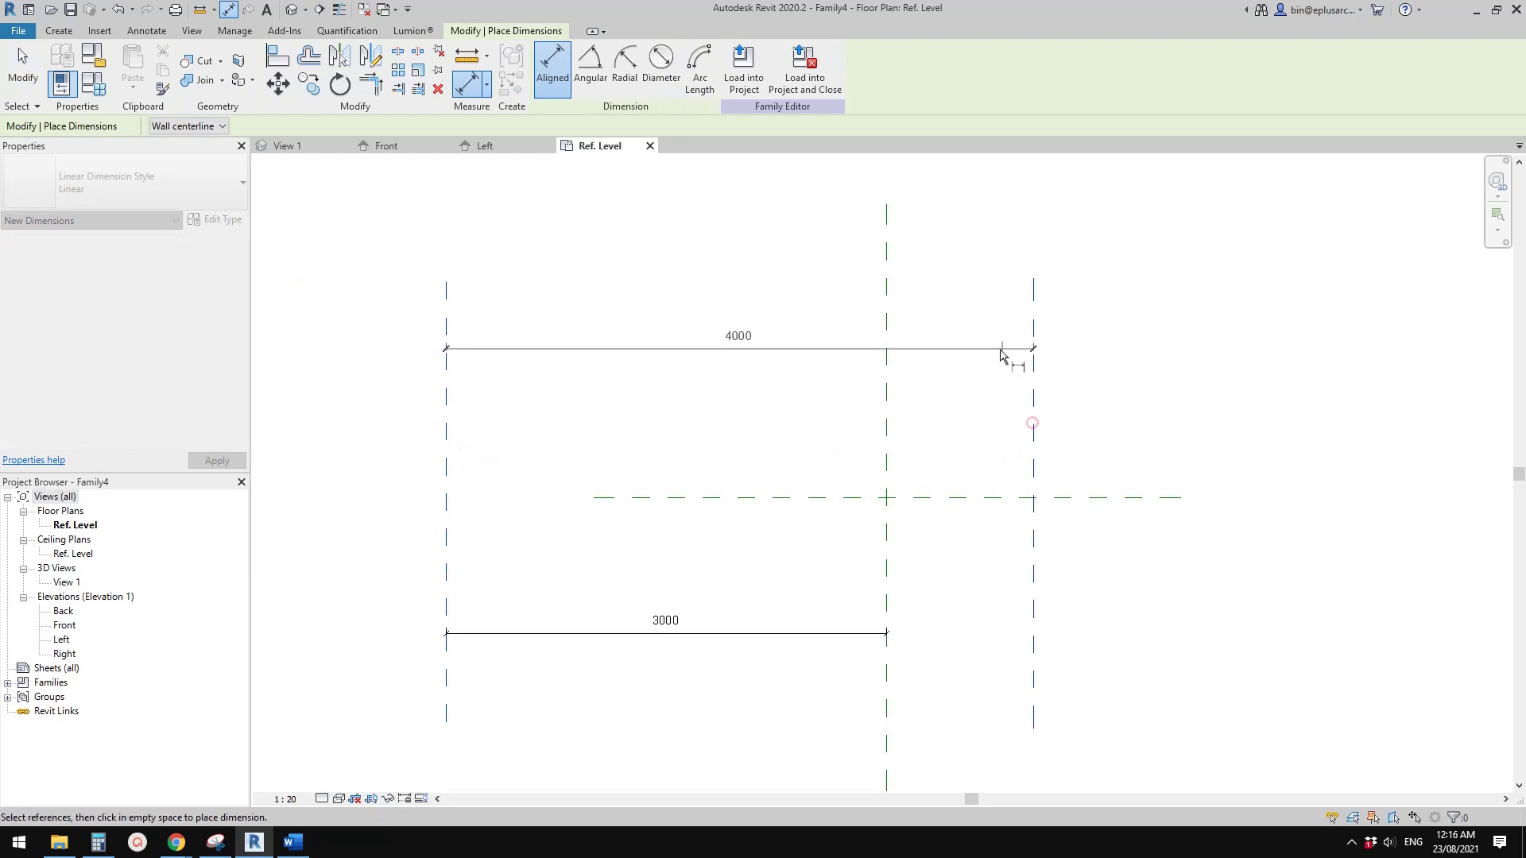
pyautogui.click(1061, 337)
pyautogui.press('Escape')
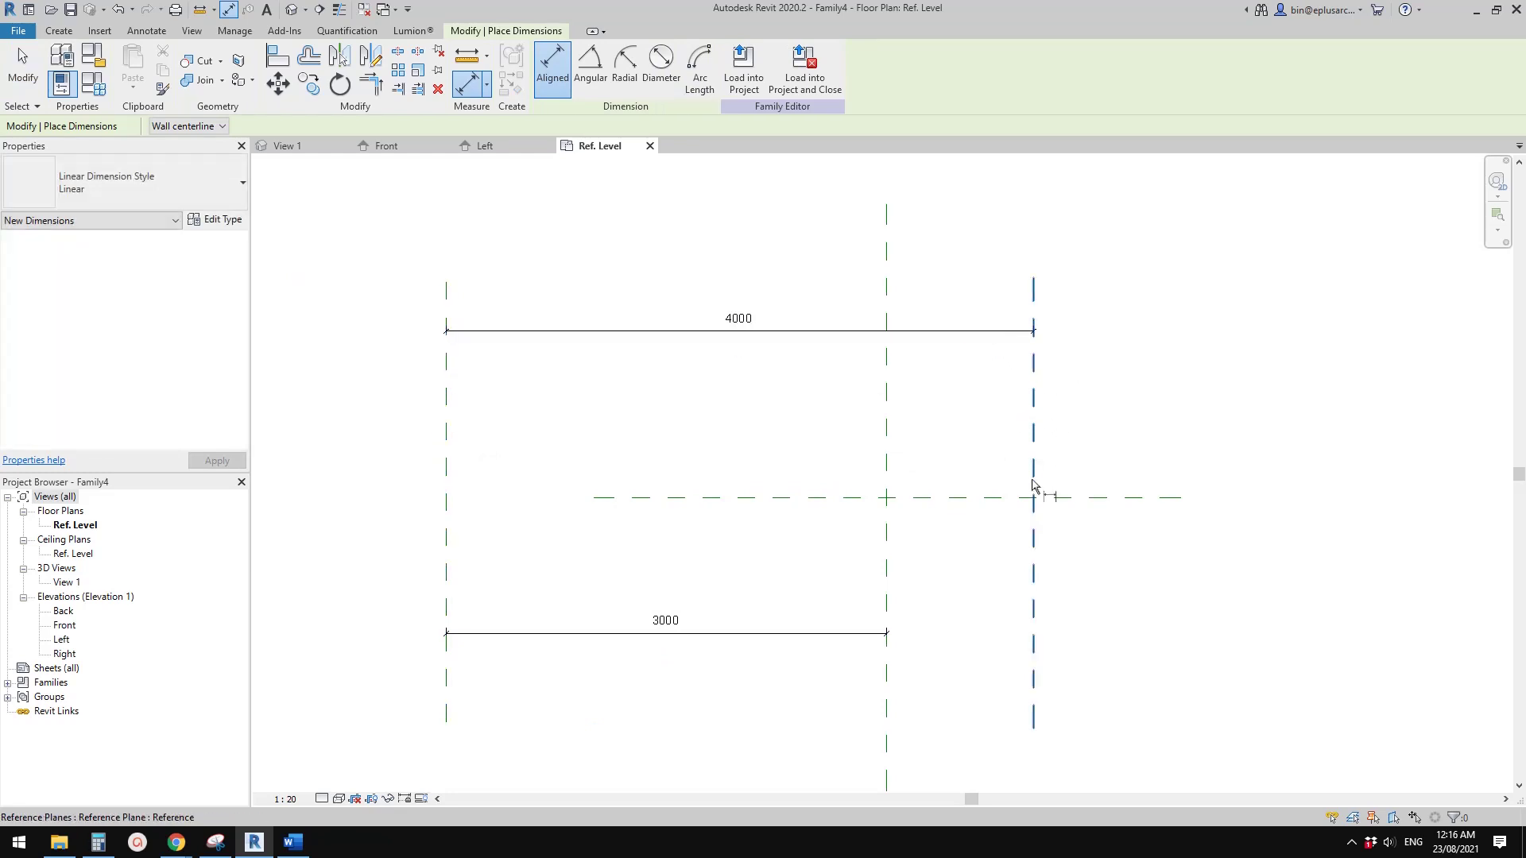
pyautogui.press('Escape')
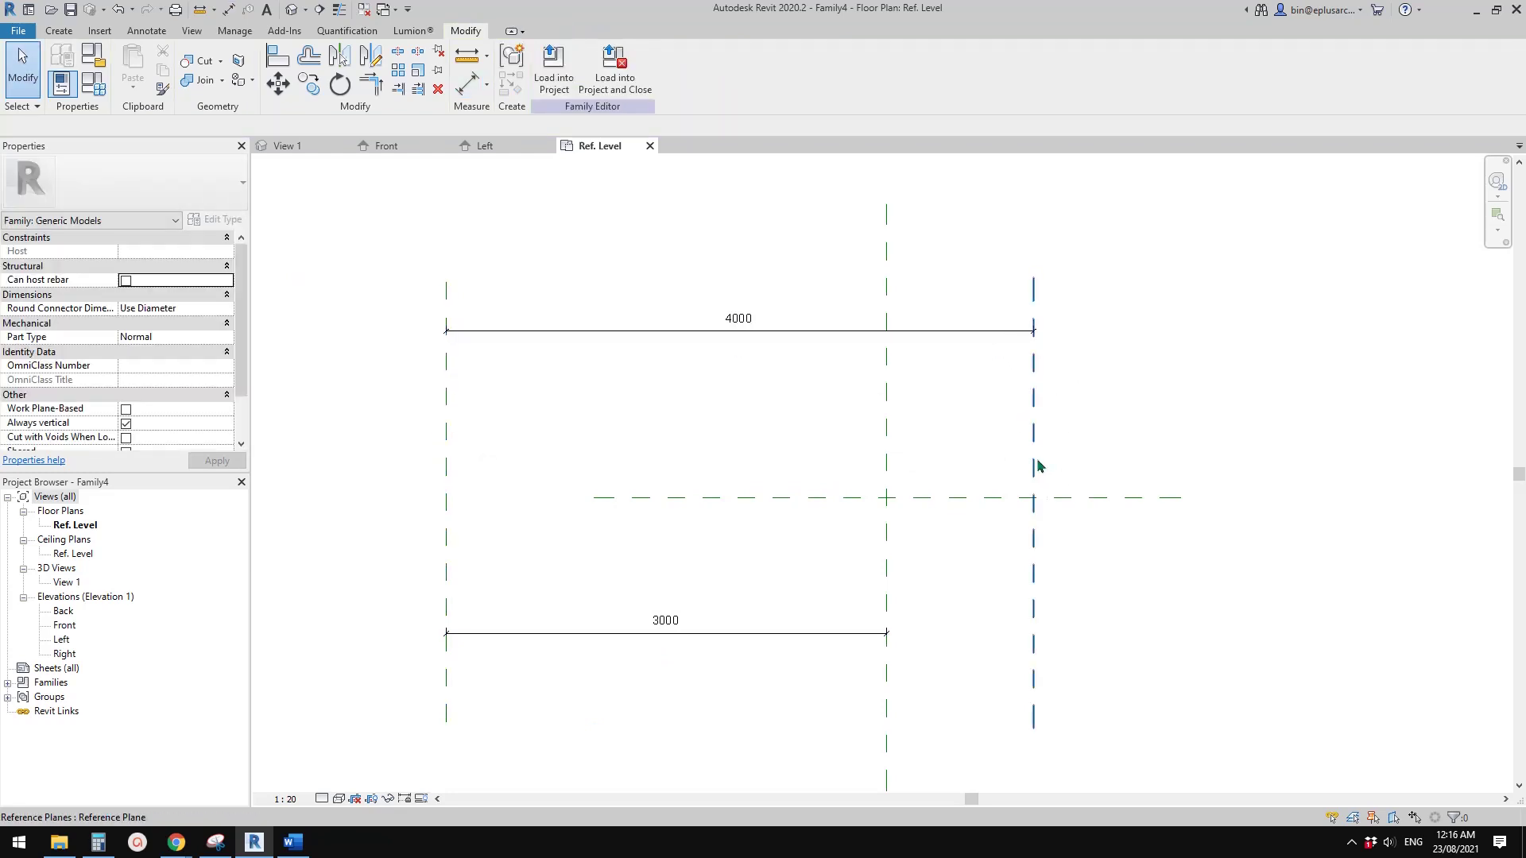
# - Label the overall dimension between the outer reference planes with a new family type parameter named Y
pyautogui.scroll(2, 858, 443)
pyautogui.scroll(-1, 432, 372)
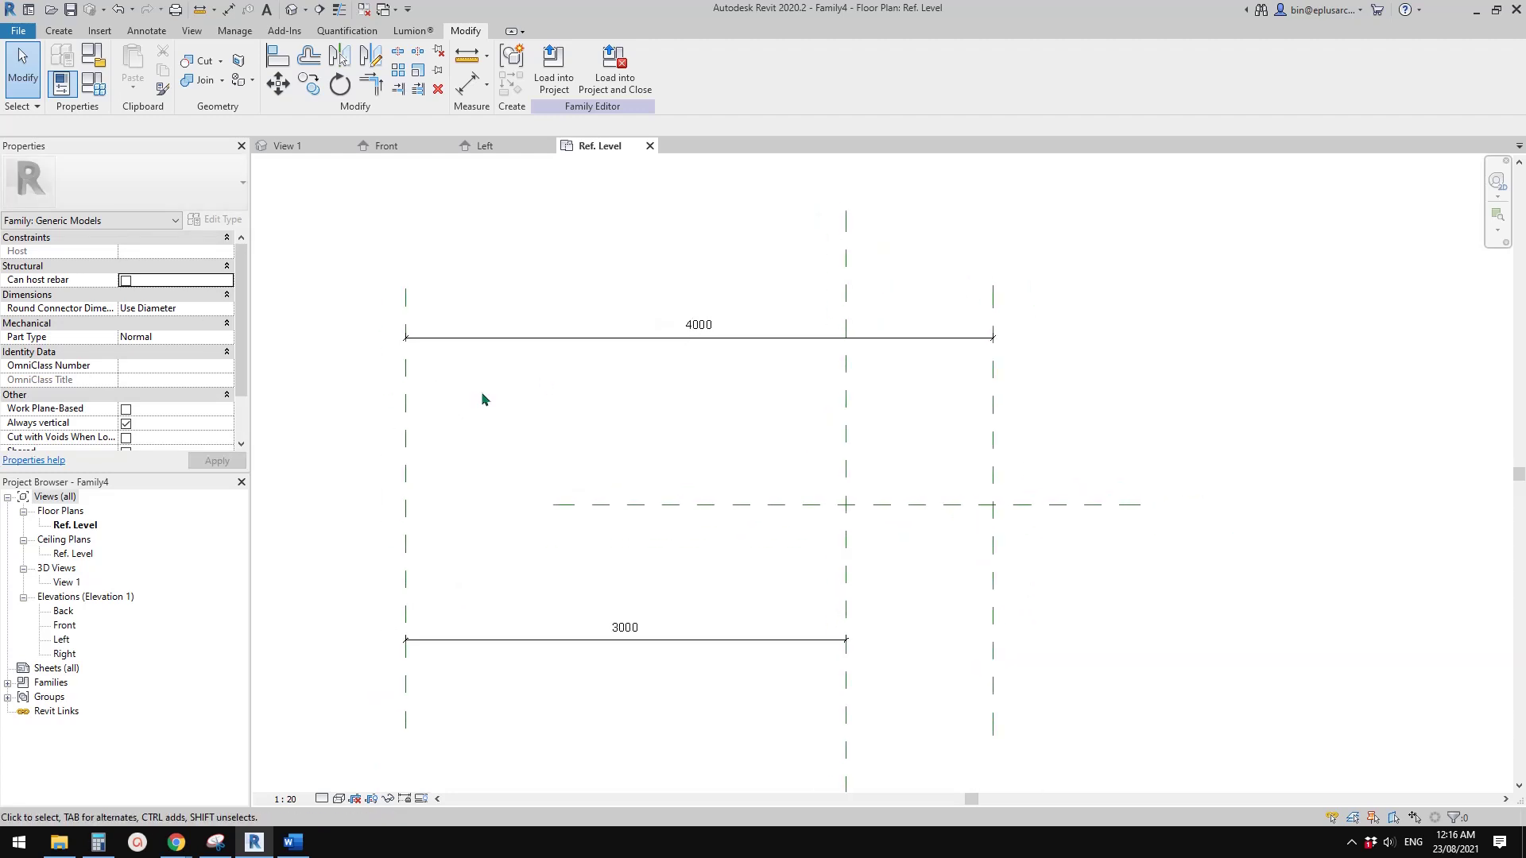
pyautogui.click(442, 340)
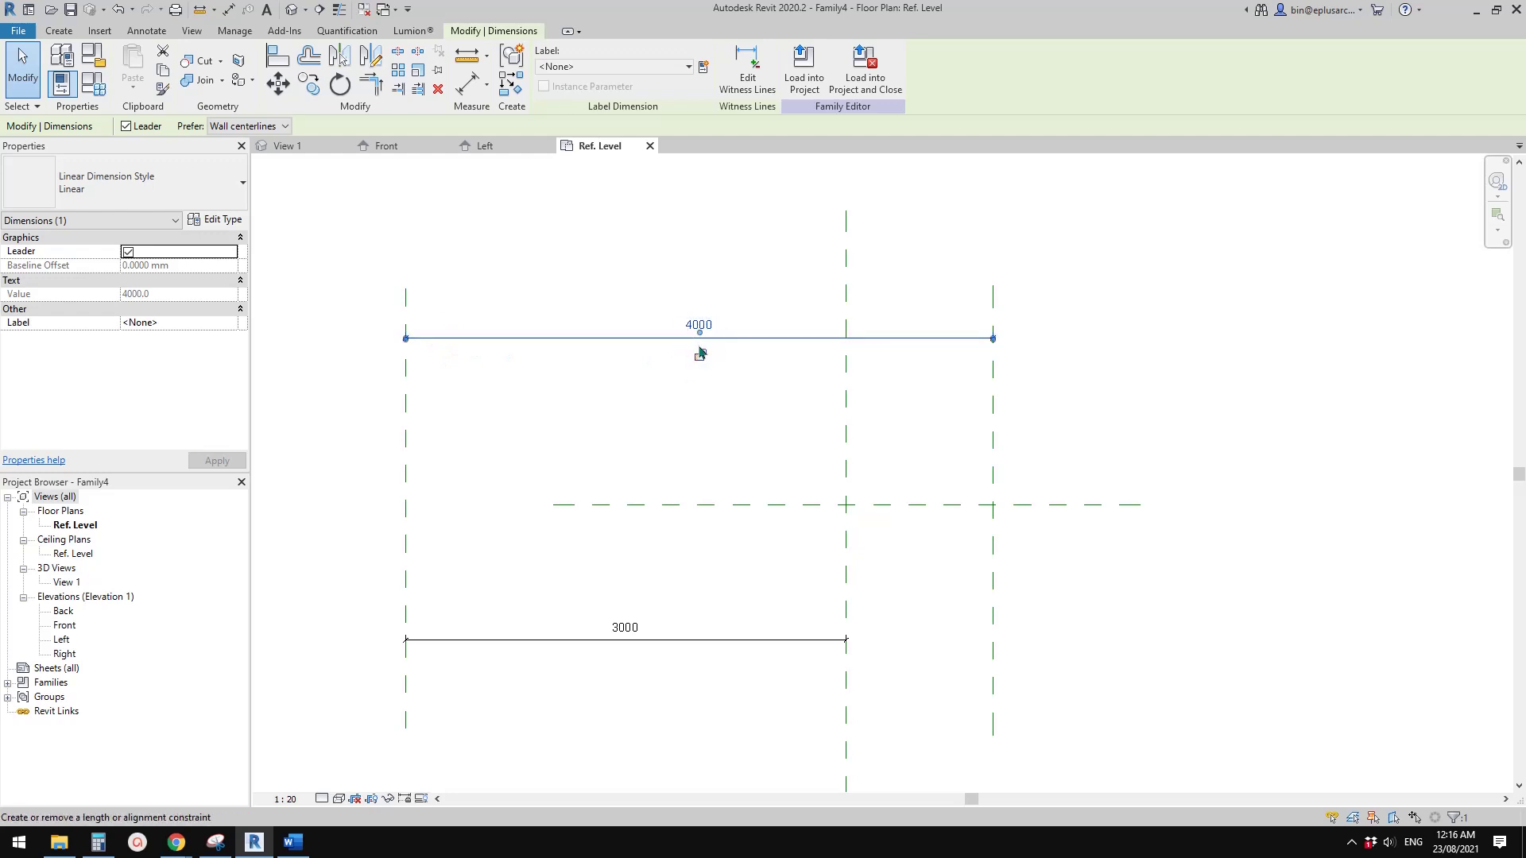
pyautogui.click(703, 66)
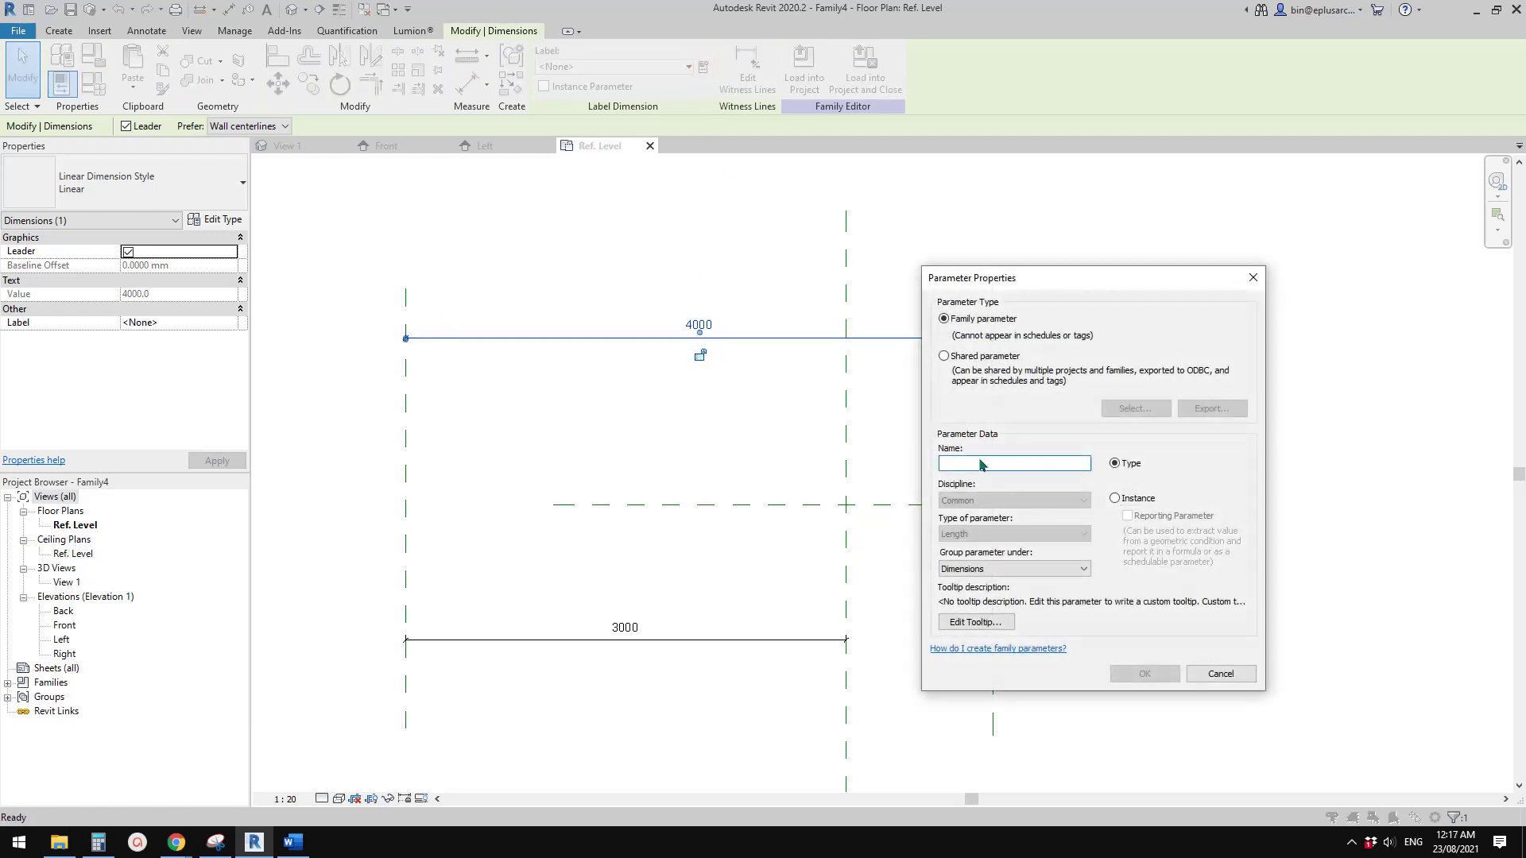
pyautogui.write('Y')
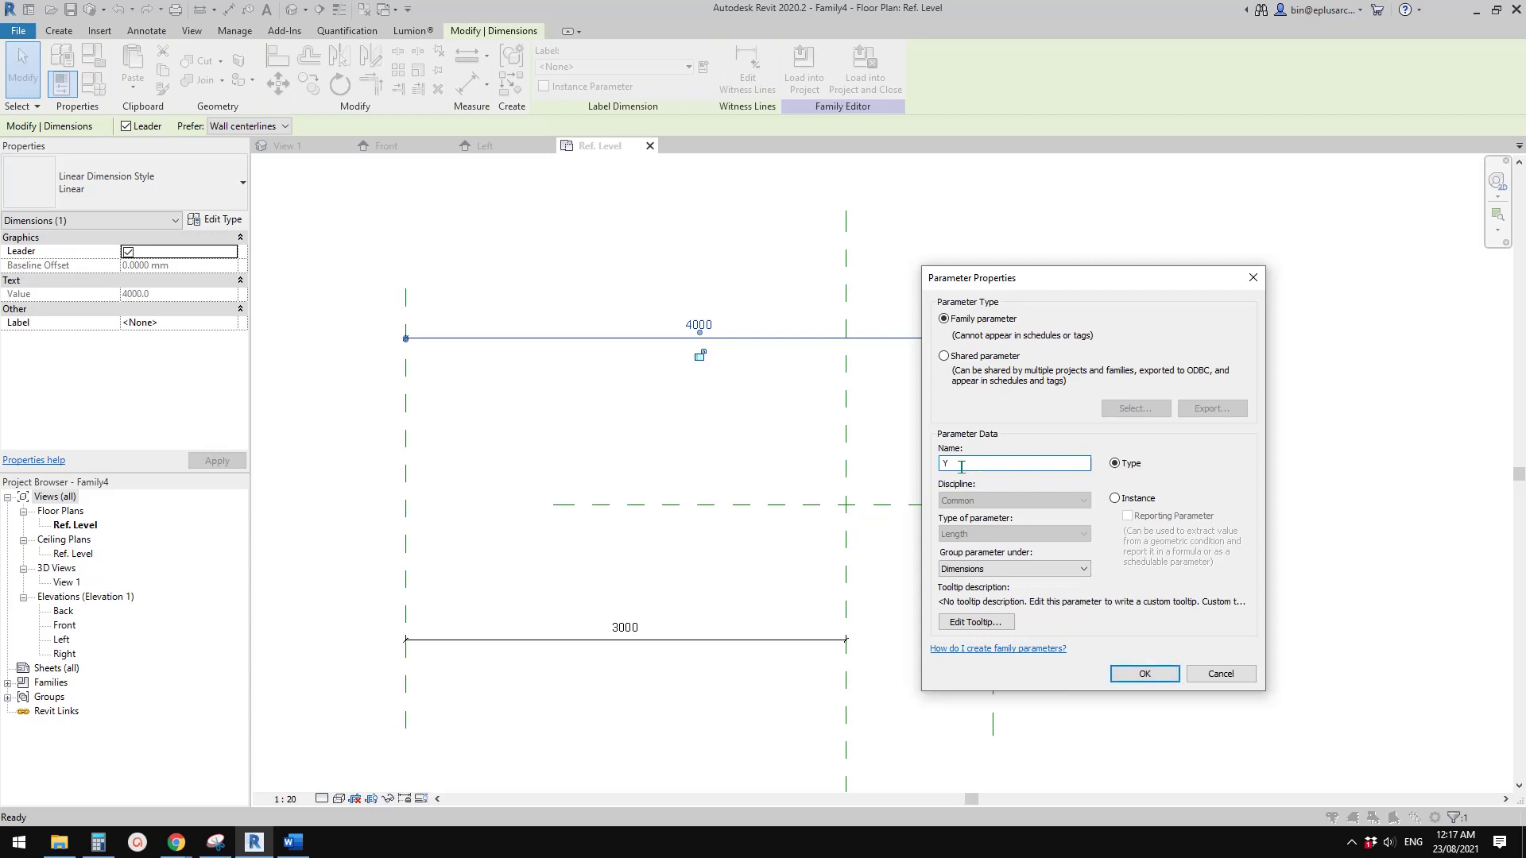
pyautogui.click(1144, 673)
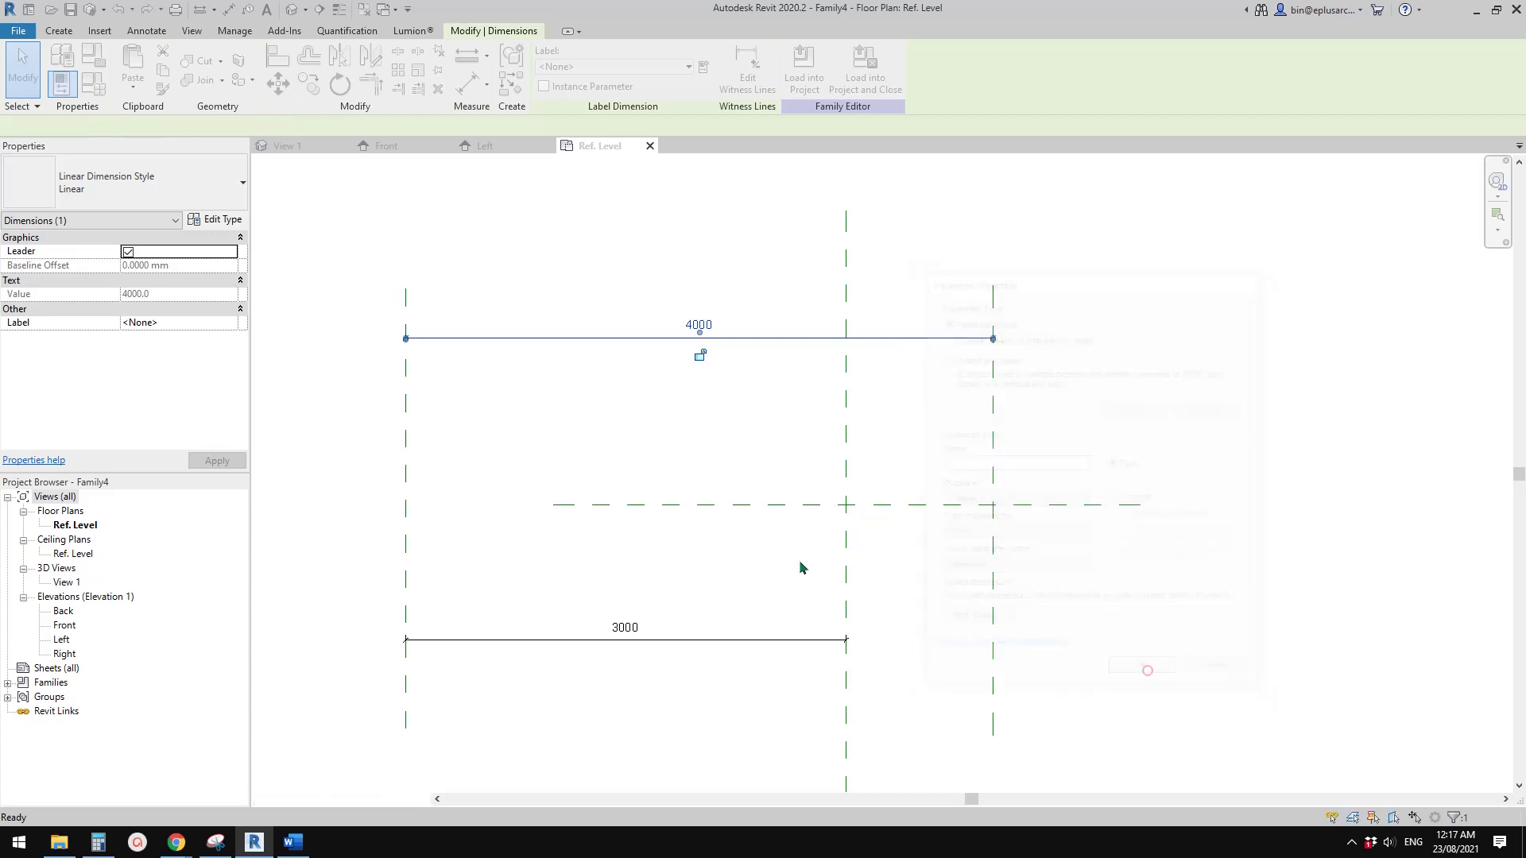
pyautogui.click(569, 406)
# - Give parameter Y the formula X+3000 in the family types and apply it
pyautogui.click(88, 89)
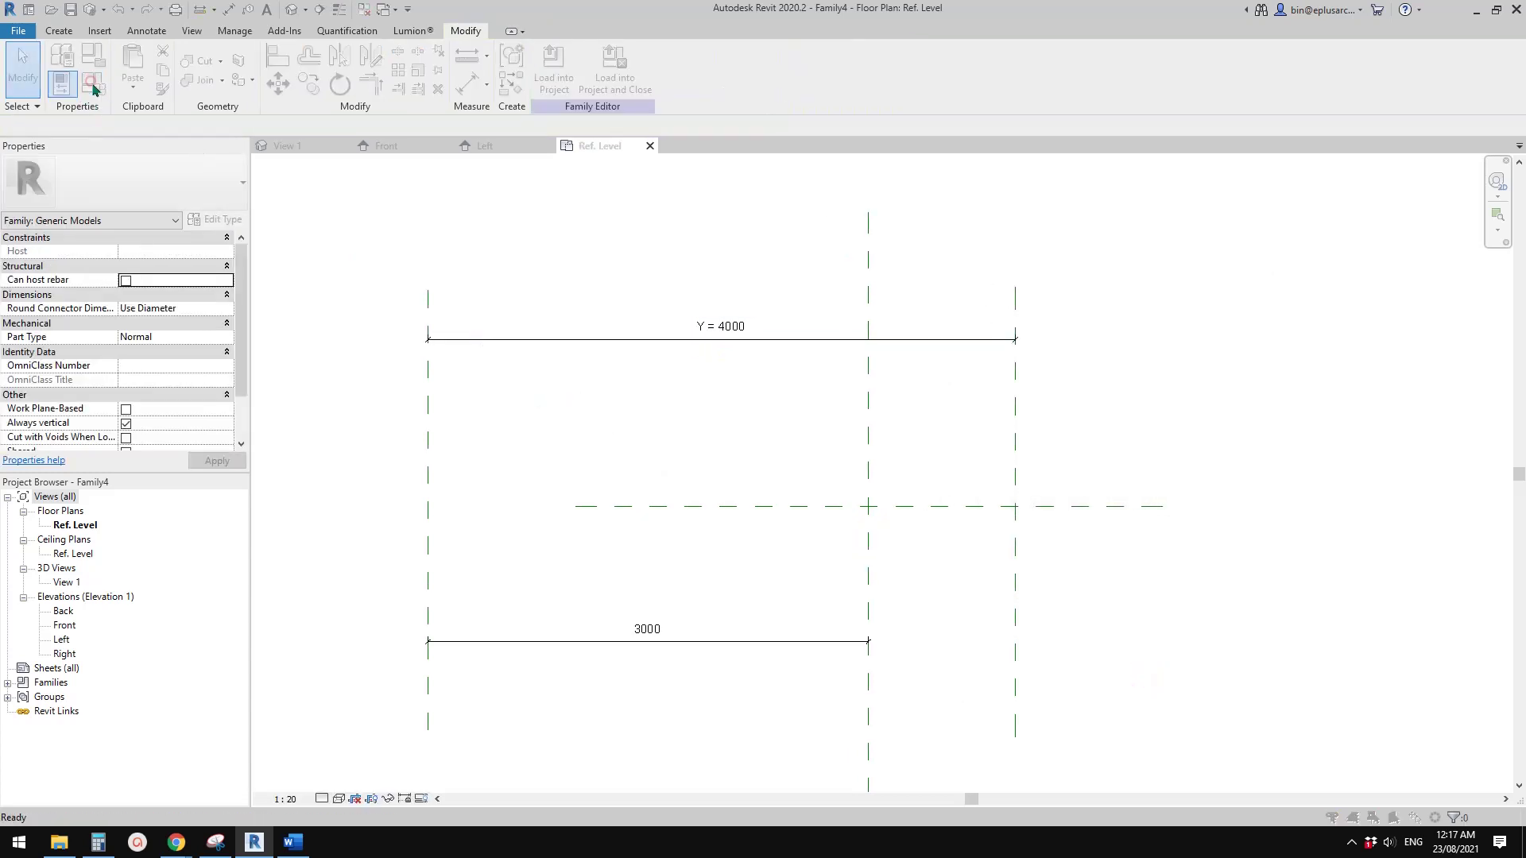
pyautogui.moveTo(1016, 235); pyautogui.dragTo(1068, 286)
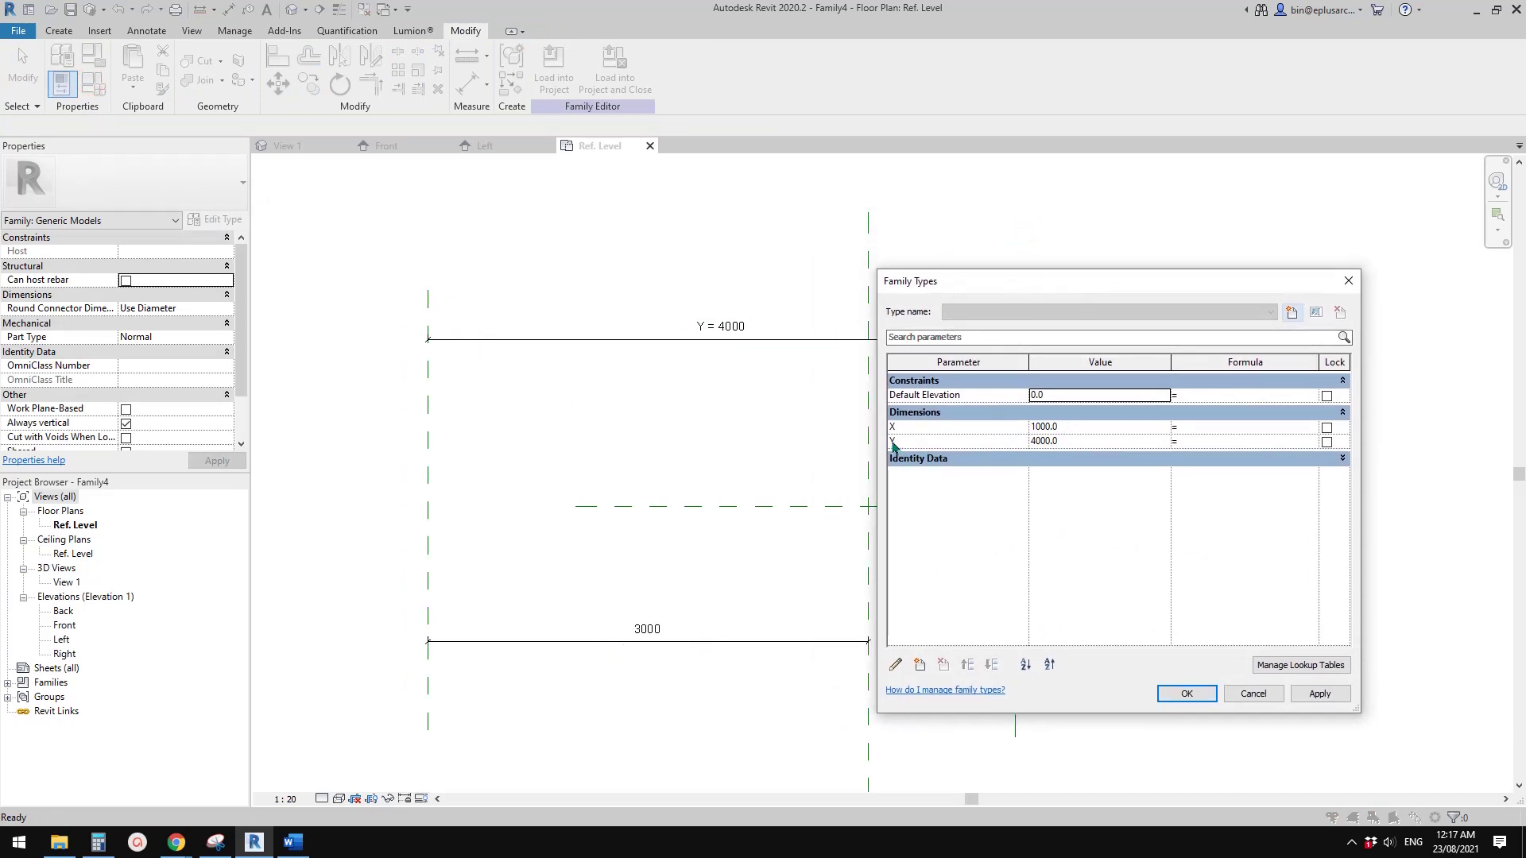
pyautogui.moveTo(1001, 280); pyautogui.dragTo(1045, 316)
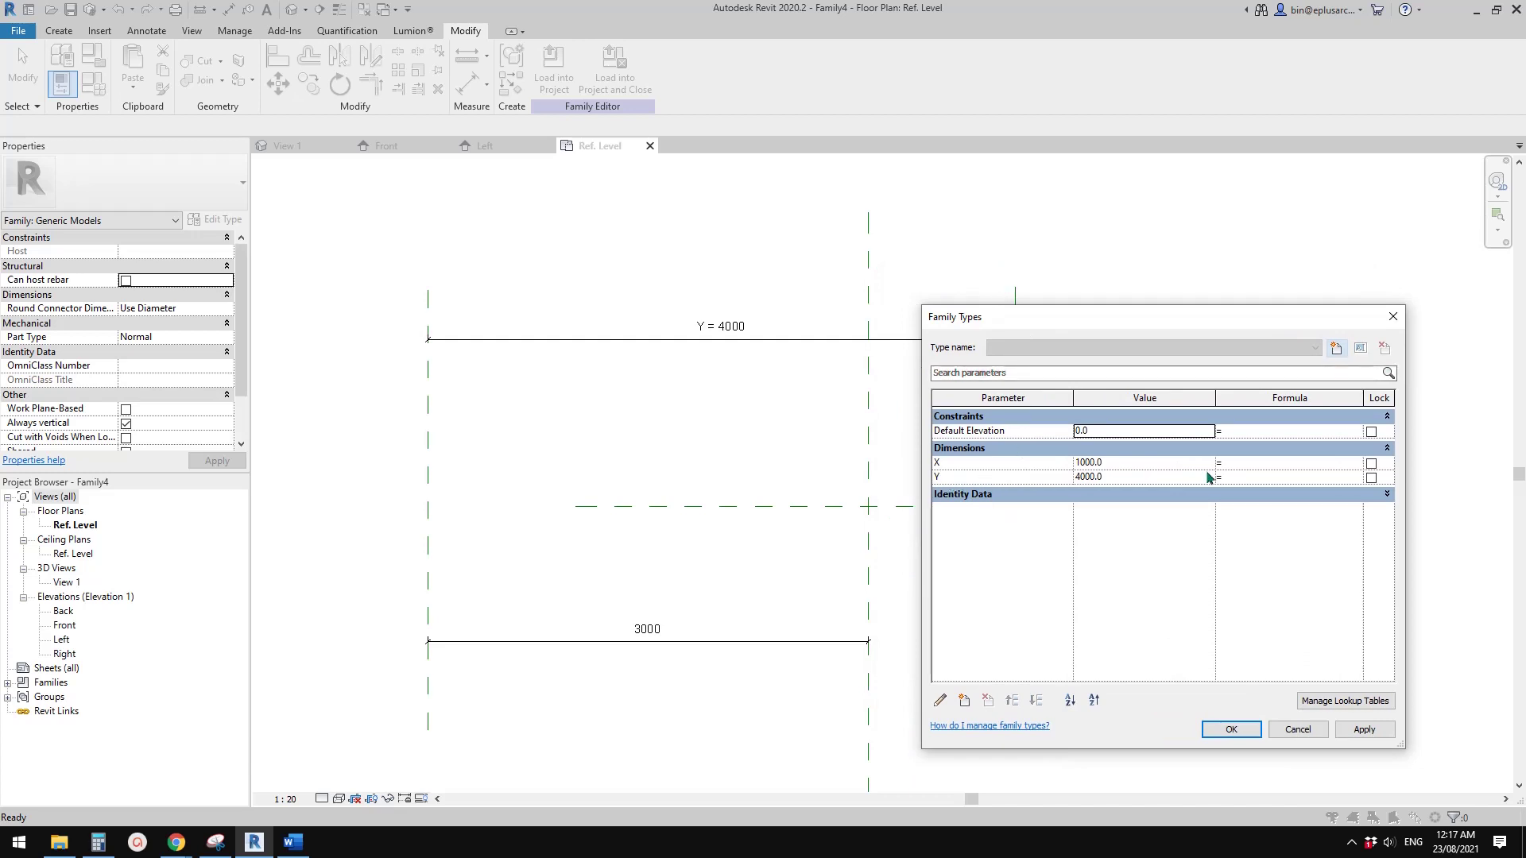
pyautogui.click(1252, 478)
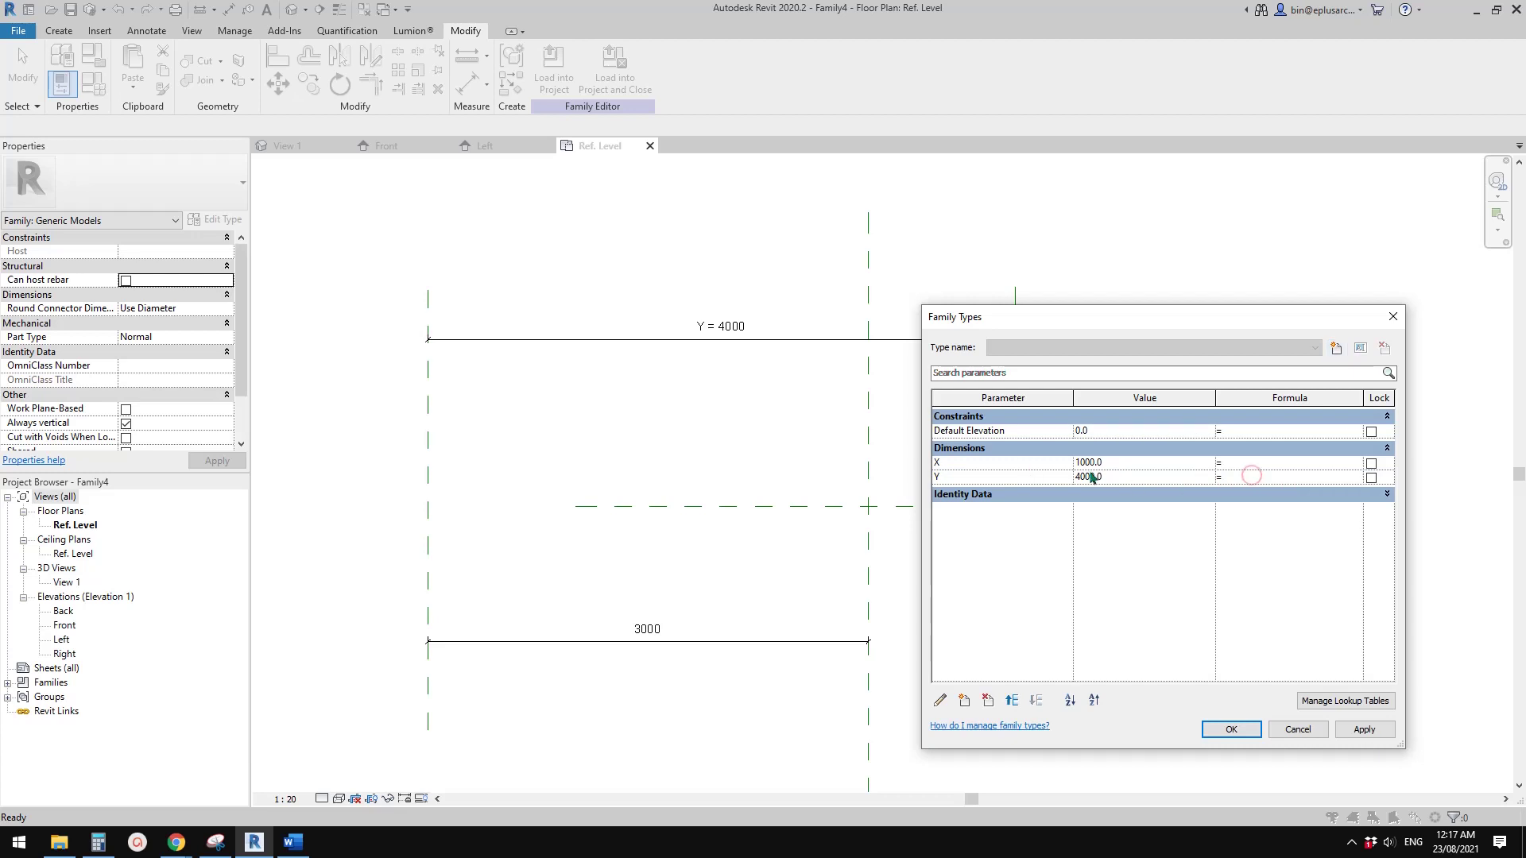
pyautogui.click(953, 479)
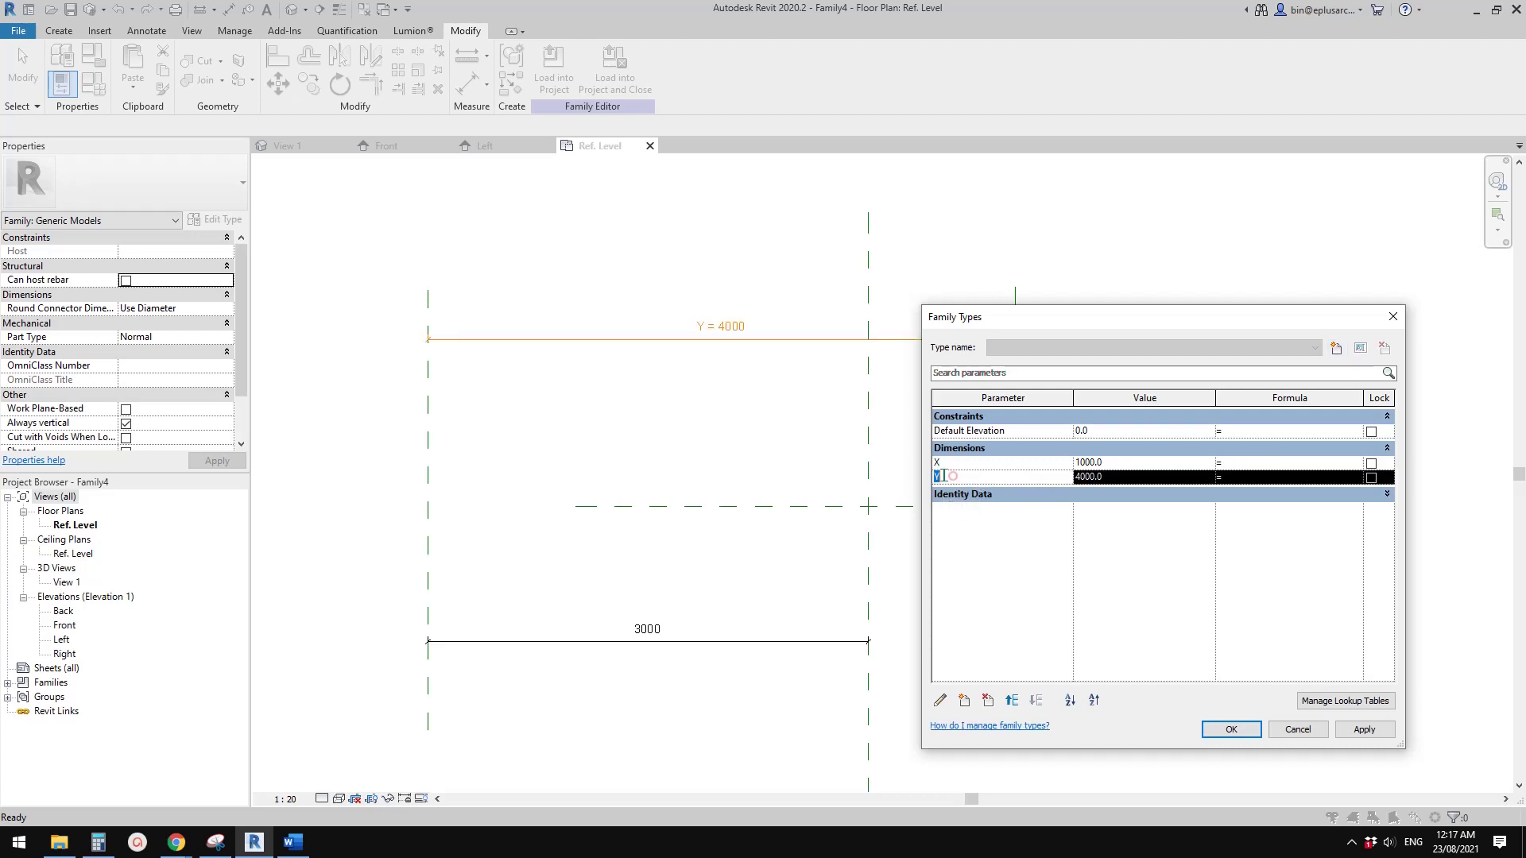
pyautogui.click(1256, 480)
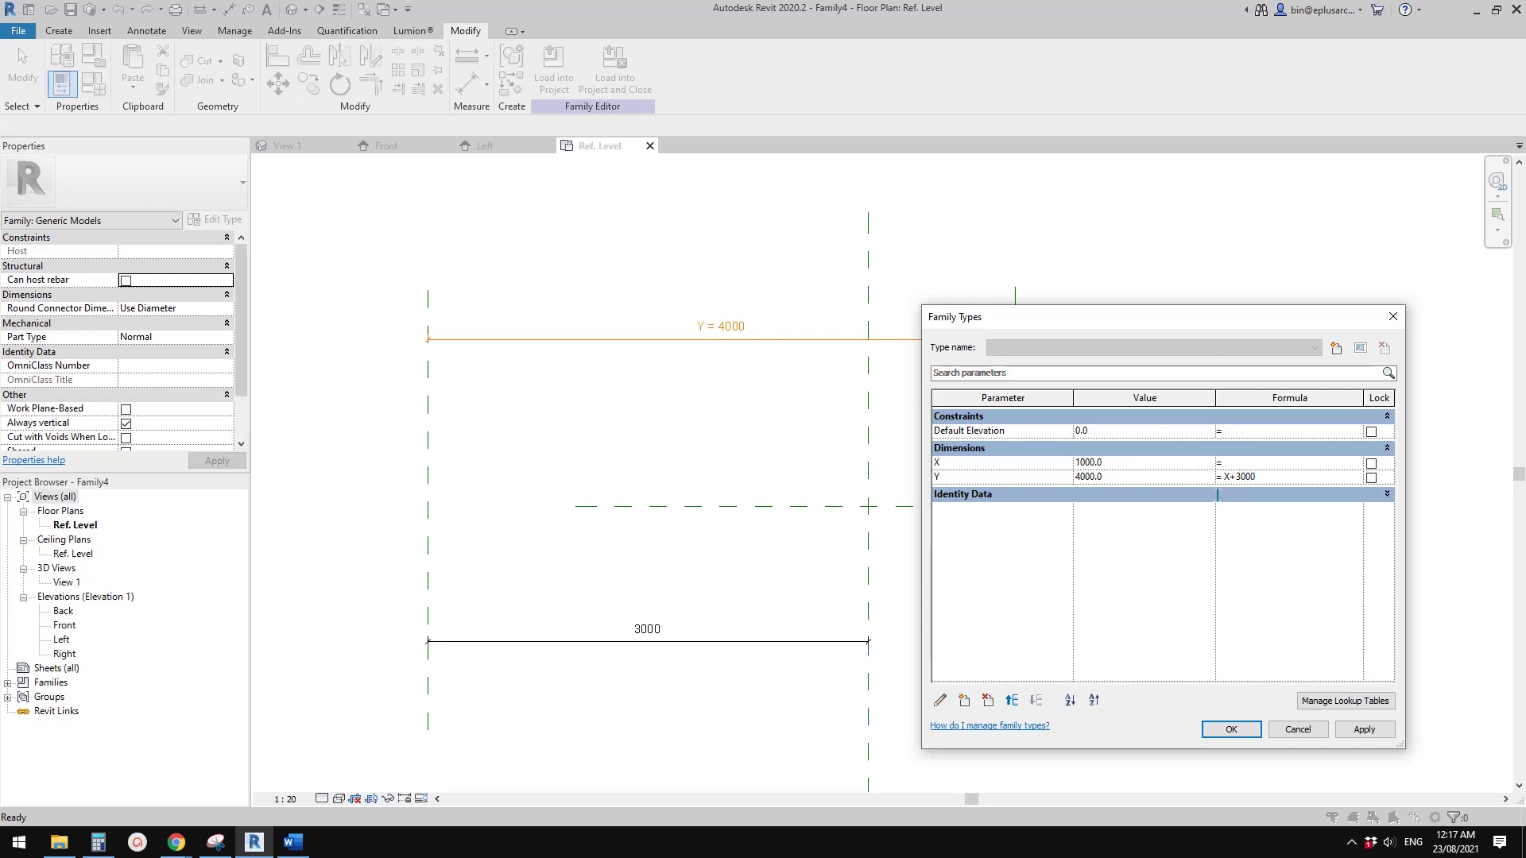
pyautogui.click(1363, 729)
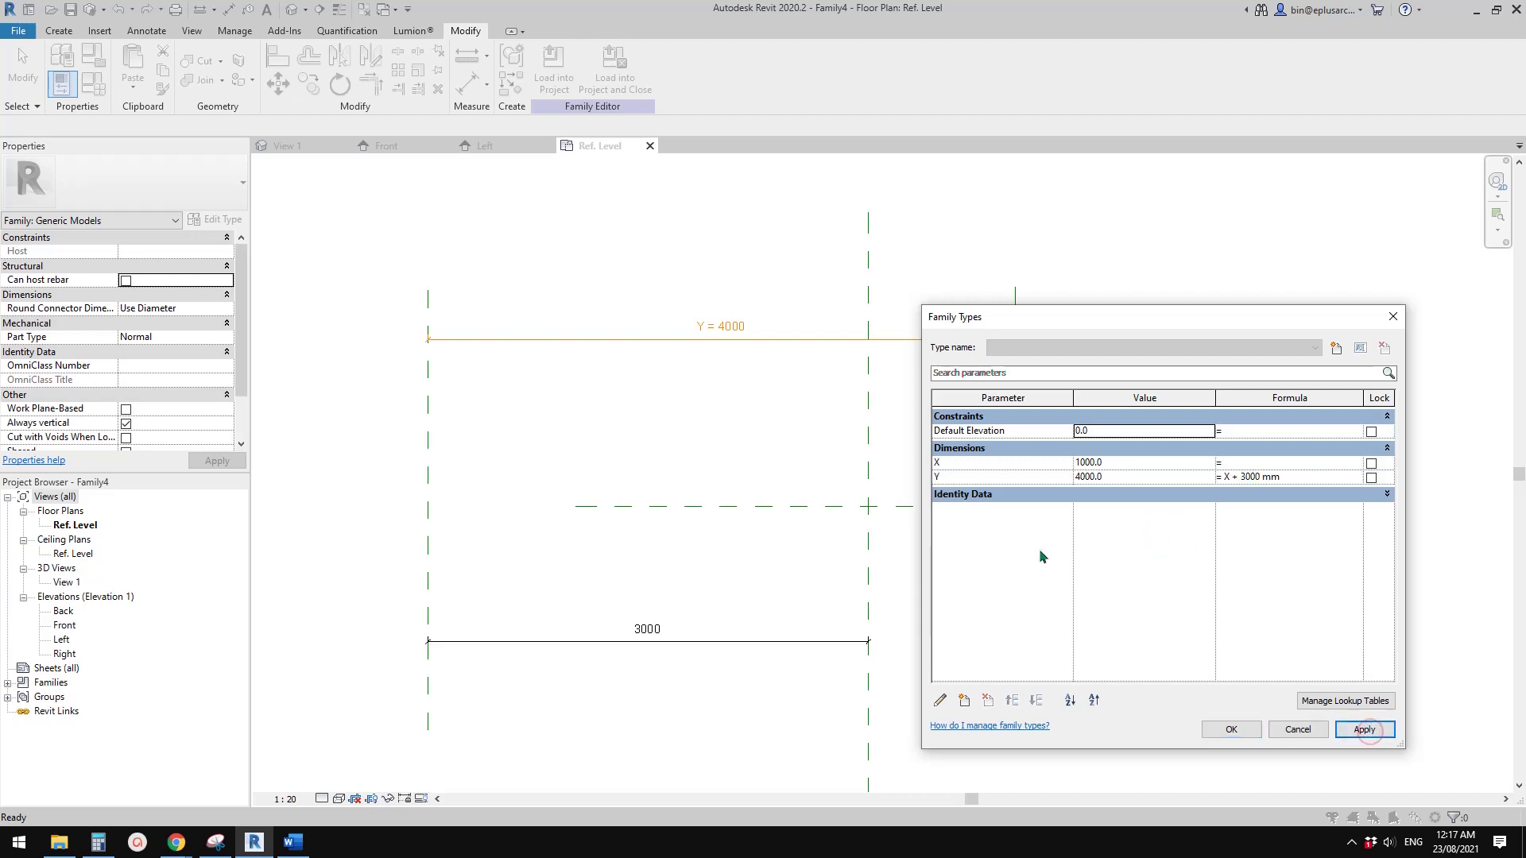
# - Regroup parameter Y under Other and accept the family types changes
pyautogui.click(997, 477)
pyautogui.click(939, 700)
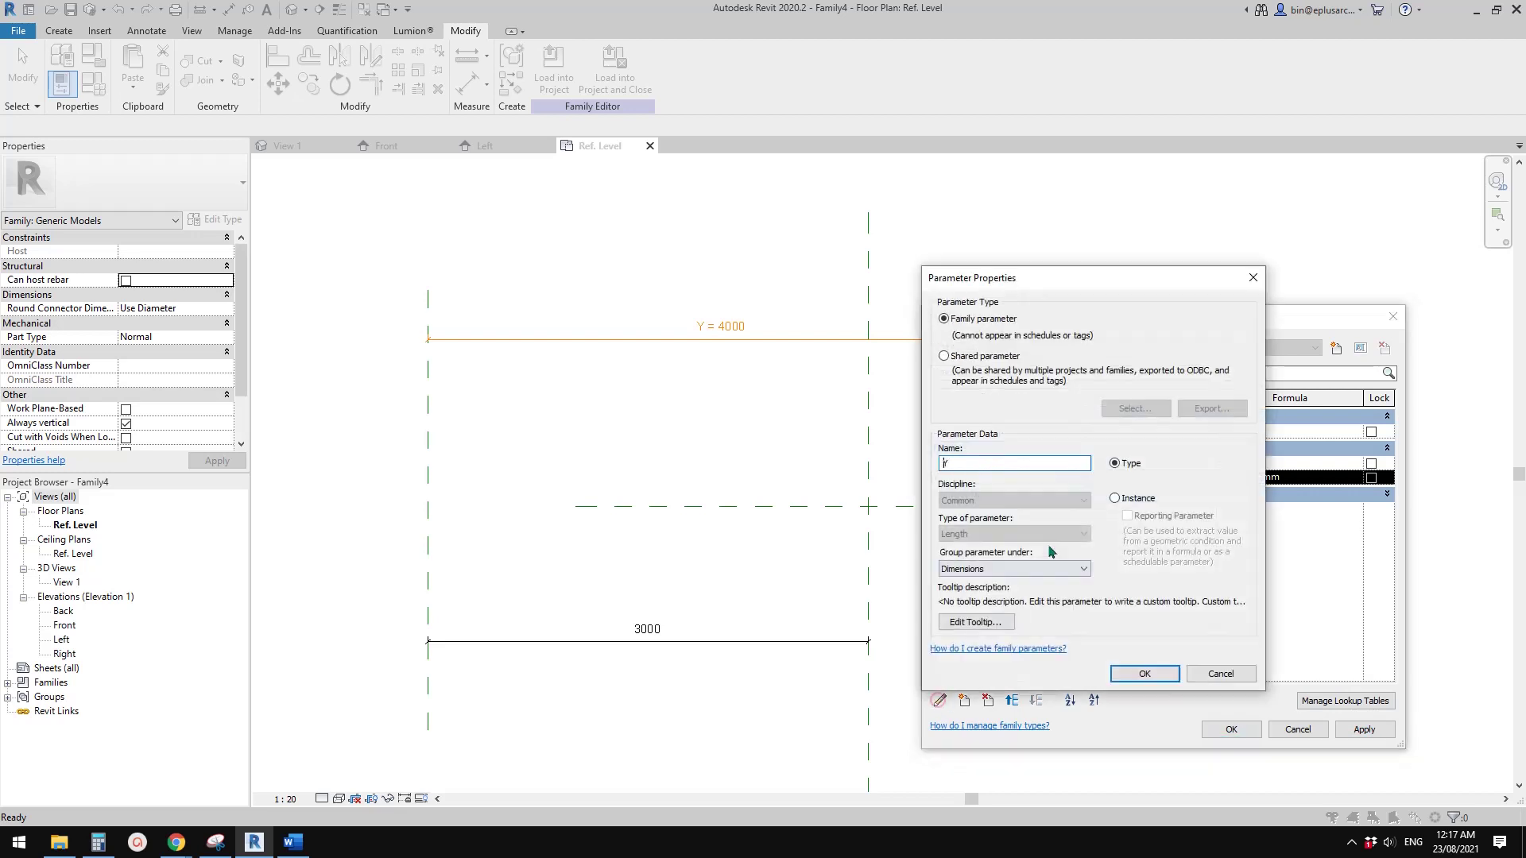
pyautogui.click(985, 569)
pyautogui.scroll(-3, 1084, 454)
pyautogui.click(980, 400)
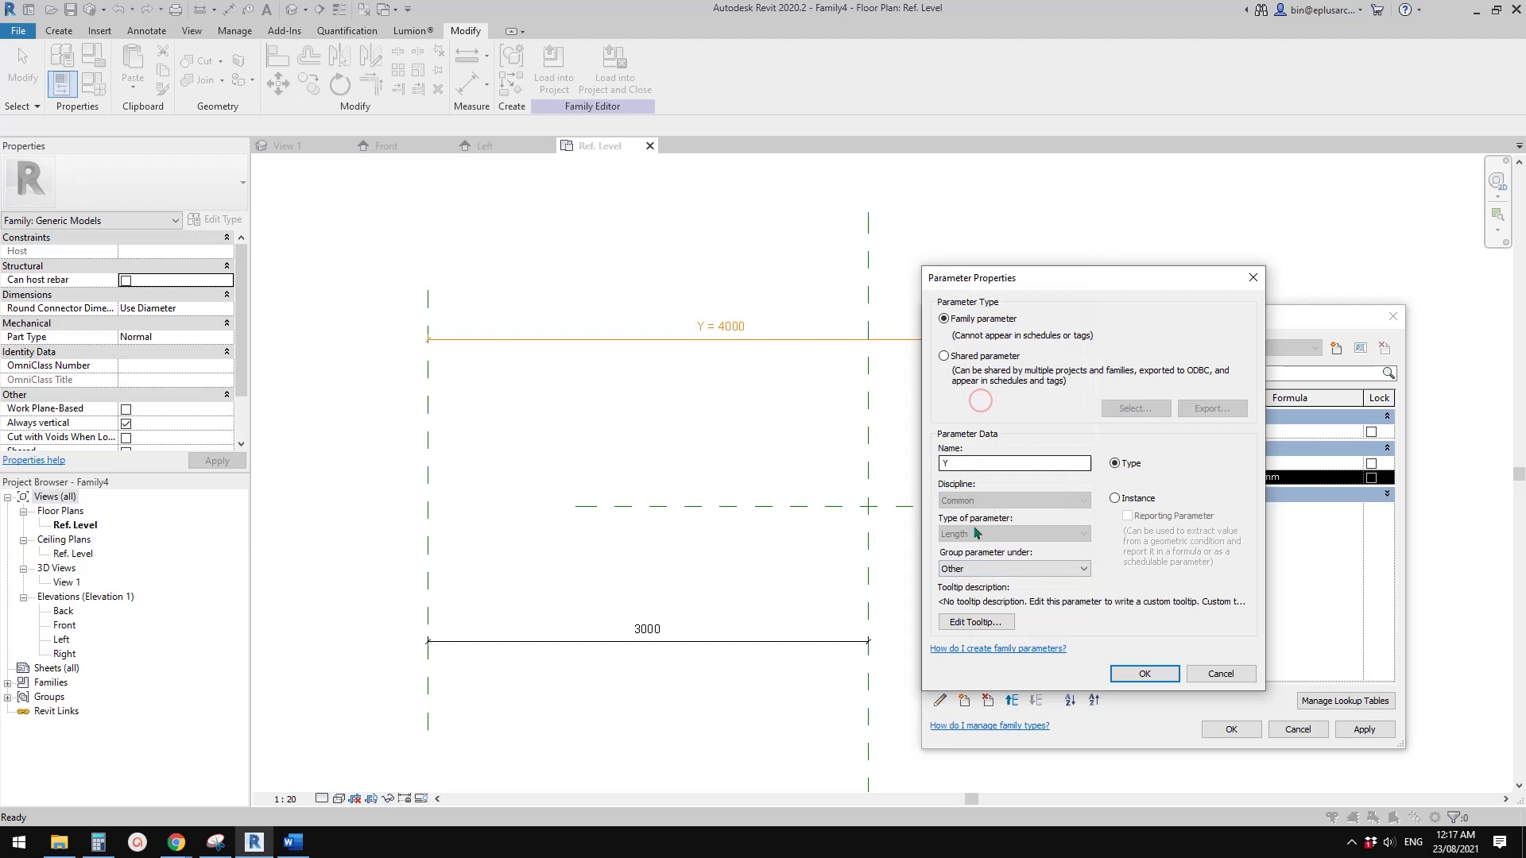
pyautogui.click(1144, 673)
pyautogui.click(1238, 726)
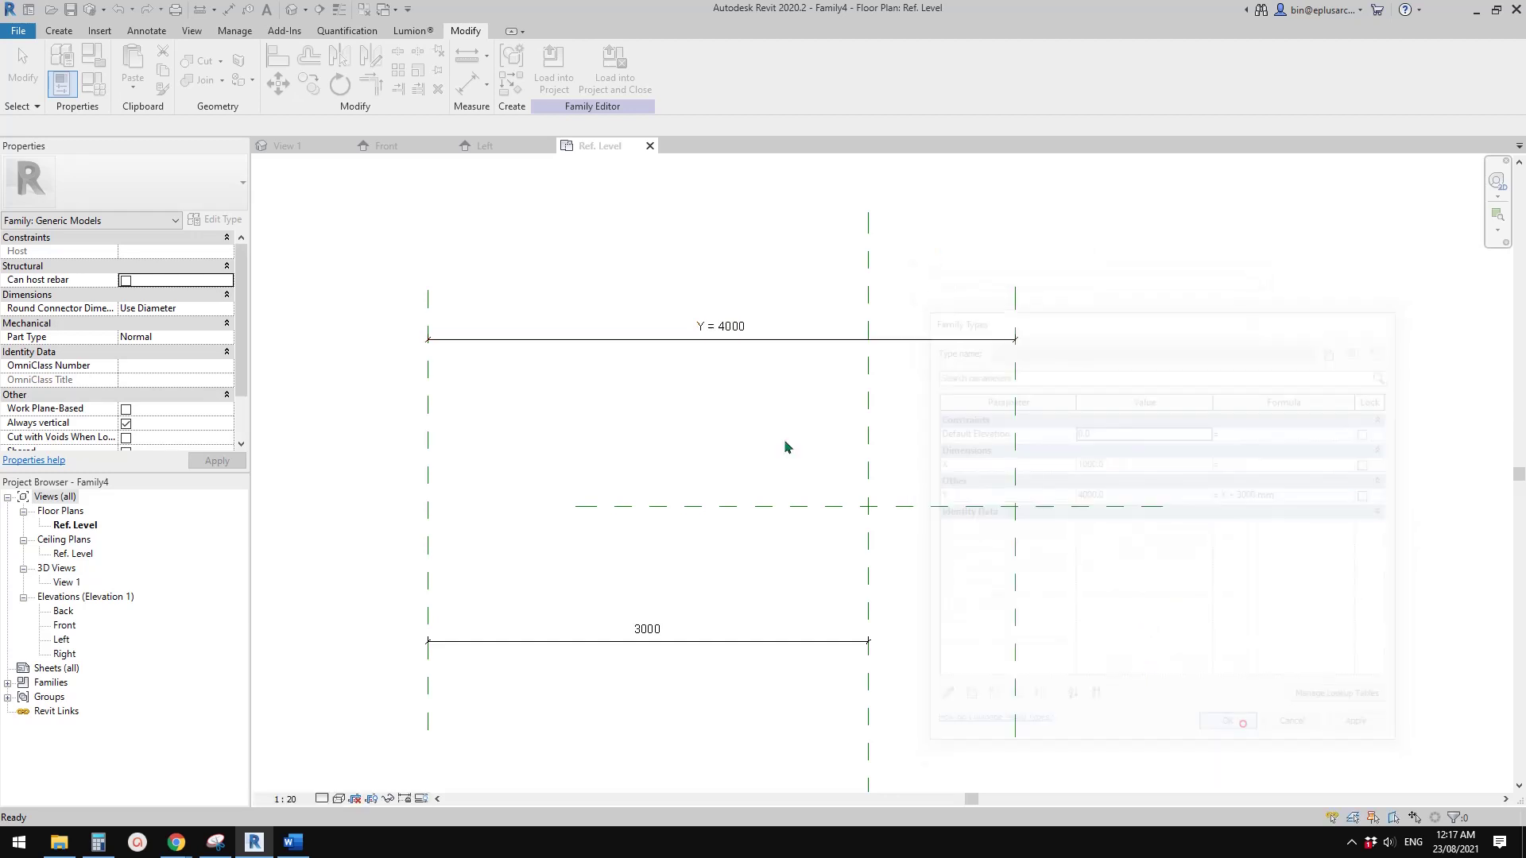
# - Reopen the family types and apply 0 as the value of parameter X, keeping the reference planes in sight
pyautogui.click(94, 79)
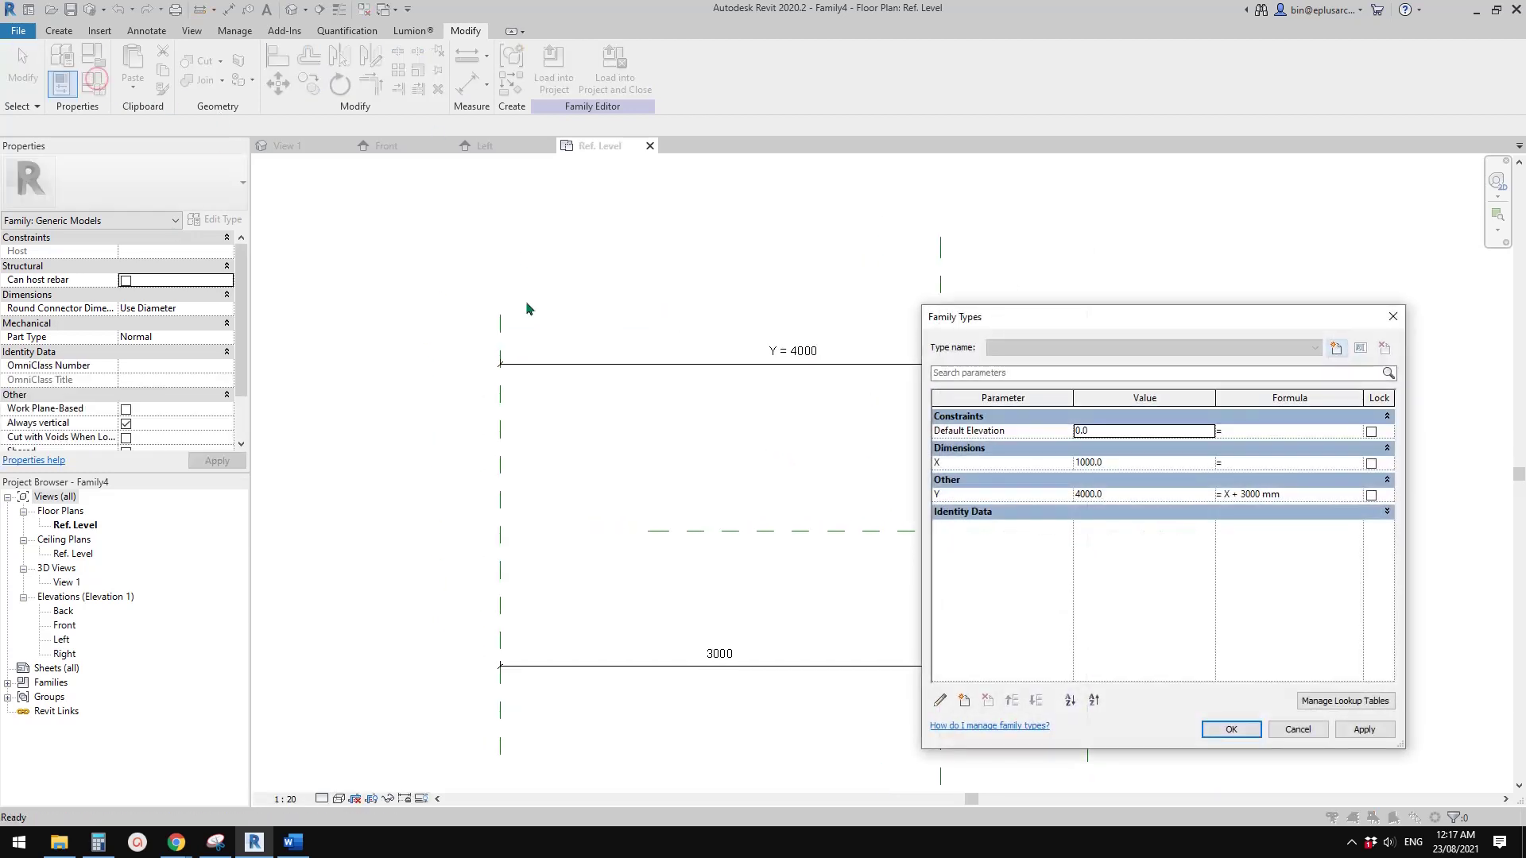
pyautogui.moveTo(1035, 315); pyautogui.dragTo(968, 291)
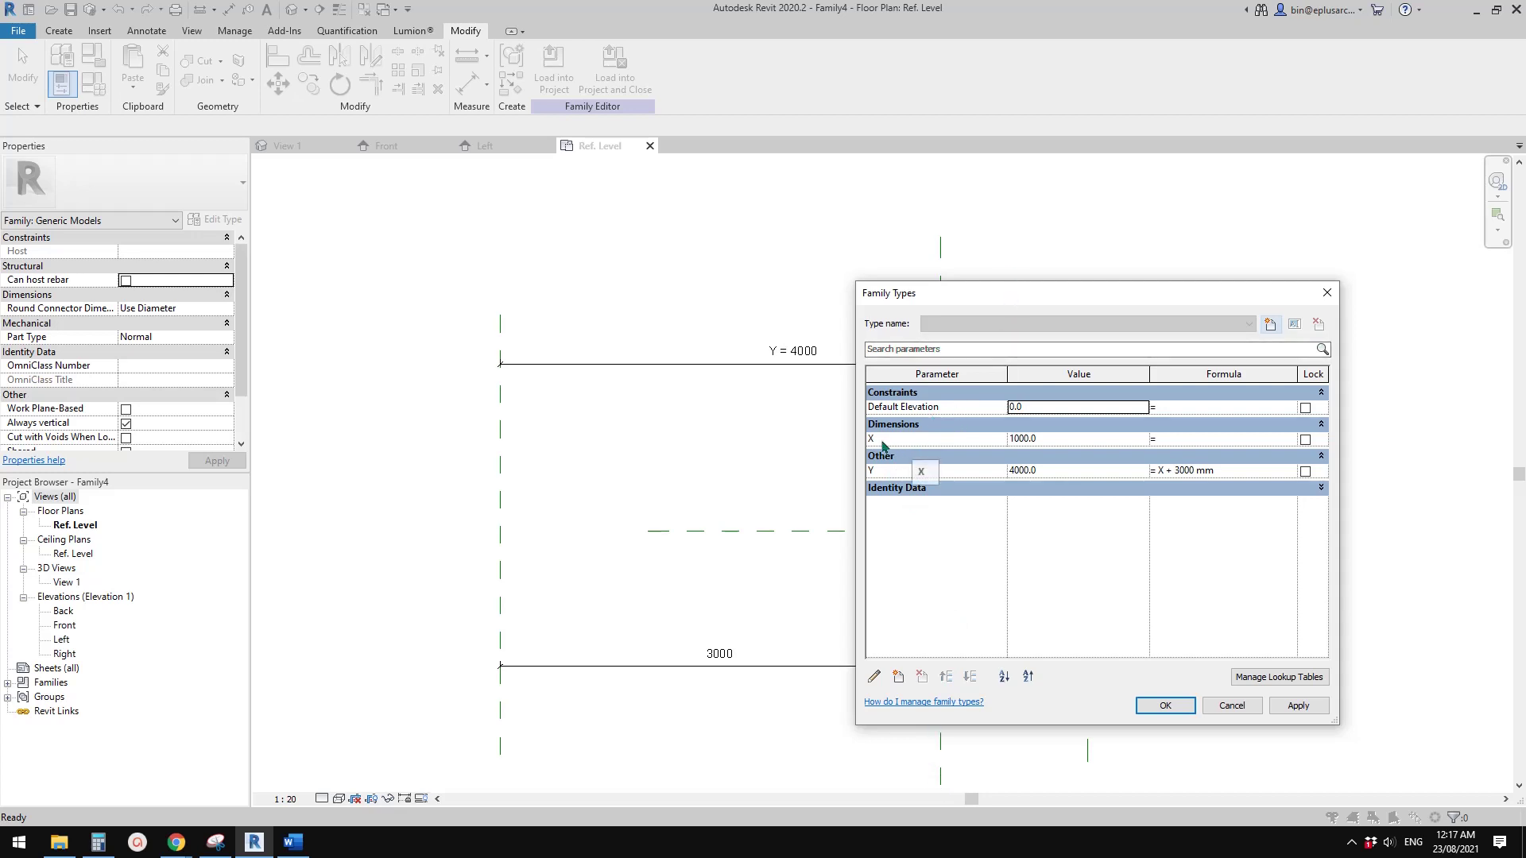
pyautogui.moveTo(960, 292); pyautogui.dragTo(1023, 430)
pyautogui.click(993, 573)
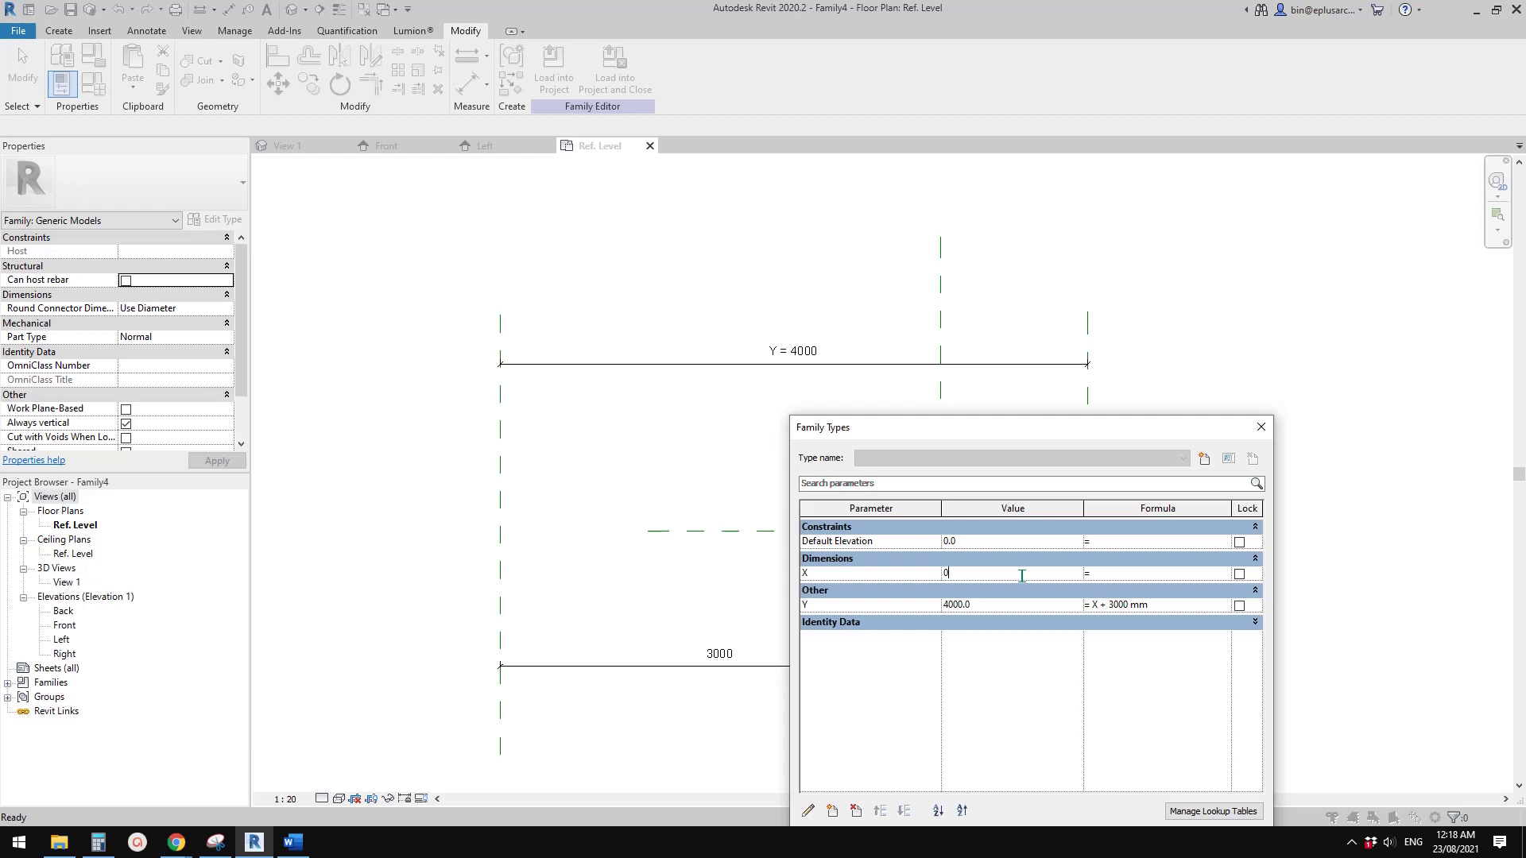
pyautogui.write('0')
pyautogui.moveTo(987, 429); pyautogui.dragTo(1226, 319)
pyautogui.click(1469, 728)
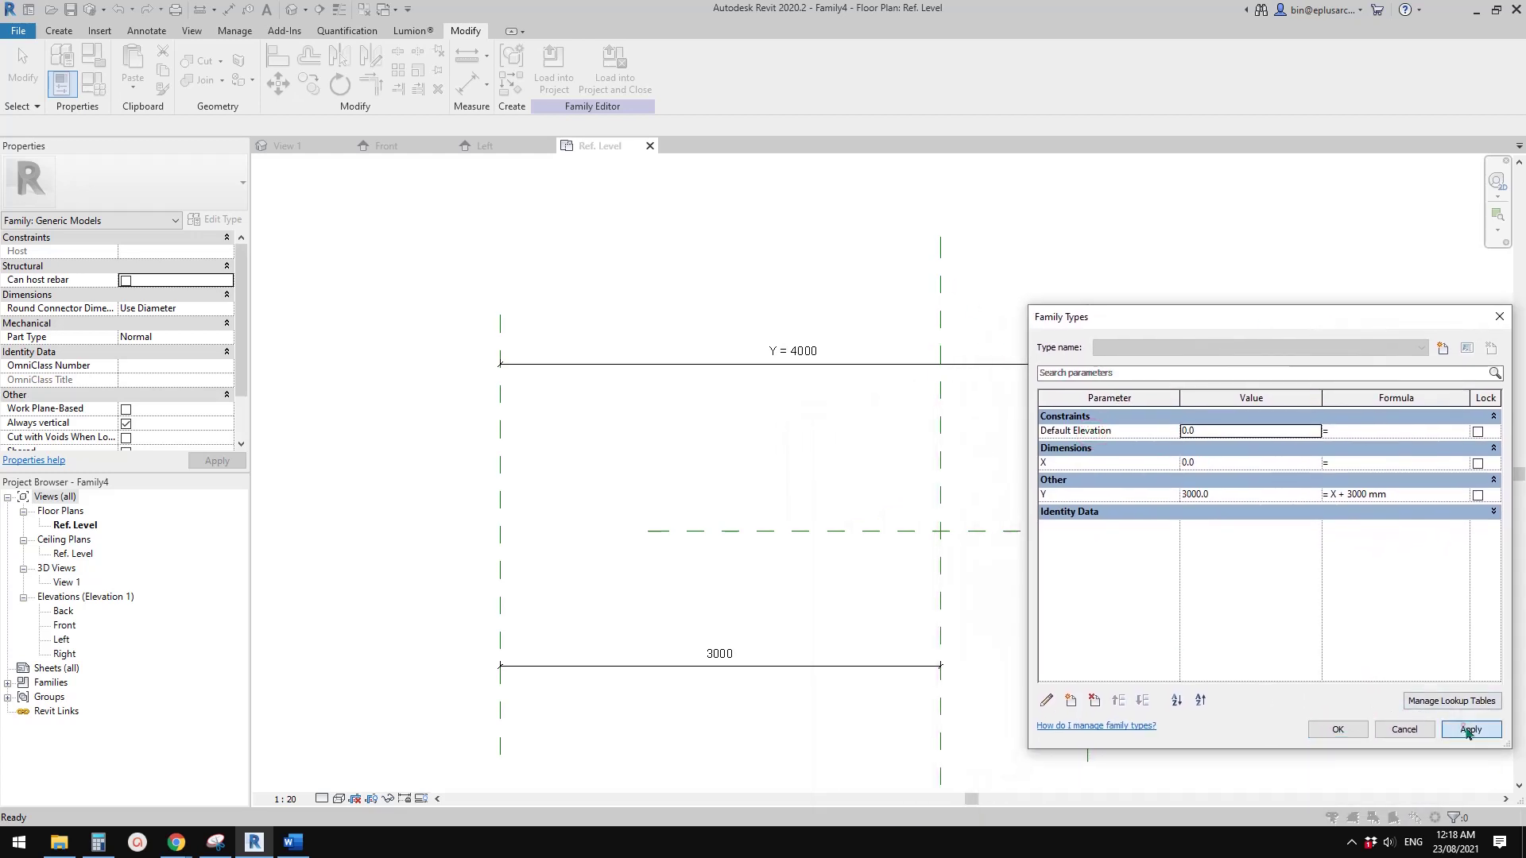
# - Test negative offsets by applying -1000 and -2000 in turn as the value of parameter X
pyautogui.click(1247, 463)
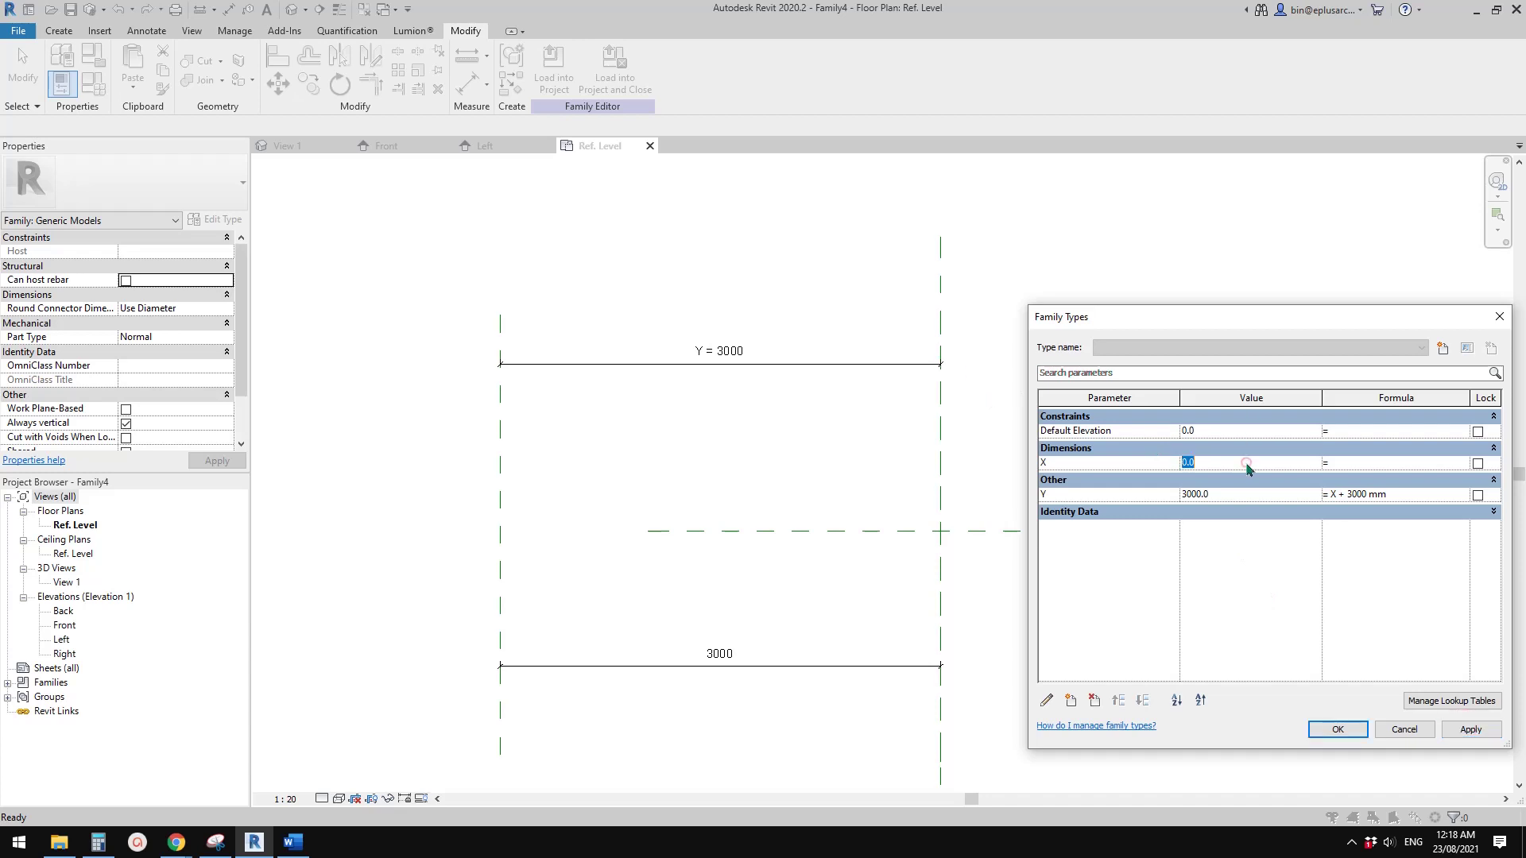
pyautogui.write('-1000')
pyautogui.click(1467, 728)
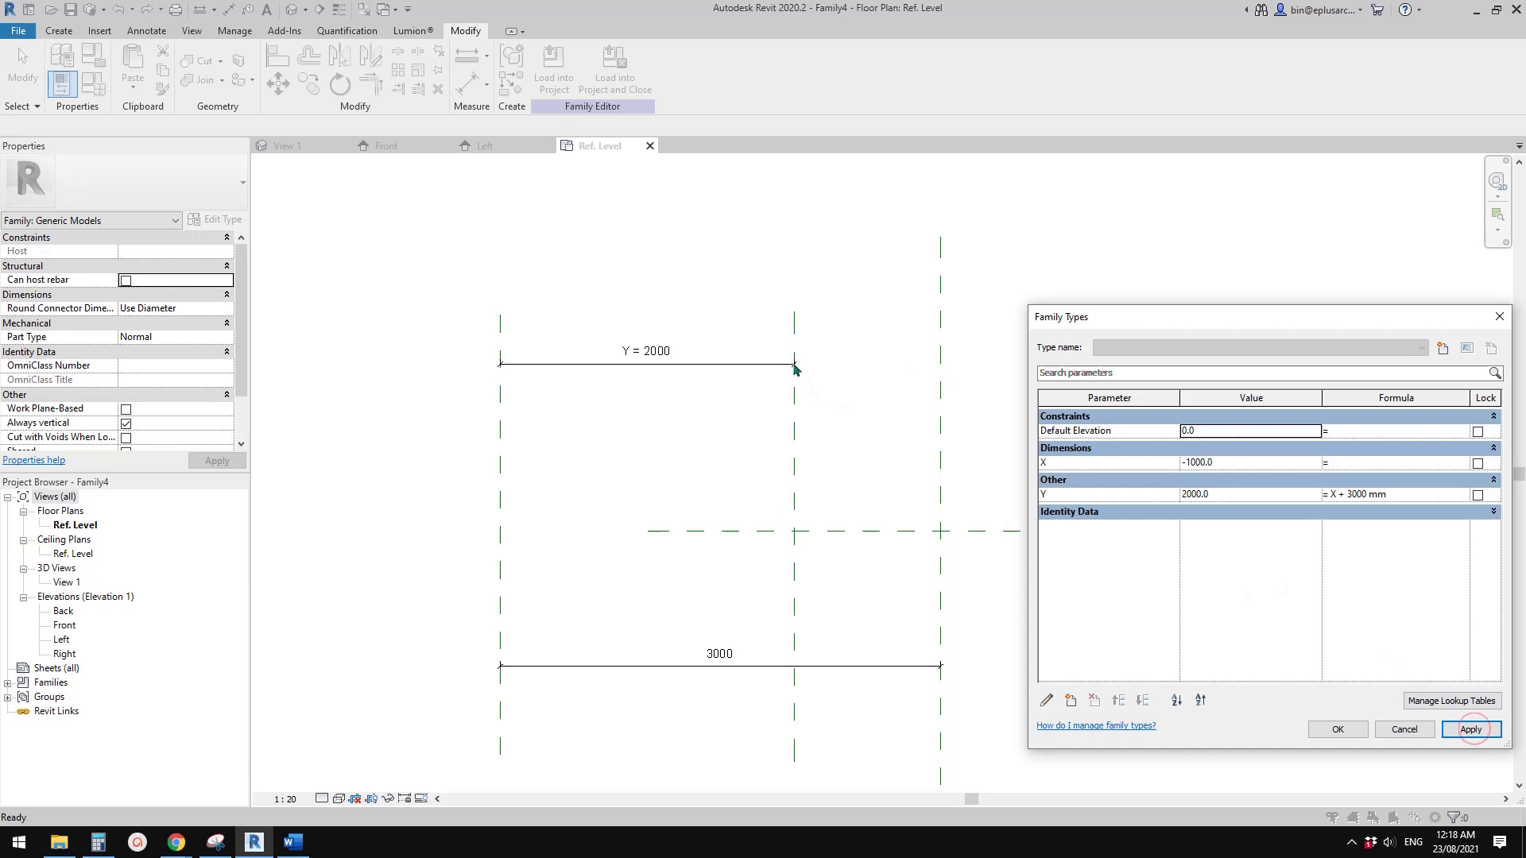
pyautogui.click(1259, 460)
pyautogui.write('-20')
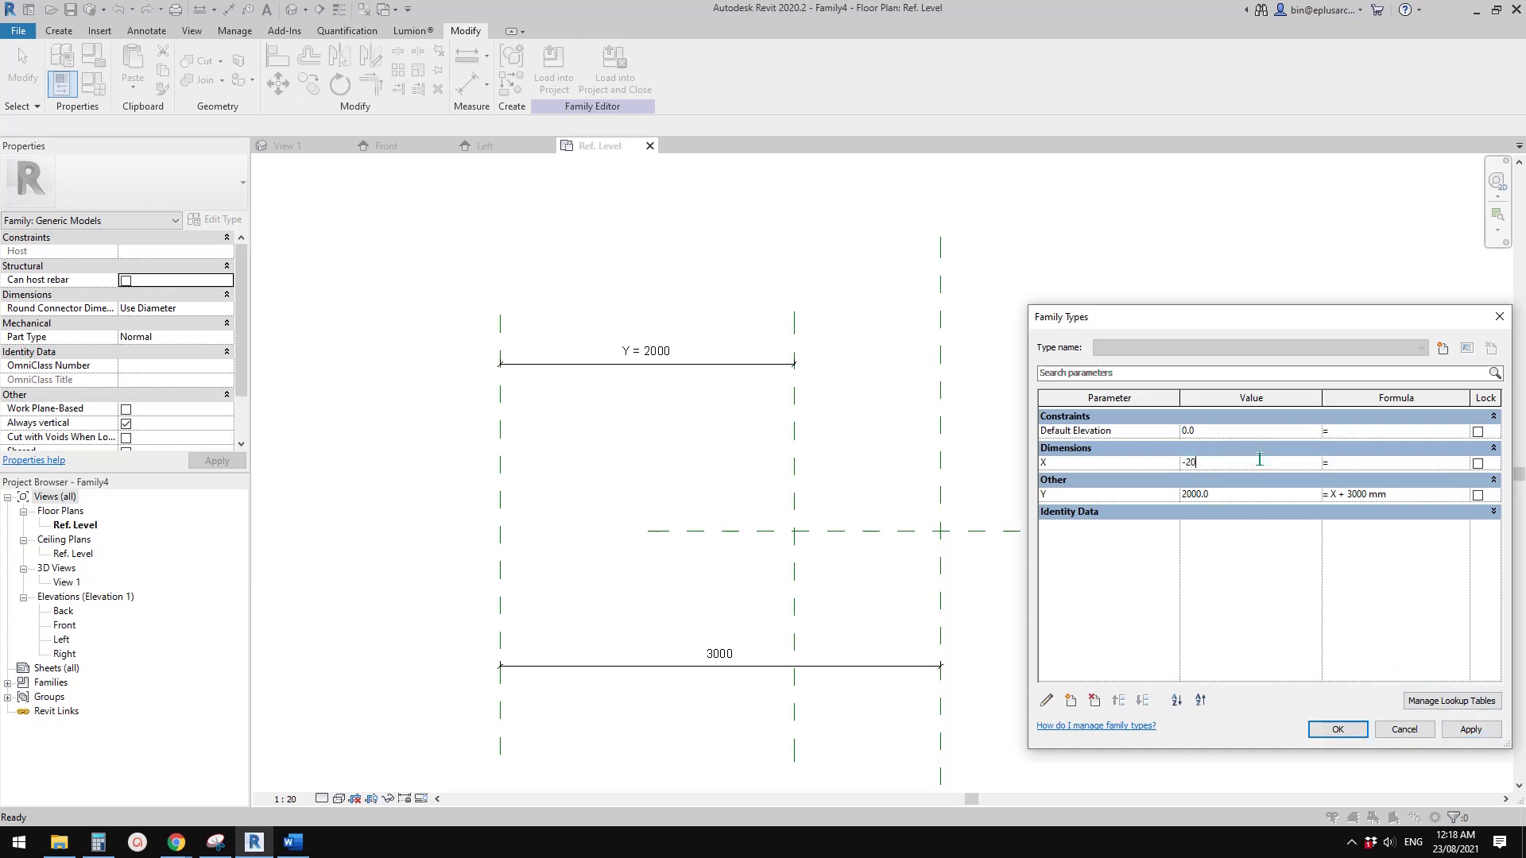
pyautogui.write('00')
pyautogui.click(1467, 727)
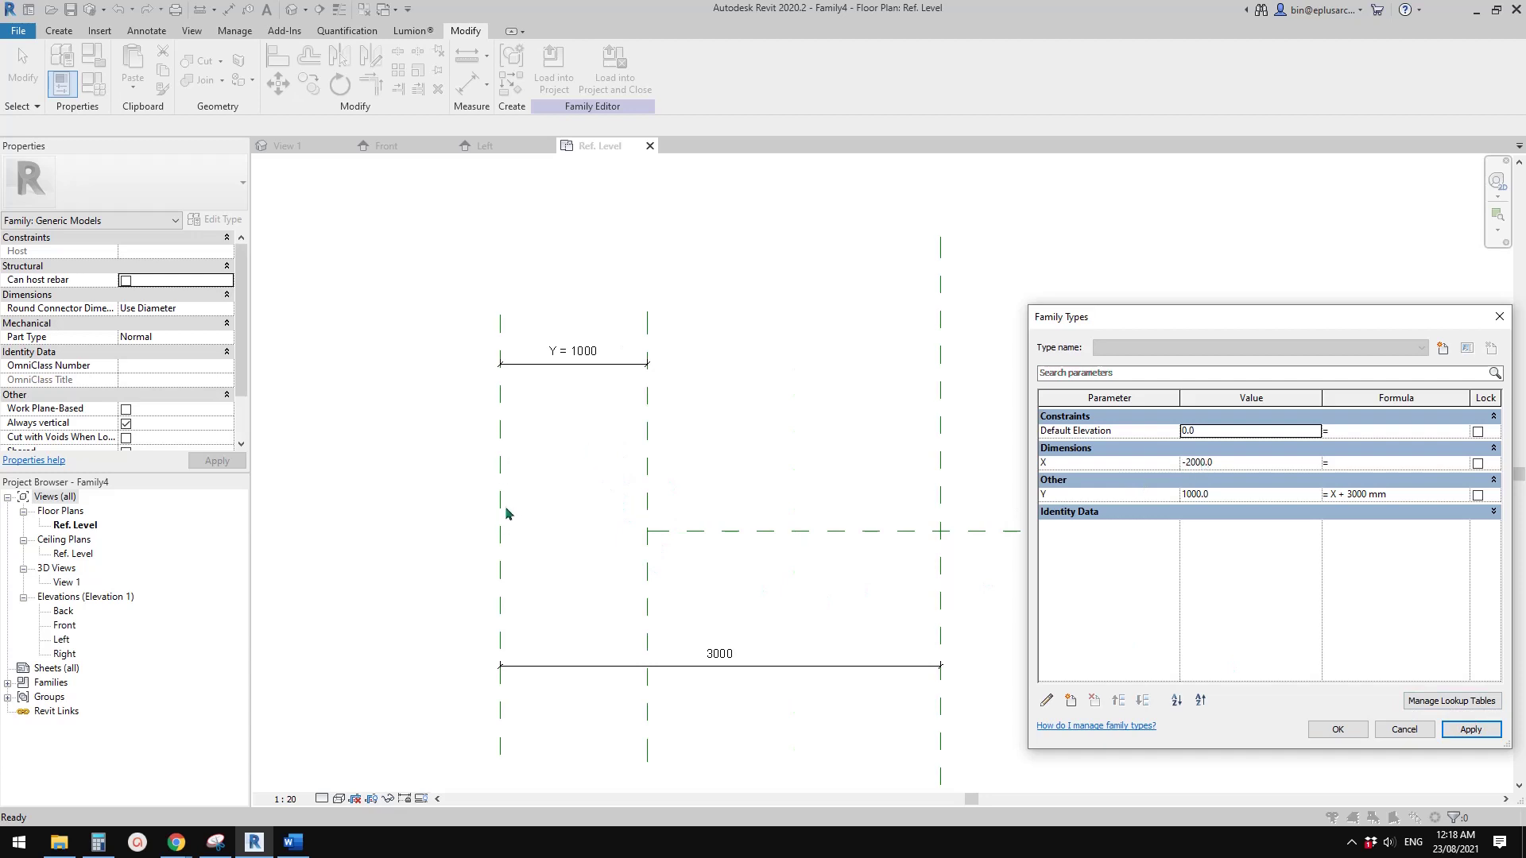
# - Test the limit of the negative offset by applying -3000 as the value of parameter X
pyautogui.click(1224, 464)
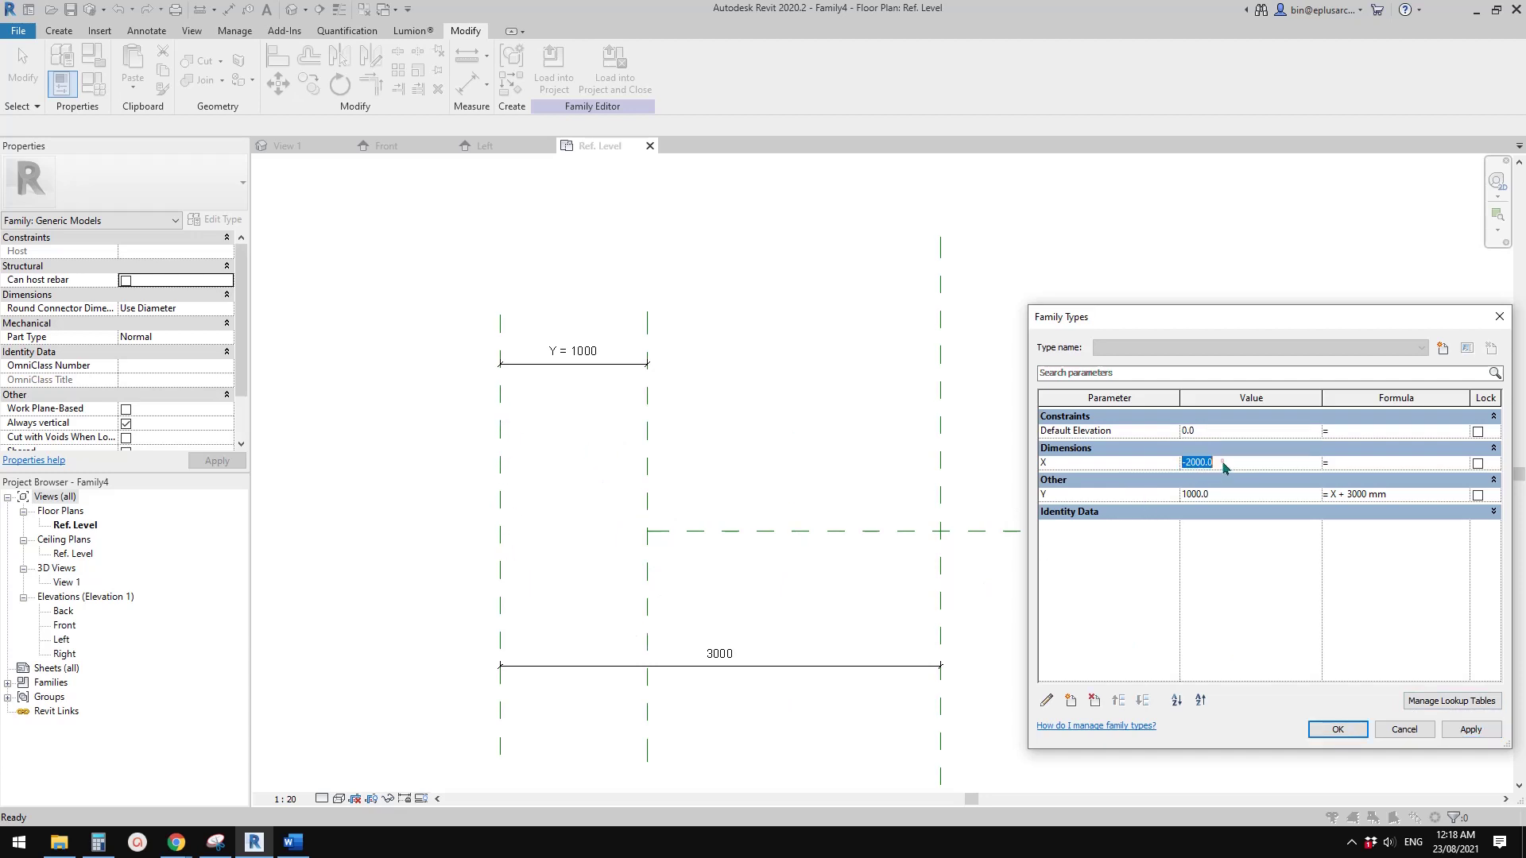
pyautogui.write('-')
pyautogui.click(1466, 728)
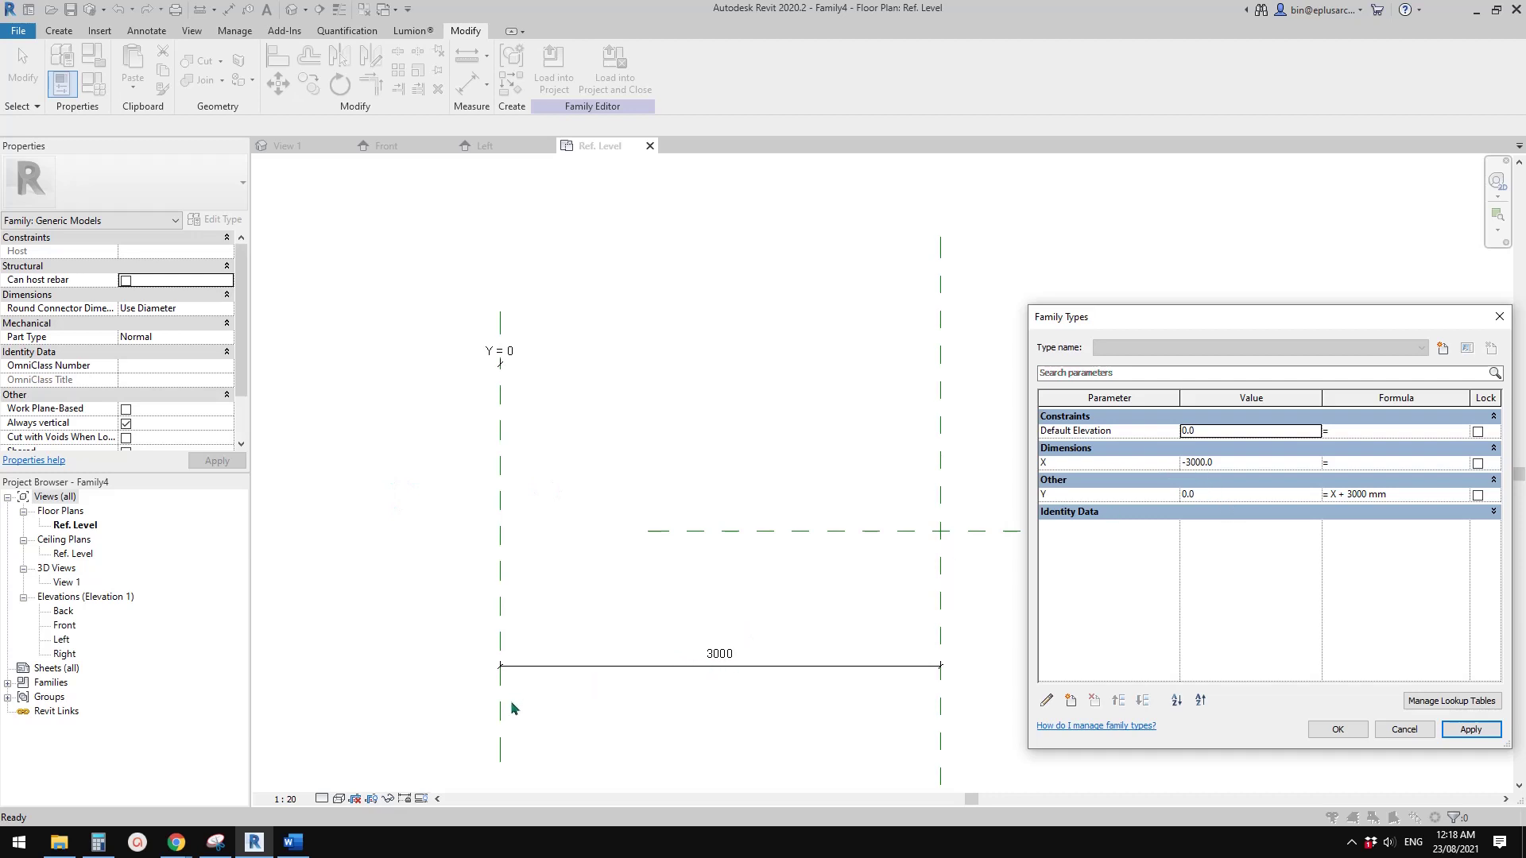
# - Reset parameter X to 0, apply it and accept the family types changes
pyautogui.click(1231, 451)
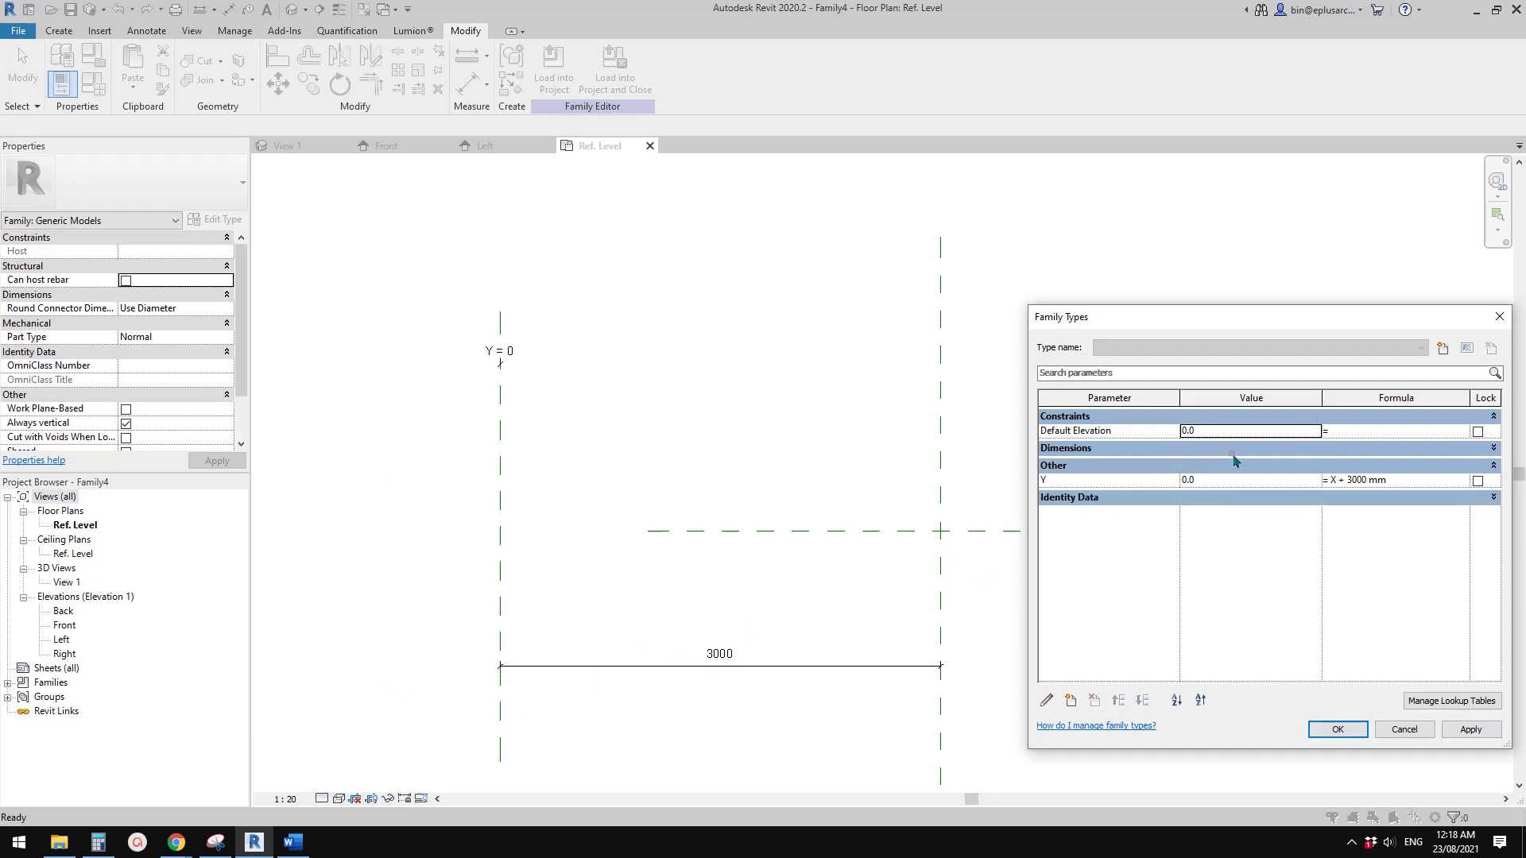
pyautogui.click(1236, 450)
pyautogui.click(1245, 462)
pyautogui.write('0')
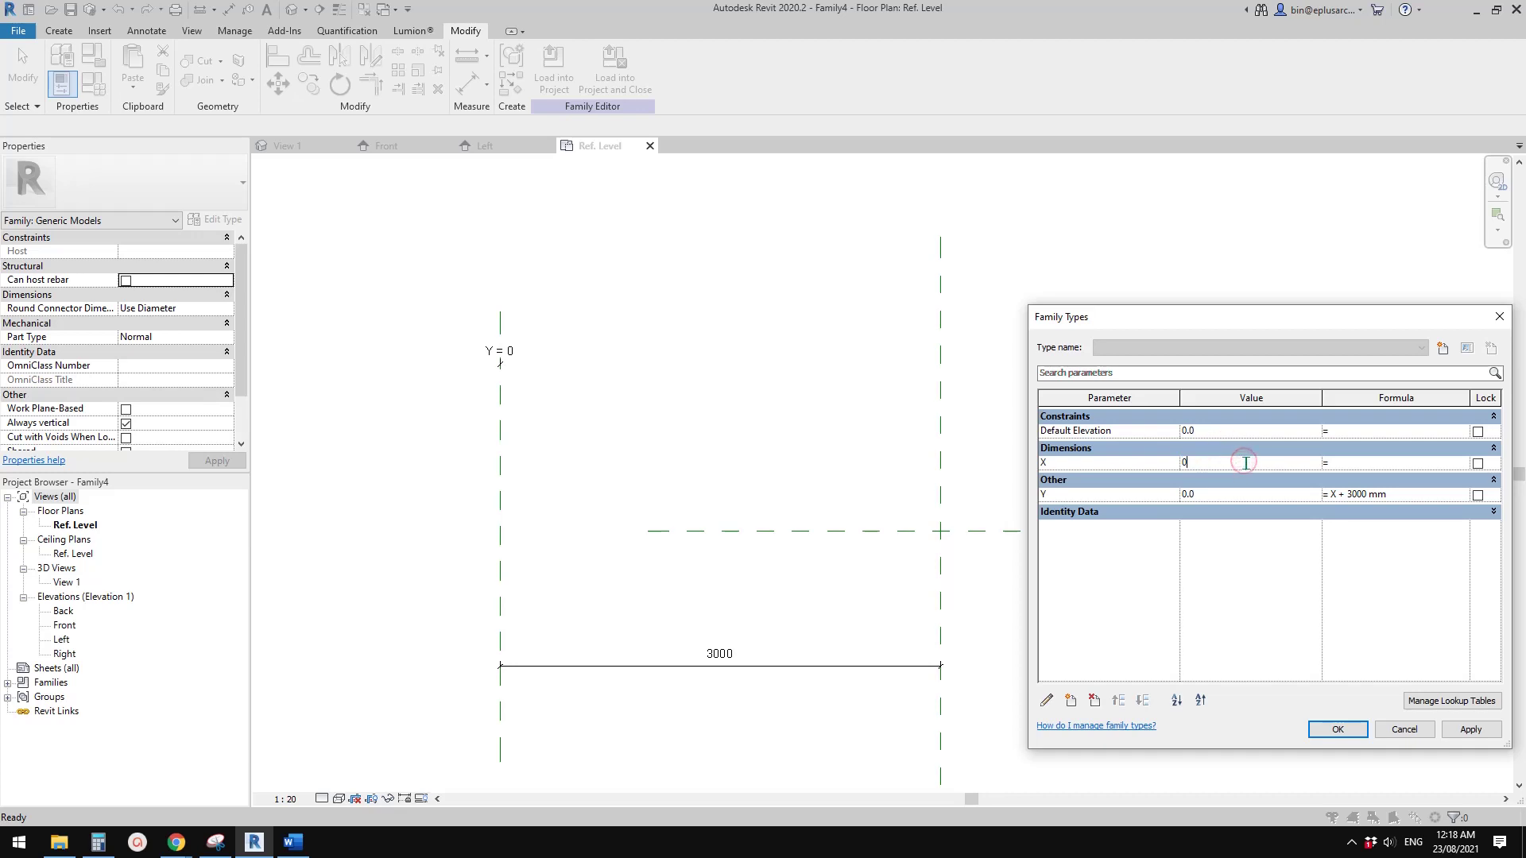
pyautogui.click(1470, 729)
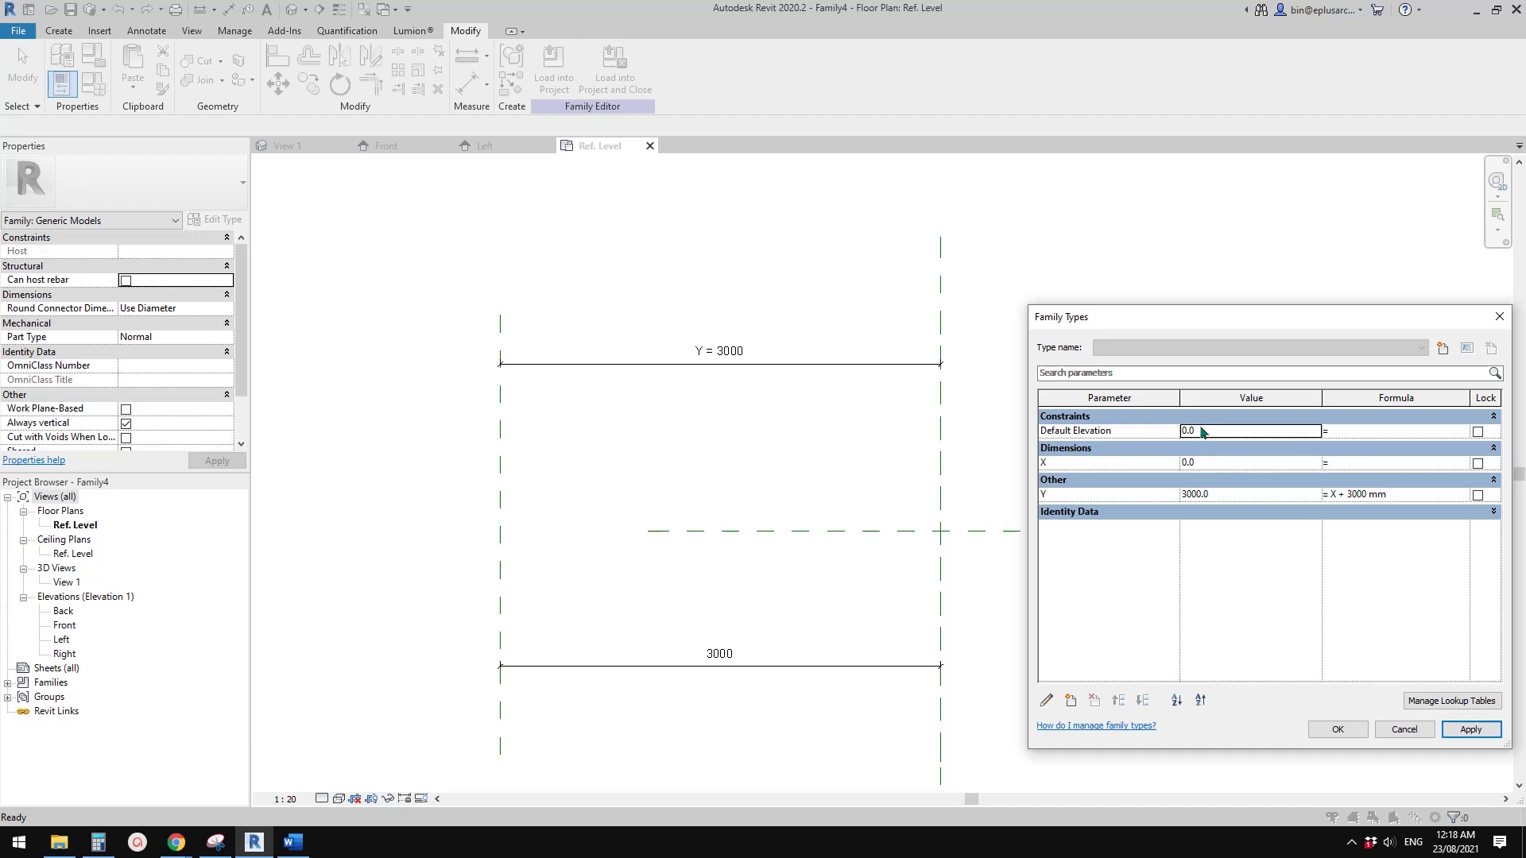
pyautogui.click(1341, 729)
# - Examine the helper reference plane together with its locked dimension and the Y dimension tying the planes together
pyautogui.moveTo(855, 510); pyautogui.dragTo(702, 504, button='middle')
pyautogui.scroll(-1, 718, 506)
pyautogui.scroll(-1, 783, 422)
pyautogui.moveTo(752, 445); pyautogui.dragTo(804, 485, button='middle')
pyautogui.scroll(1, 736, 456)
pyautogui.click(770, 480)
pyautogui.click(800, 477)
pyautogui.scroll(1, 769, 477)
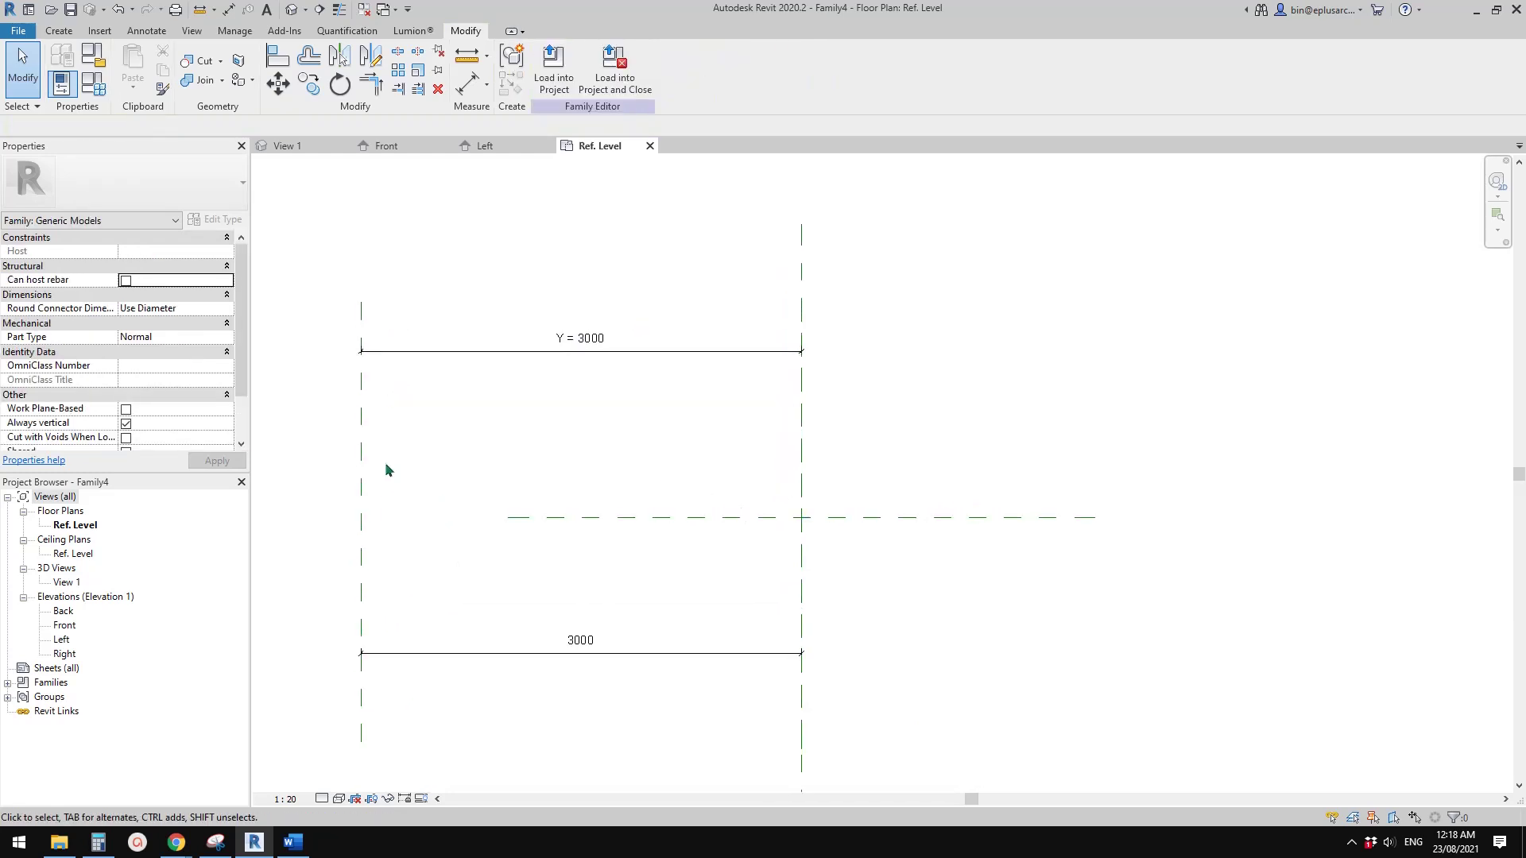
pyautogui.click(361, 477)
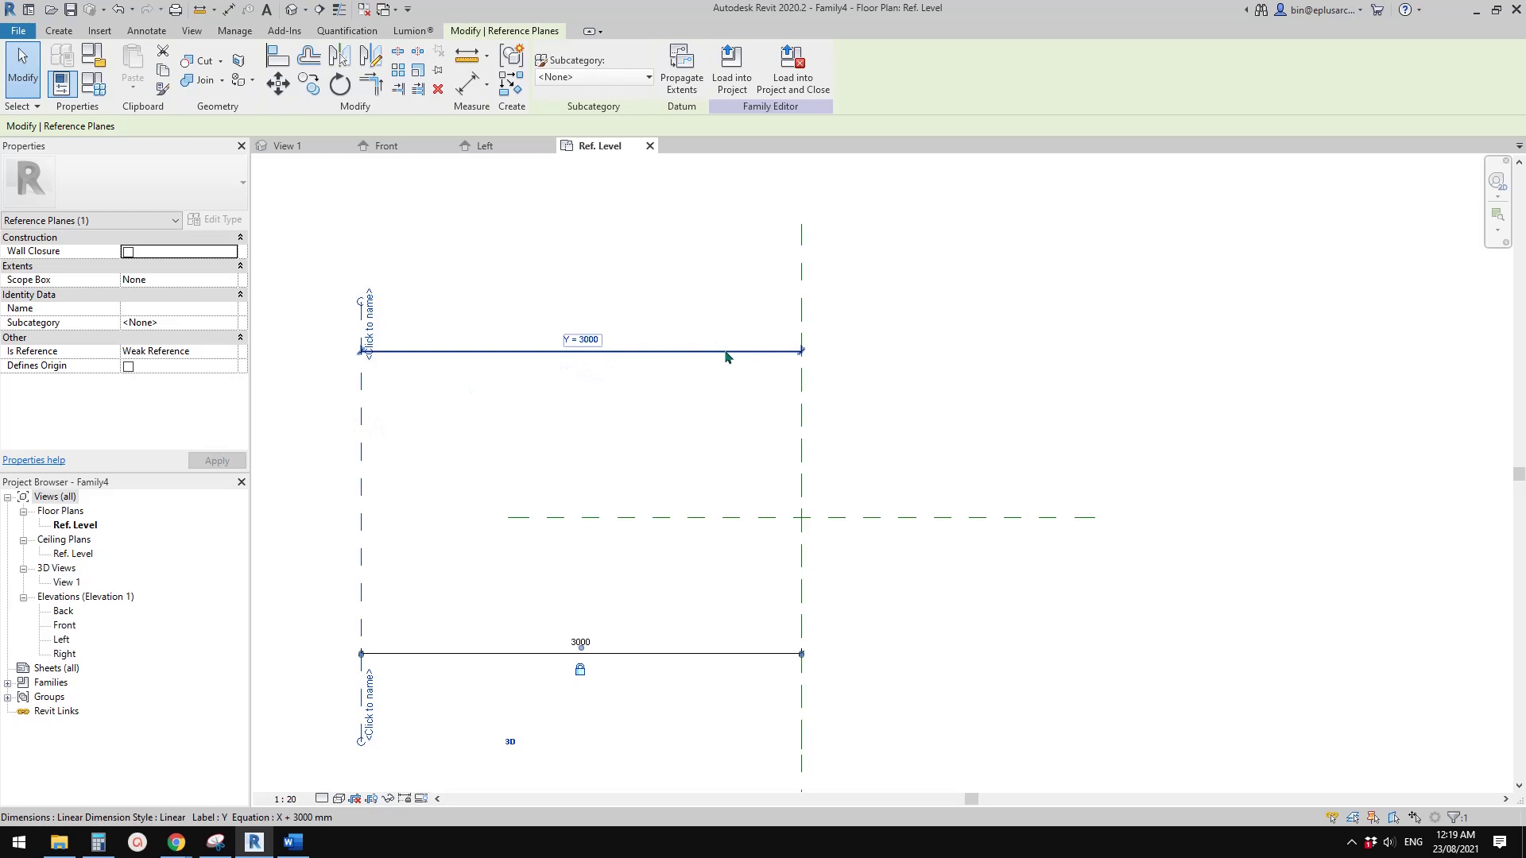
pyautogui.moveTo(610, 378); pyautogui.dragTo(618, 380, button='middle')
pyautogui.press('Escape')
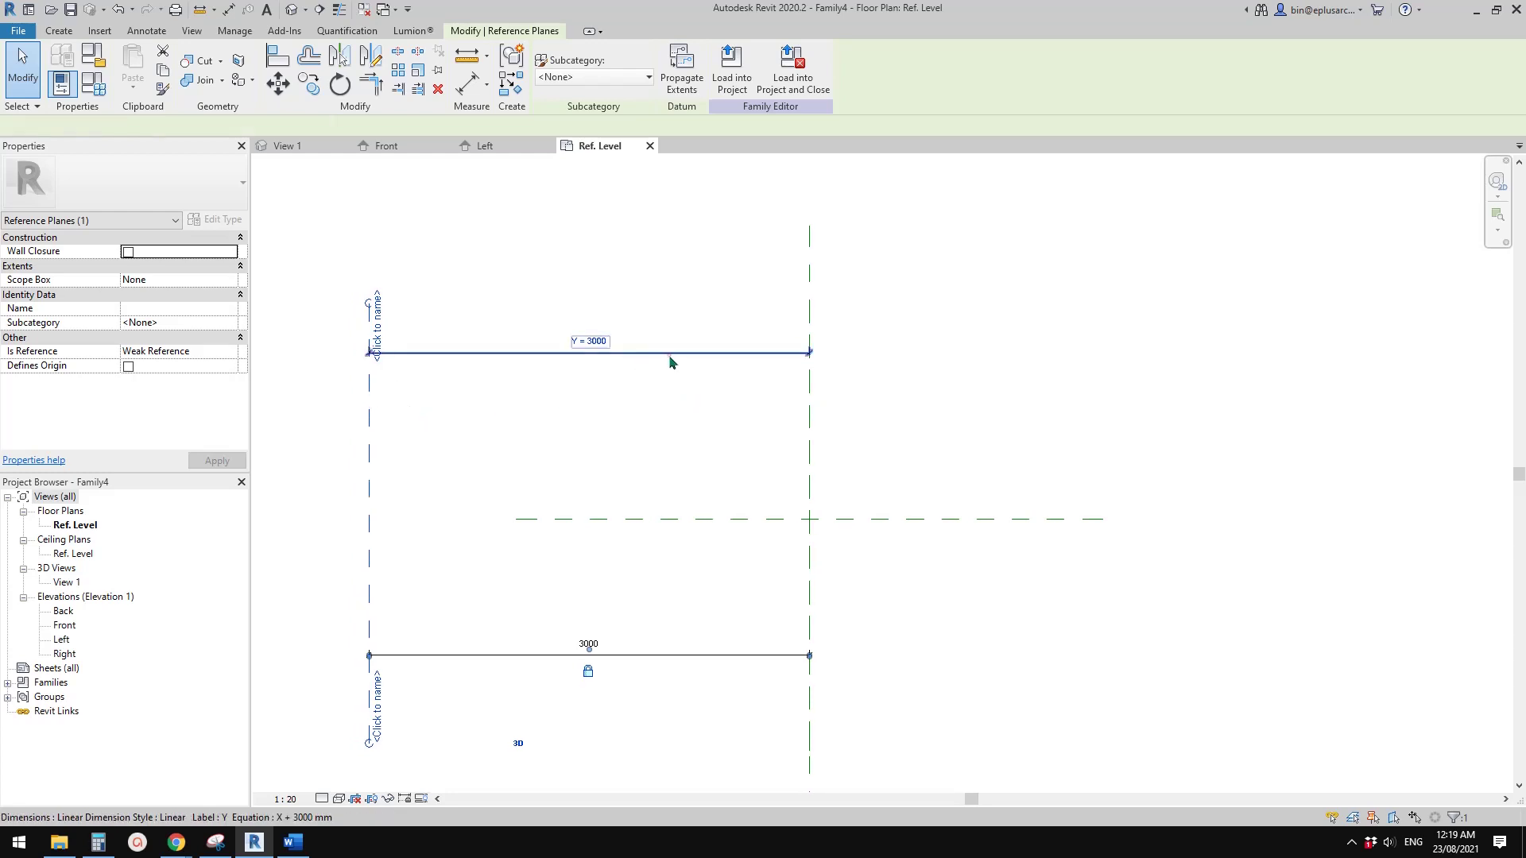
# - Review parameters X and Y with their formula in the family types without changing anything
pyautogui.click(94, 94)
pyautogui.moveTo(1144, 311); pyautogui.dragTo(1029, 287)
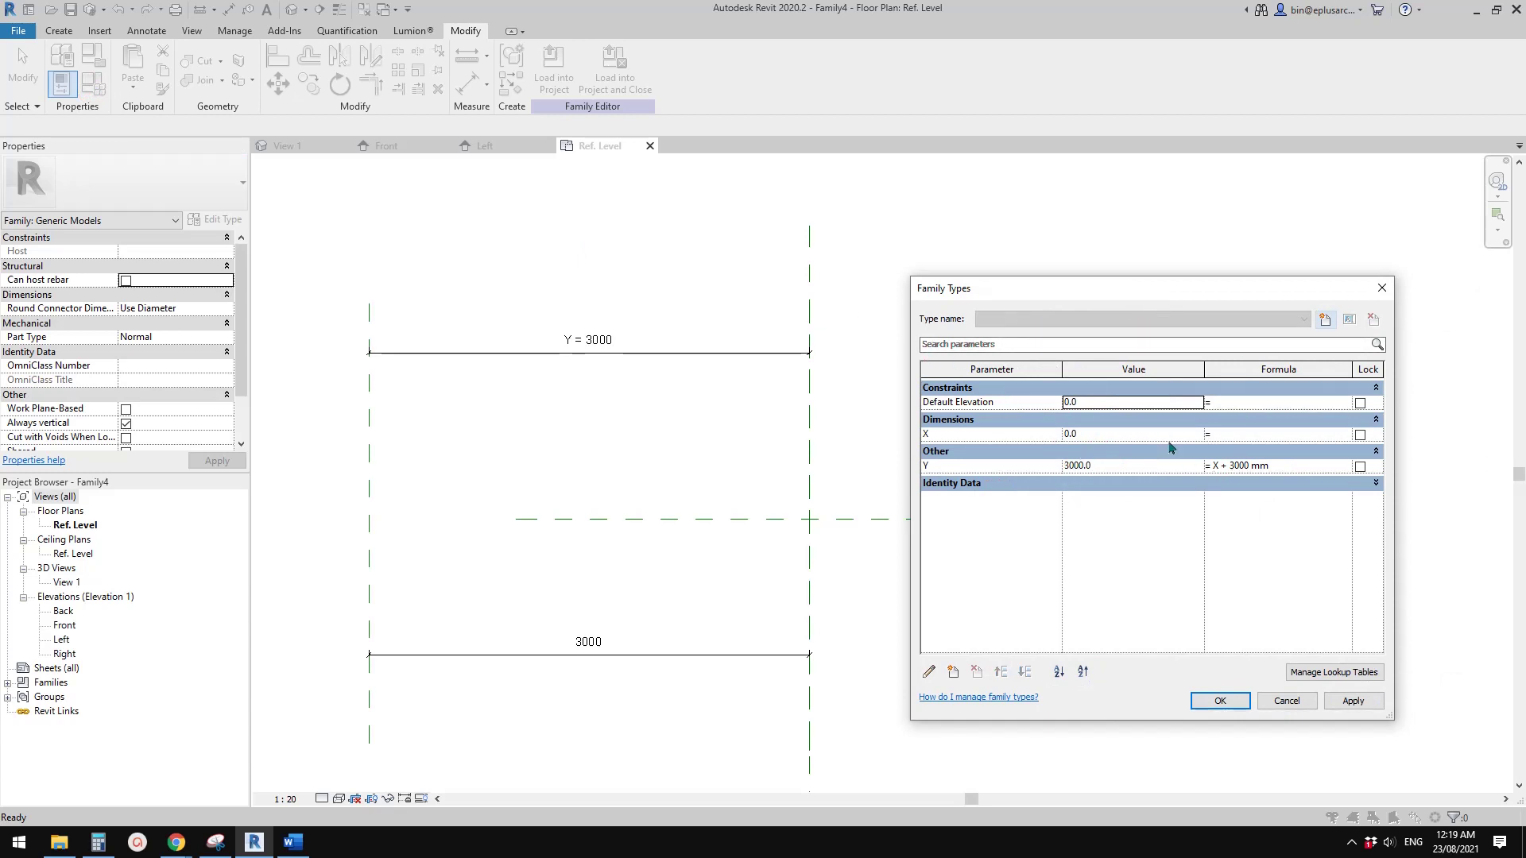
pyautogui.click(1382, 288)
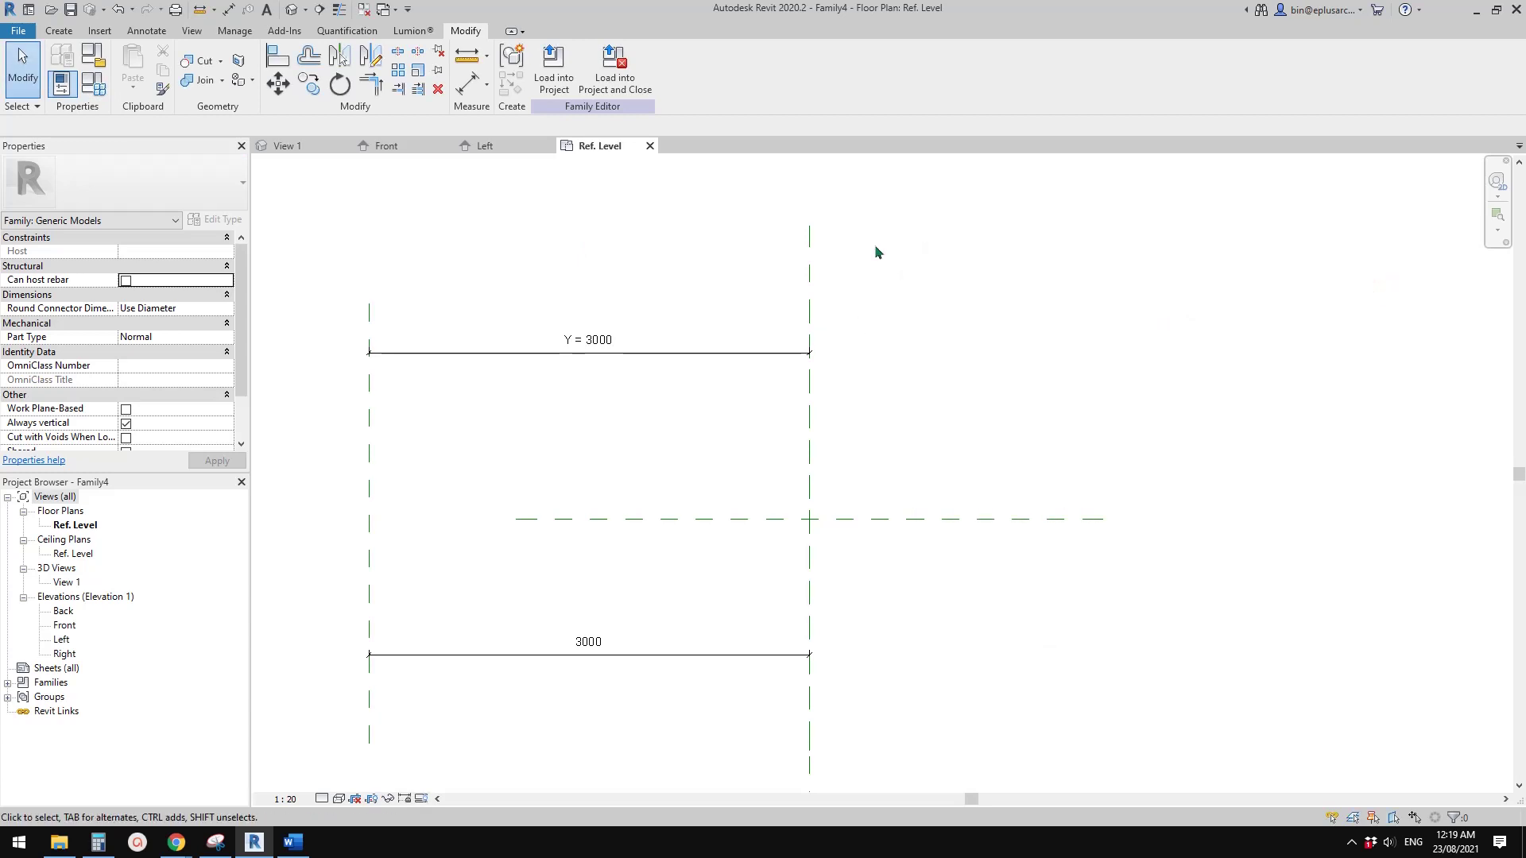
# - Close the inactive views, followed by the remaining Ref. Level view and the family
pyautogui.click(365, 9)
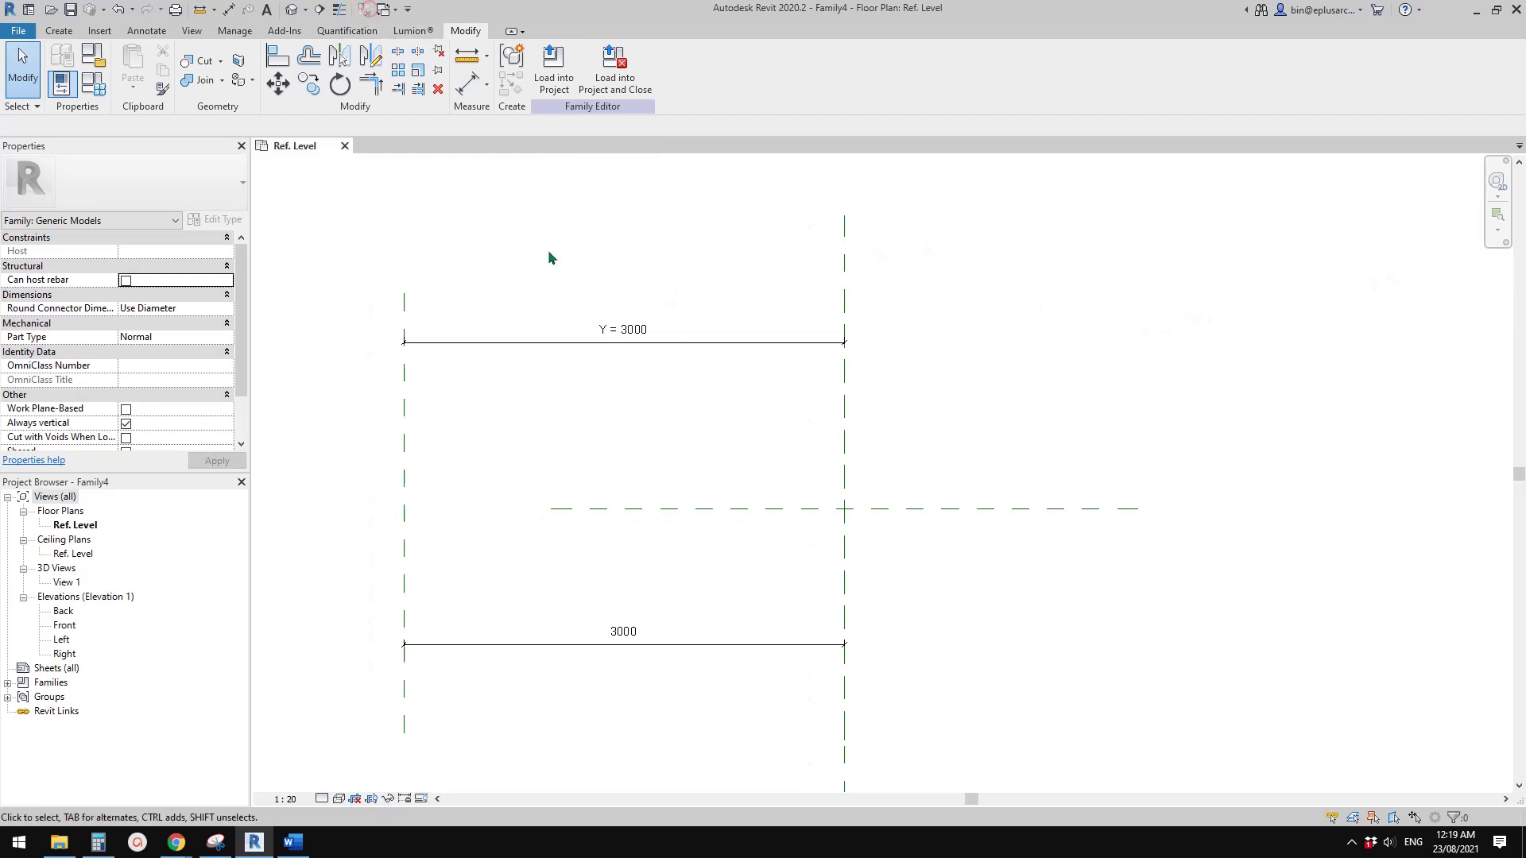
pyautogui.click(344, 145)
pyautogui.click(803, 416)
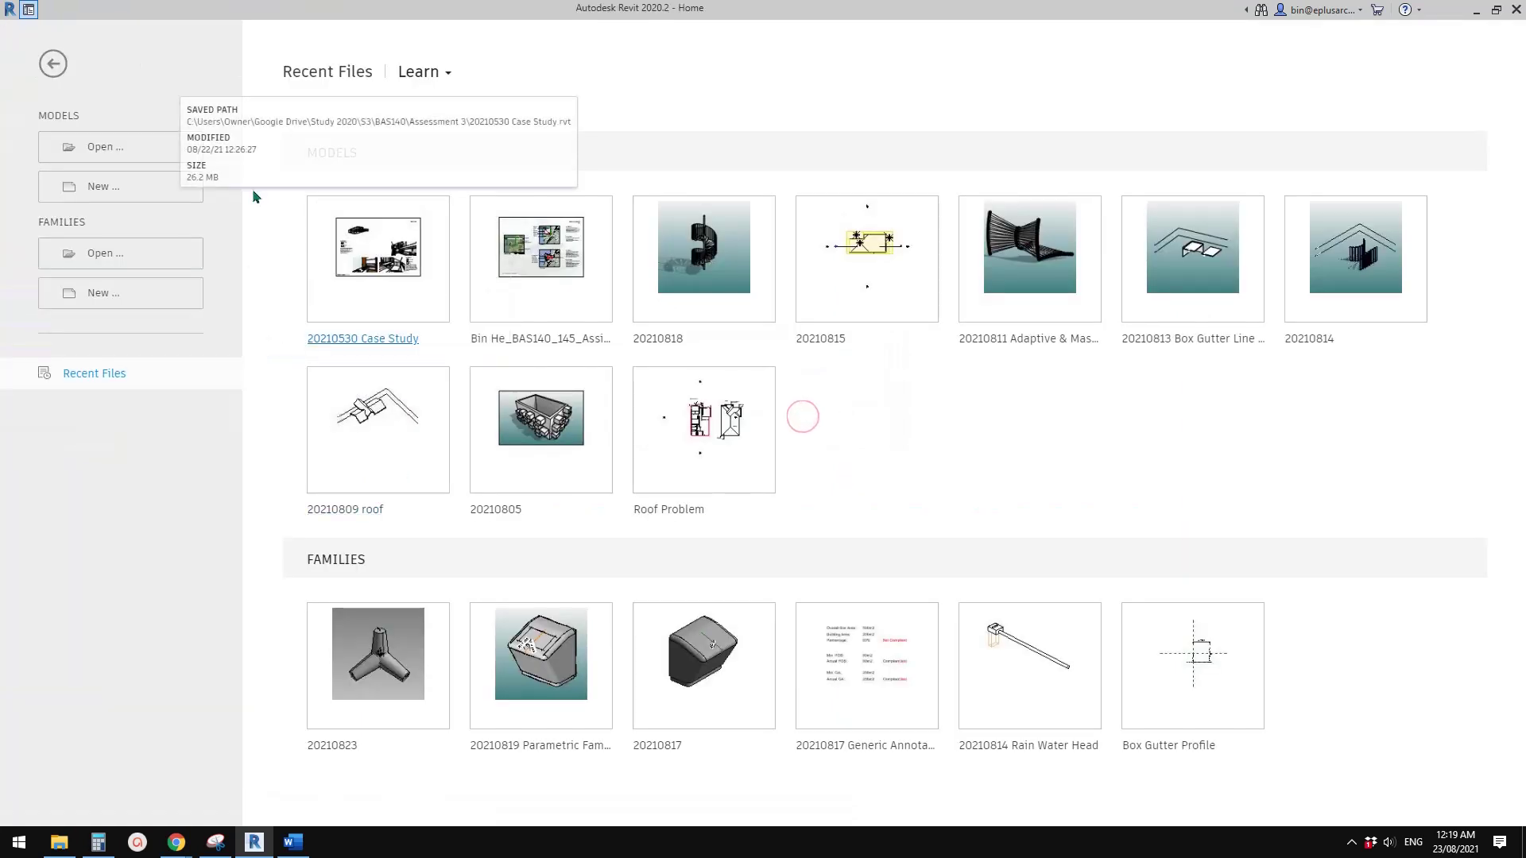
# - Start a new family and browse the English metric template files for the generic model templates
pyautogui.click(127, 294)
pyautogui.moveTo(742, 168); pyautogui.dragTo(716, 170)
pyautogui.moveTo(1065, 304); pyautogui.dragTo(1068, 446)
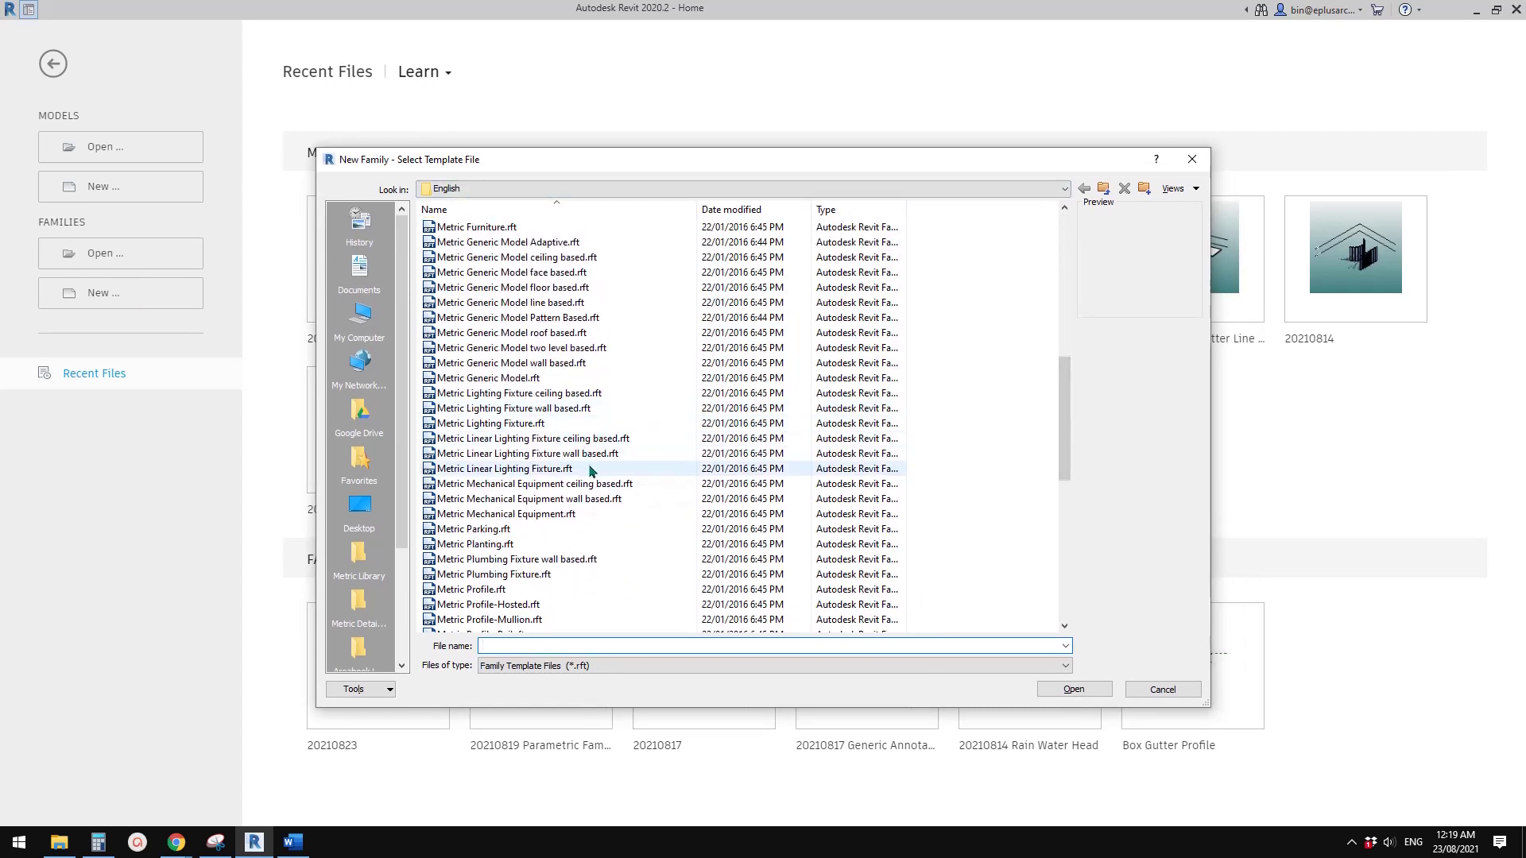
pyautogui.scroll(-5, 589, 470)
pyautogui.scroll(6, 590, 473)
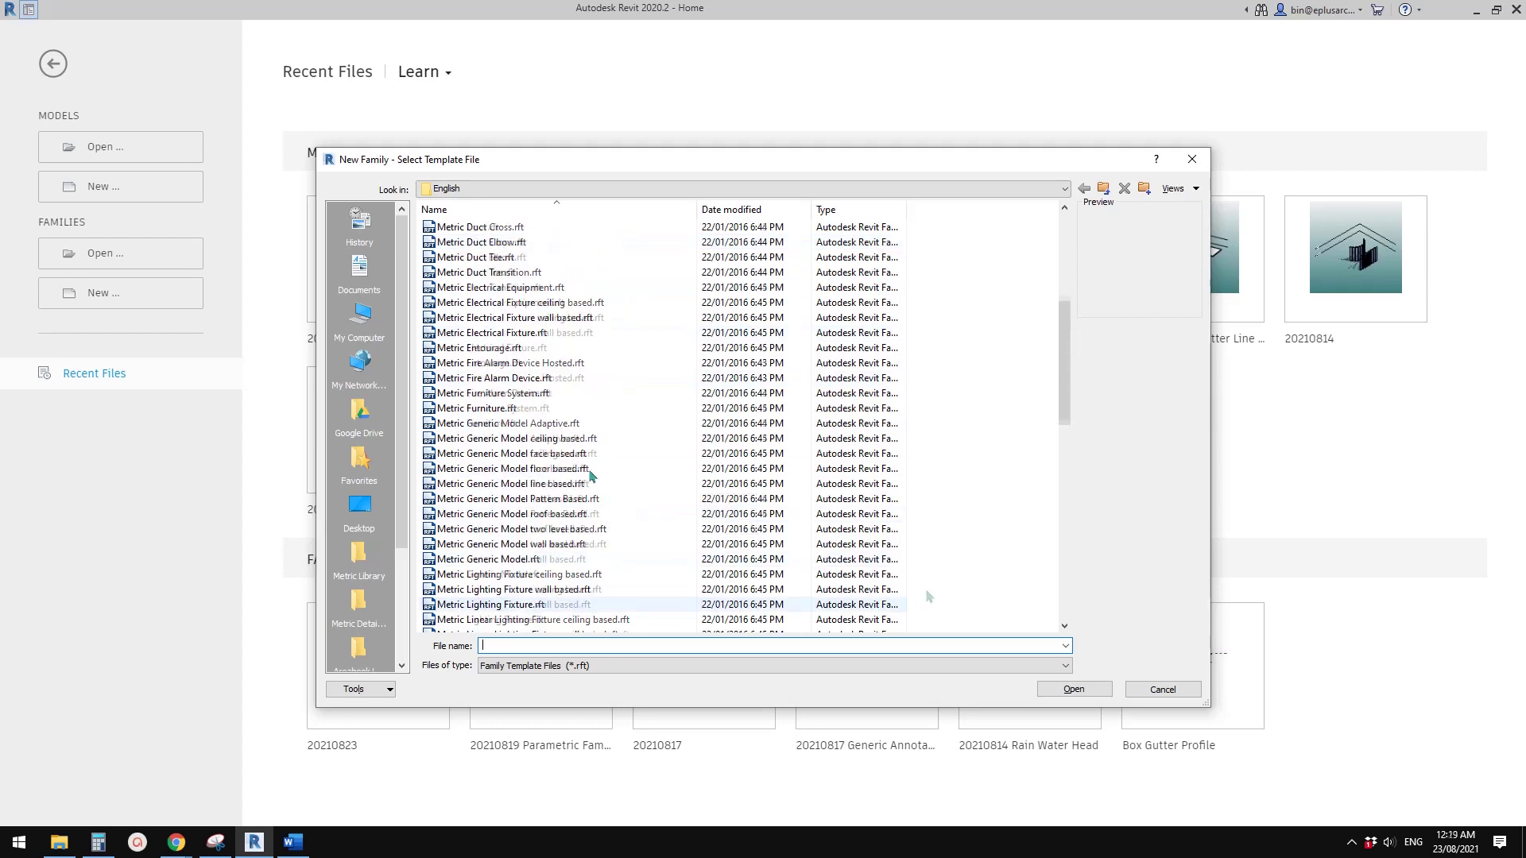
pyautogui.scroll(3, 535, 487)
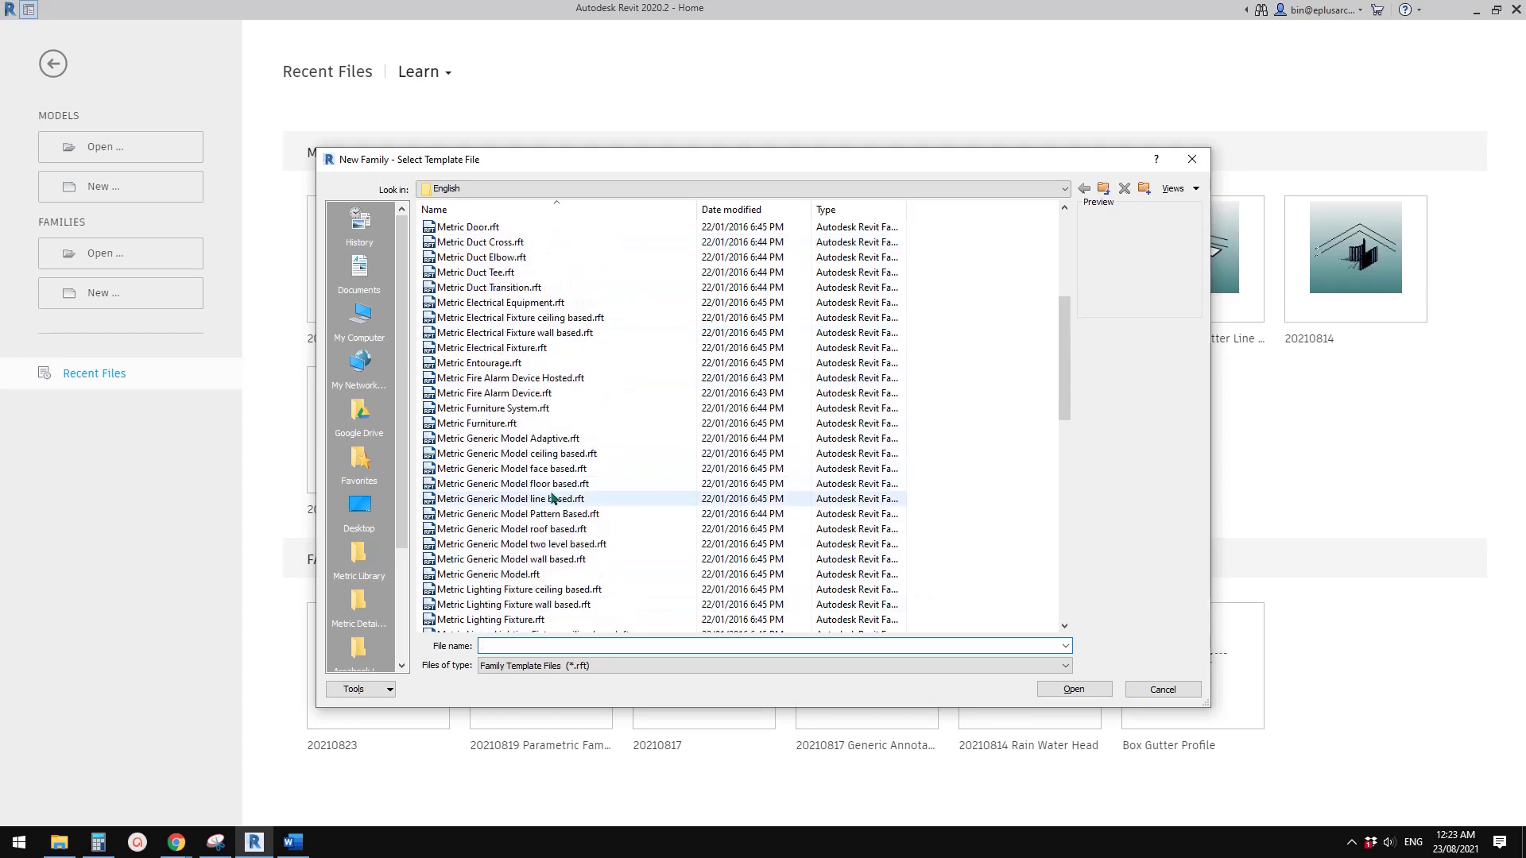
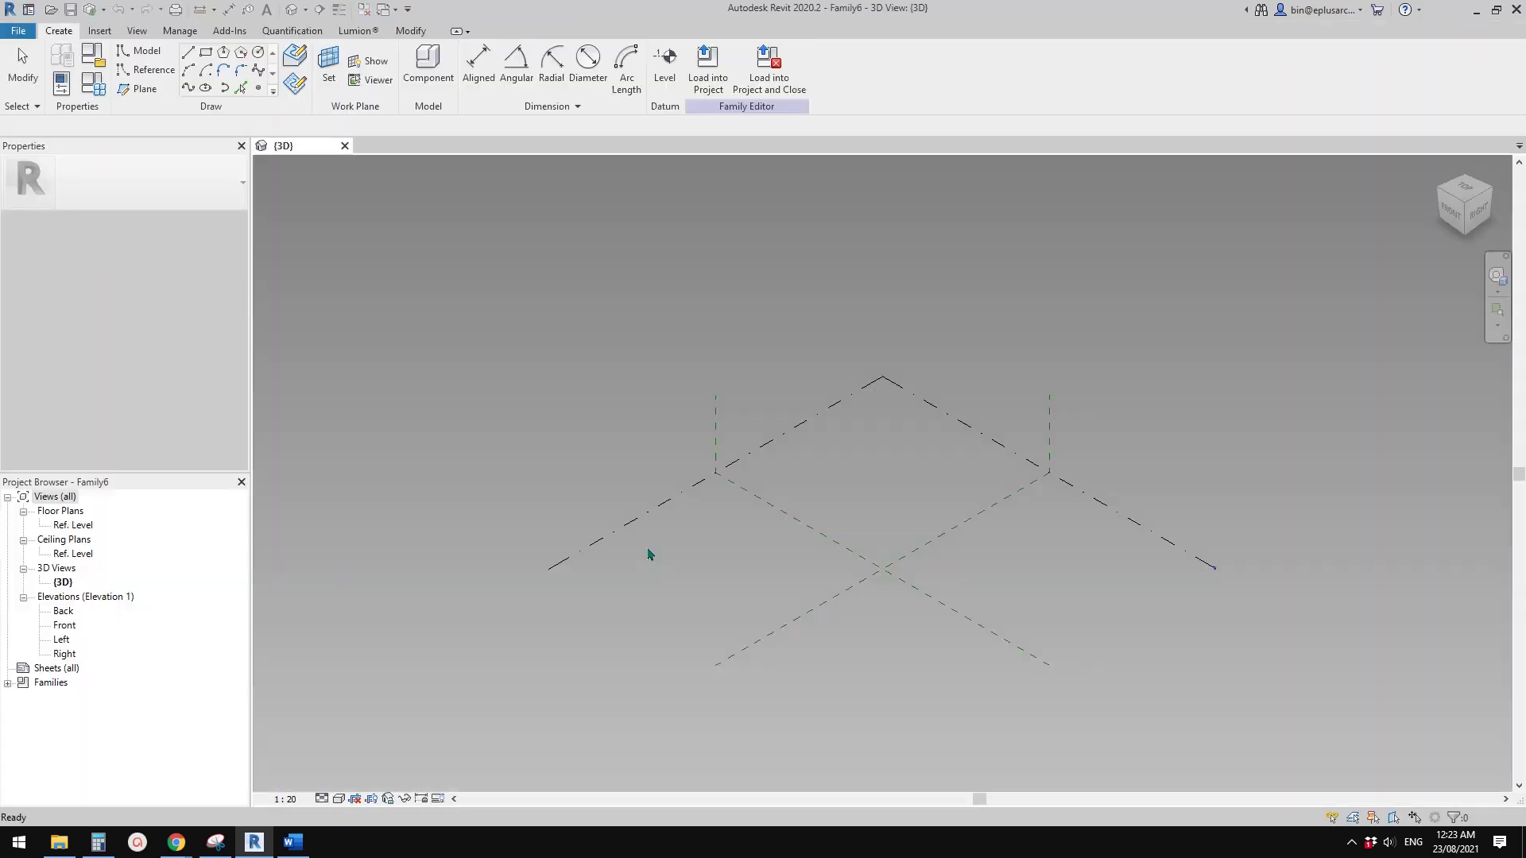
# - Open the Ref. Level floor plan of the new family
pyautogui.scroll(2, 750, 548)
pyautogui.moveTo(851, 551); pyautogui.dragTo(750, 556, button='middle')
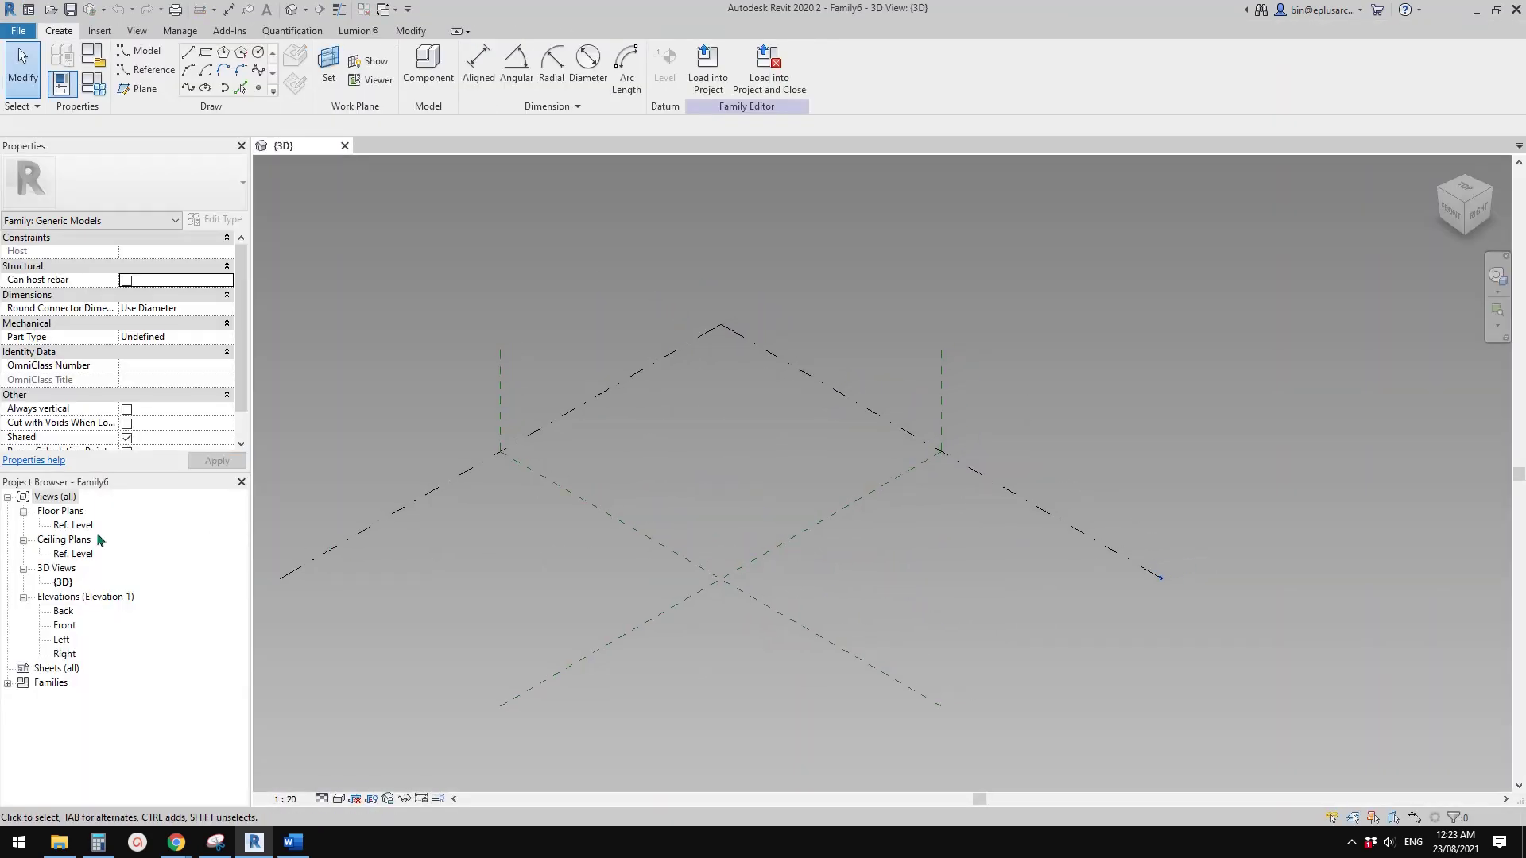
pyautogui.scroll(1, 634, 562)
pyautogui.doubleClick(78, 525)
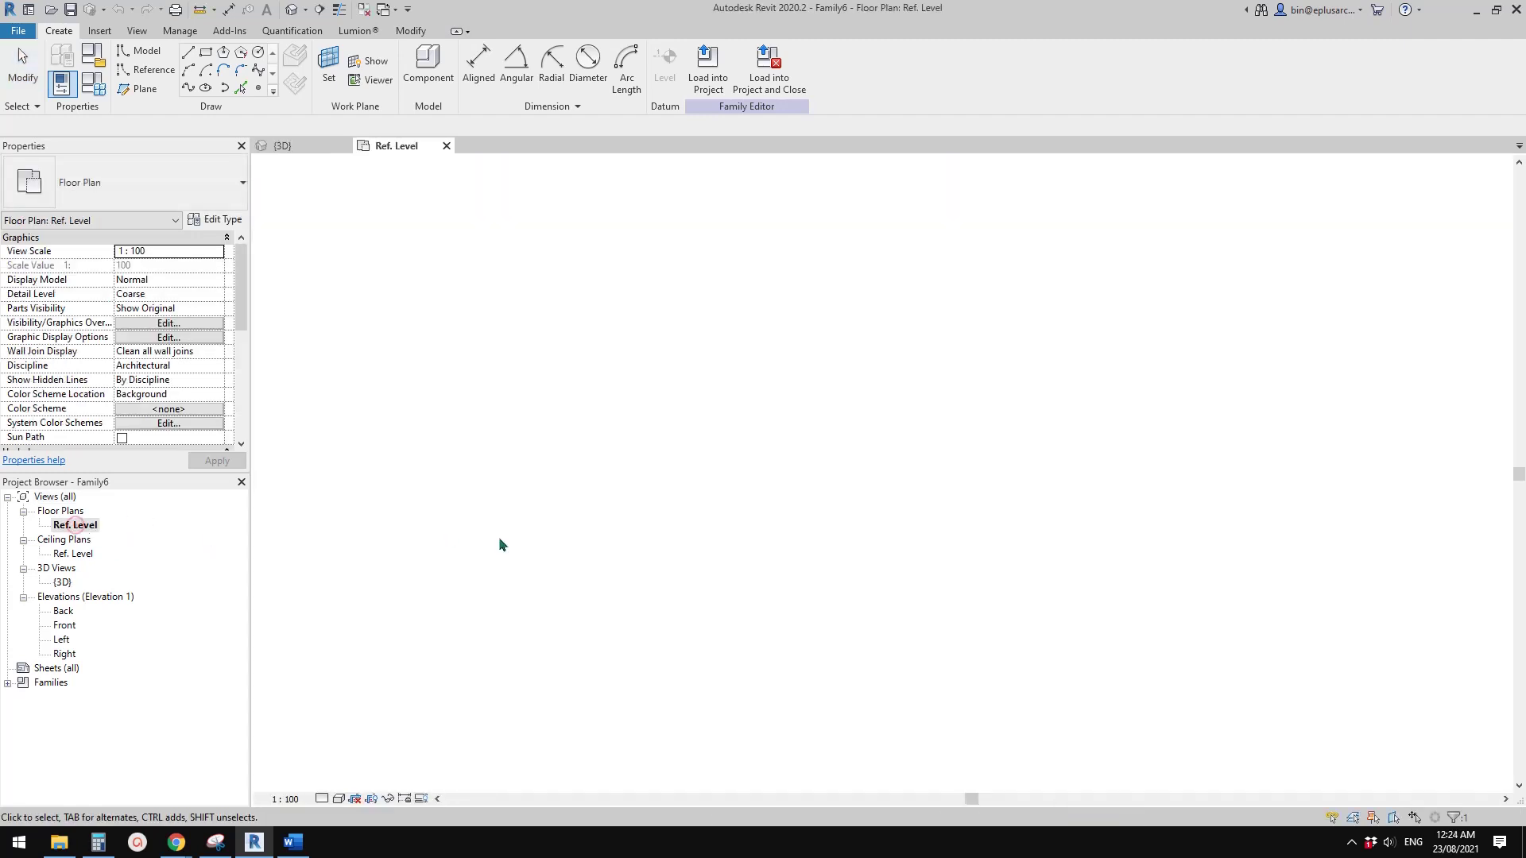
pyautogui.press('r')
pyautogui.press('p')
pyautogui.click(659, 598)
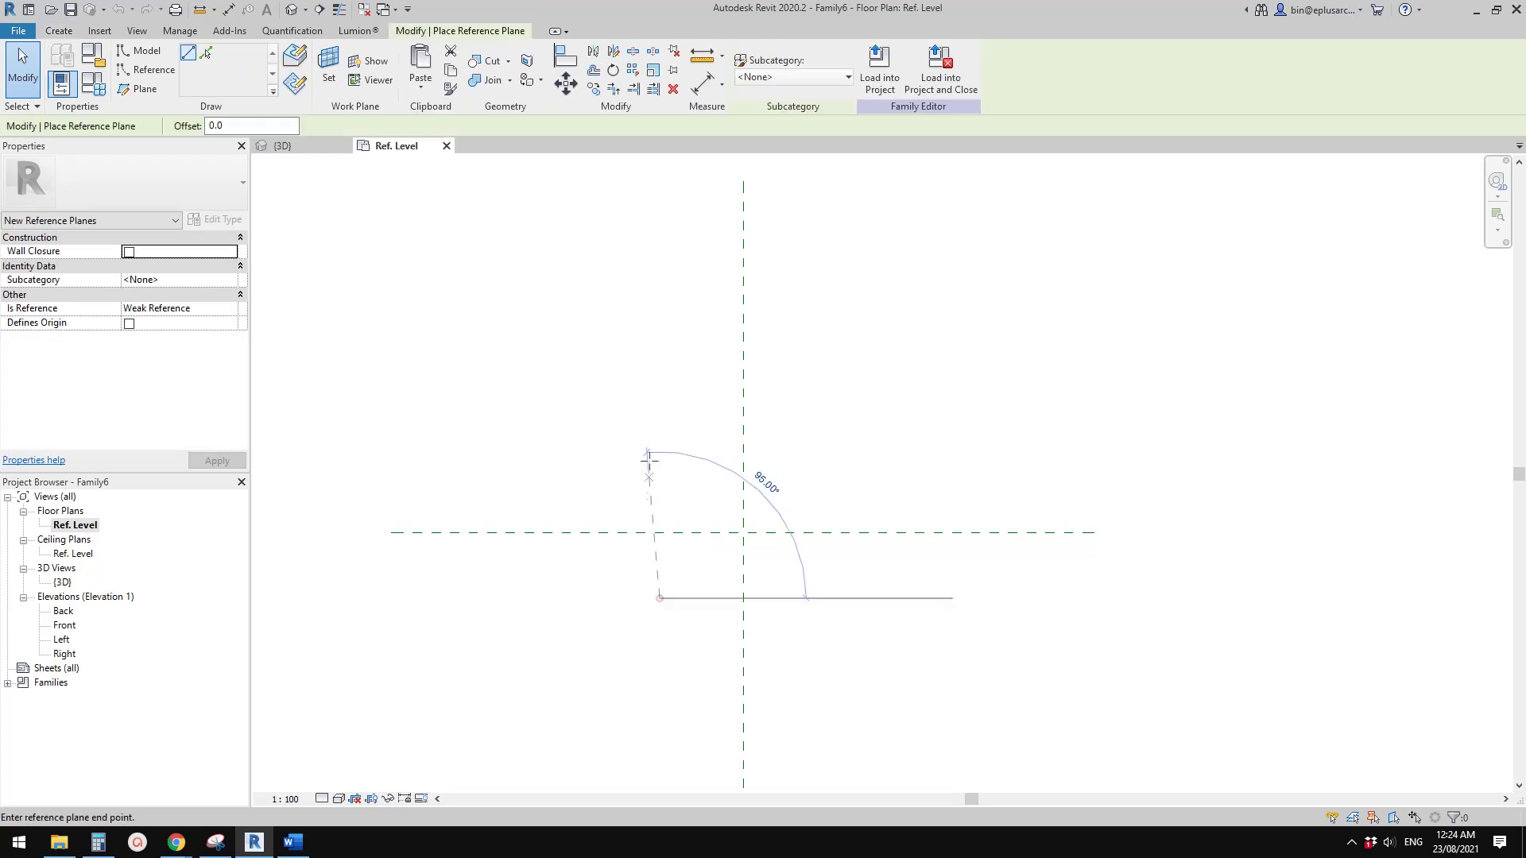
pyautogui.click(651, 412)
pyautogui.press('Escape')
pyautogui.press('Escape')
pyautogui.click(651, 456)
pyautogui.press('d')
pyautogui.press('e')
pyautogui.press('r')
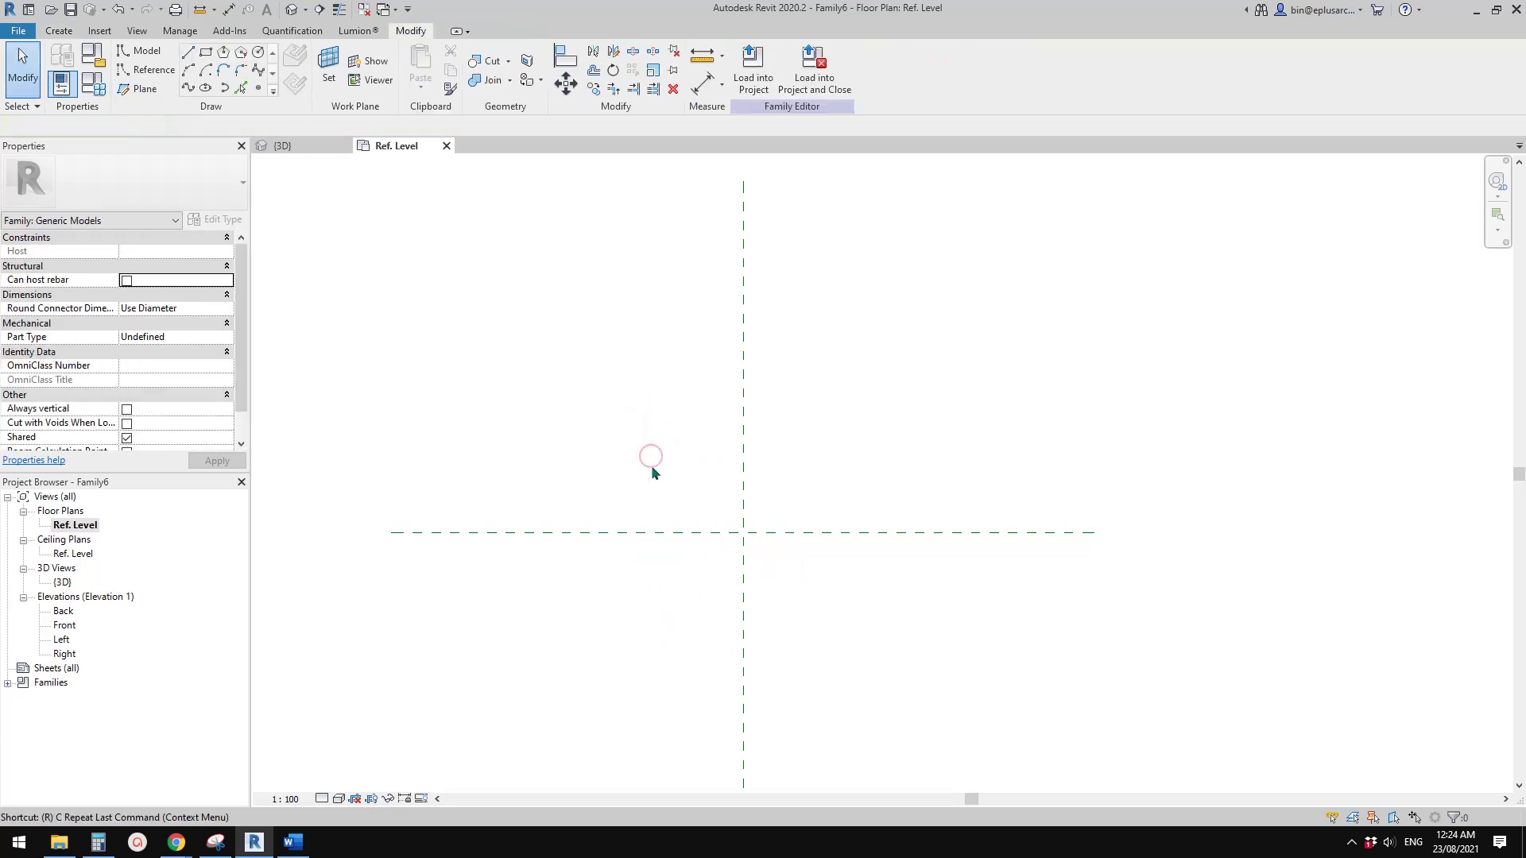
# - Draw a vertical reference plane about 3600 mm to the left of the vertical centre plane, crossing the horizontal one
pyautogui.press('r')
pyautogui.press('p')
pyautogui.click(659, 630)
pyautogui.click(660, 433)
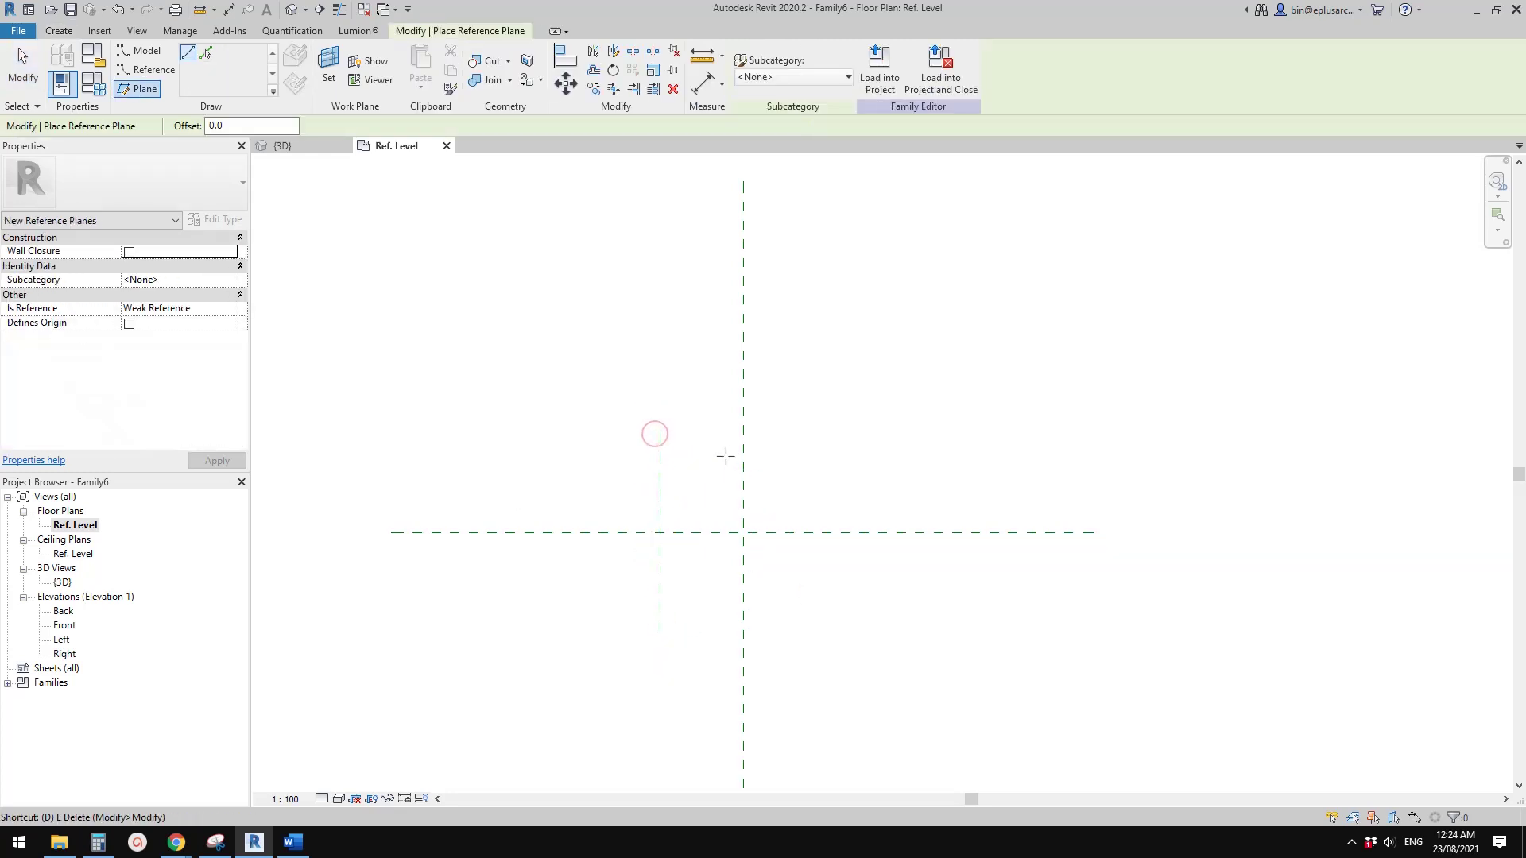
# - Dimension the distance between the vertical centre plane and the new reference plane
pyautogui.moveTo(733, 466); pyautogui.dragTo(720, 471, button='middle')
pyautogui.press('d')
pyautogui.press('i')
pyautogui.click(730, 470)
pyautogui.click(649, 484)
pyautogui.click(682, 362)
pyautogui.press('Escape')
pyautogui.press('Escape')
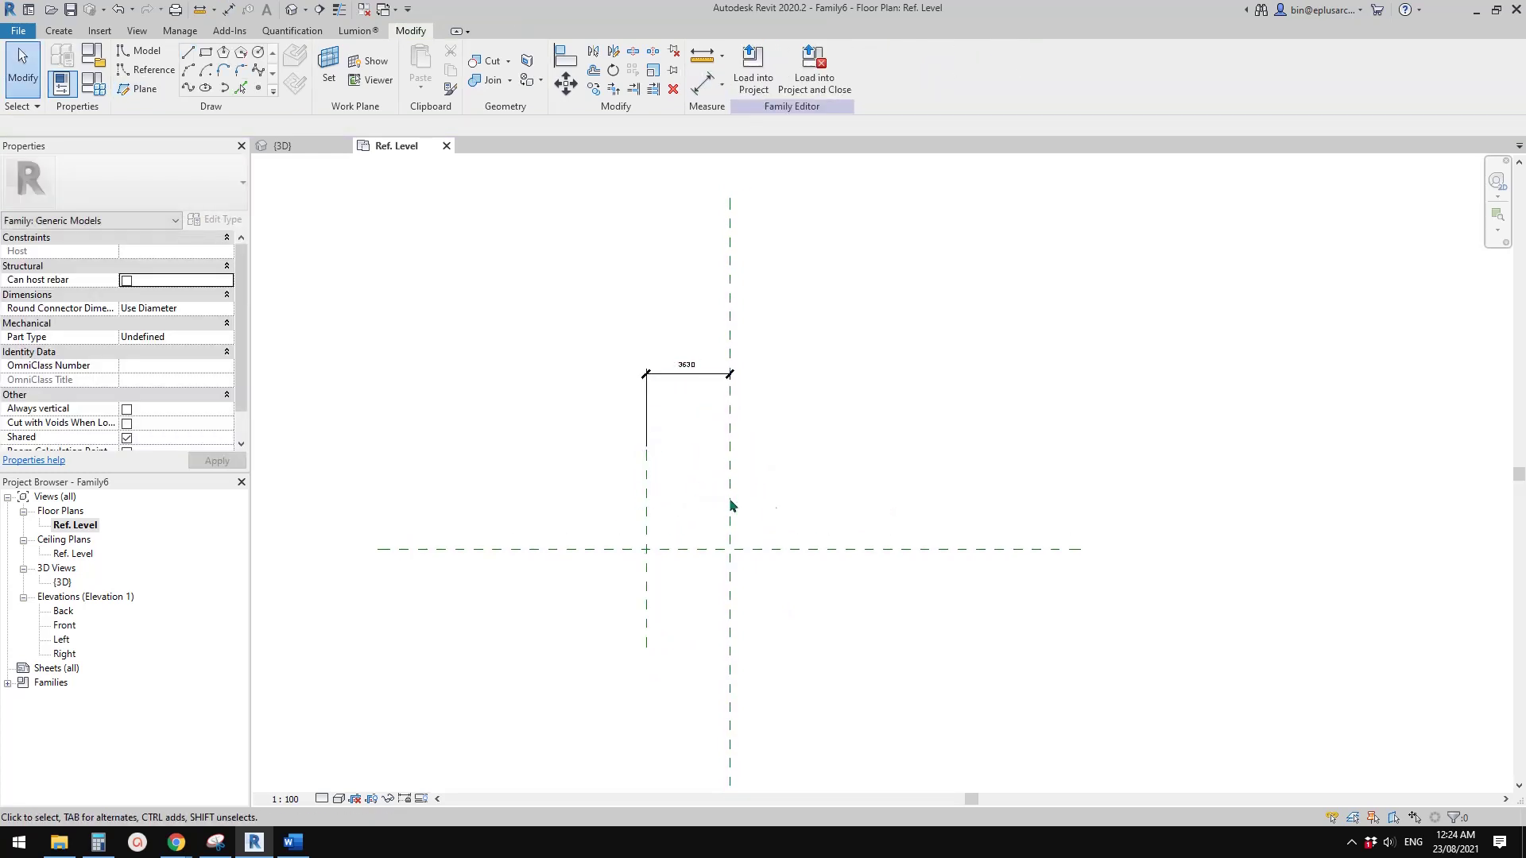
# - Return to the 3D view and delete the added reference plane
pyautogui.moveTo(783, 515); pyautogui.dragTo(777, 518, button='middle')
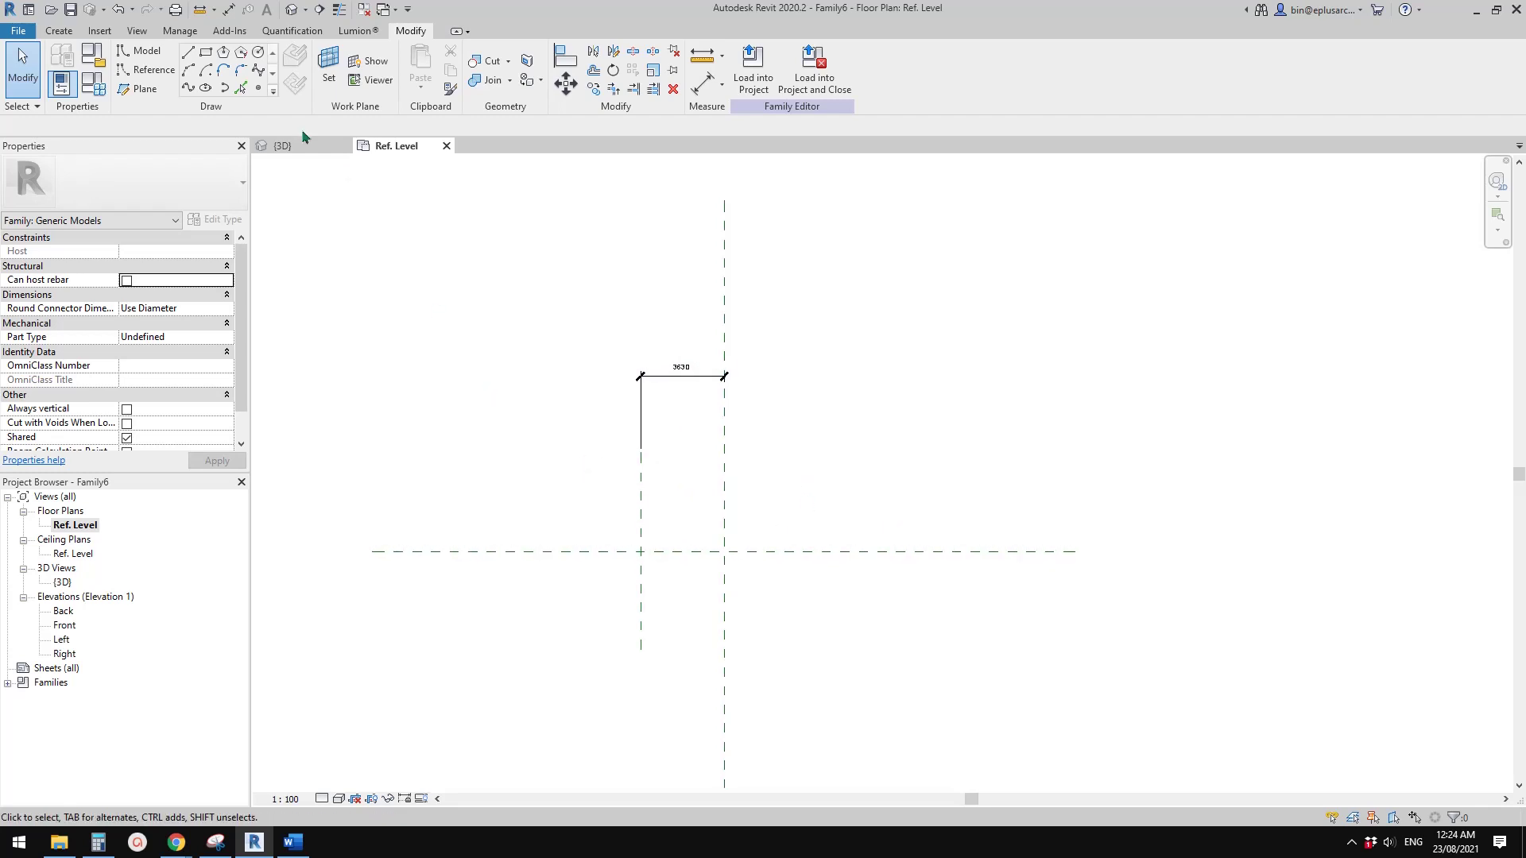
pyautogui.click(292, 10)
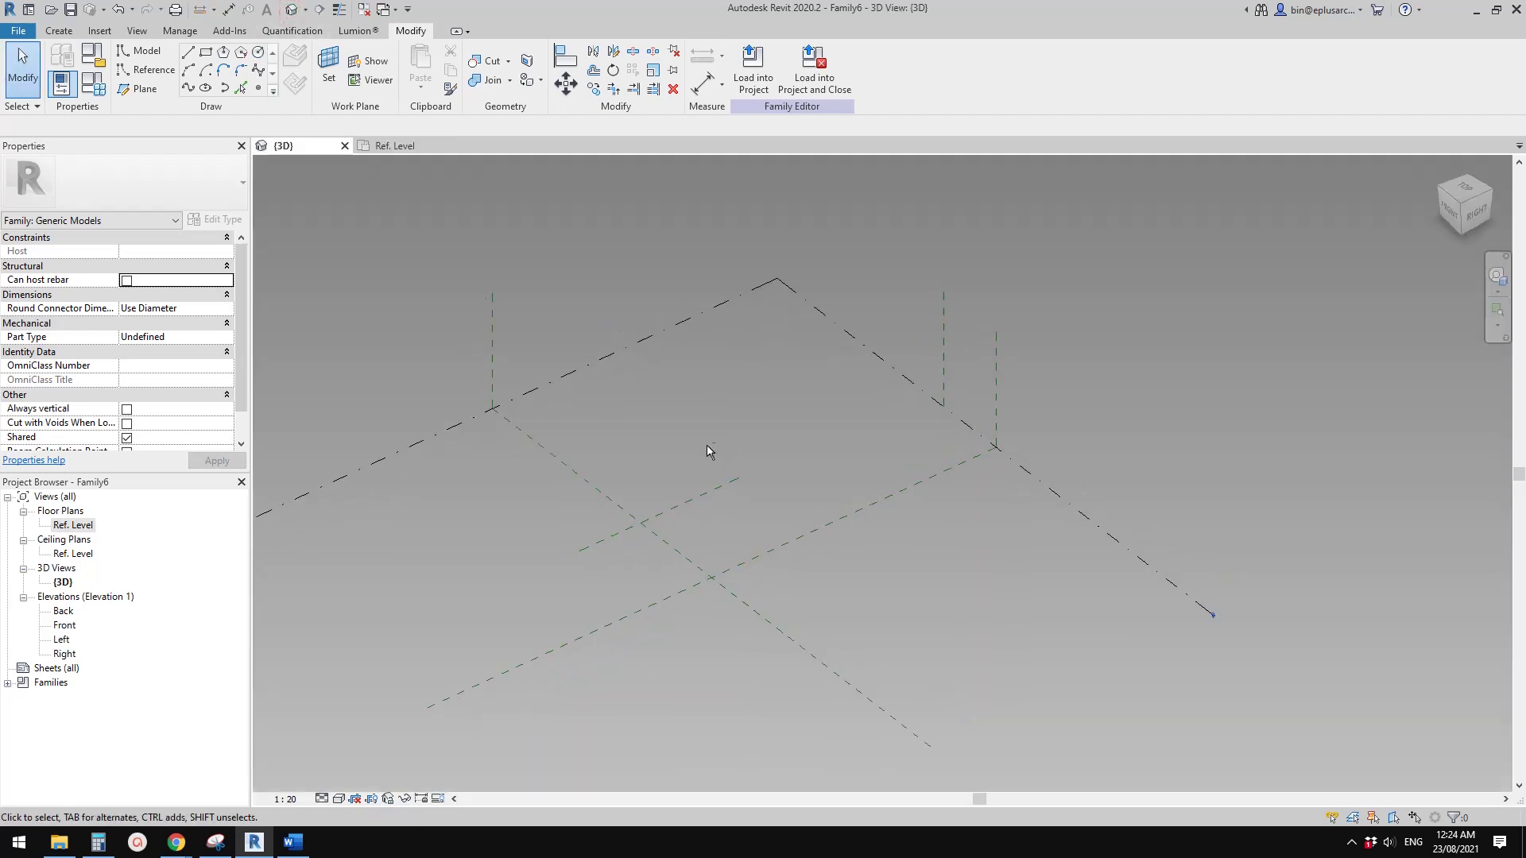
pyautogui.click(699, 506)
pyautogui.press('Delete')
# - Place a model reference point on the work plane, away from the intersection of the centre planes
pyautogui.keyDown('shift'); pyautogui.moveTo(706, 518); pyautogui.dragTo(404, 205, button='middle'); pyautogui.keyUp('shift')
pyautogui.click(258, 88)
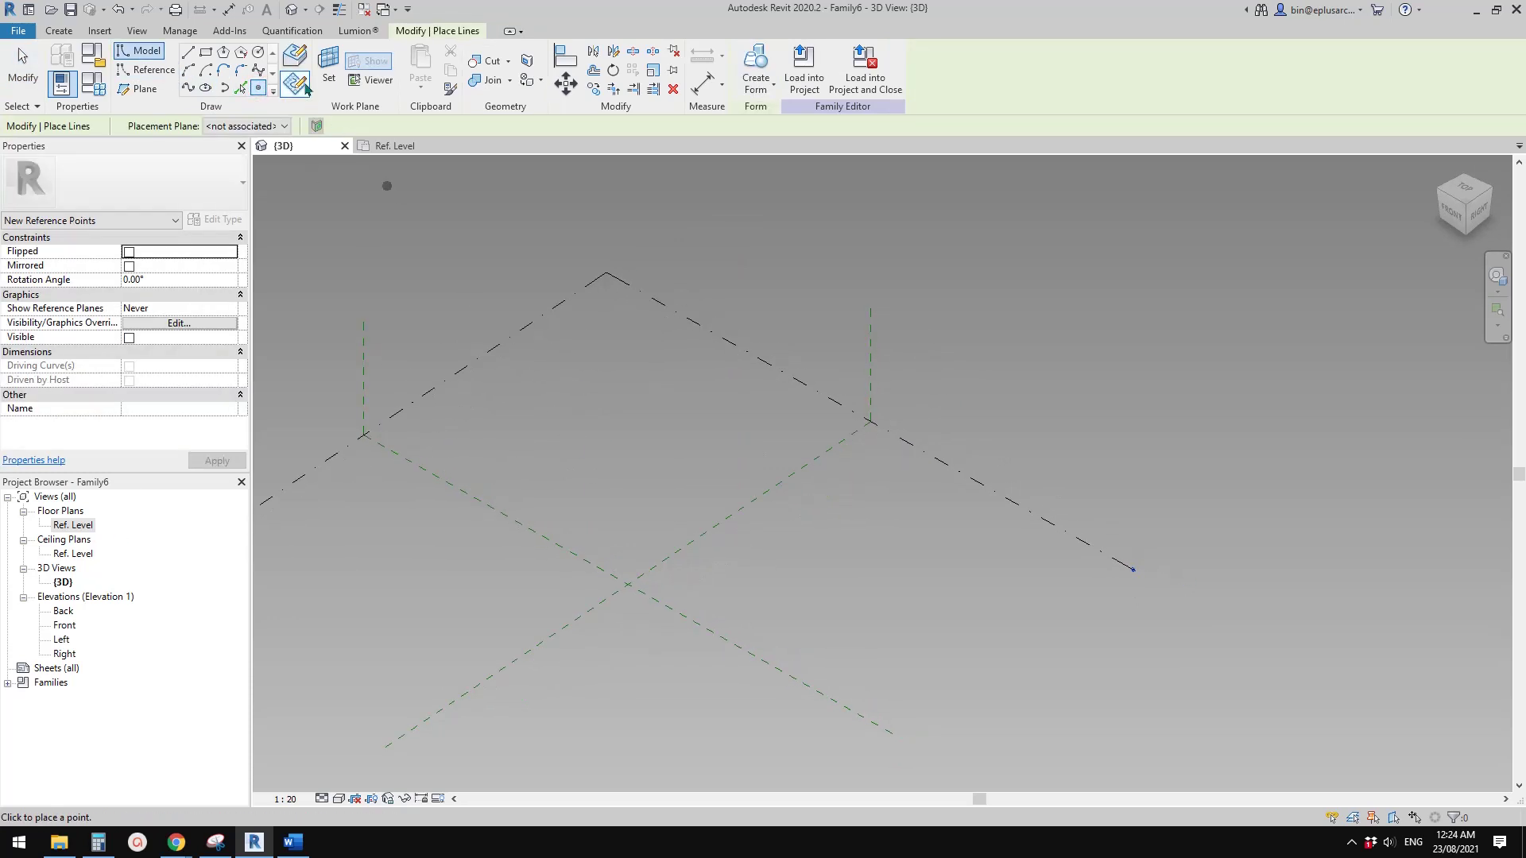
pyautogui.scroll(2, 644, 531)
pyautogui.moveTo(612, 518); pyautogui.dragTo(656, 575, button='middle')
pyautogui.scroll(-1, 614, 555)
pyautogui.press('Escape')
pyautogui.click(628, 503)
pyautogui.scroll(1, 636, 545)
pyautogui.press('Escape')
# - Move the reference point along its green axis to 3200 mm from the centre reference plane
pyautogui.scroll(2, 650, 542)
pyautogui.click(642, 507)
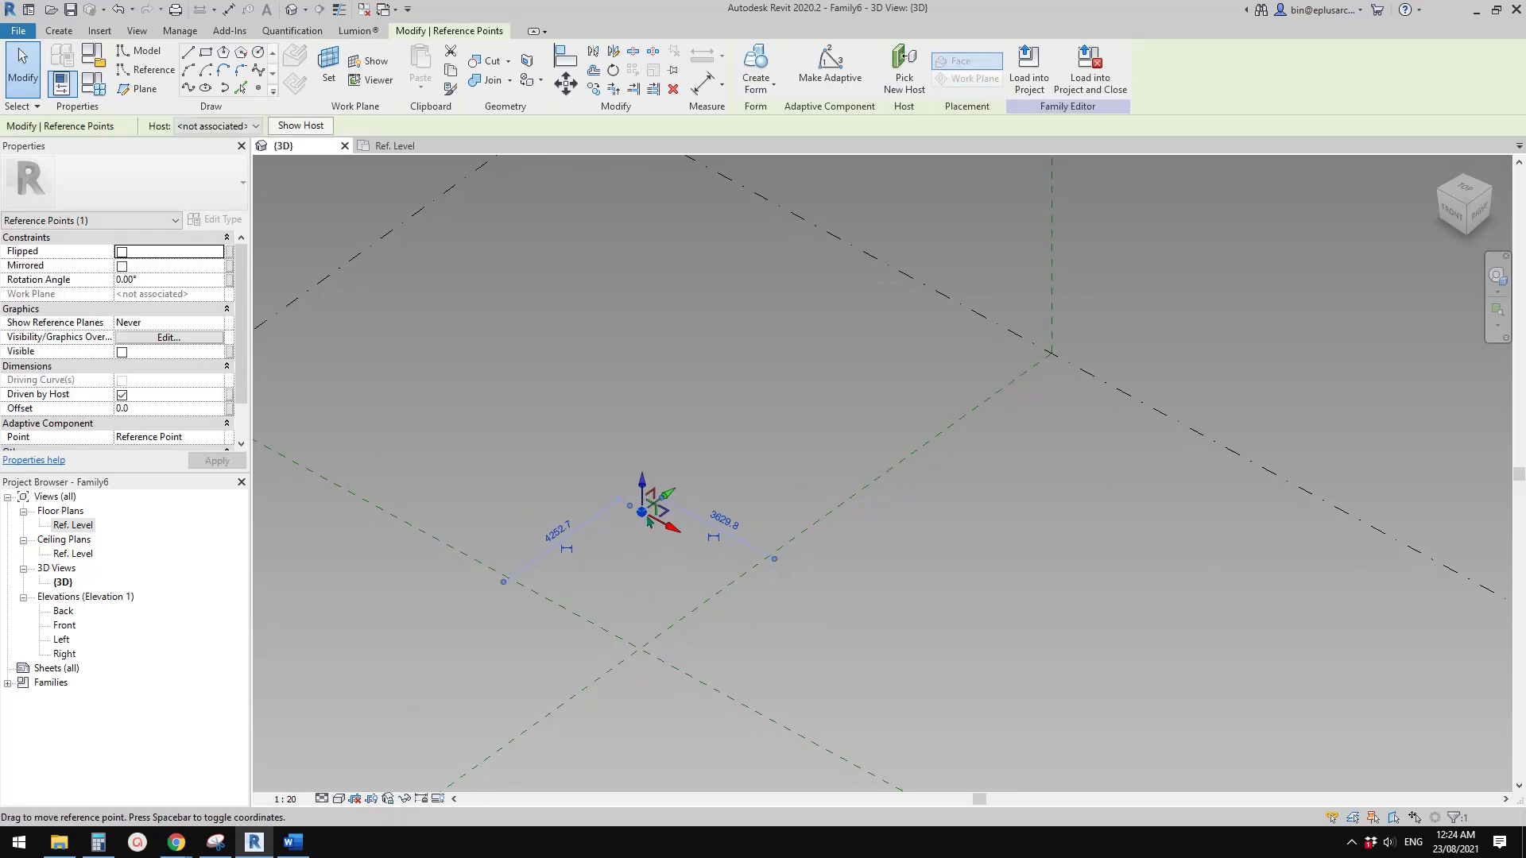
pyautogui.moveTo(642, 509); pyautogui.dragTo(612, 494, button='middle')
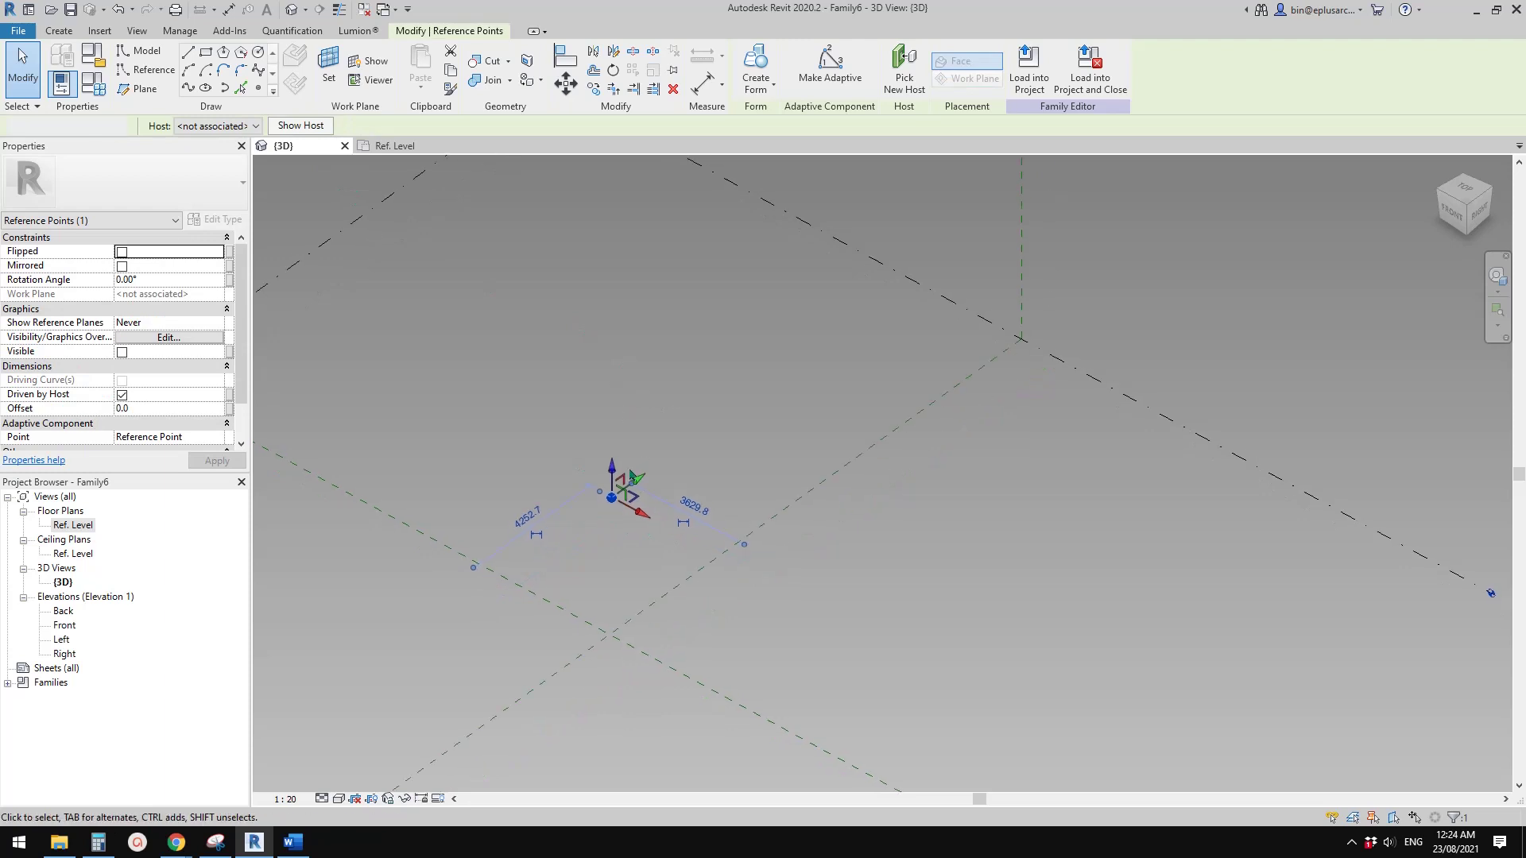
pyautogui.press('Escape')
pyautogui.click(610, 500)
pyautogui.press('Escape')
pyautogui.click(612, 501)
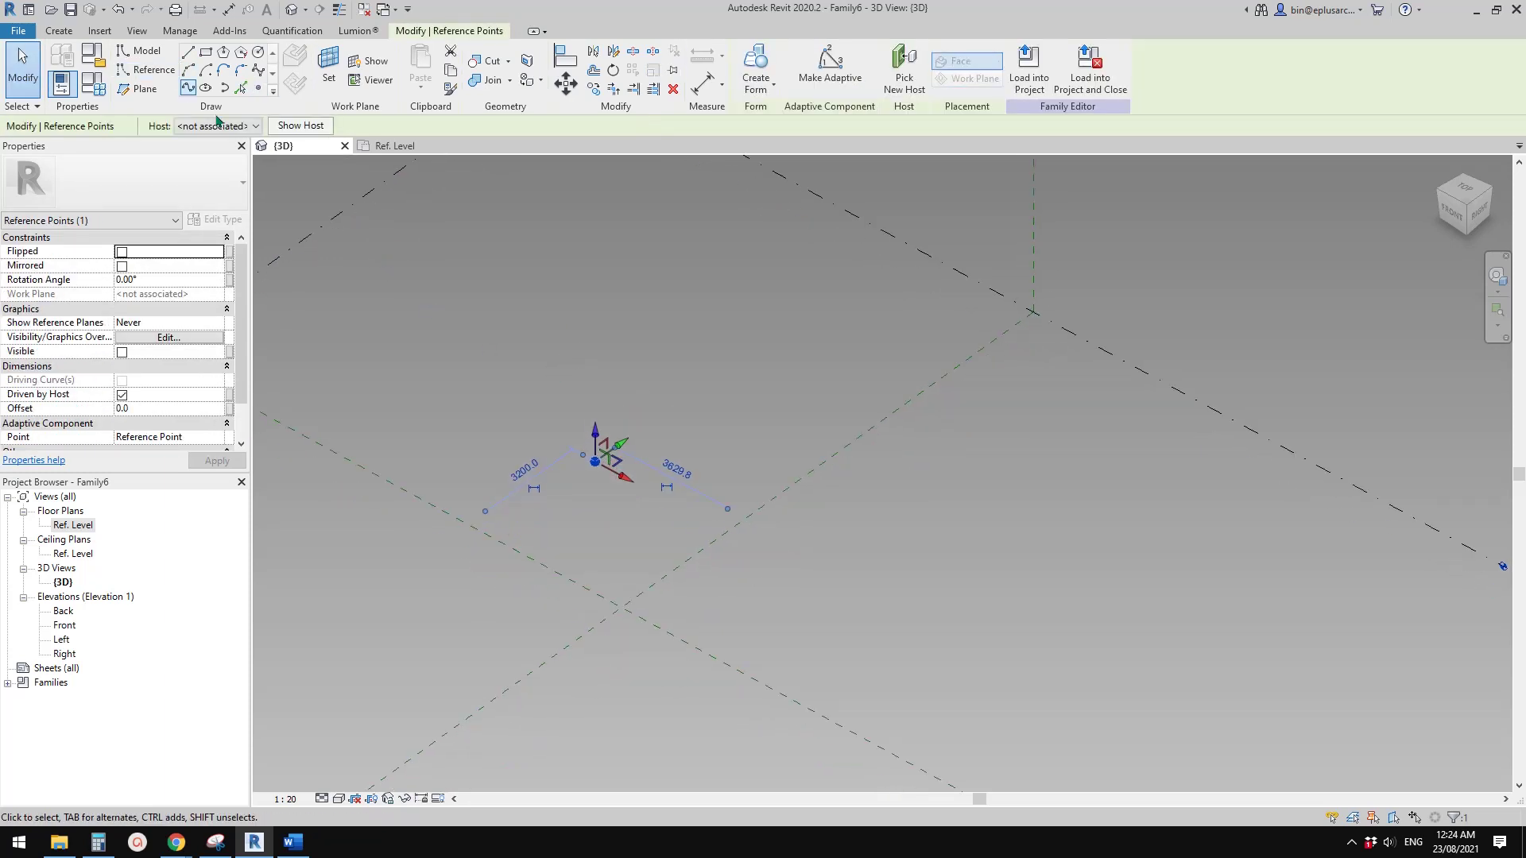
# - Try making the reference point adaptive, and undo the conversion
pyautogui.keyDown('shift'); pyautogui.moveTo(642, 384); pyautogui.dragTo(655, 419, button='middle'); pyautogui.keyUp('shift')
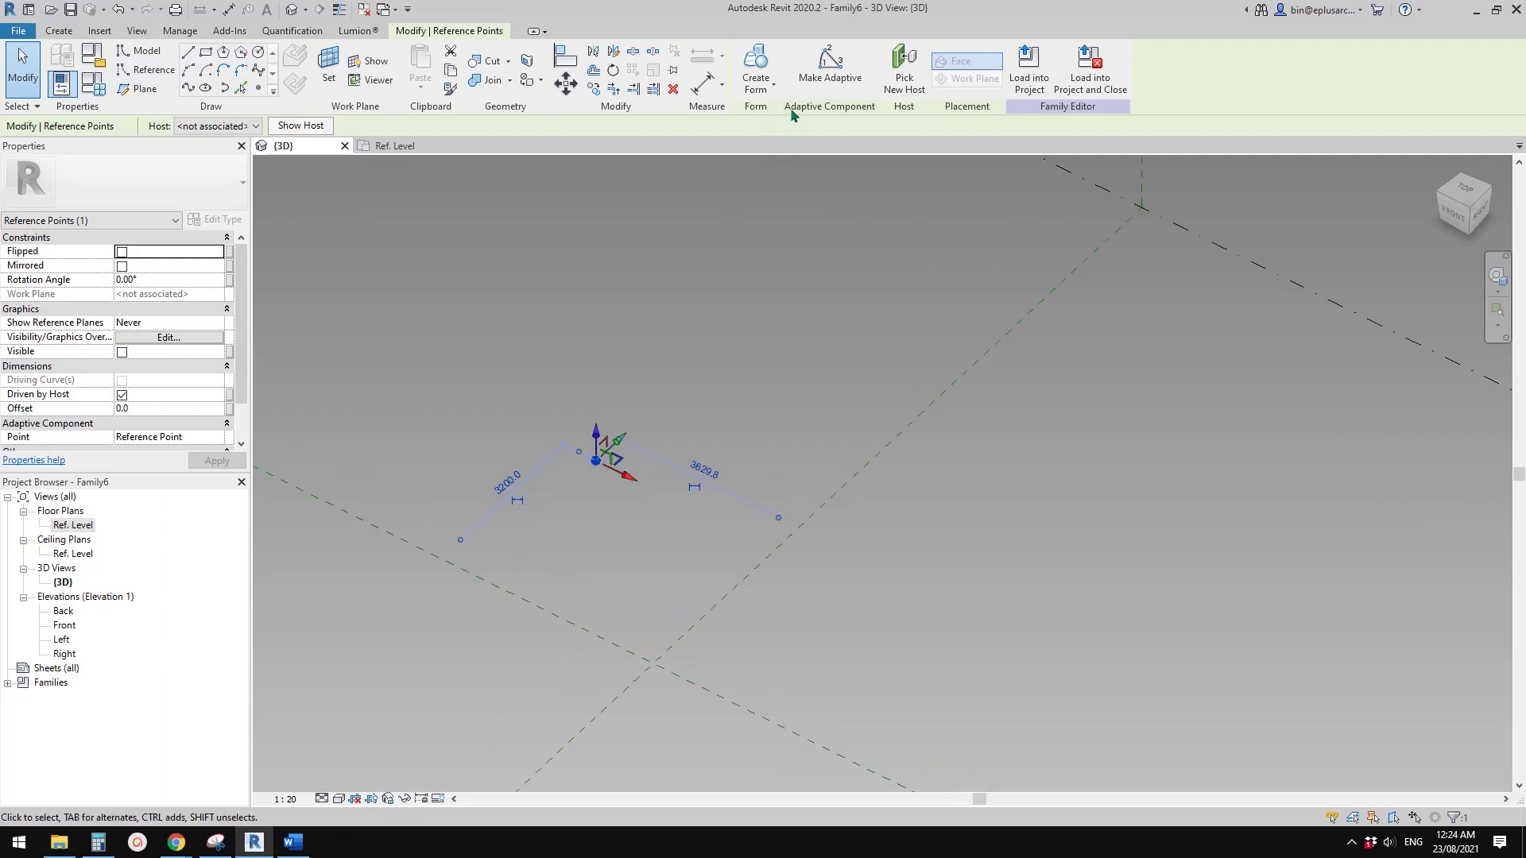
pyautogui.click(828, 80)
pyautogui.click(667, 509)
pyautogui.keyDown('shift'); pyautogui.moveTo(667, 510); pyautogui.dragTo(627, 474, button='middle'); pyautogui.keyUp('shift')
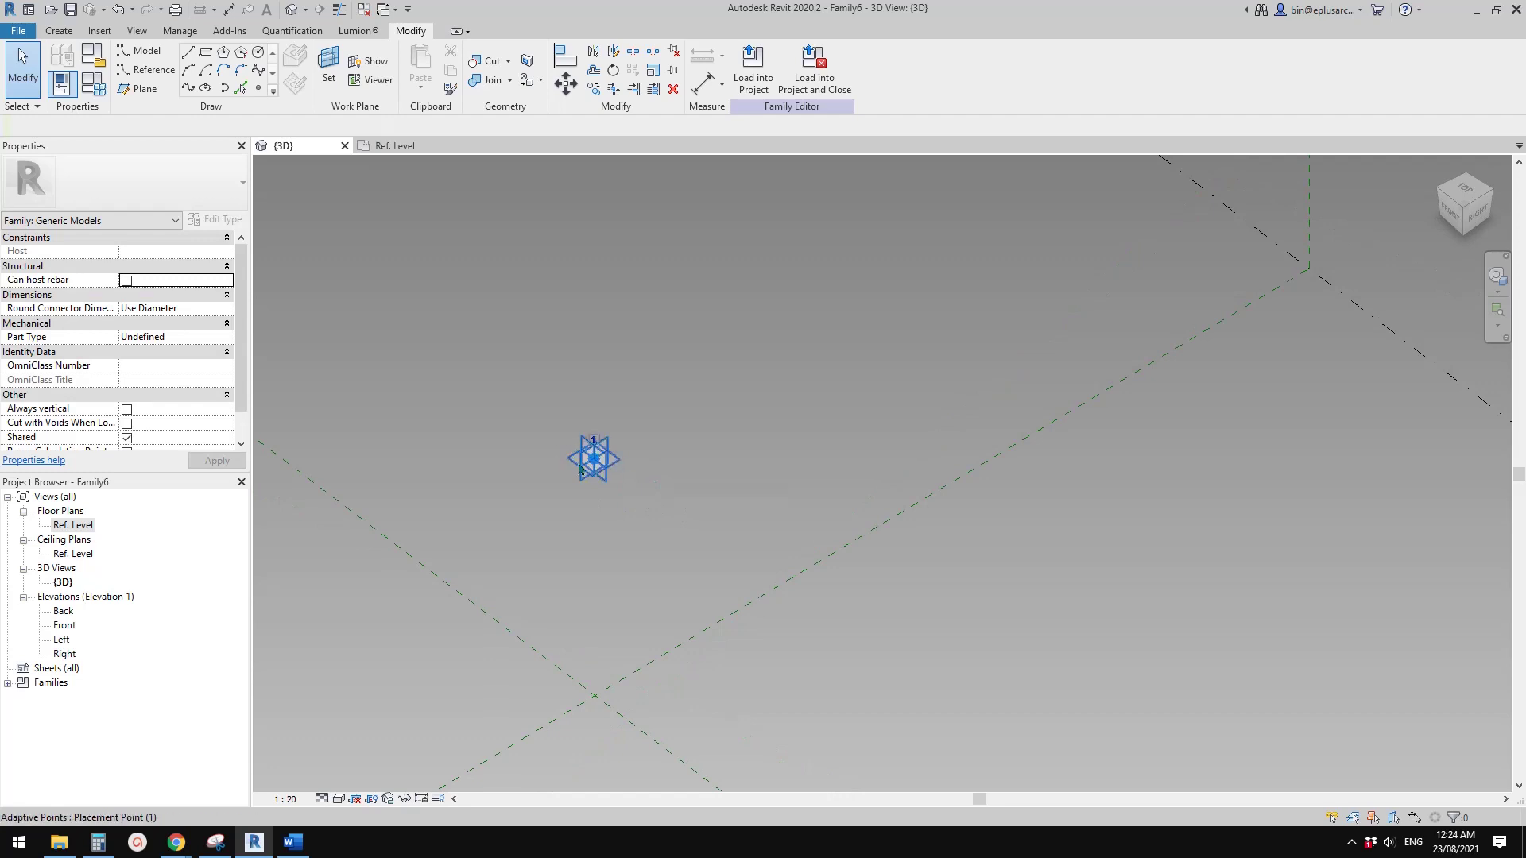
pyautogui.hotkey('ctrl', 'z')
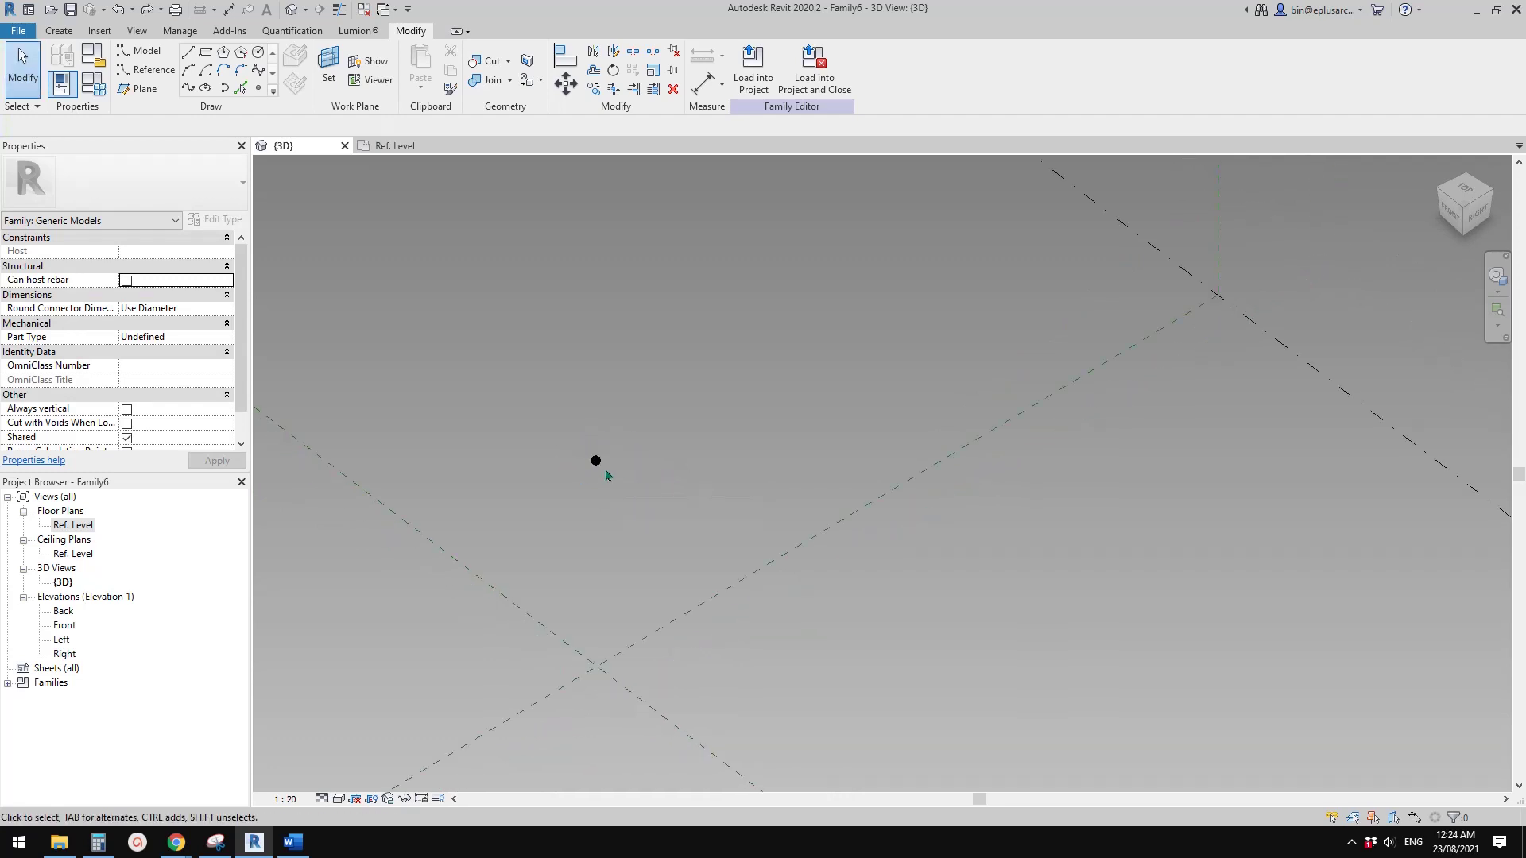
# - Set the reference point's Show Reference Planes property to Always
pyautogui.click(624, 436)
pyautogui.click(159, 323)
pyautogui.click(216, 323)
pyautogui.click(131, 360)
pyautogui.scroll(-1, 126, 400)
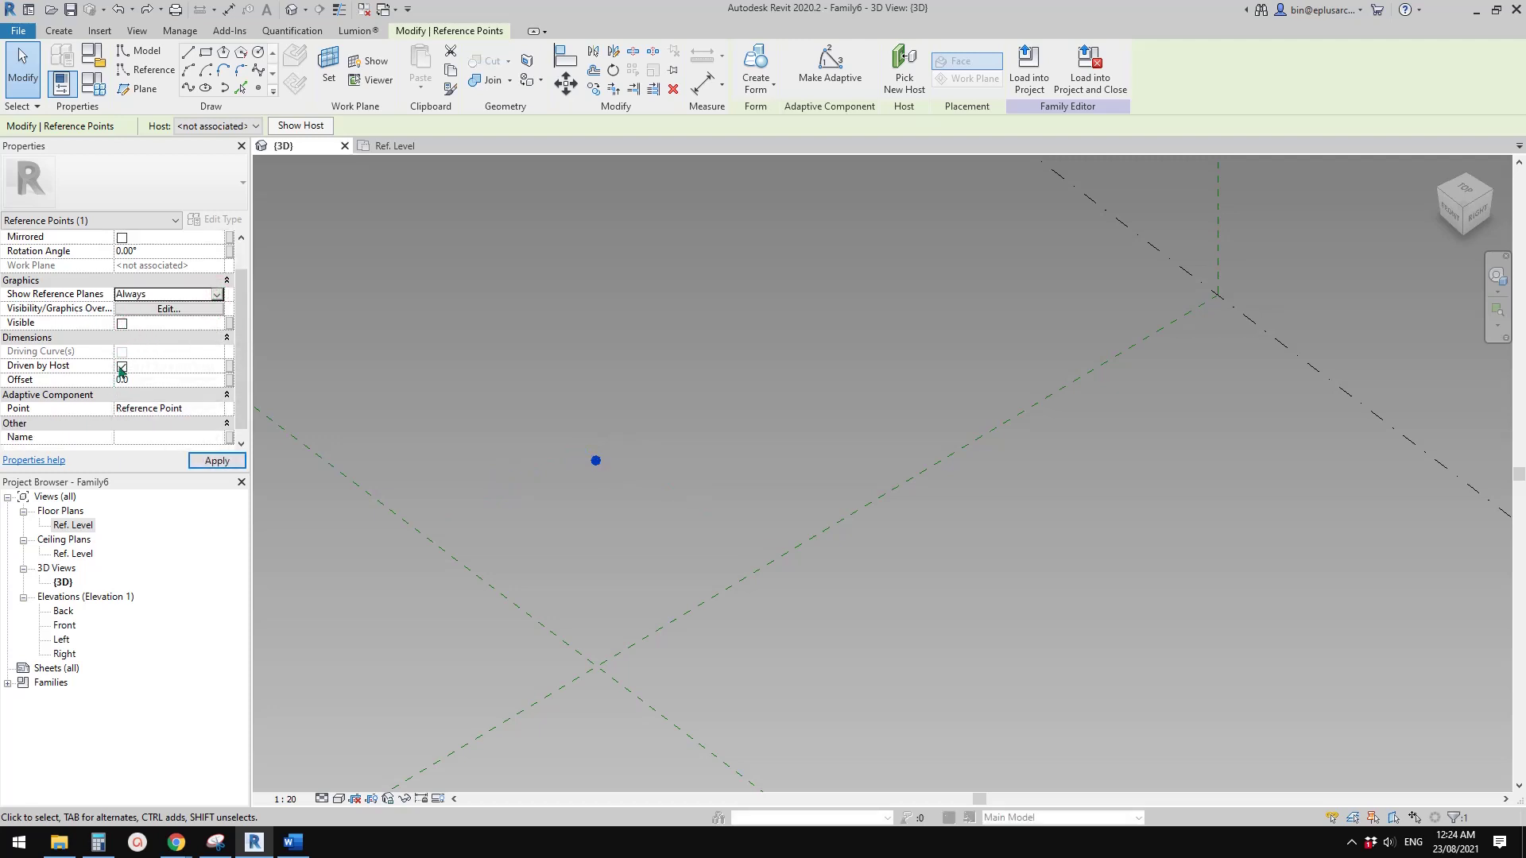
pyautogui.click(647, 461)
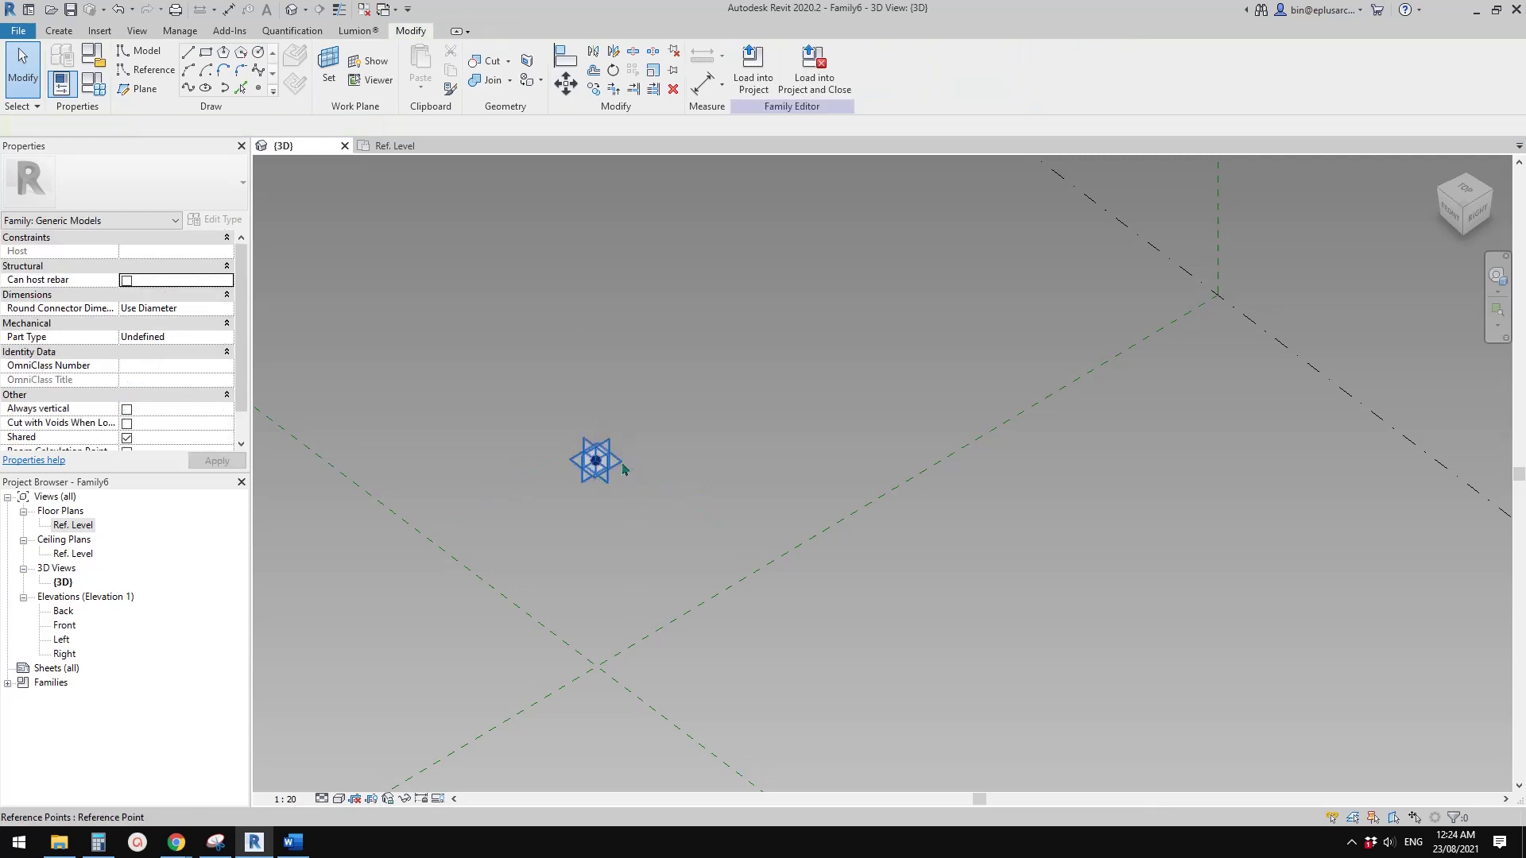
pyautogui.click(611, 460)
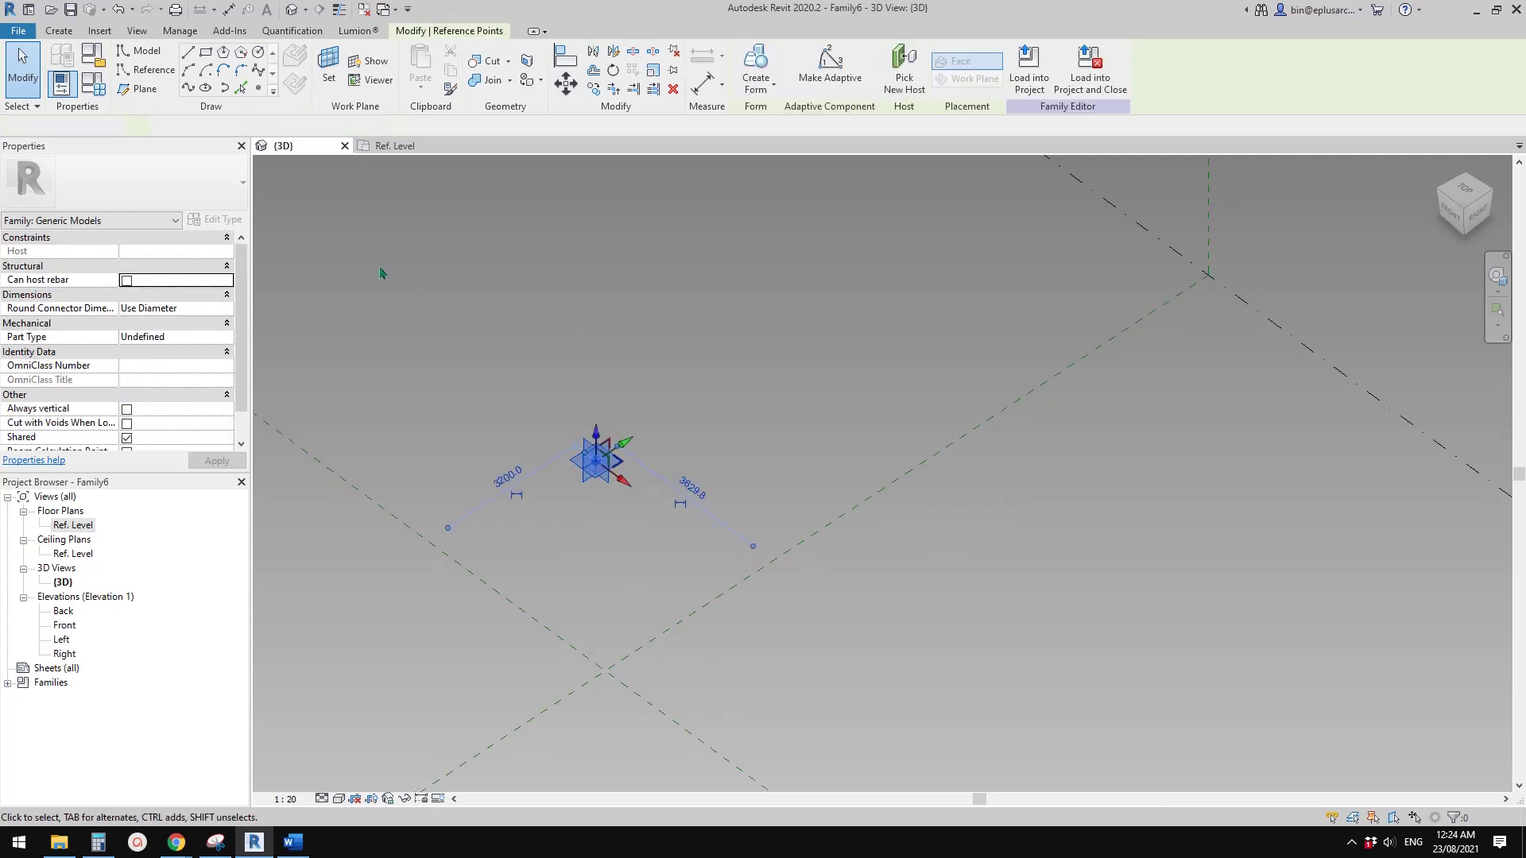
# - Set the first point's horizontal reference plane as the work plane and place a second reference point at its centre
pyautogui.click(257, 89)
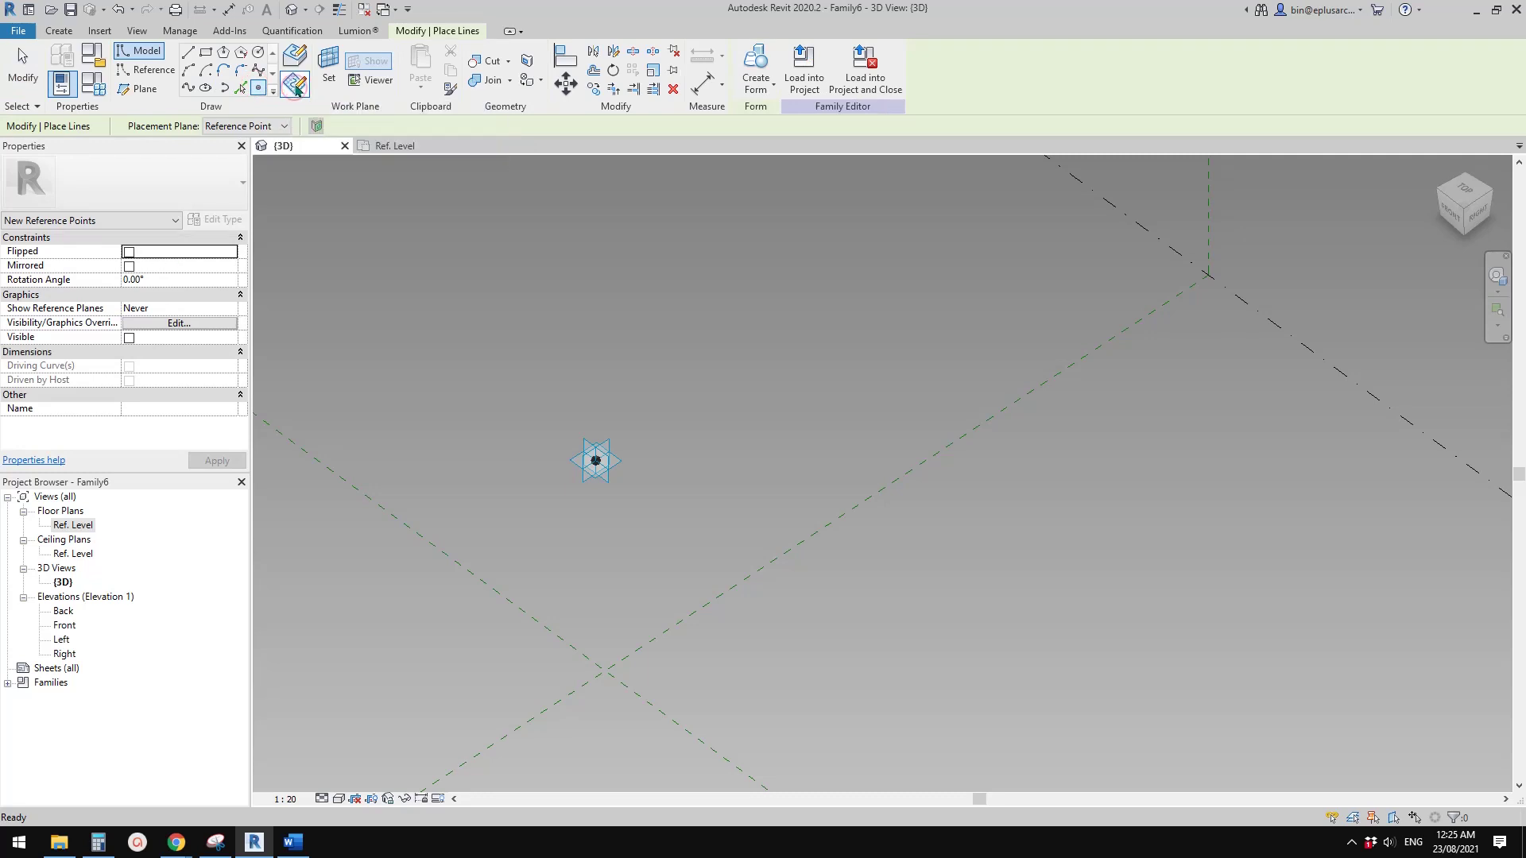
pyautogui.press('Escape')
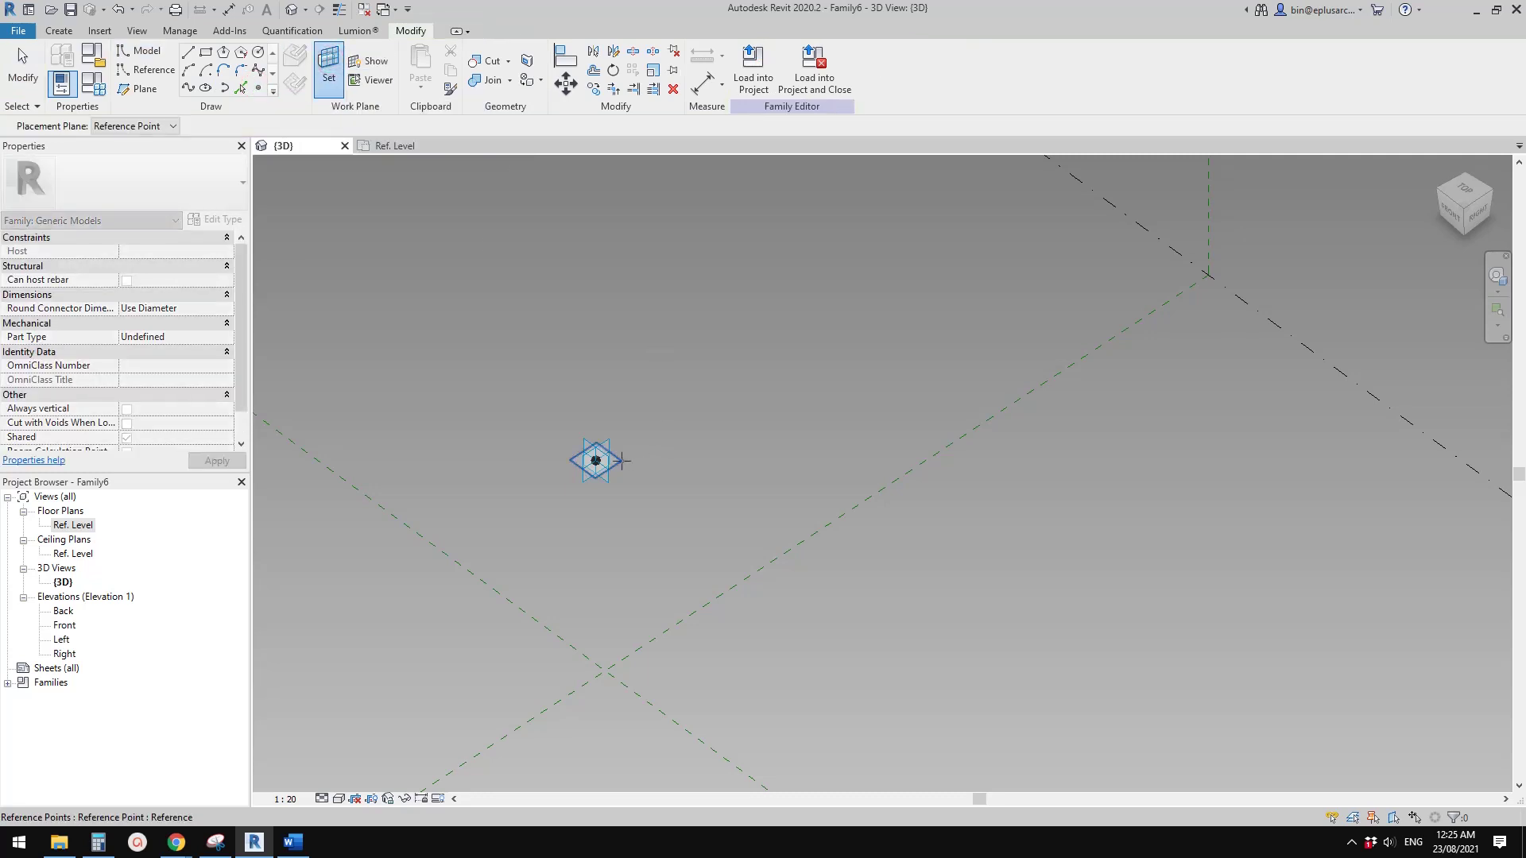
pyautogui.click(622, 463)
pyautogui.click(595, 460)
pyautogui.press('Escape')
pyautogui.press('Escape')
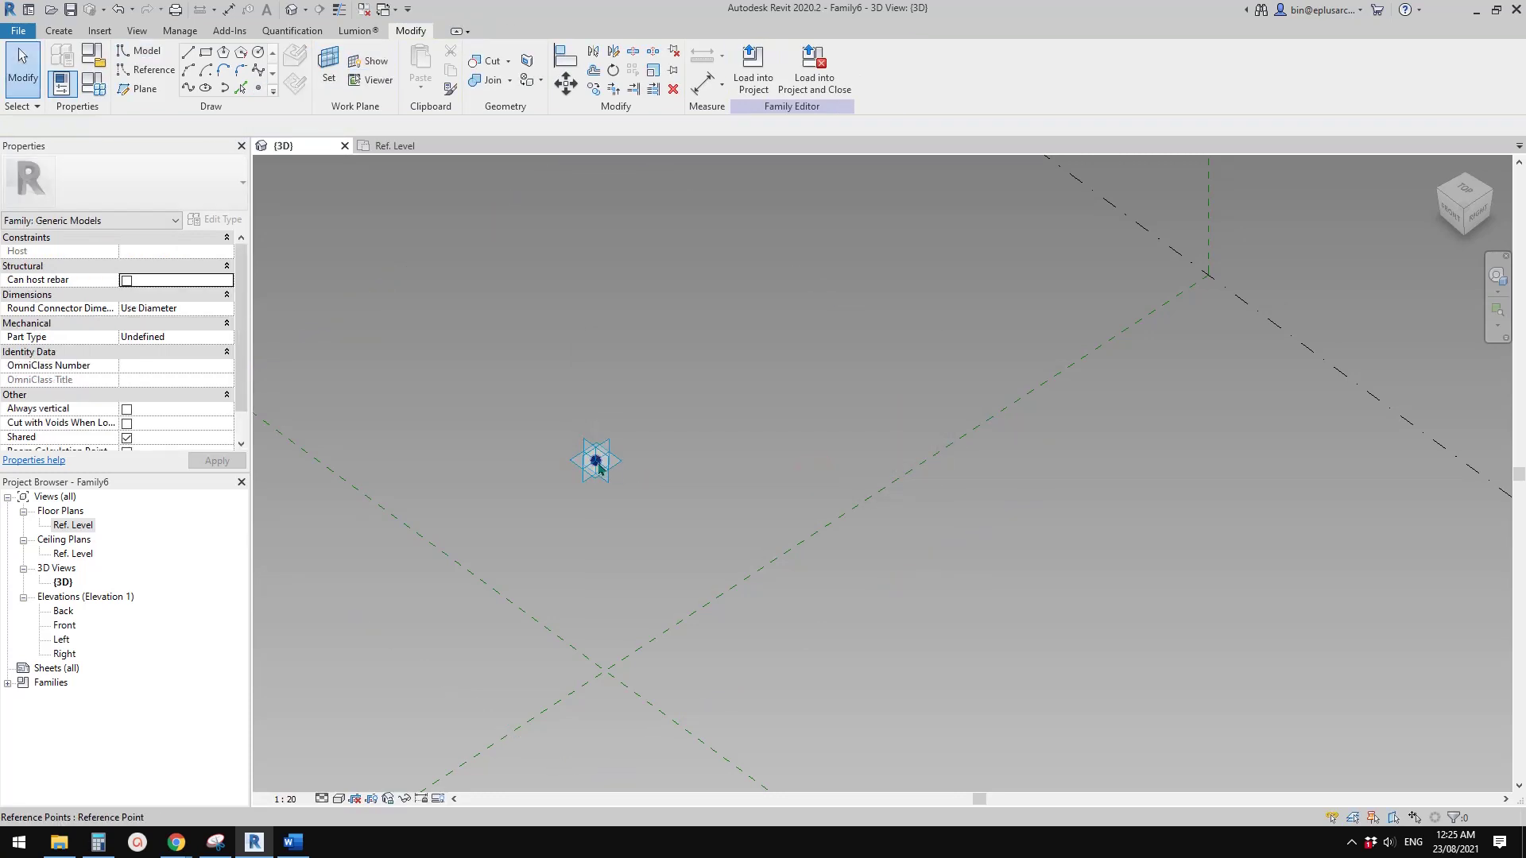
# - Raise the second reference point vertically above its host point to an offset of about 2746 mm
pyautogui.click(600, 469)
pyautogui.keyDown('shift'); pyautogui.moveTo(606, 450); pyautogui.dragTo(609, 429, button='middle'); pyautogui.keyUp('shift')
pyautogui.moveTo(608, 429); pyautogui.dragTo(597, 283)
pyautogui.keyDown('shift'); pyautogui.moveTo(632, 375); pyautogui.dragTo(587, 372, button='middle'); pyautogui.keyUp('shift')
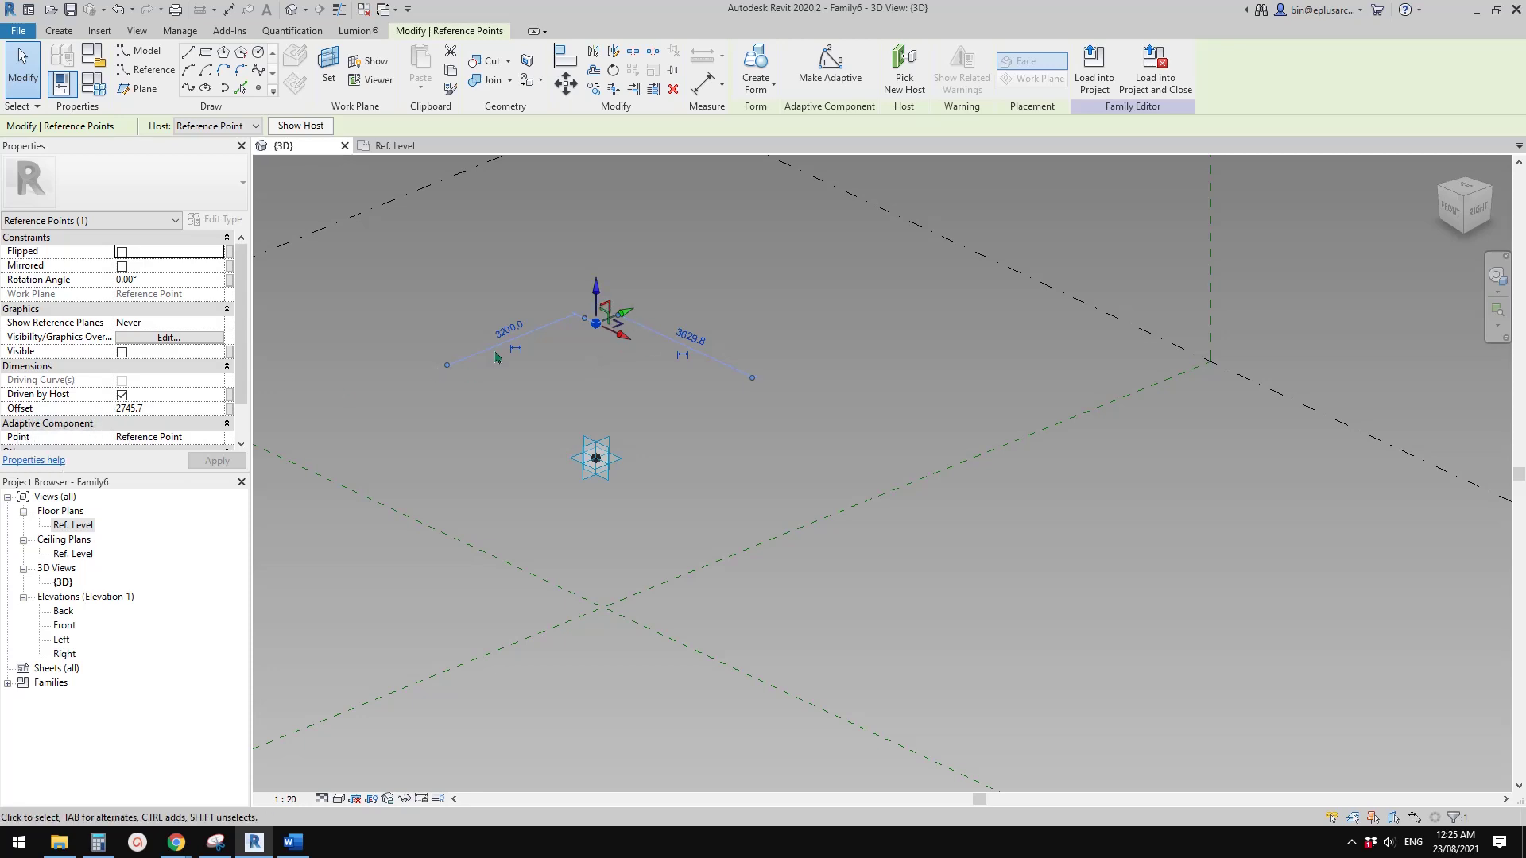
pyautogui.moveTo(674, 445); pyautogui.dragTo(684, 497, button='middle')
pyautogui.scroll(1, 639, 442)
pyautogui.scroll(1, 637, 442)
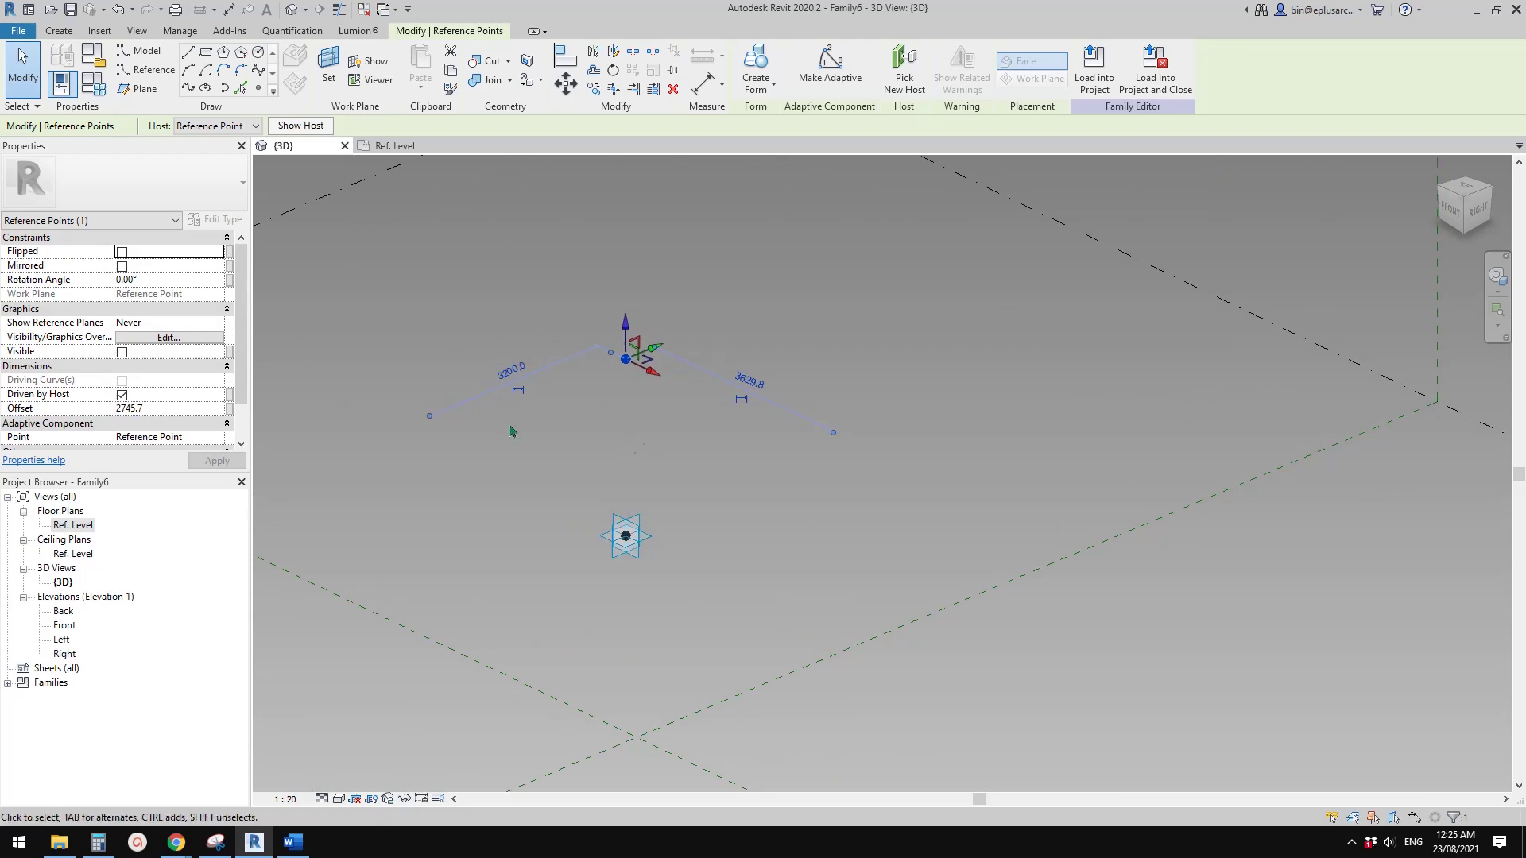
# - Associate the second point's Offset with a new family type parameter named X
pyautogui.click(230, 409)
pyautogui.click(446, 623)
pyautogui.write('x')
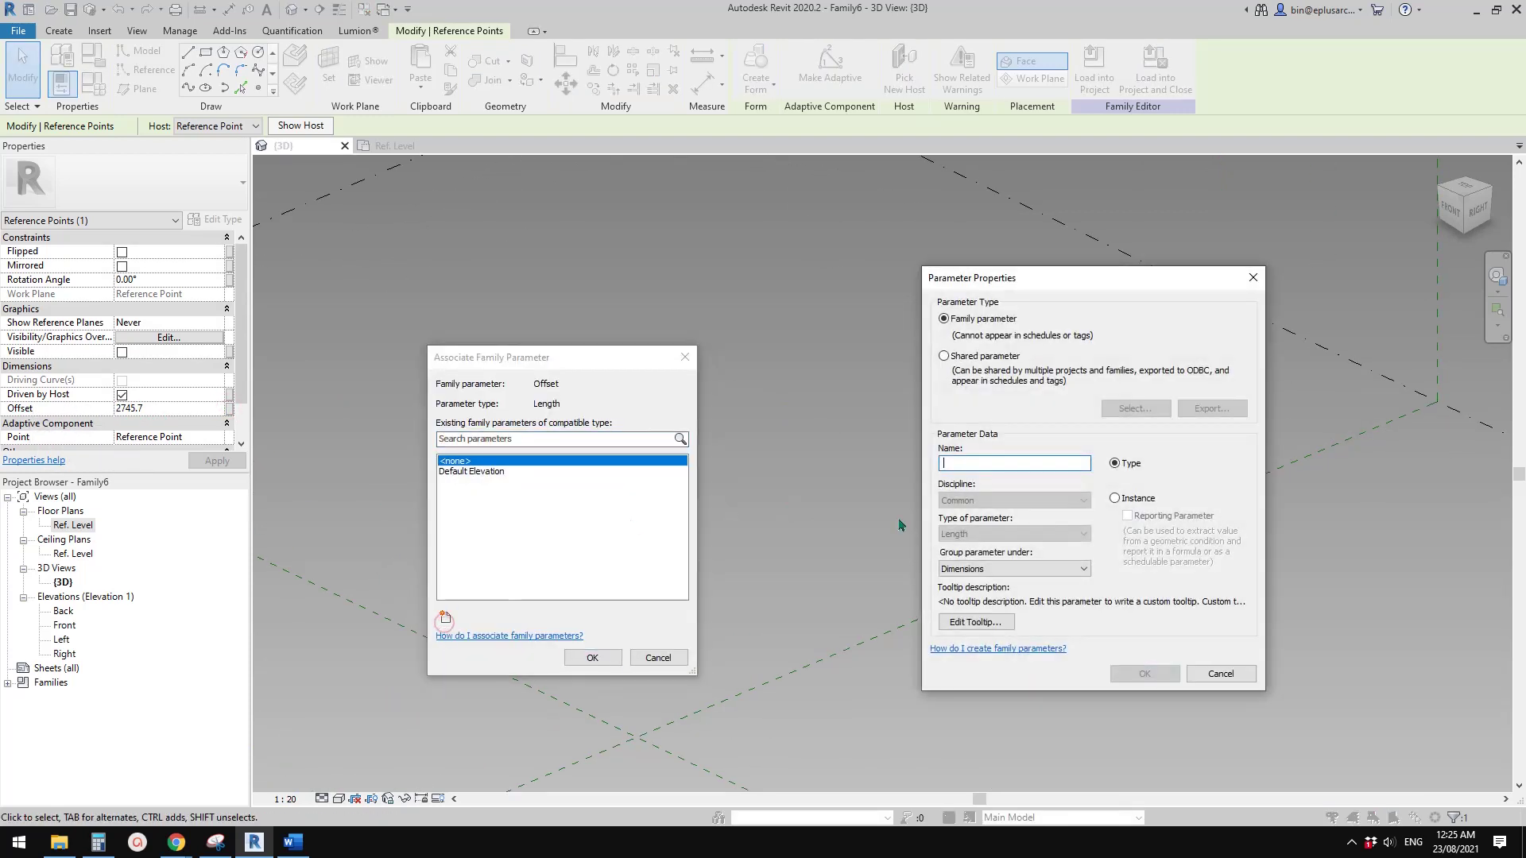
pyautogui.click(1145, 673)
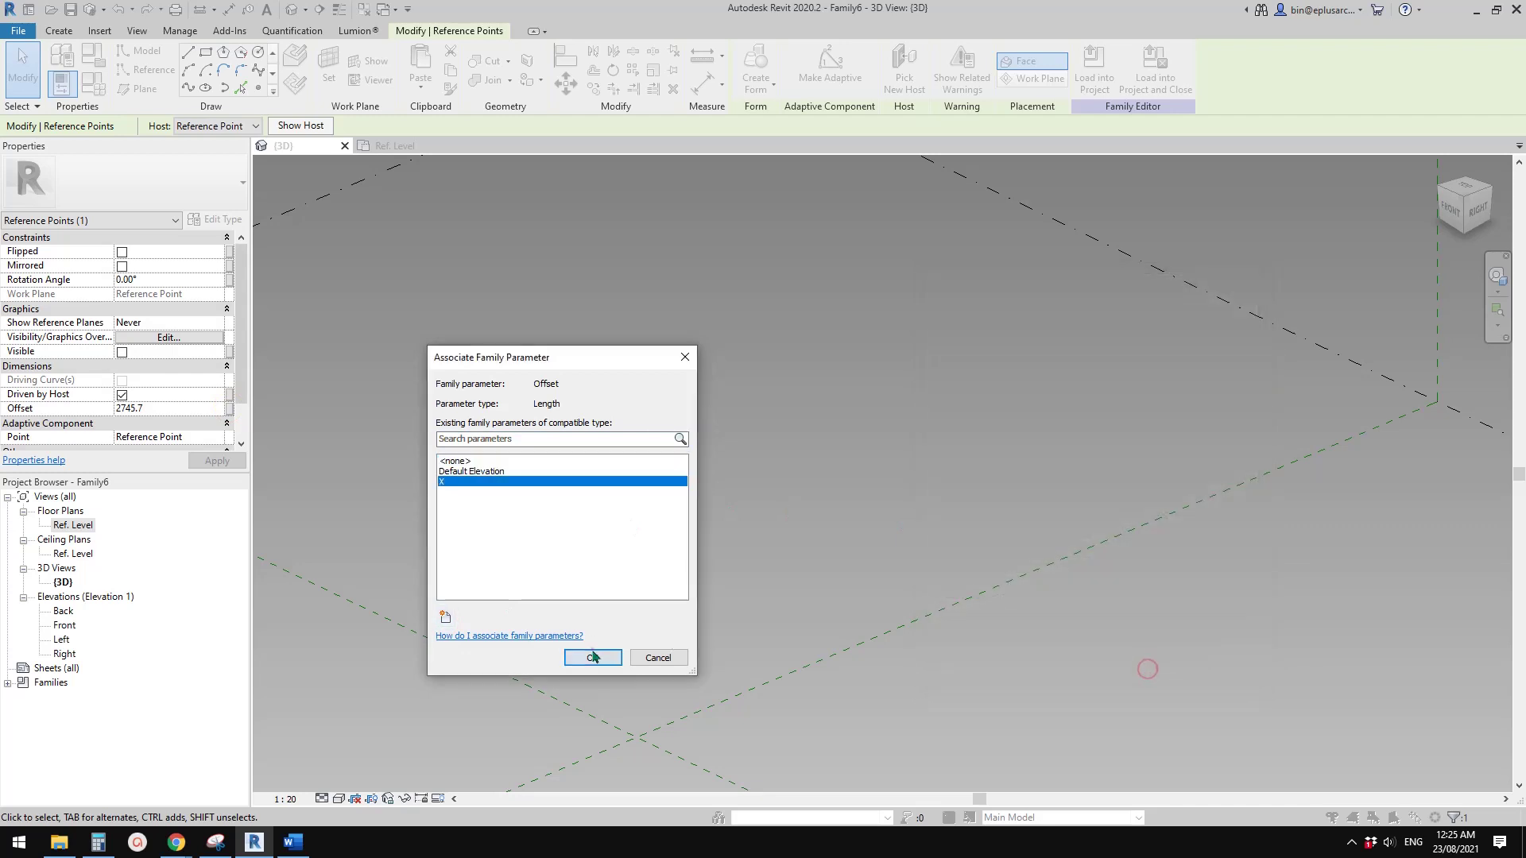
pyautogui.click(592, 657)
# - Set parameter X to -3000 in the family types, and select the hosted point to check its offset
pyautogui.click(93, 83)
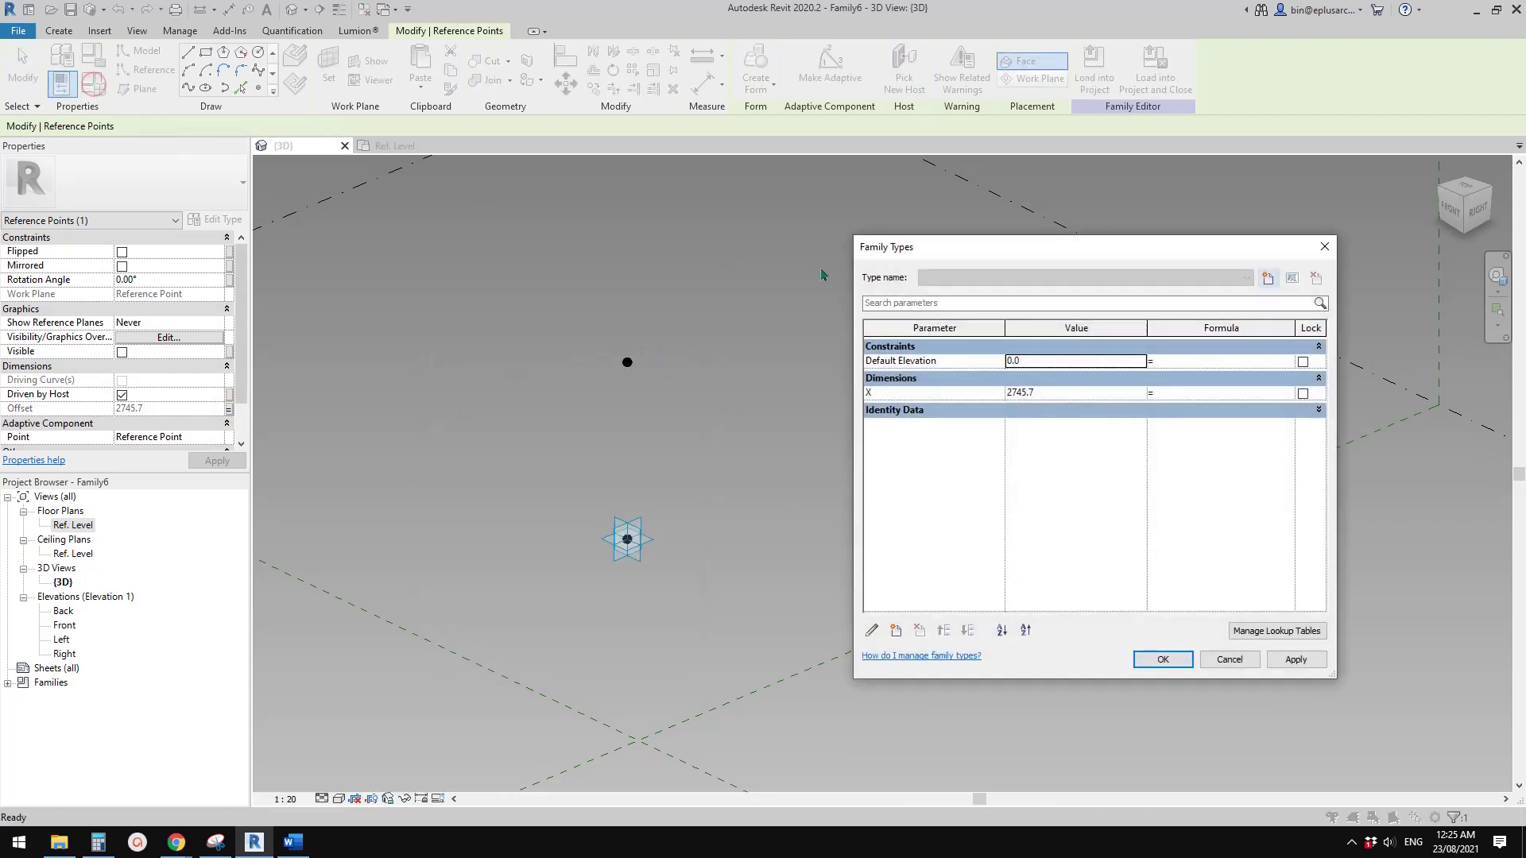
pyautogui.moveTo(926, 252); pyautogui.dragTo(935, 251)
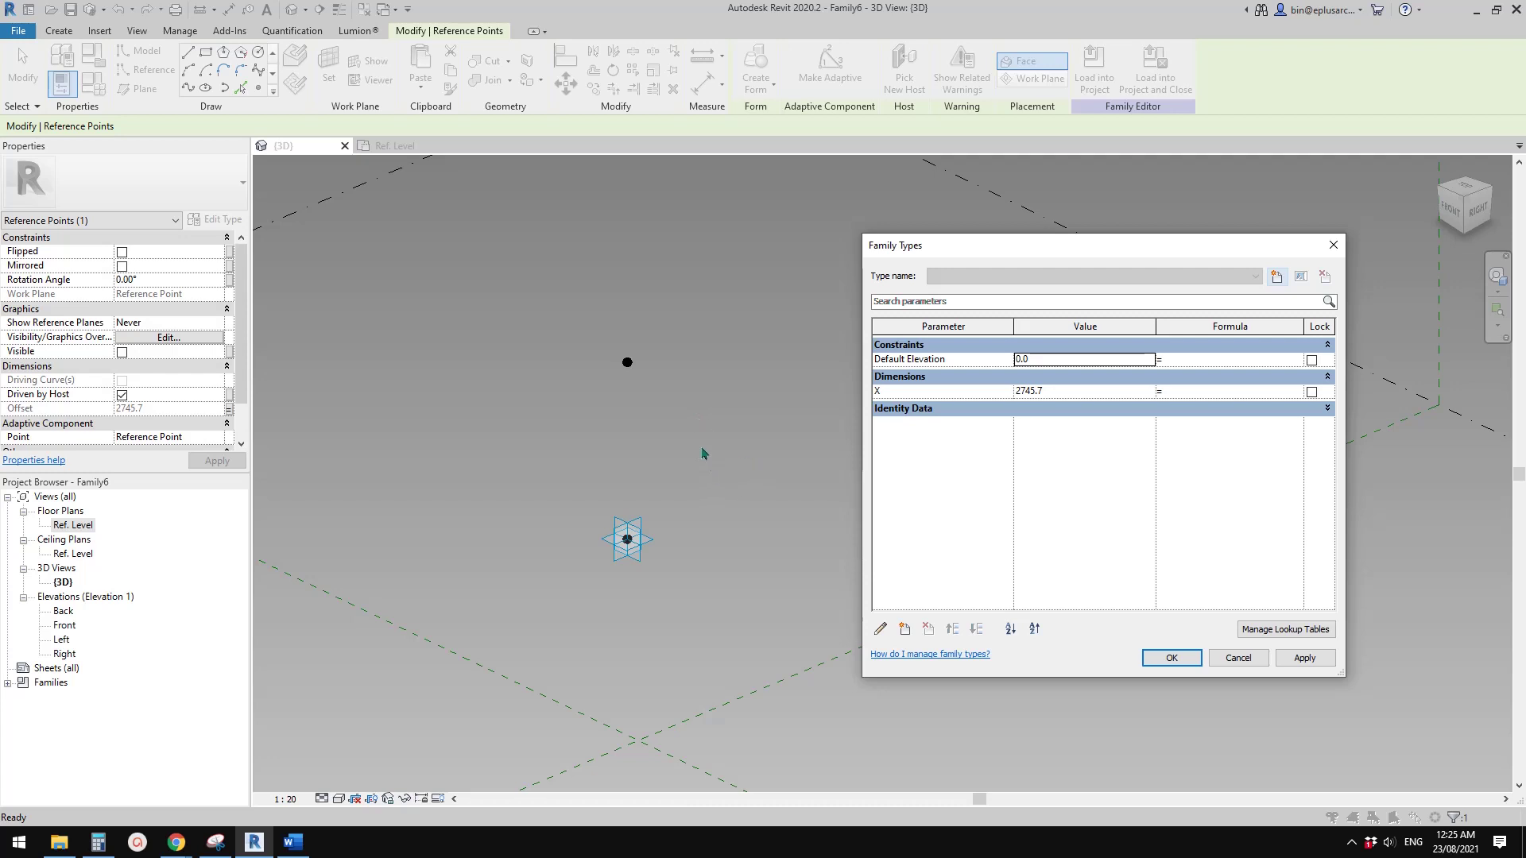
pyautogui.click(1070, 392)
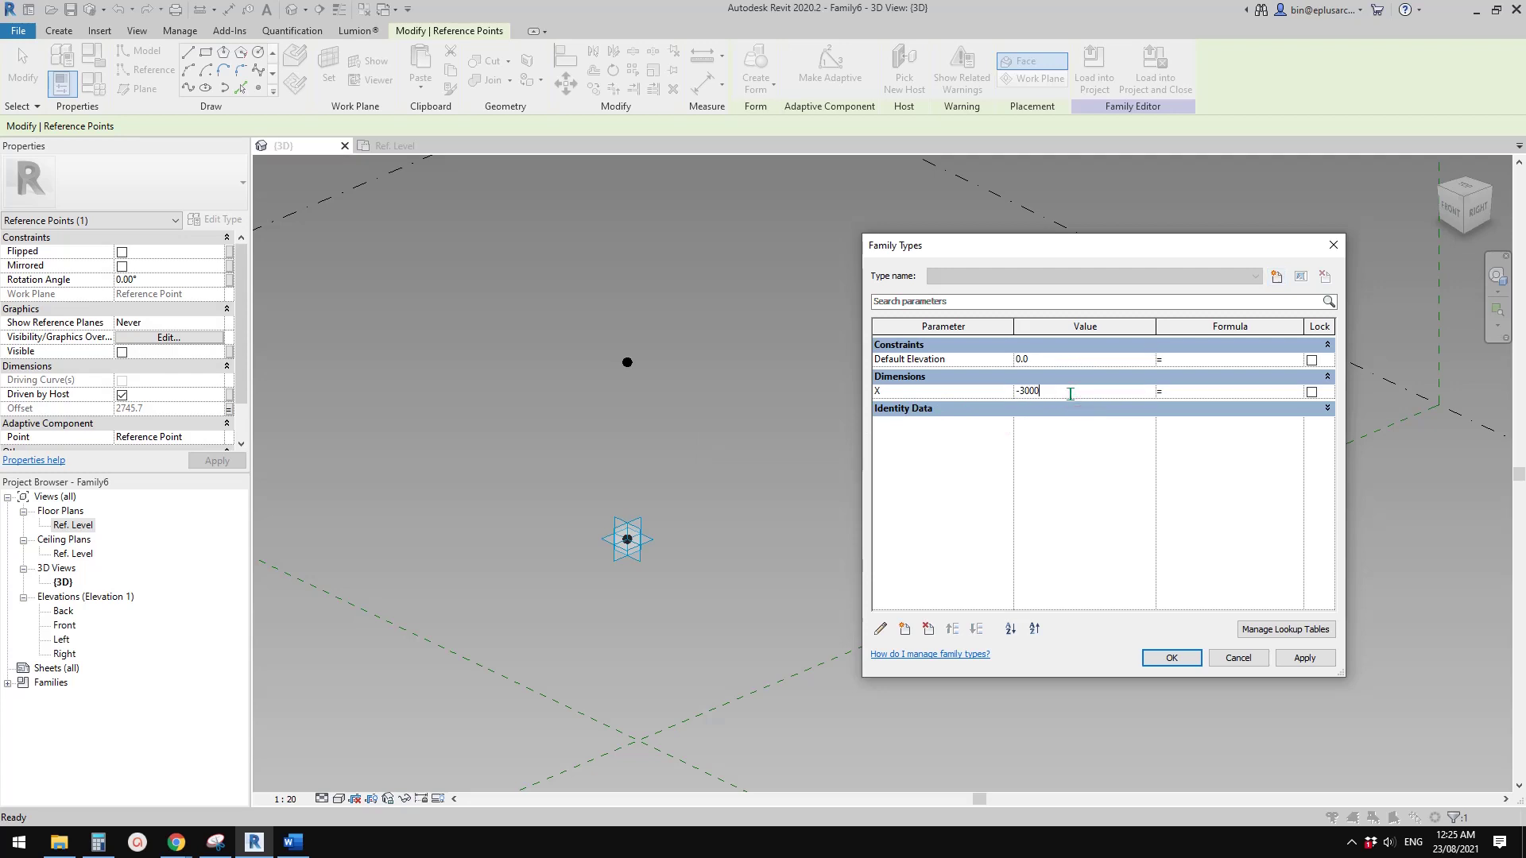
pyautogui.click(1306, 659)
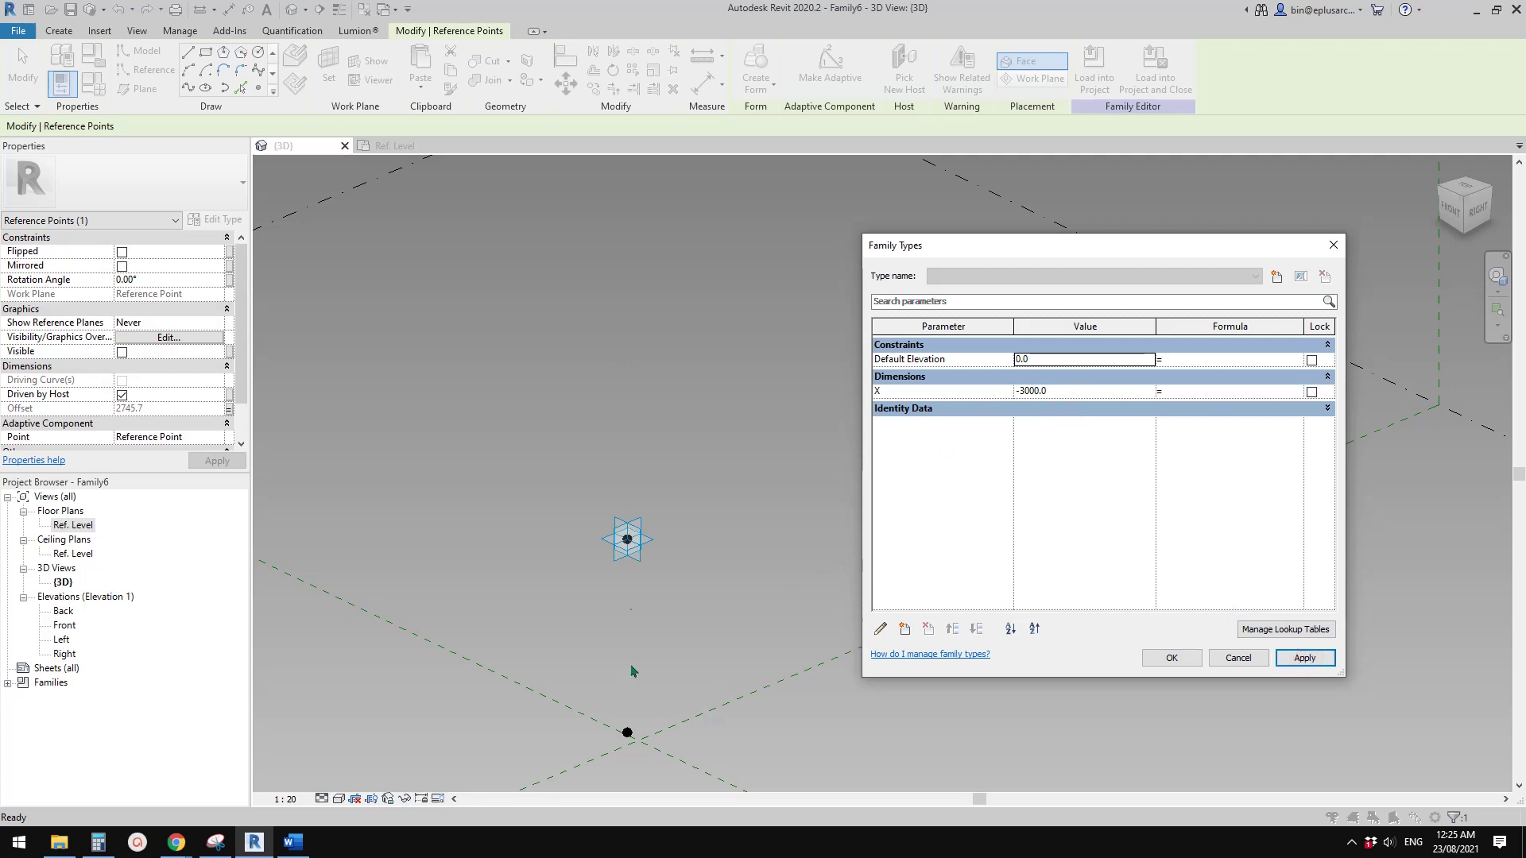
pyautogui.click(1174, 657)
pyautogui.click(625, 732)
pyautogui.moveTo(641, 753); pyautogui.dragTo(649, 620, button='middle')
pyautogui.scroll(1, 638, 589)
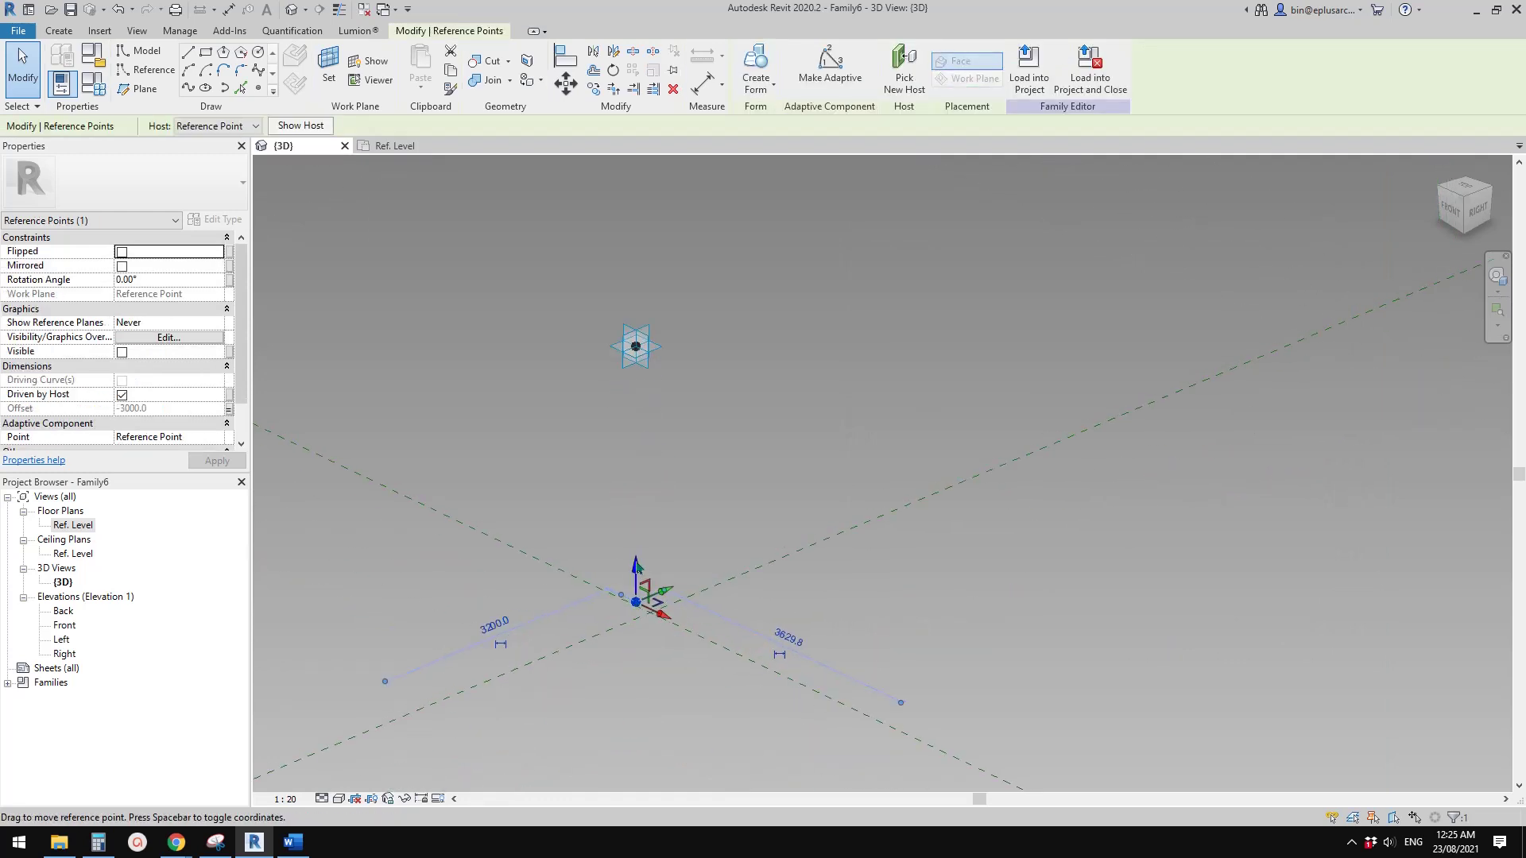
pyautogui.scroll(-1, 637, 598)
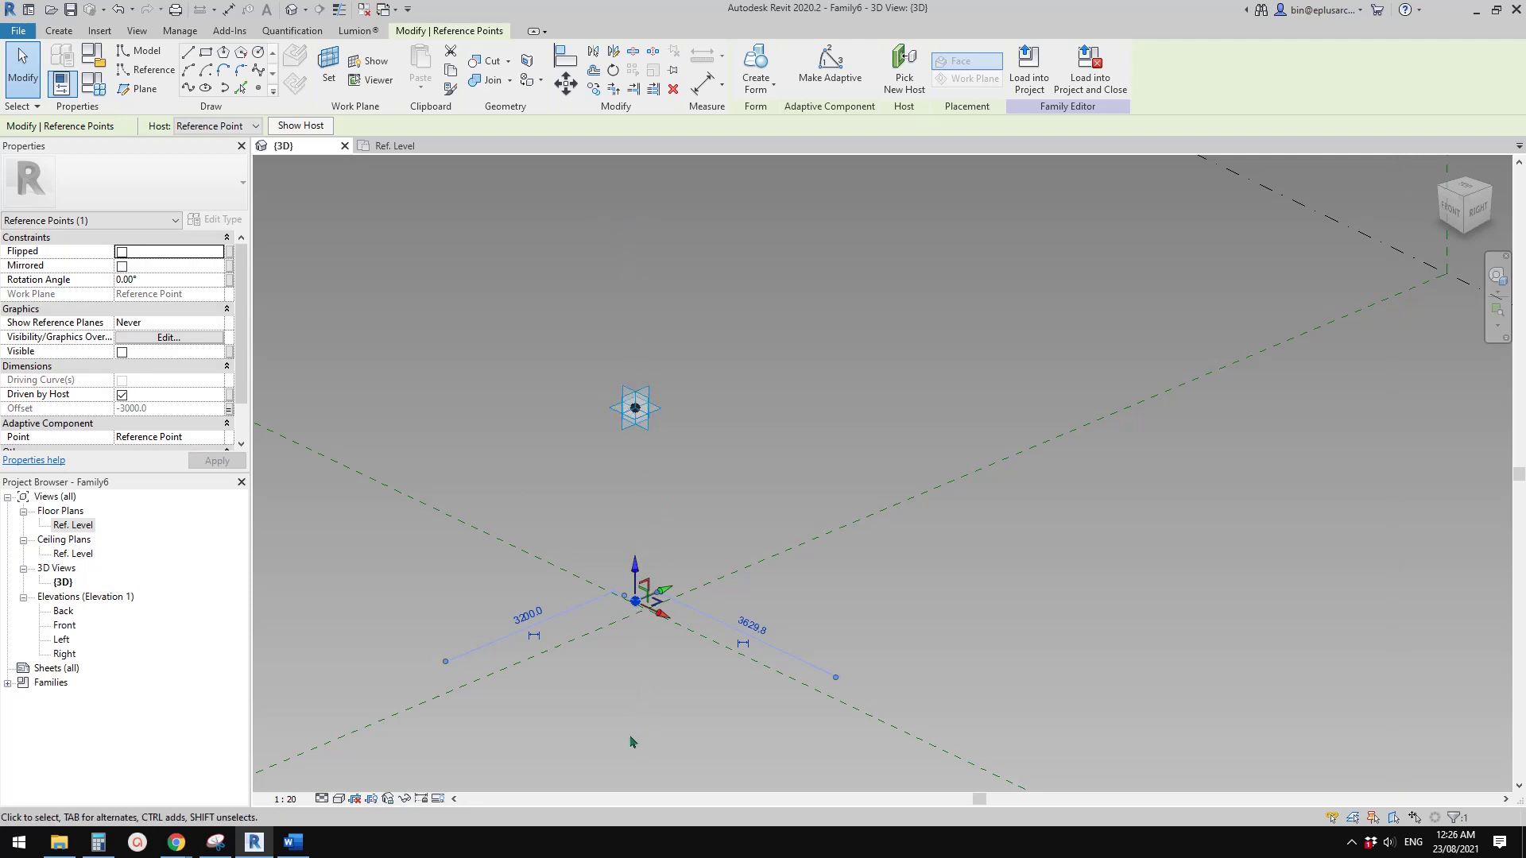
# - Change parameter X to a positive value in the family types, and select the hosted point to check its position
pyautogui.moveTo(522, 443); pyautogui.dragTo(522, 516, button='middle')
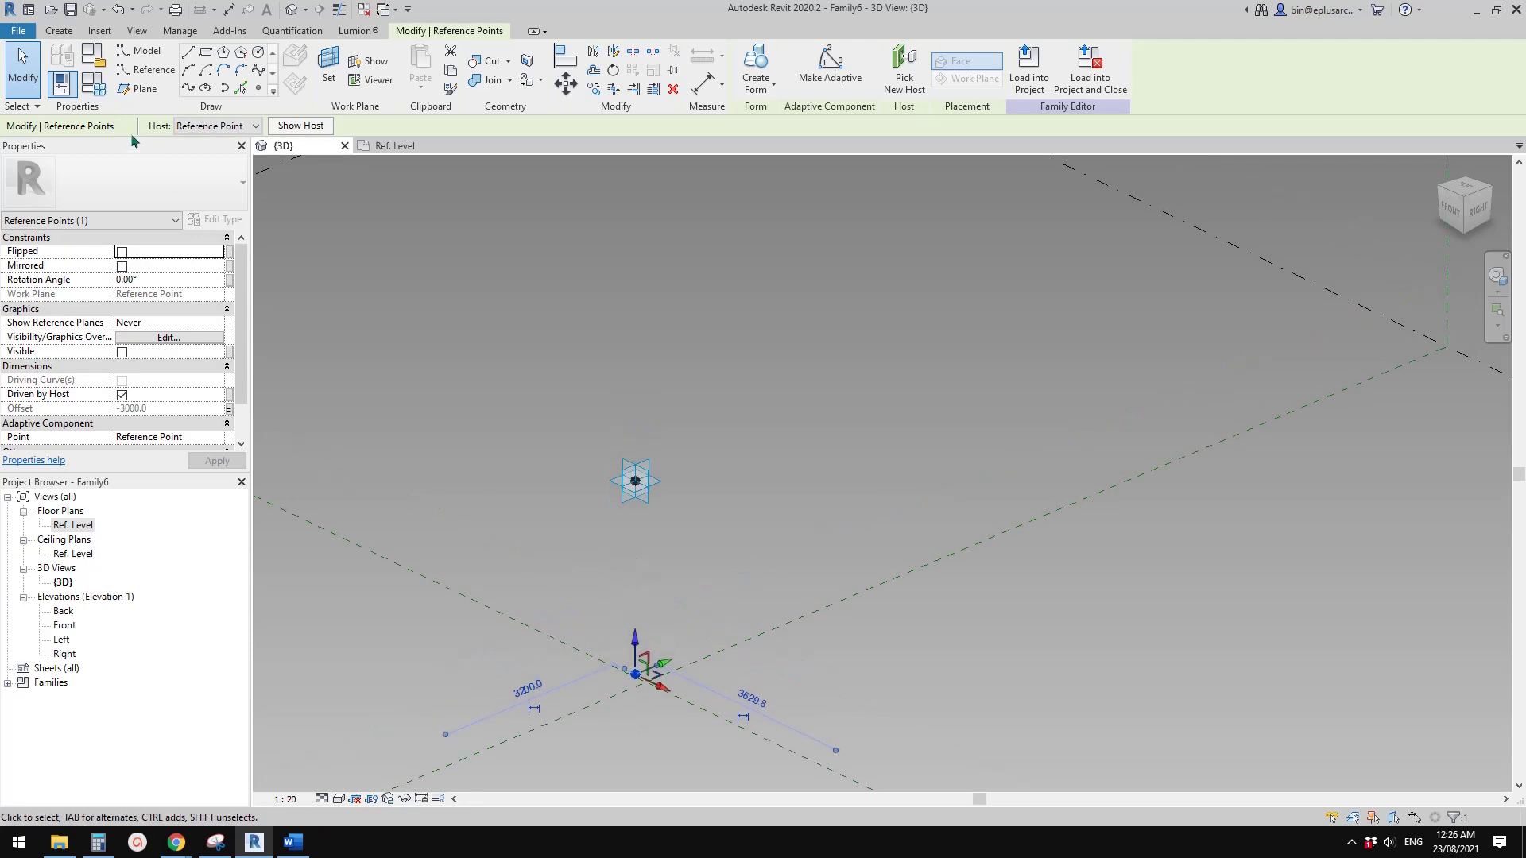
pyautogui.click(95, 82)
pyautogui.click(1073, 393)
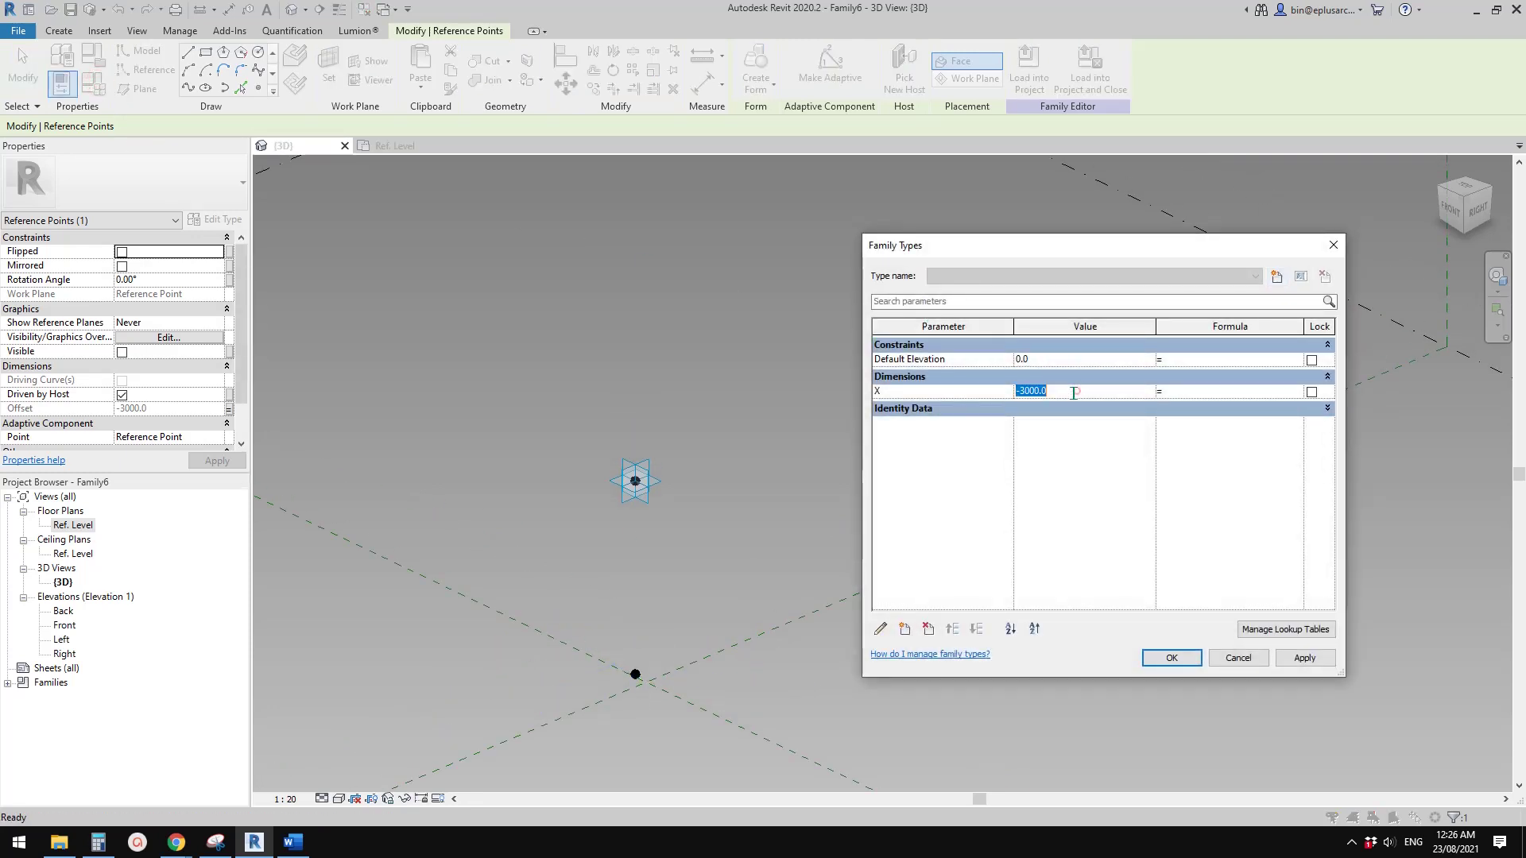
pyautogui.click(1307, 656)
pyautogui.click(1185, 653)
pyautogui.scroll(3, 624, 310)
pyautogui.click(614, 276)
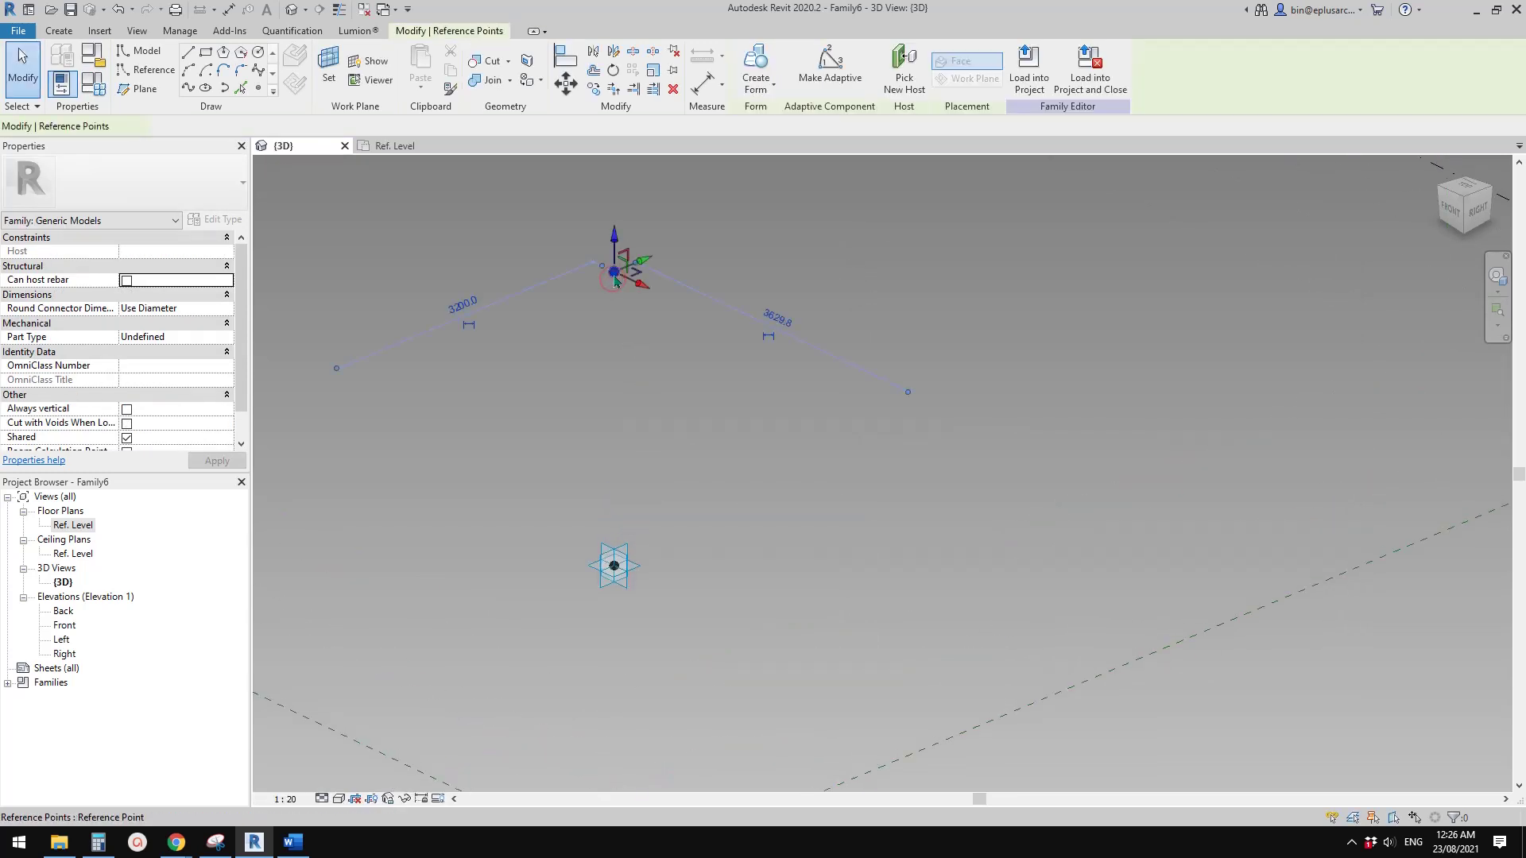
pyautogui.scroll(-2, 642, 369)
pyautogui.moveTo(622, 418)
pyautogui.mouseDown(button='middle')
pyautogui.moveTo(623, 446)
pyautogui.moveTo(618, 414)
pyautogui.moveTo(627, 405)
pyautogui.moveTo(624, 429)
pyautogui.moveTo(647, 442)
pyautogui.moveTo(642, 422)
pyautogui.mouseUp(button='middle')
pyautogui.click(623, 410)
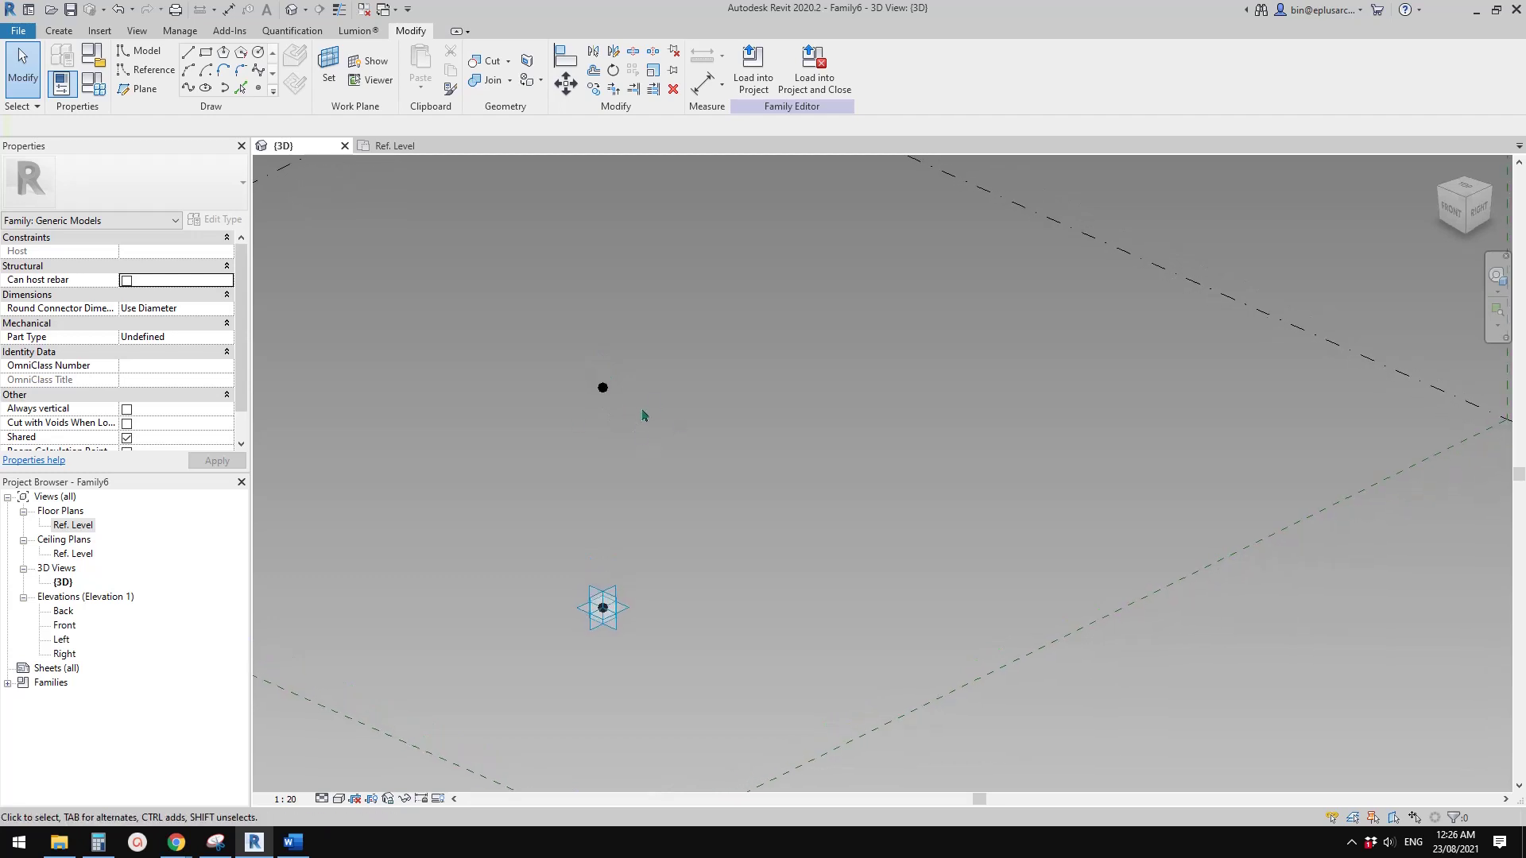
# - Set the upper reference point to always show its reference planes
pyautogui.click(603, 390)
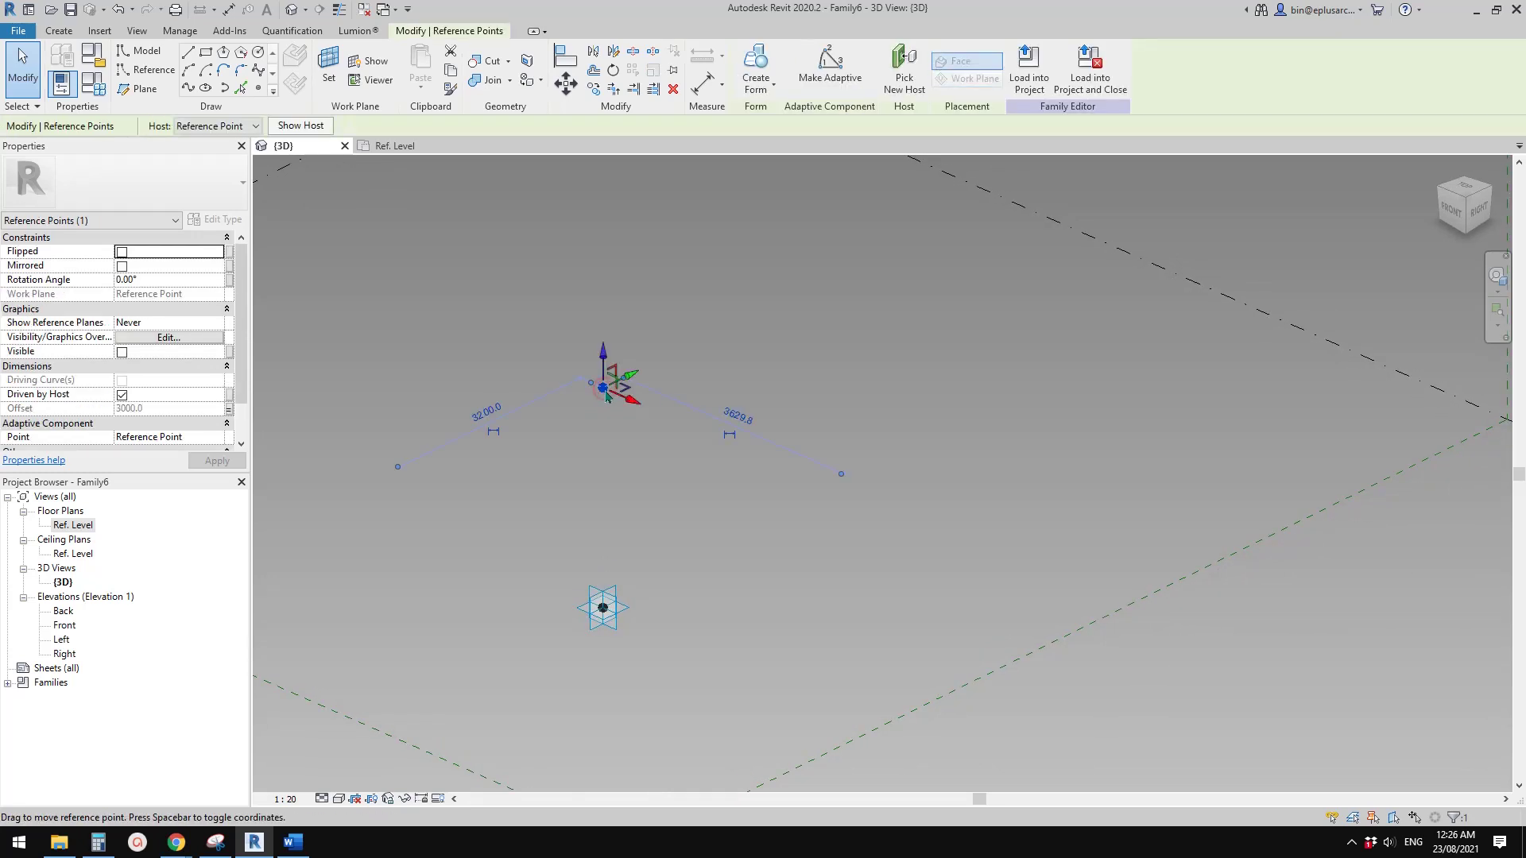
pyautogui.moveTo(601, 391); pyautogui.dragTo(658, 411, button='middle')
pyautogui.click(590, 404)
pyautogui.scroll(1, 652, 415)
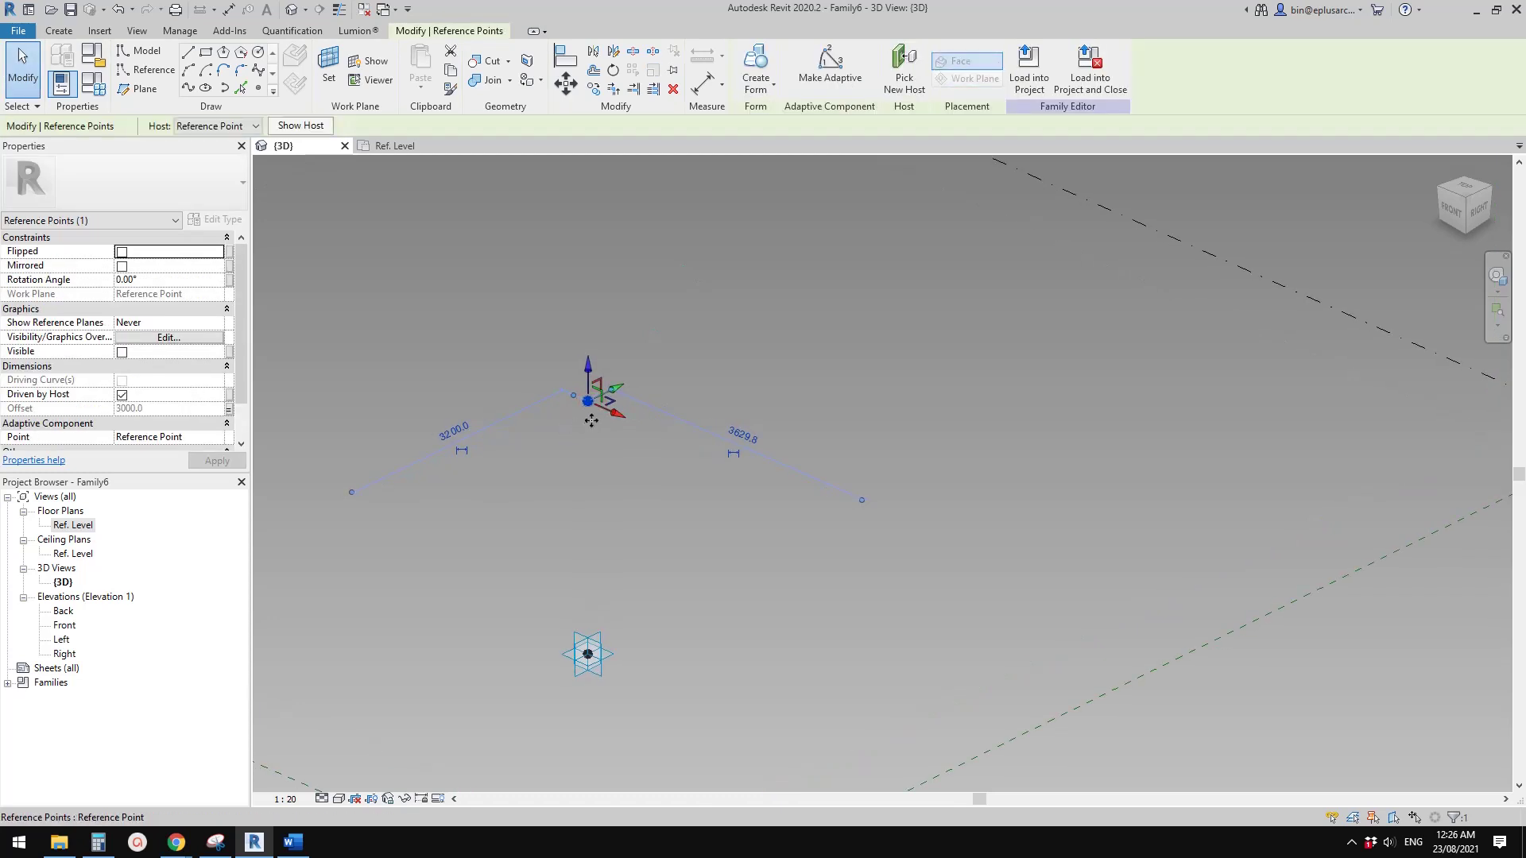
pyautogui.moveTo(714, 330); pyautogui.dragTo(720, 363, button='middle')
pyautogui.keyDown('shift'); pyautogui.moveTo(646, 436); pyautogui.dragTo(632, 436, button='middle'); pyautogui.keyUp('shift')
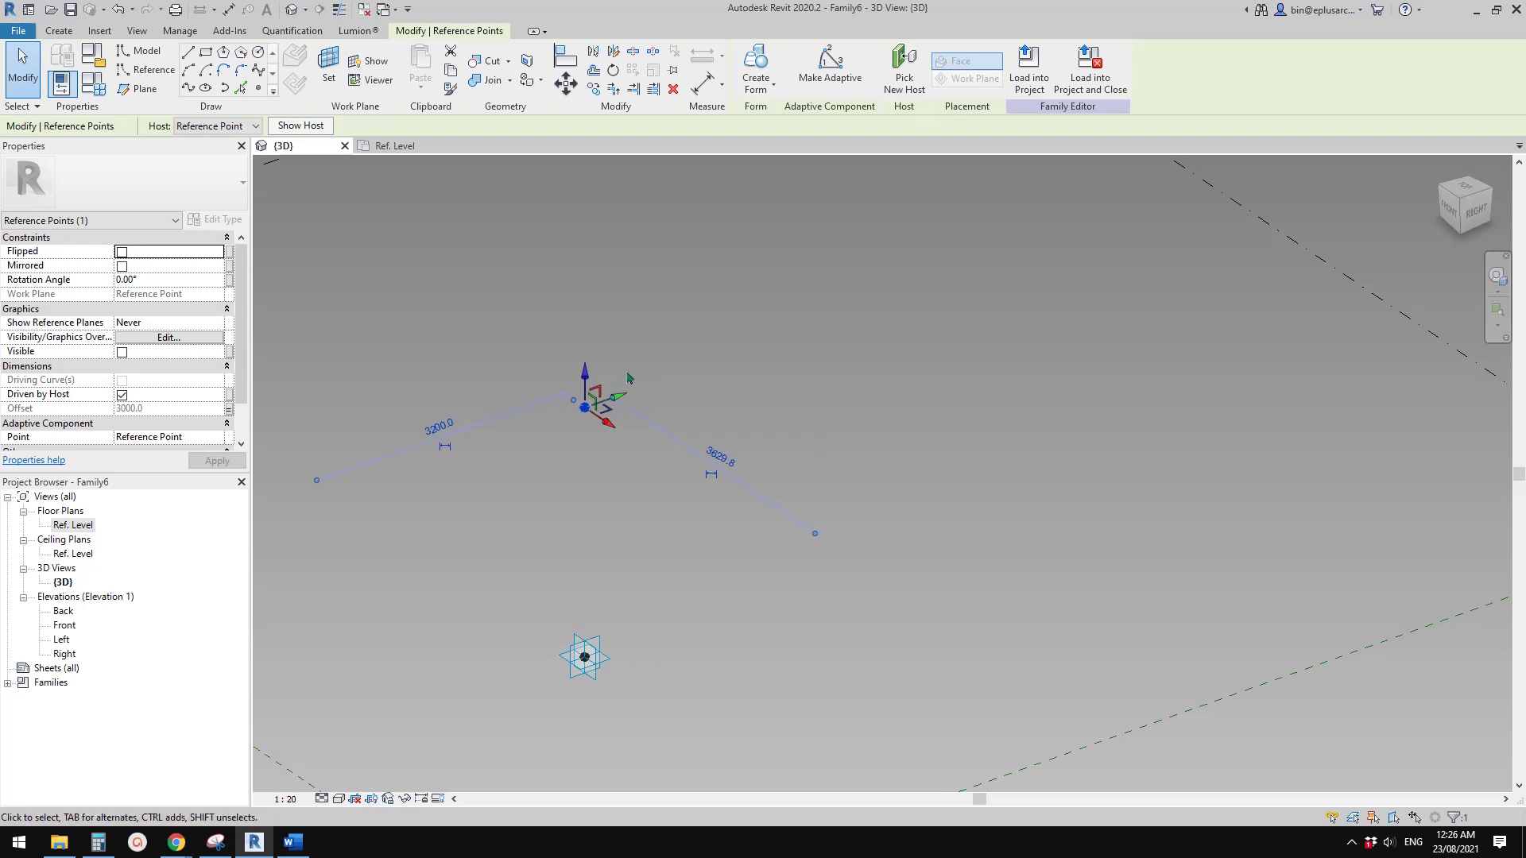
pyautogui.keyDown('shift'); pyautogui.moveTo(654, 373); pyautogui.dragTo(630, 410, button='middle'); pyautogui.keyUp('shift')
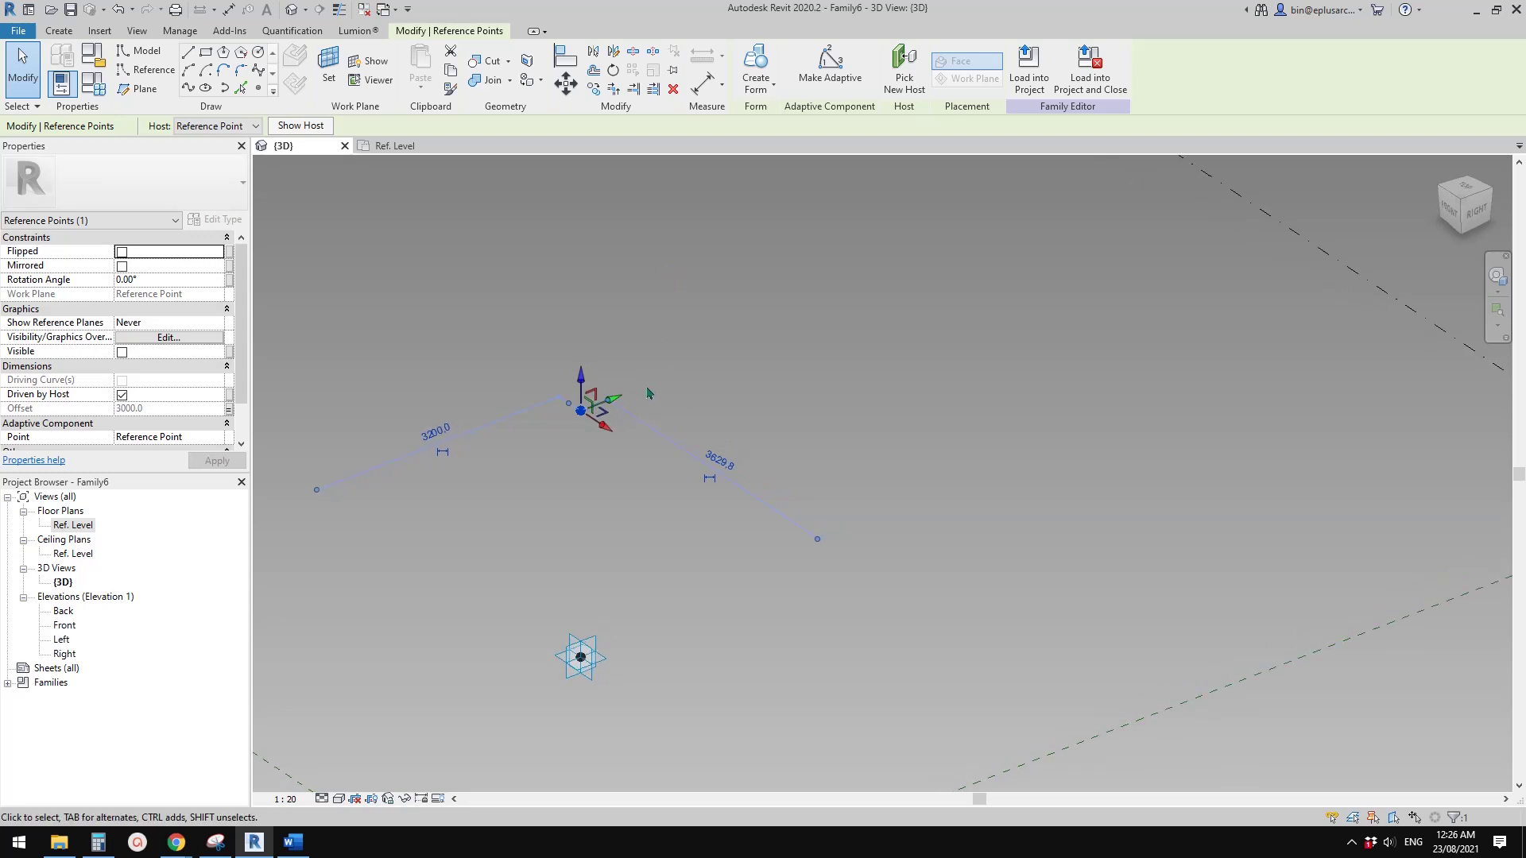
pyautogui.keyDown('shift'); pyautogui.moveTo(644, 391); pyautogui.dragTo(630, 369, button='middle'); pyautogui.keyUp('shift')
pyautogui.moveTo(771, 253); pyautogui.dragTo(799, 174, button='middle')
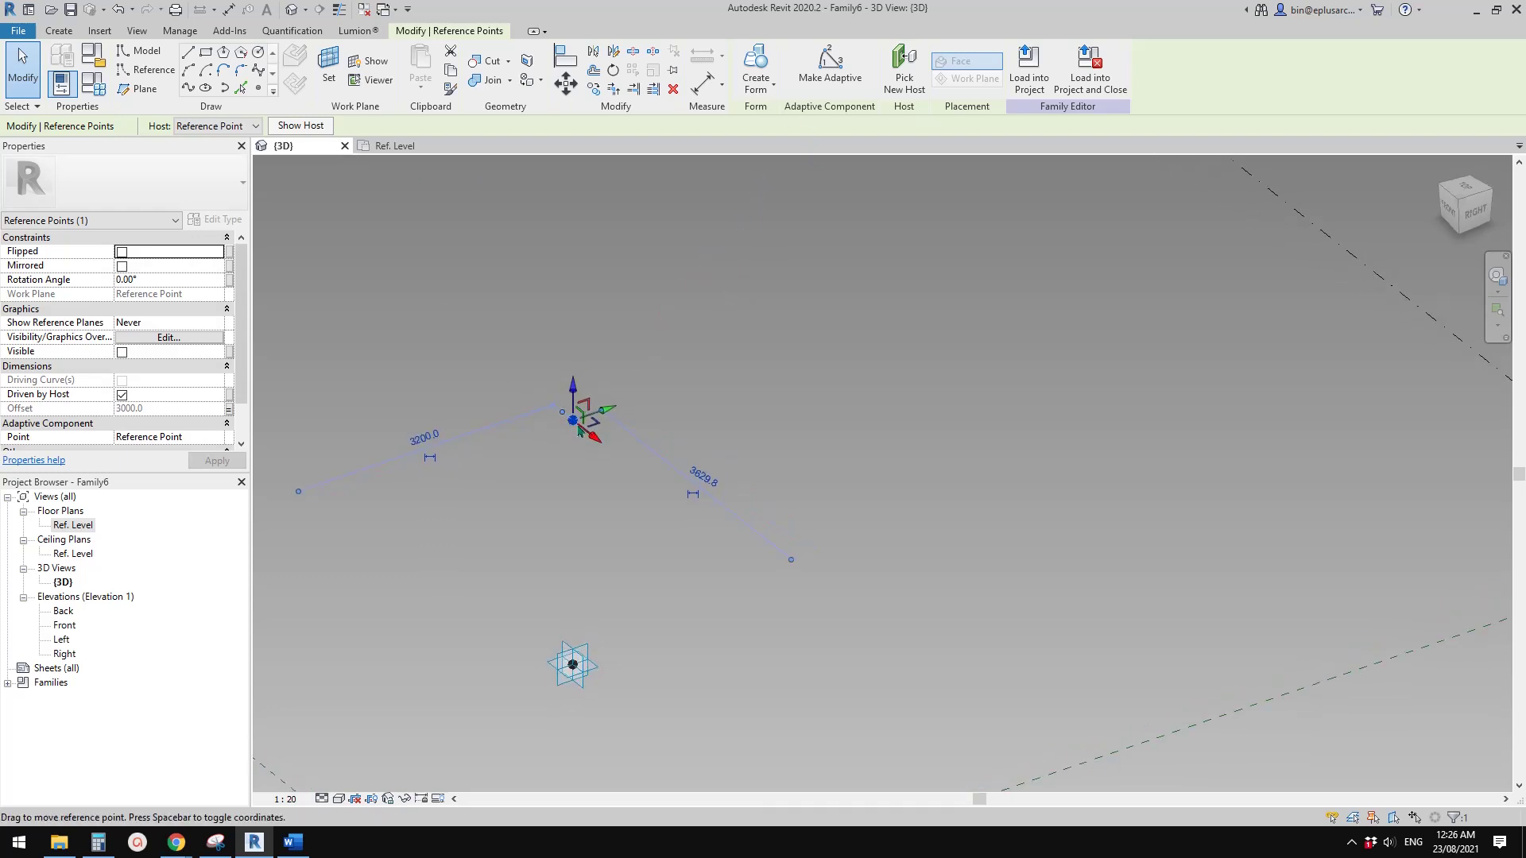
pyautogui.click(217, 324)
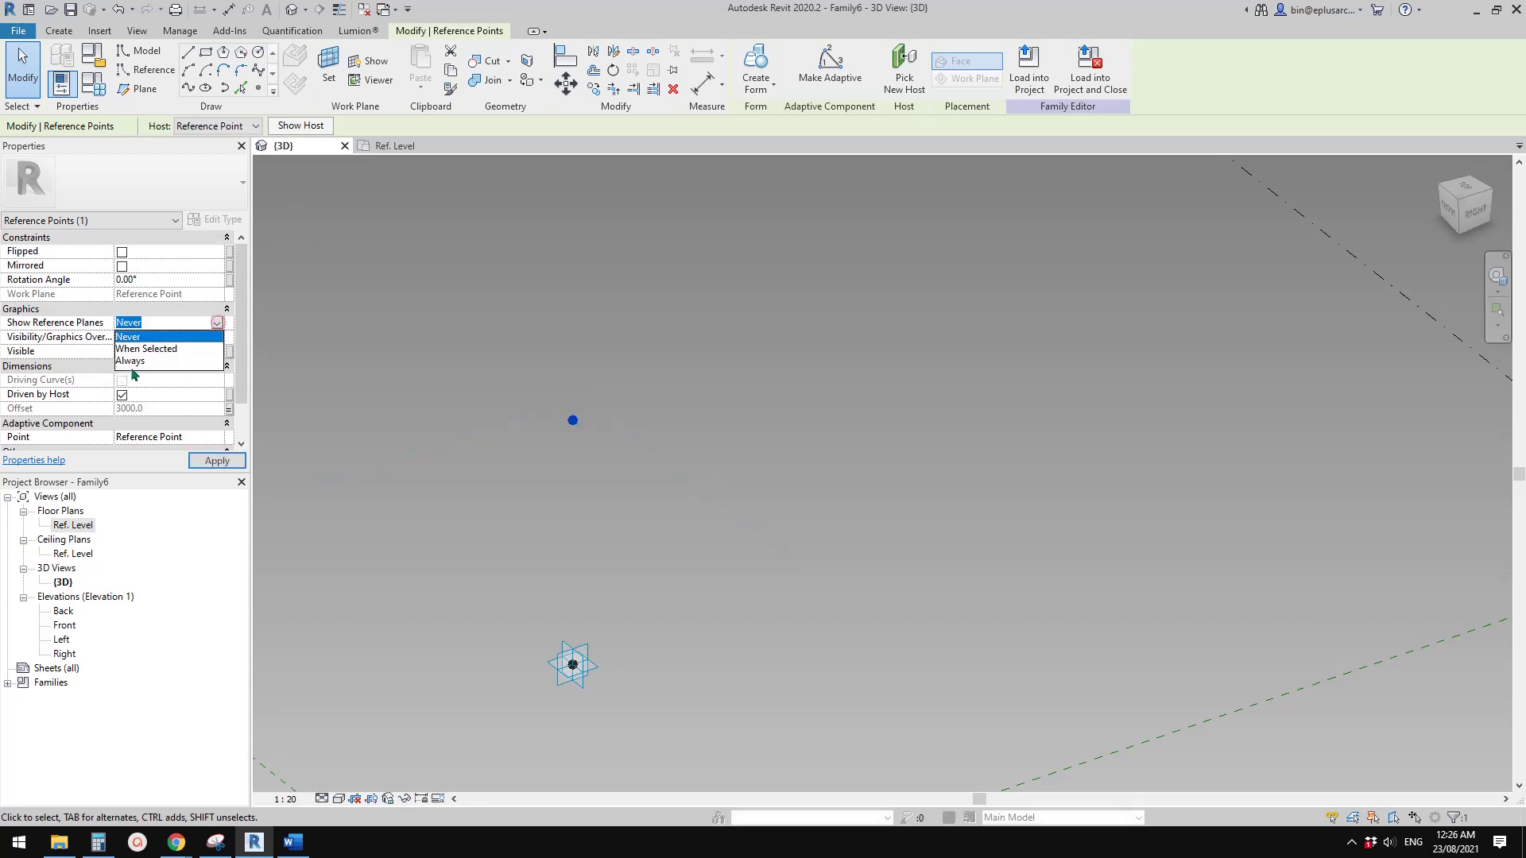
pyautogui.click(131, 360)
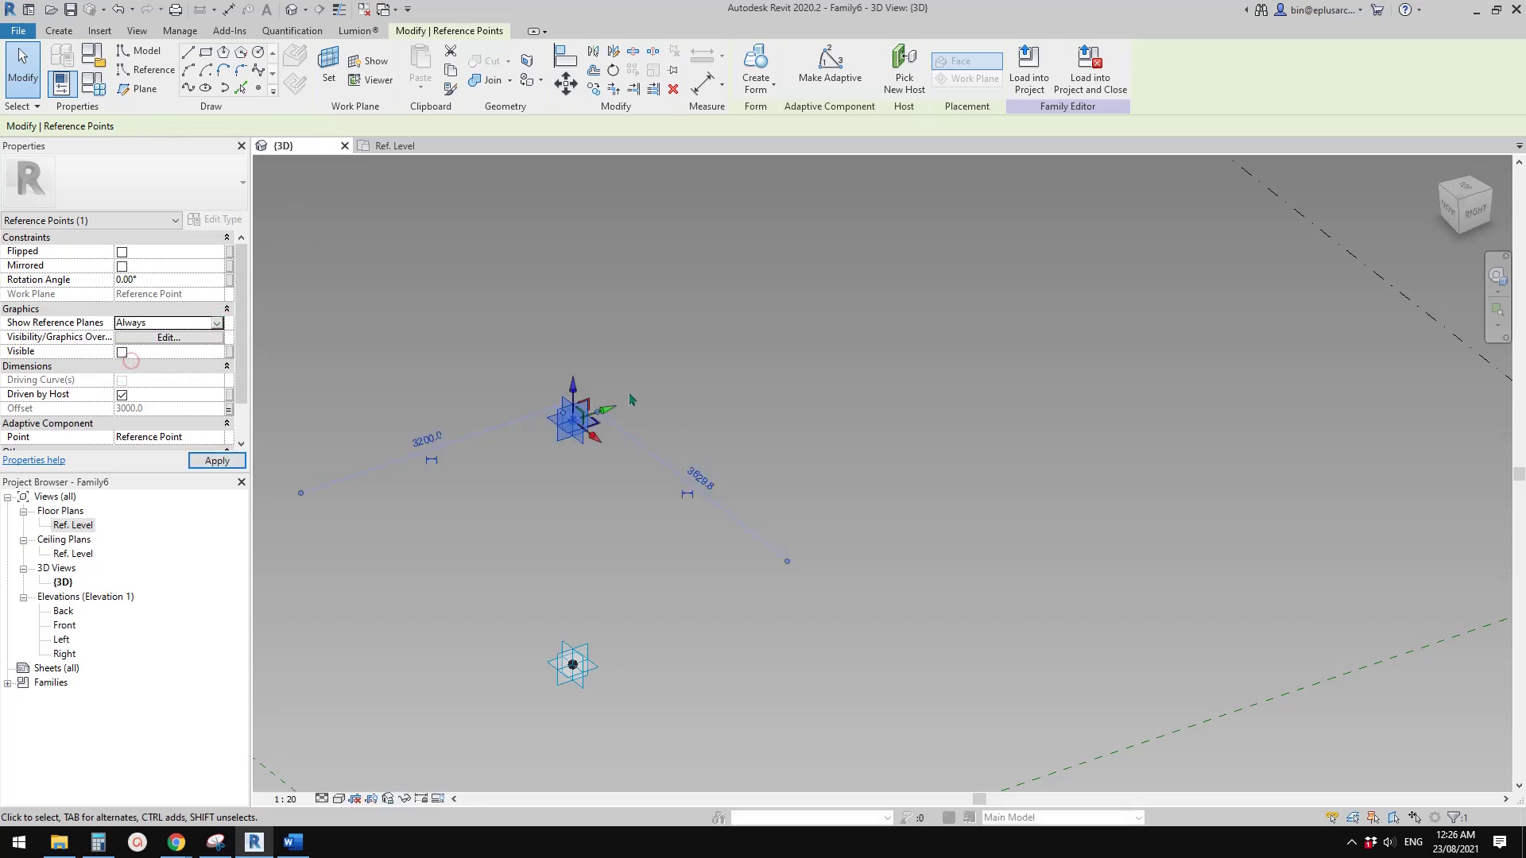
pyautogui.click(681, 435)
# - Place a third reference point directly on the upper point, hosted on that point's vertical reference plane
pyautogui.click(258, 91)
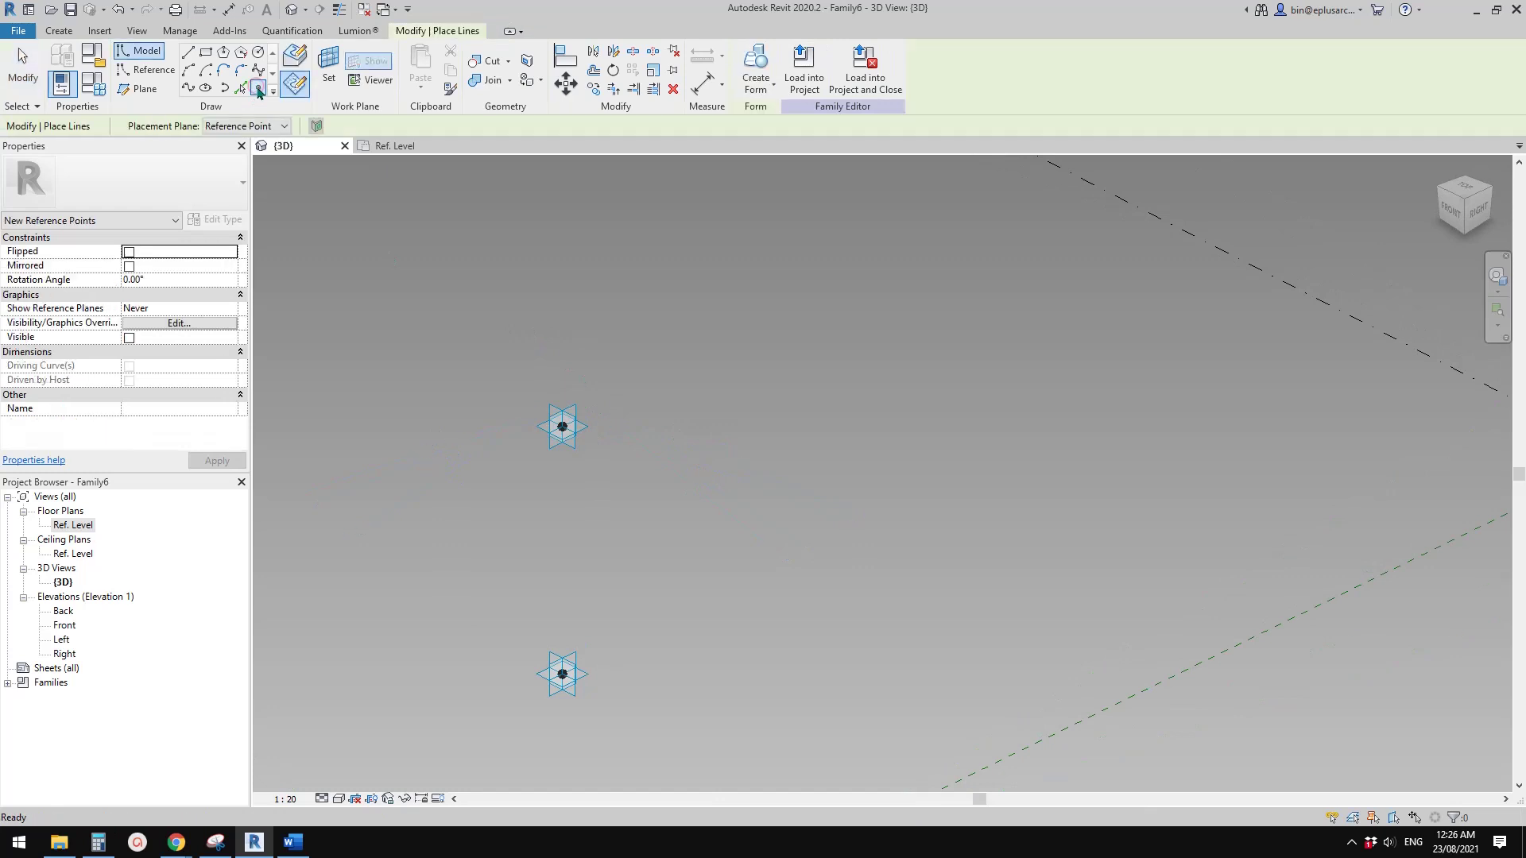
pyautogui.click(328, 68)
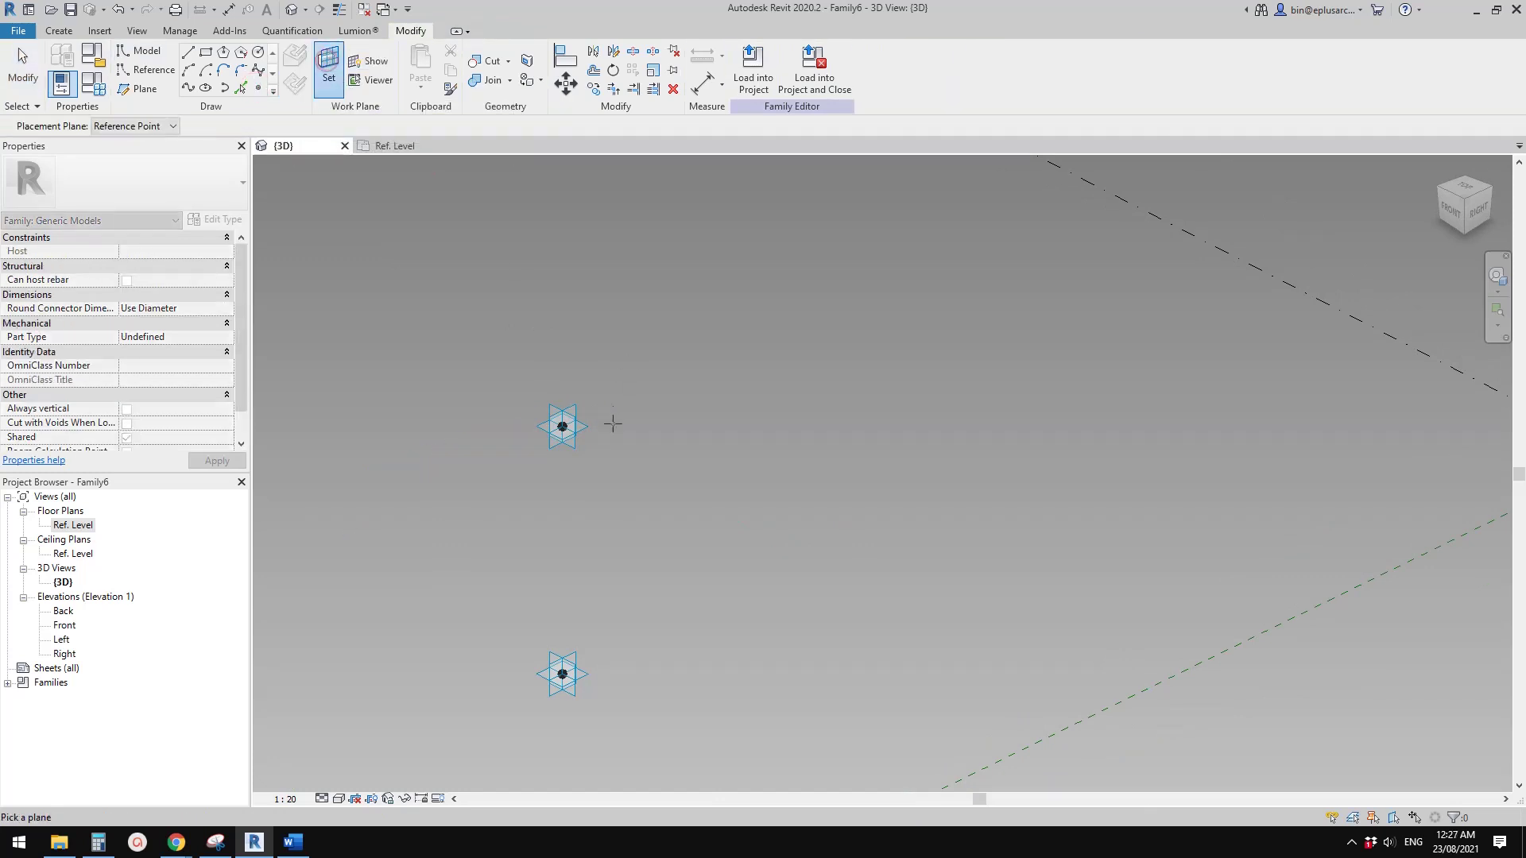
pyautogui.keyDown('shift'); pyautogui.moveTo(654, 446); pyautogui.dragTo(367, 443, button='middle'); pyautogui.keyUp('shift')
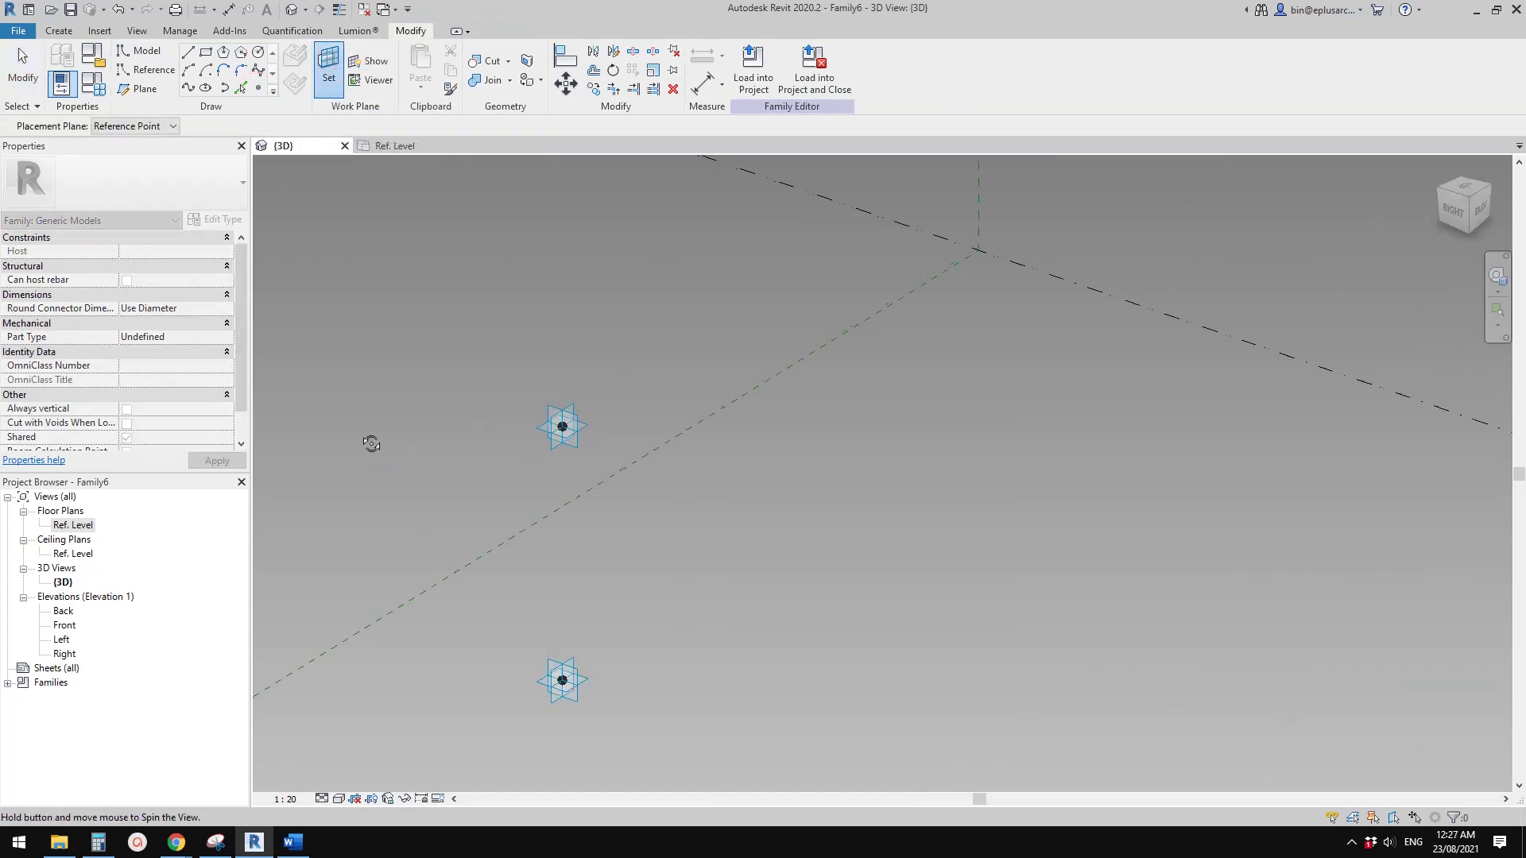
pyautogui.click(577, 449)
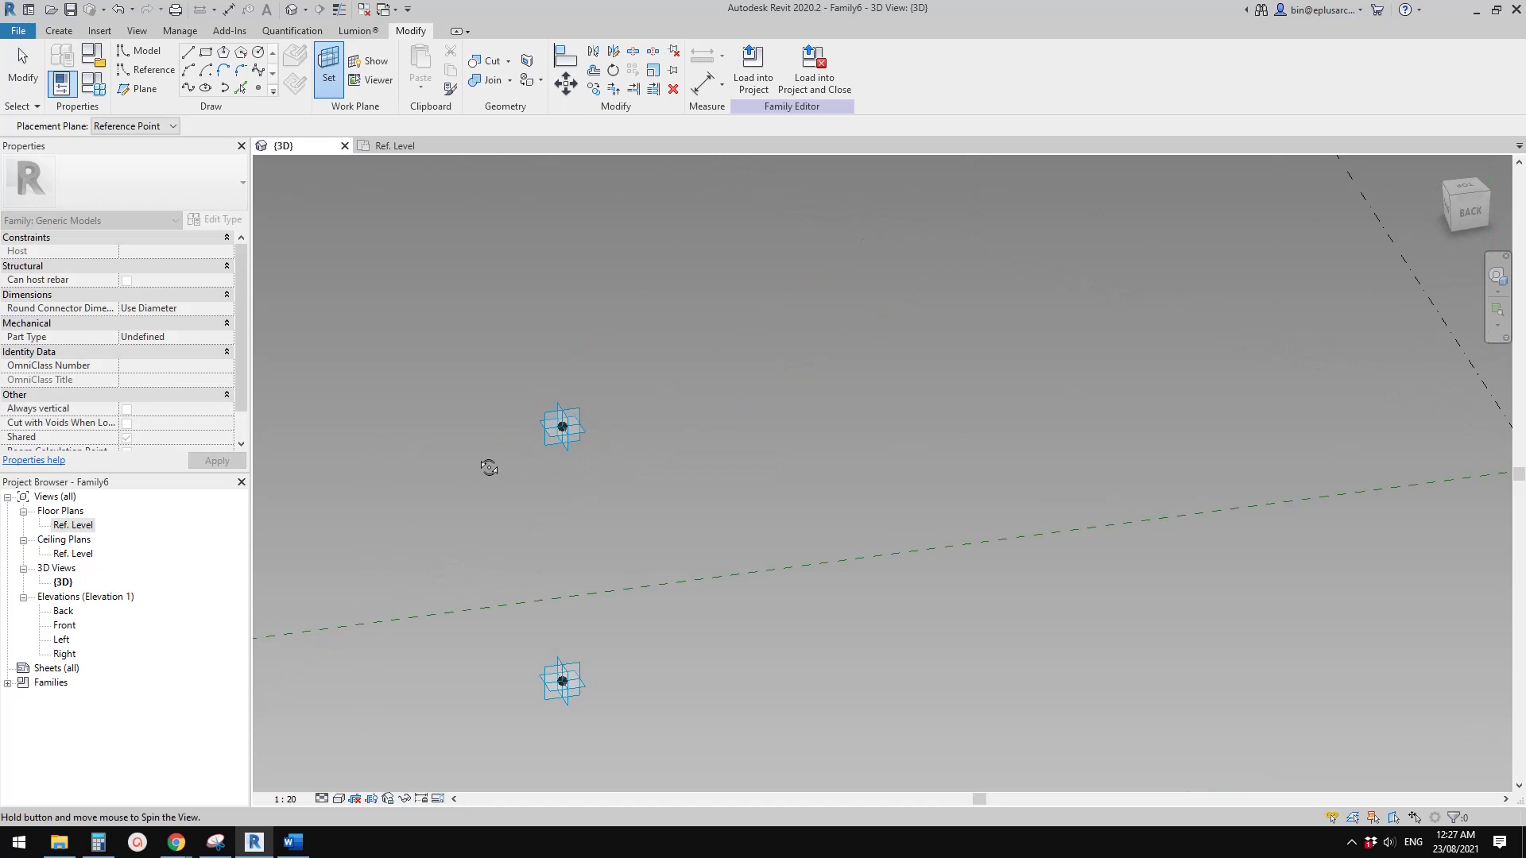
pyautogui.click(565, 430)
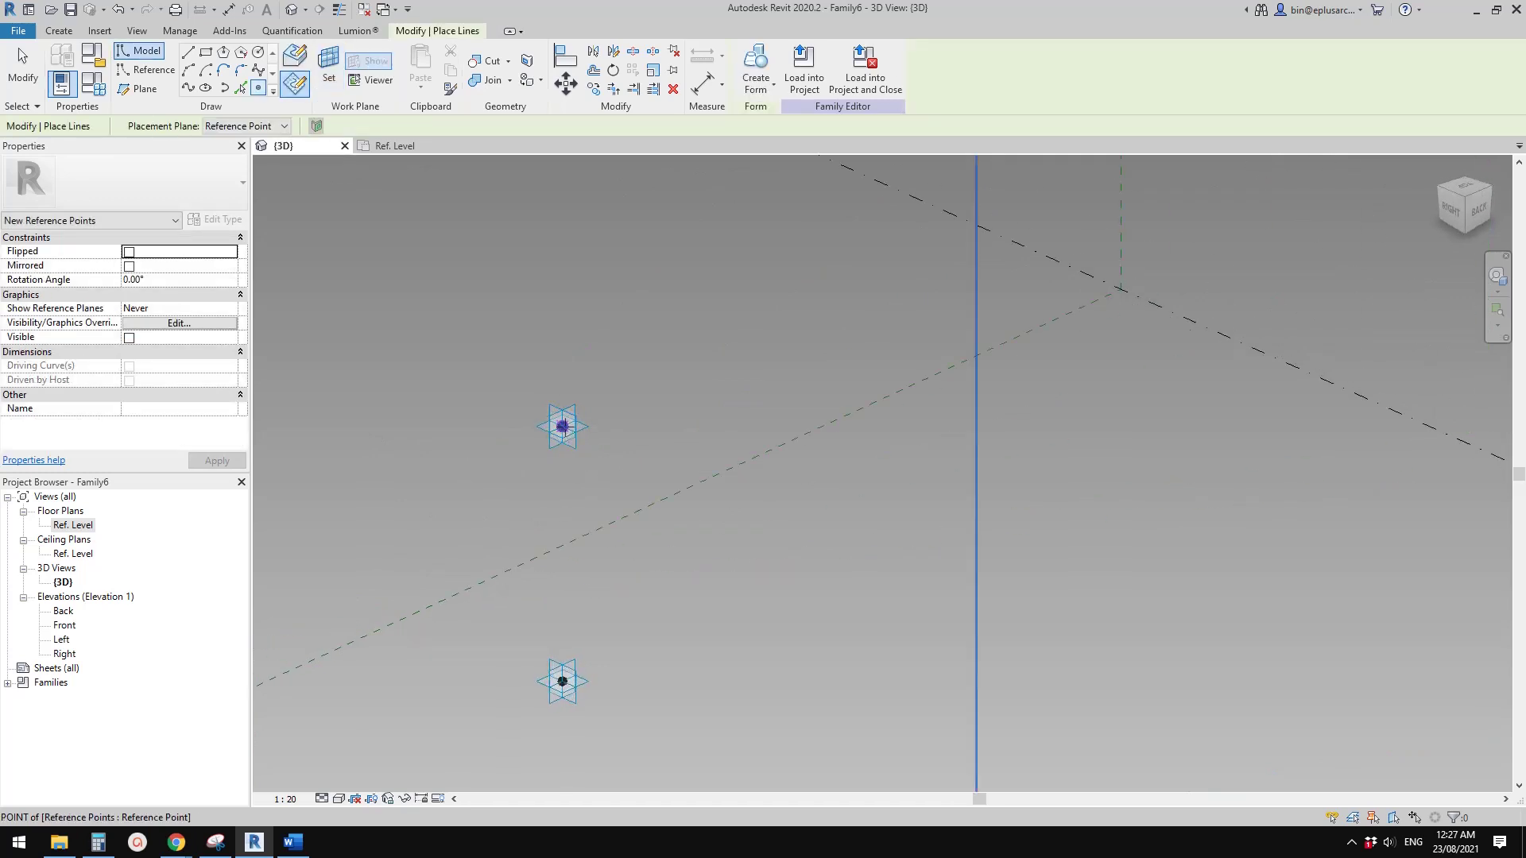
pyautogui.click(820, 473)
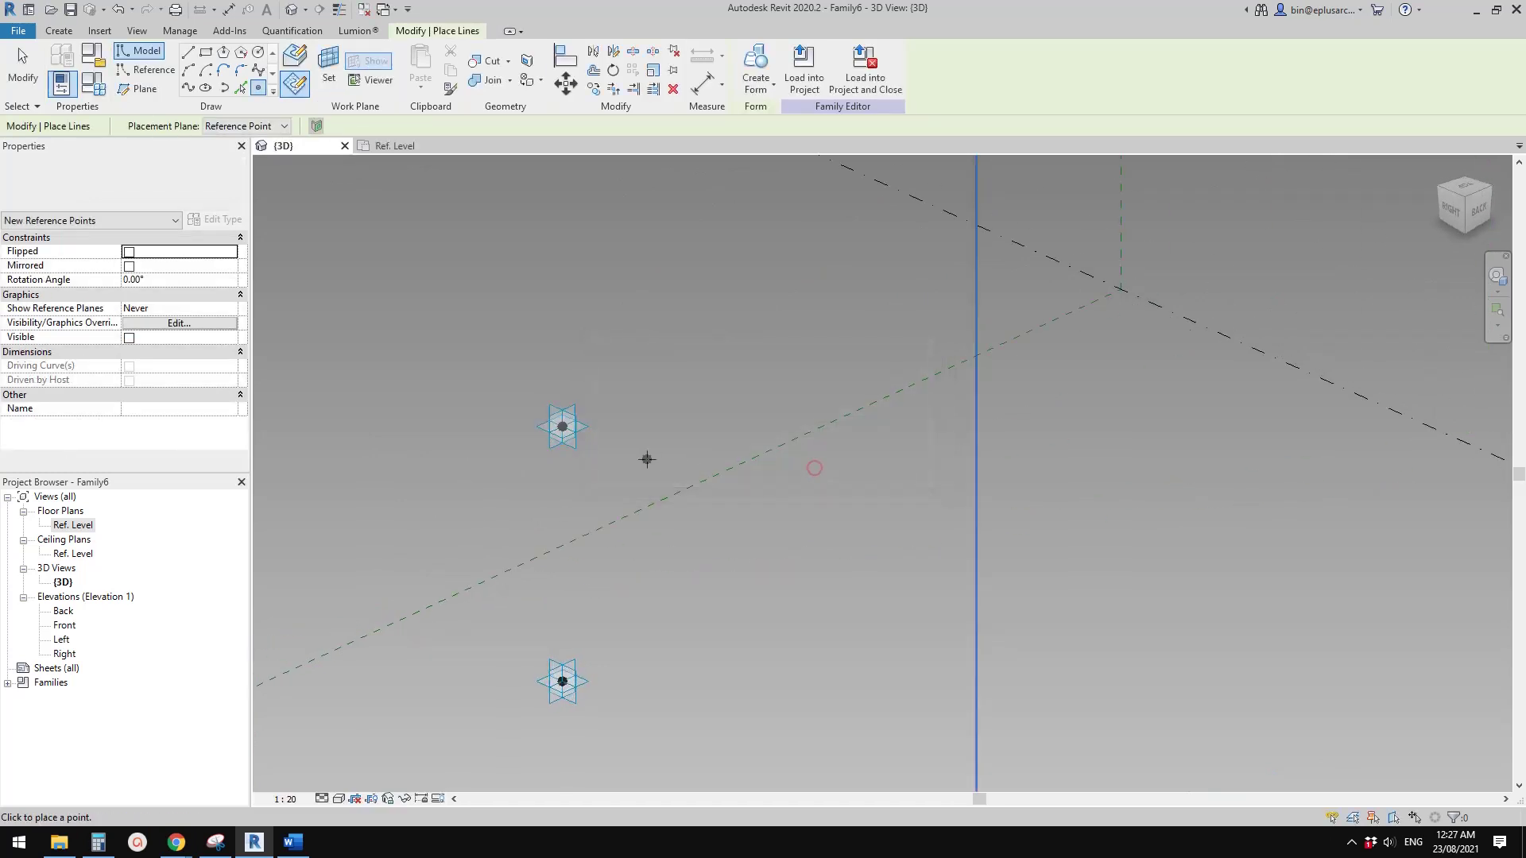
pyautogui.press('Escape')
pyautogui.press('Escape')
# - Move the third reference point horizontally away from its host, perpendicular to the host plane, to an offset of about 1003 mm
pyautogui.click(565, 433)
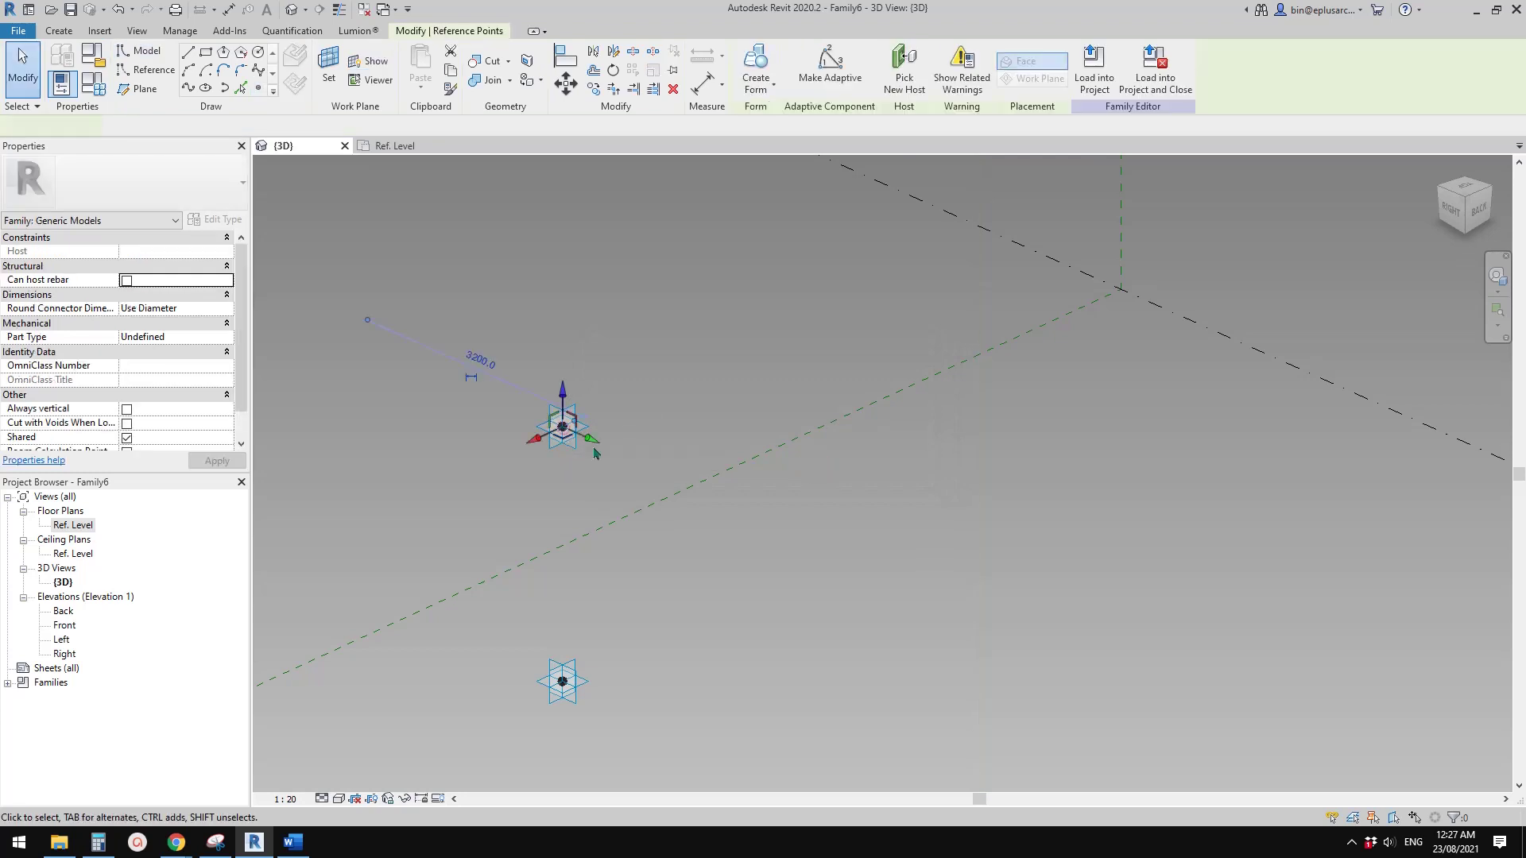
pyautogui.keyDown('shift'); pyautogui.moveTo(562, 432); pyautogui.dragTo(466, 456, button='middle'); pyautogui.keyUp('shift')
pyautogui.keyDown('shift'); pyautogui.moveTo(576, 433); pyautogui.dragTo(536, 444, button='middle'); pyautogui.keyUp('shift')
pyautogui.moveTo(530, 445); pyautogui.dragTo(469, 455)
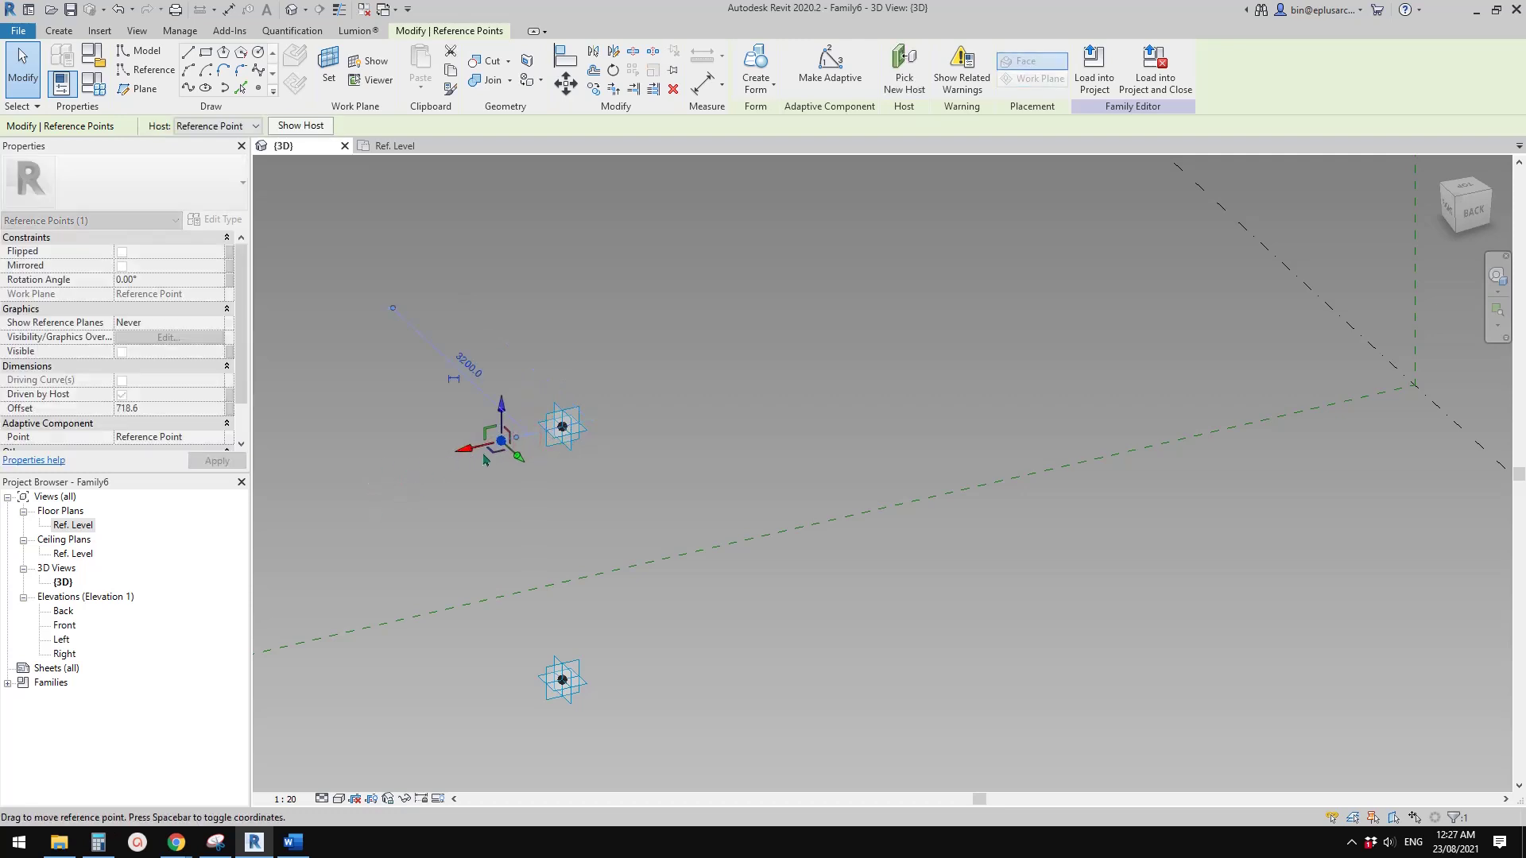
pyautogui.keyDown('shift'); pyautogui.moveTo(399, 467); pyautogui.dragTo(407, 462, button='middle'); pyautogui.keyUp('shift')
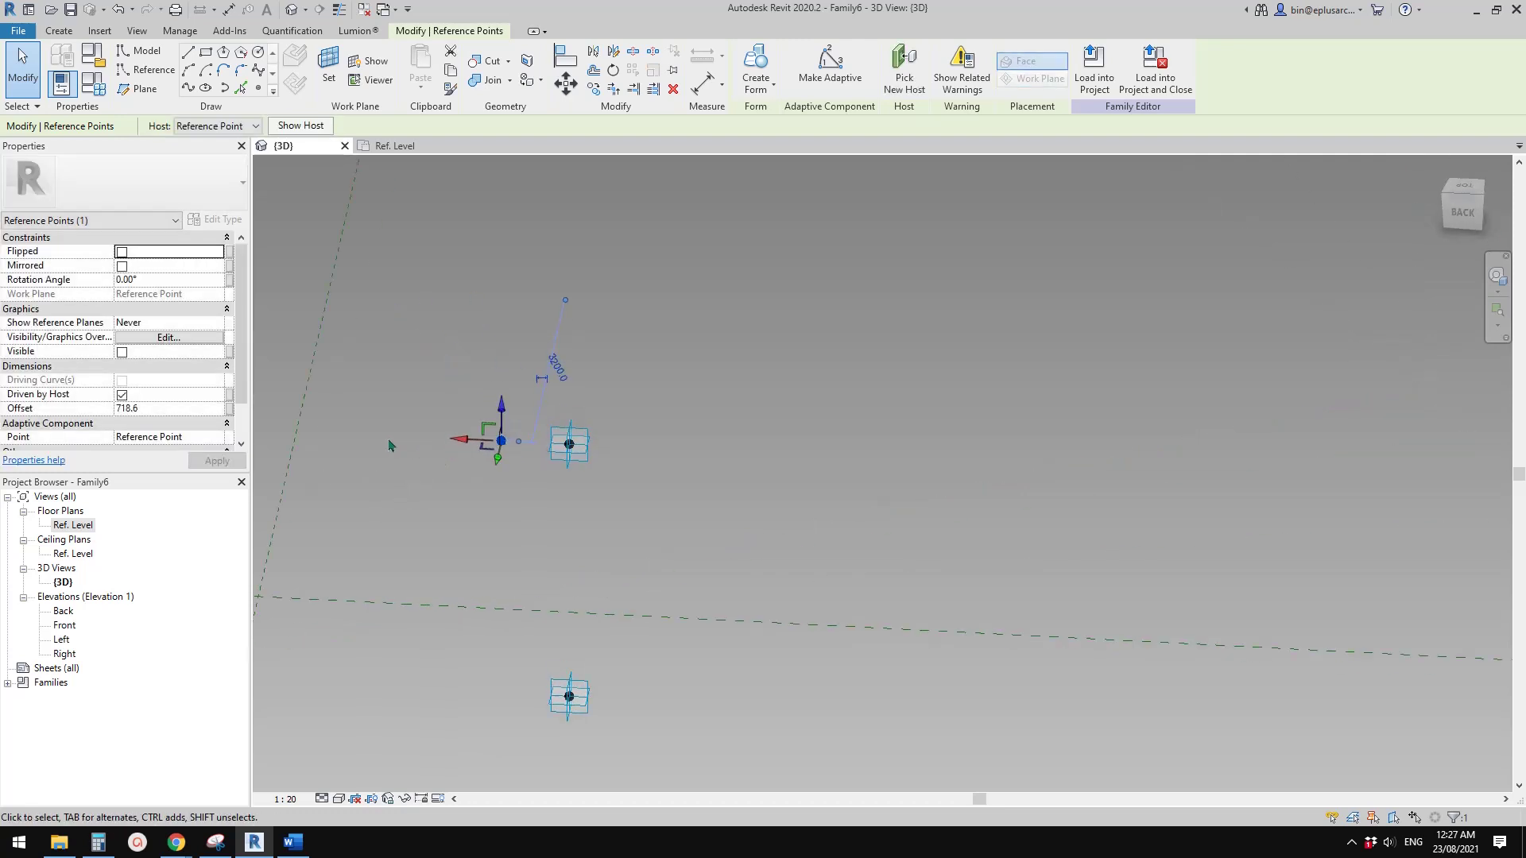
pyautogui.keyDown('shift'); pyautogui.moveTo(429, 456); pyautogui.dragTo(501, 442, button='middle'); pyautogui.keyUp('shift')
pyautogui.moveTo(507, 372); pyautogui.dragTo(471, 374)
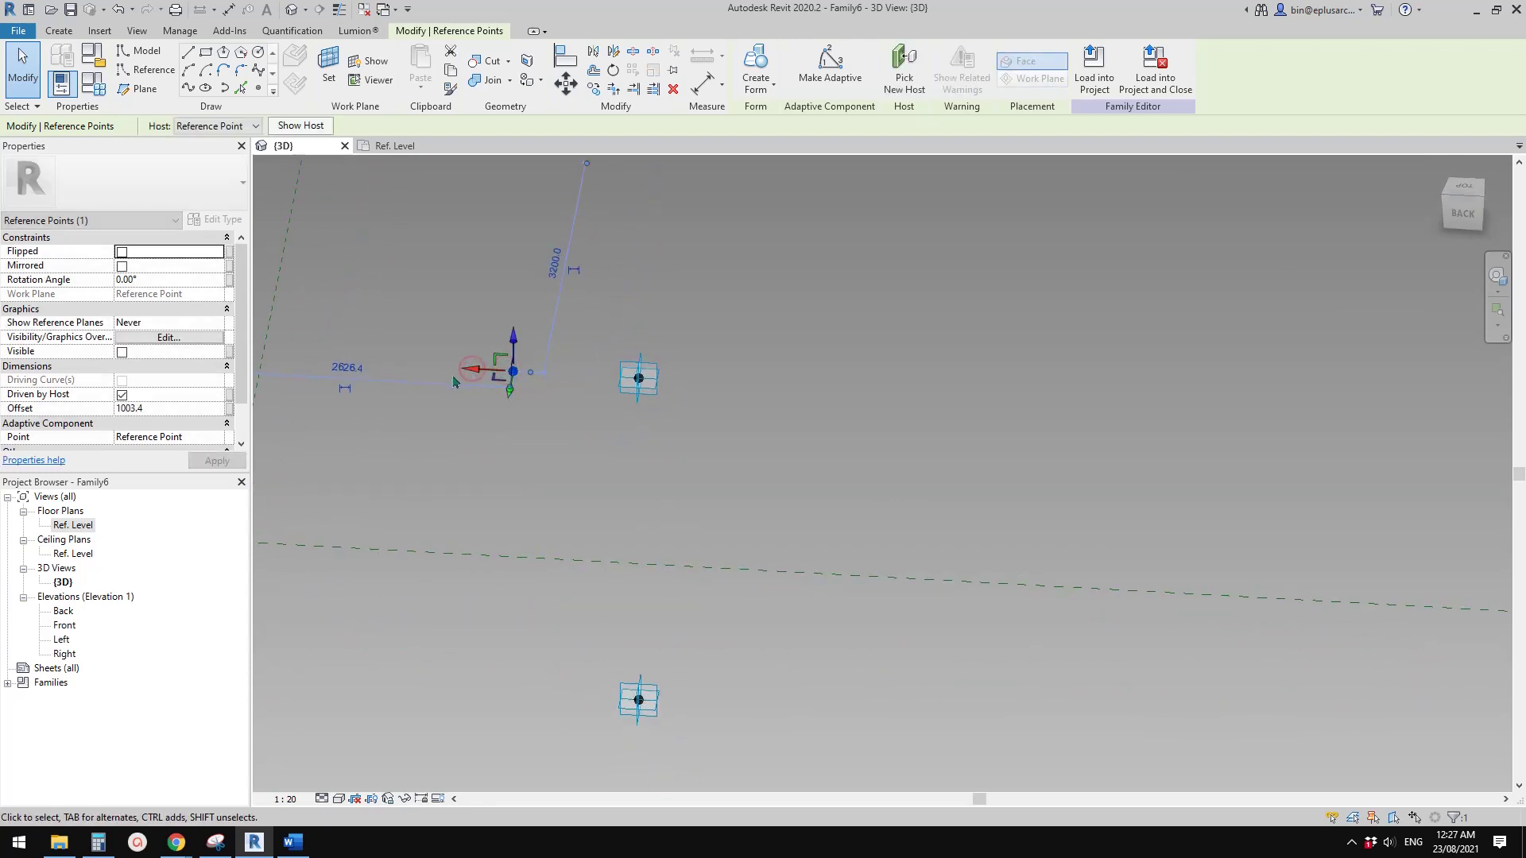
# - Move the third reference point to the opposite side of its host, to an offset of about -1573 mm
pyautogui.keyDown('shift'); pyautogui.moveTo(560, 429); pyautogui.dragTo(670, 402, button='middle'); pyautogui.keyUp('shift')
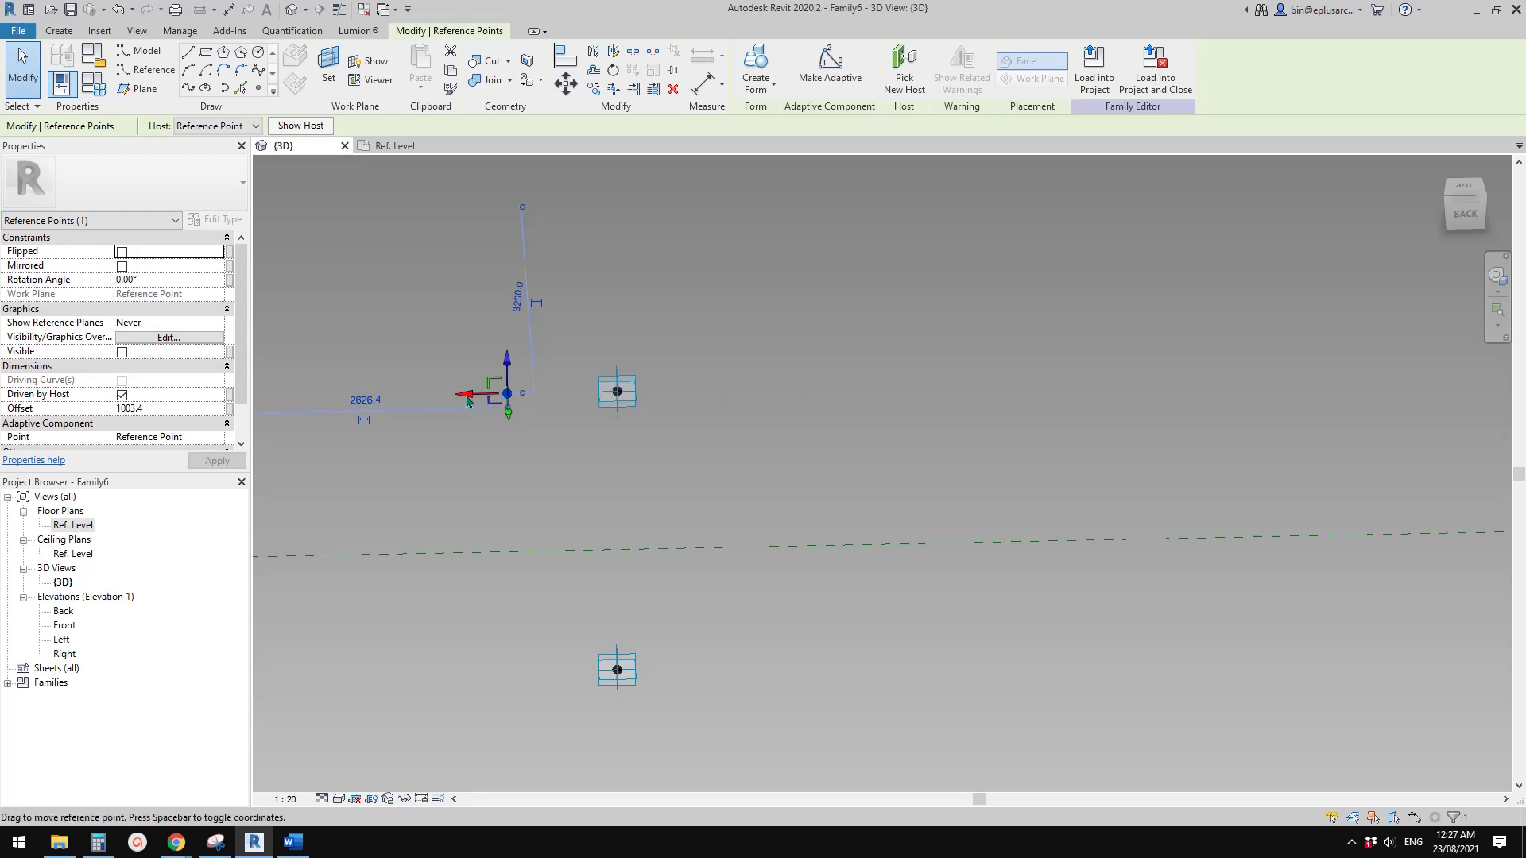
pyautogui.moveTo(469, 402); pyautogui.dragTo(775, 399)
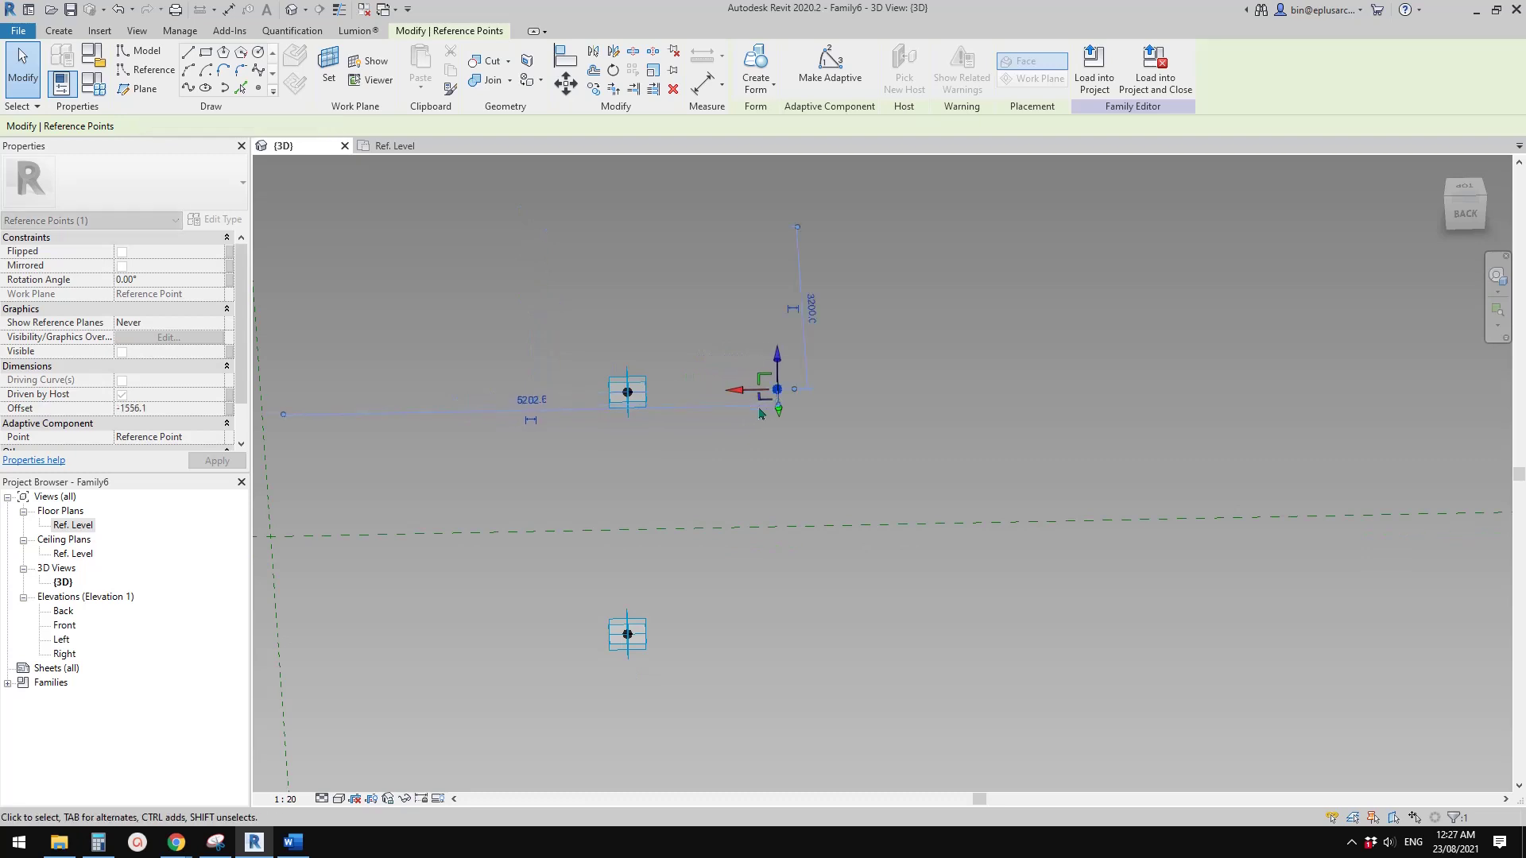
pyautogui.keyDown('shift'); pyautogui.moveTo(780, 409); pyautogui.dragTo(811, 426, button='middle'); pyautogui.keyUp('shift')
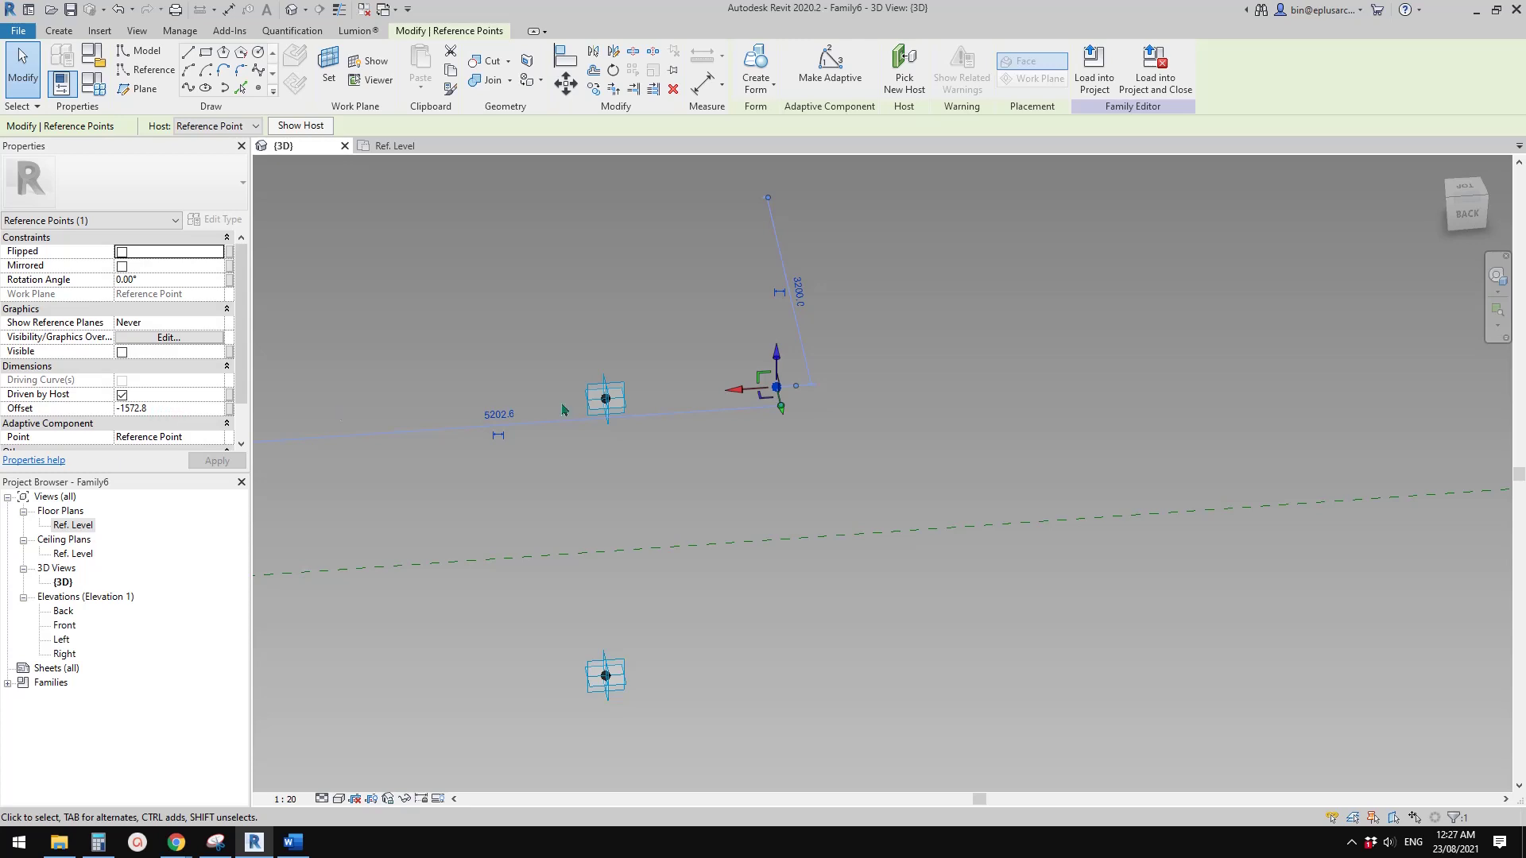
# - Associate the third point's Offset with a new family parameter named Y
pyautogui.keyDown('shift'); pyautogui.moveTo(691, 422); pyautogui.dragTo(660, 422, button='middle'); pyautogui.keyUp('shift')
pyautogui.moveTo(575, 373); pyautogui.dragTo(562, 387, button='middle')
pyautogui.click(229, 409)
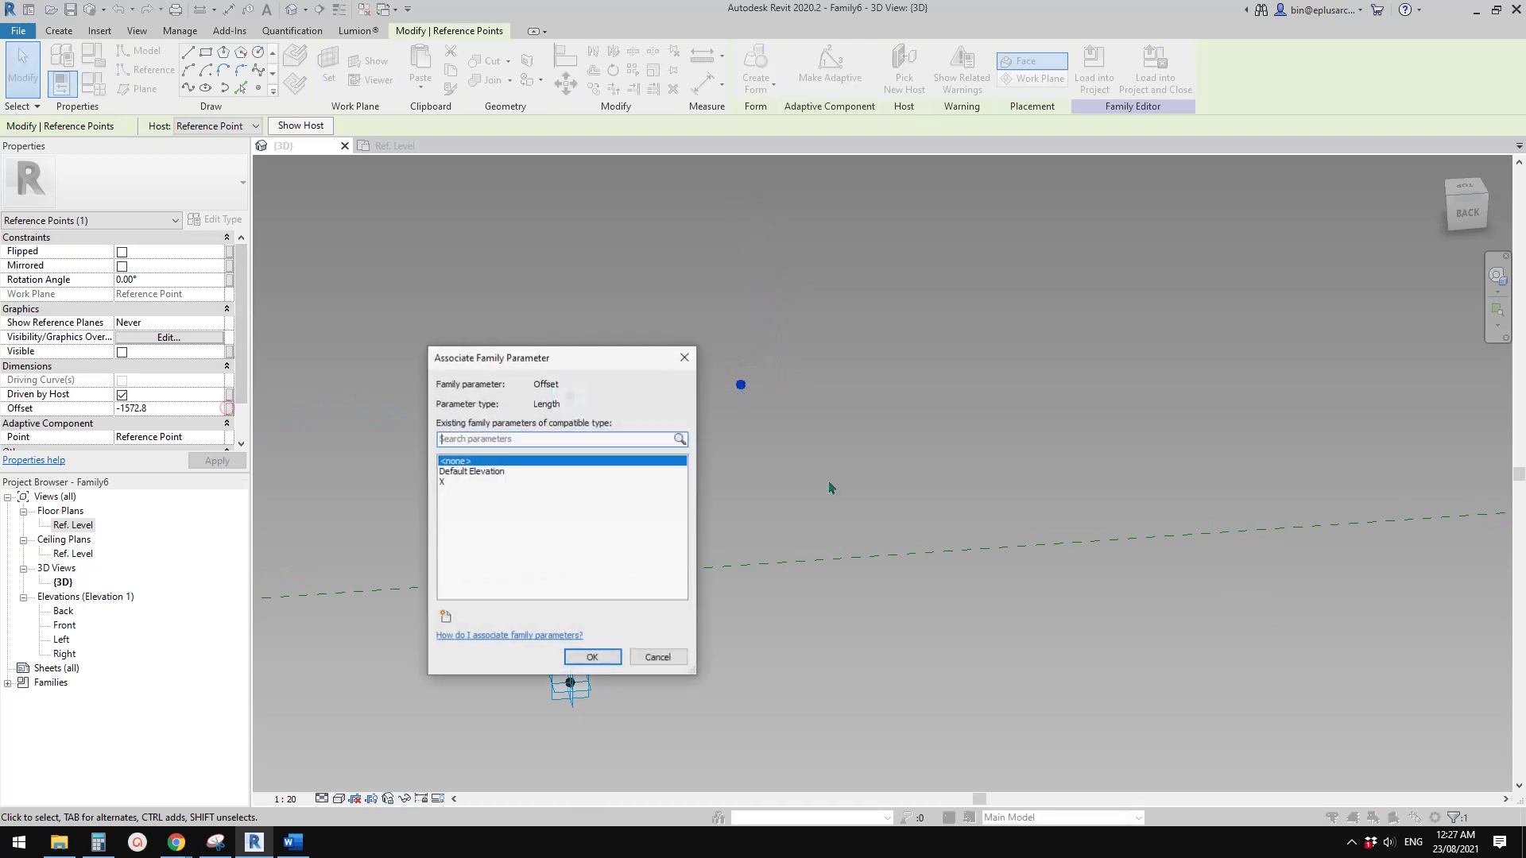
pyautogui.click(445, 616)
pyautogui.write('Y')
pyautogui.click(1144, 673)
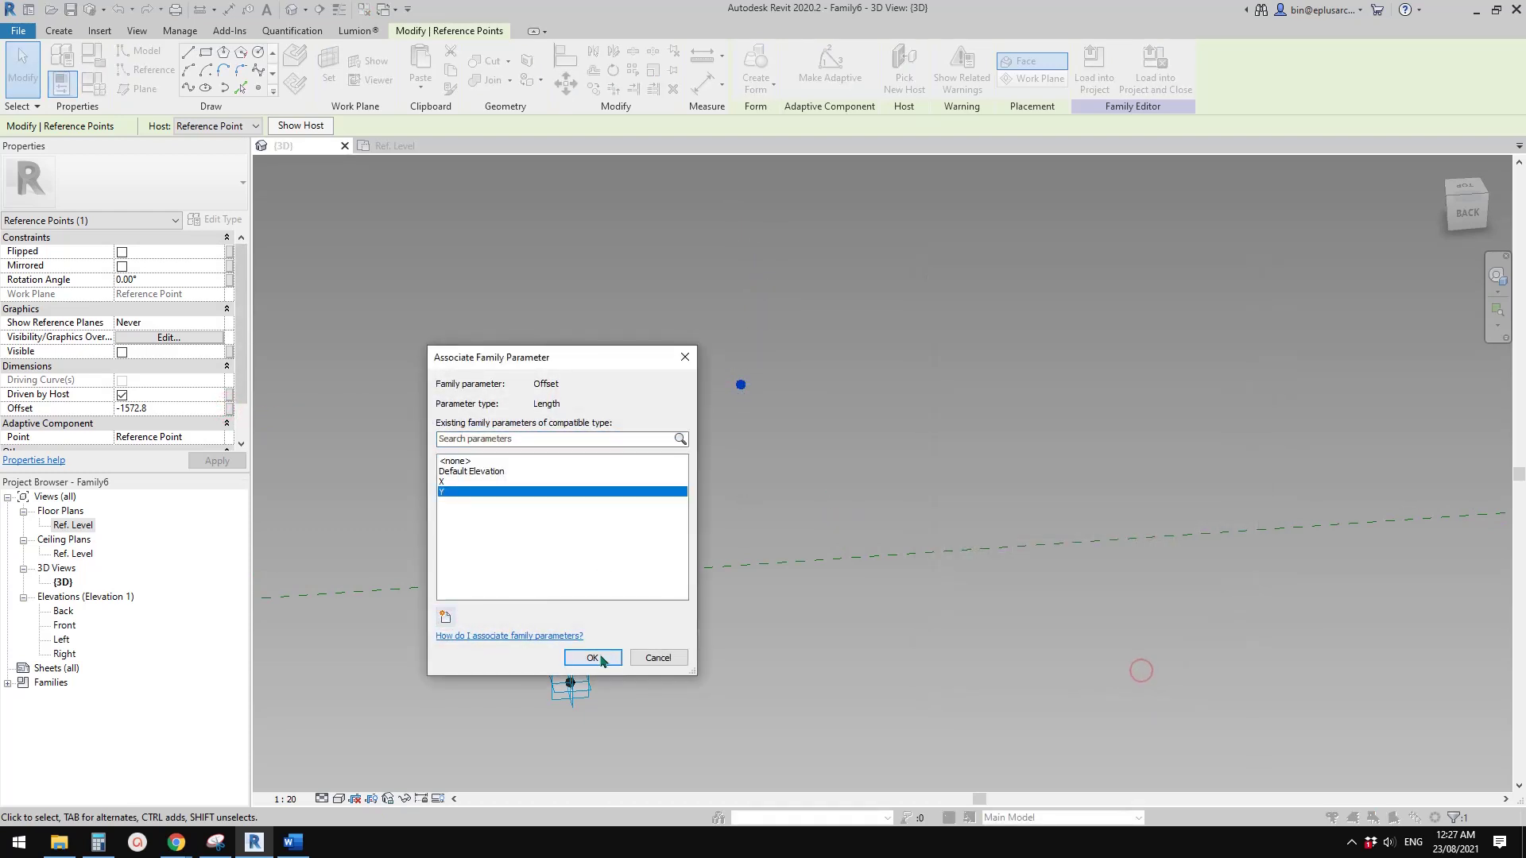
pyautogui.click(592, 657)
pyautogui.press('Escape')
# - Create a length type parameter named YN in the family types, grouped under Dimensions
pyautogui.click(93, 83)
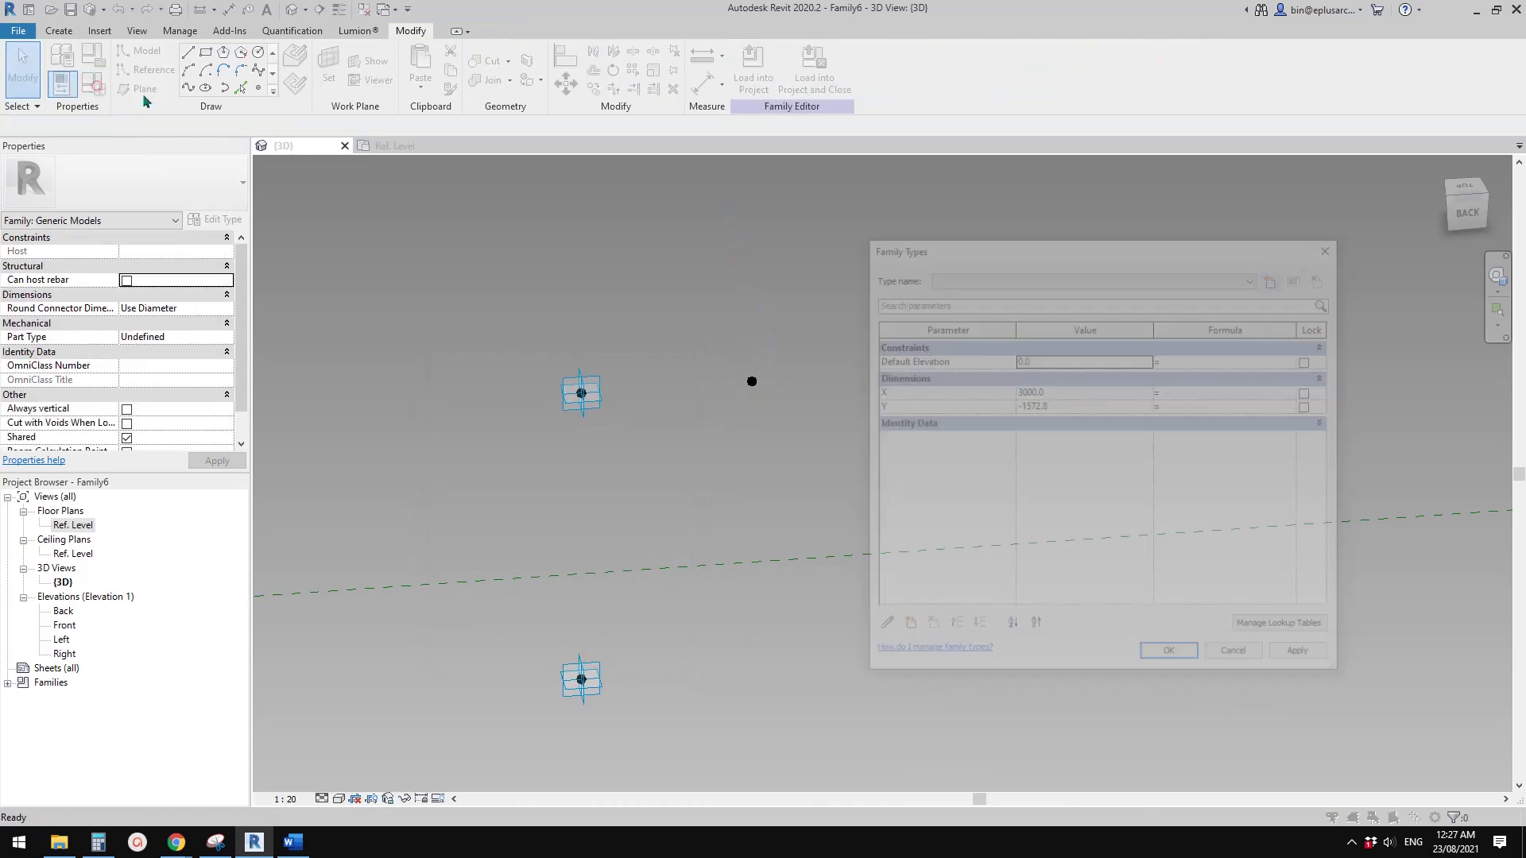
pyautogui.moveTo(1039, 247); pyautogui.dragTo(1076, 274)
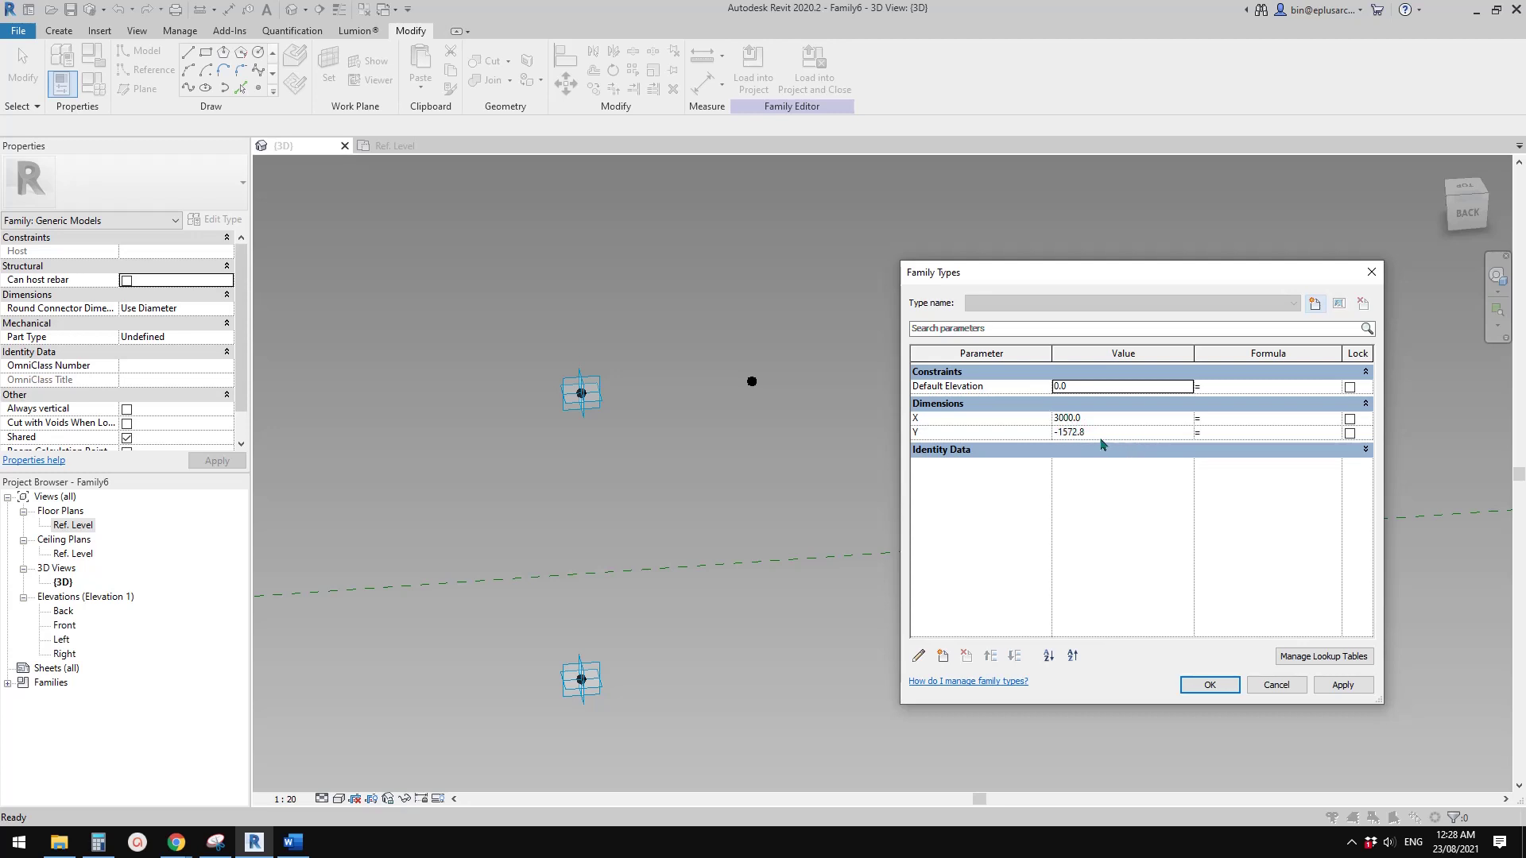
pyautogui.click(940, 435)
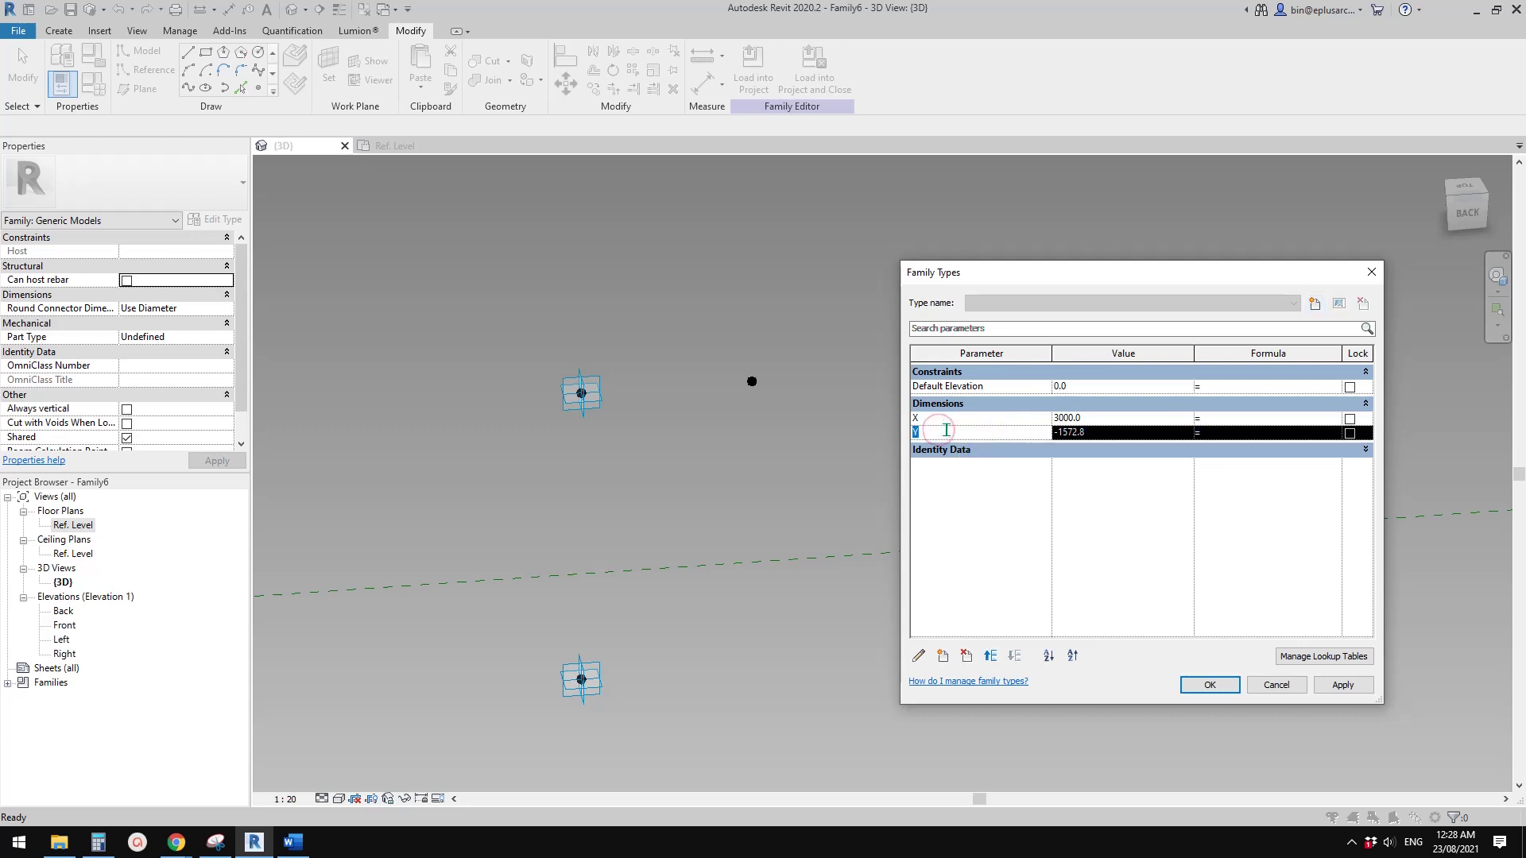
pyautogui.click(943, 655)
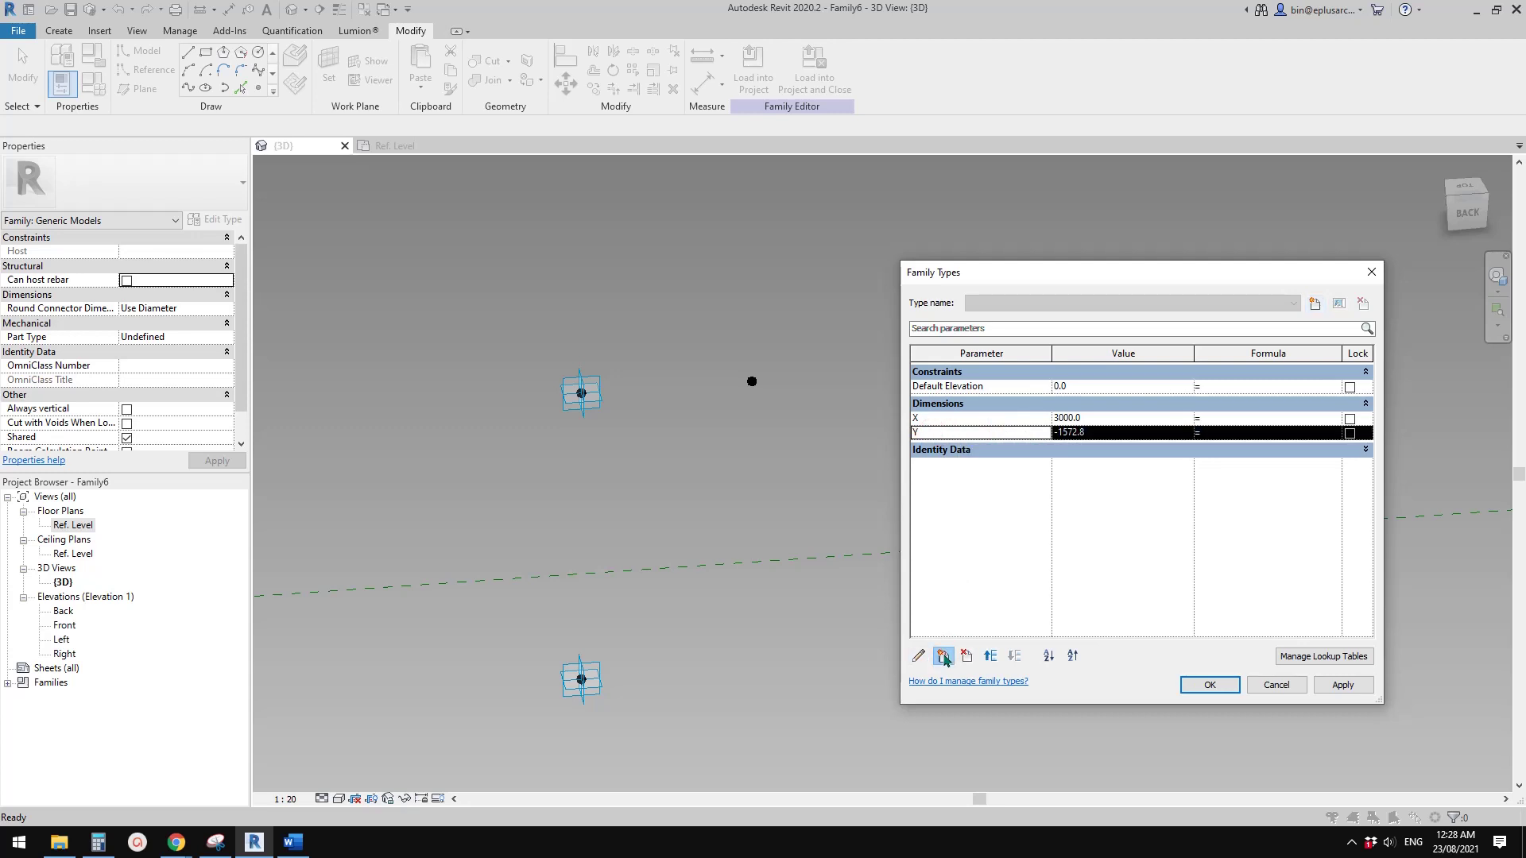
pyautogui.moveTo(1040, 269); pyautogui.dragTo(1214, 301)
pyautogui.write('YN')
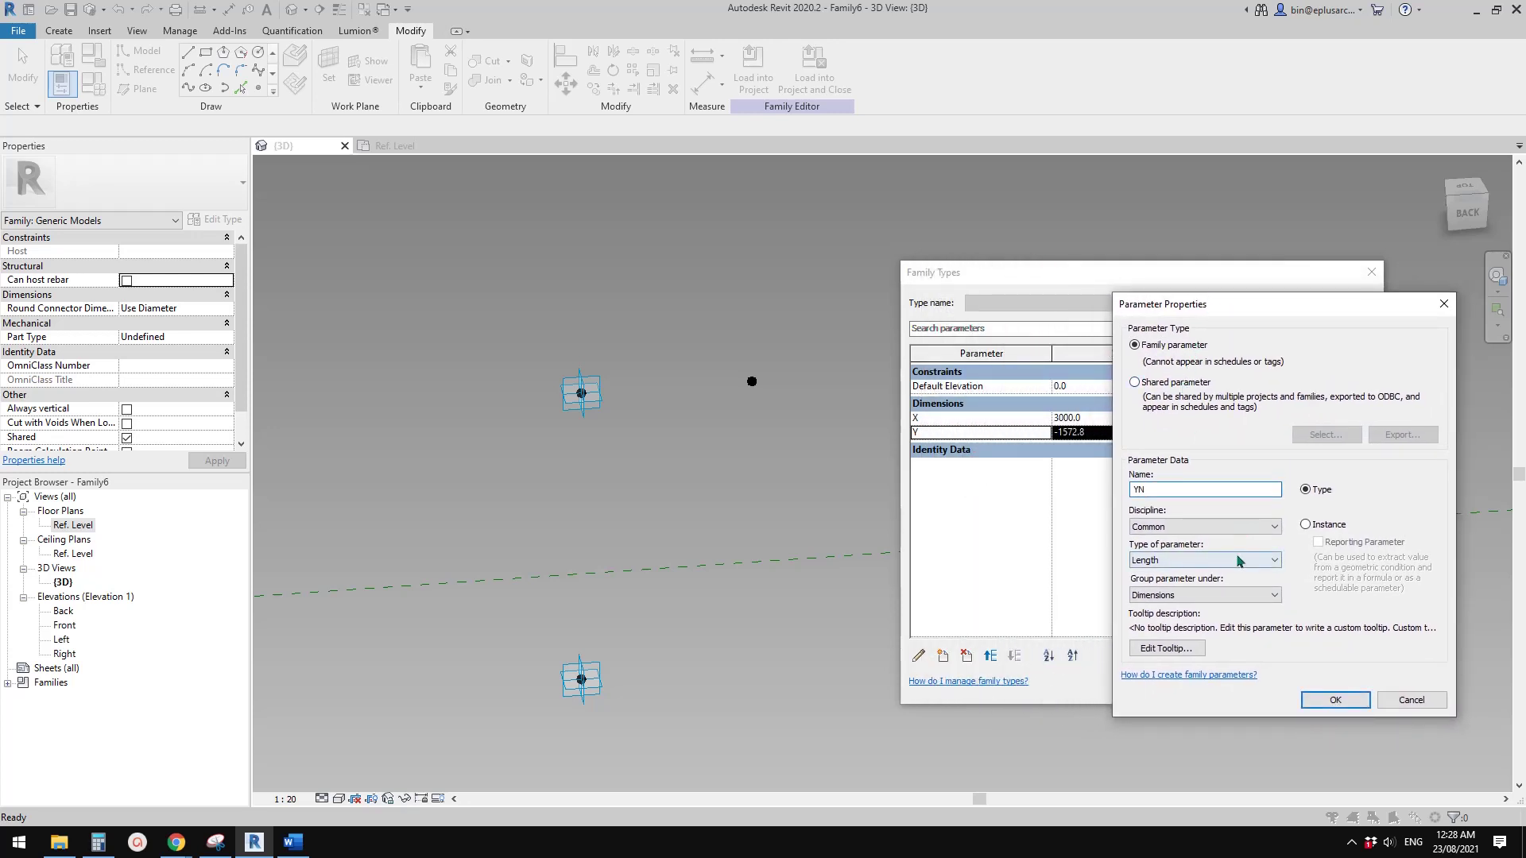
pyautogui.click(1332, 699)
# - Regroup parameter YN under Other and accept the family types
pyautogui.click(962, 446)
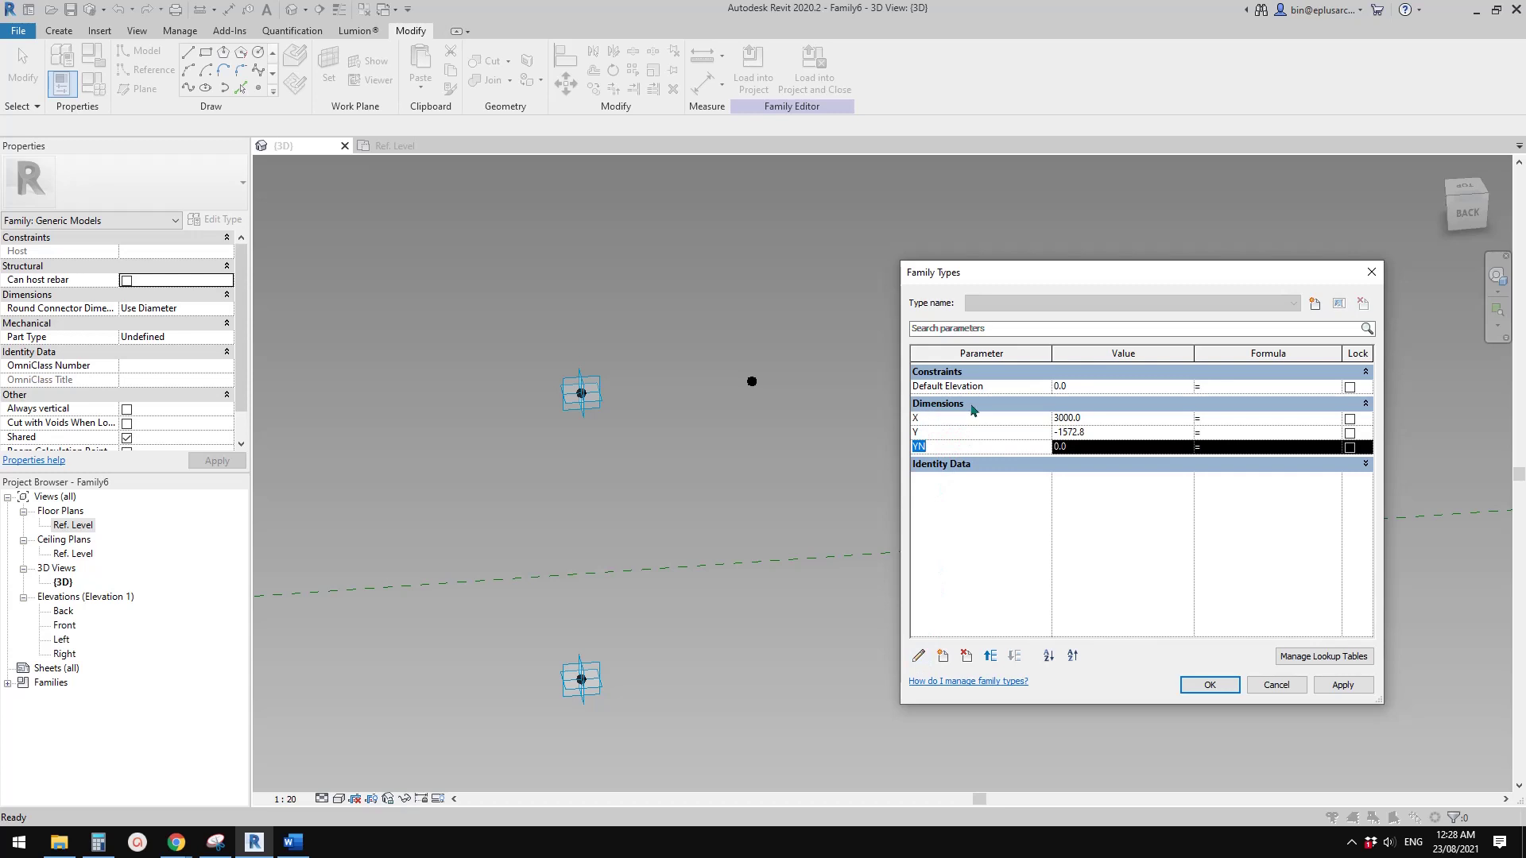
pyautogui.click(918, 655)
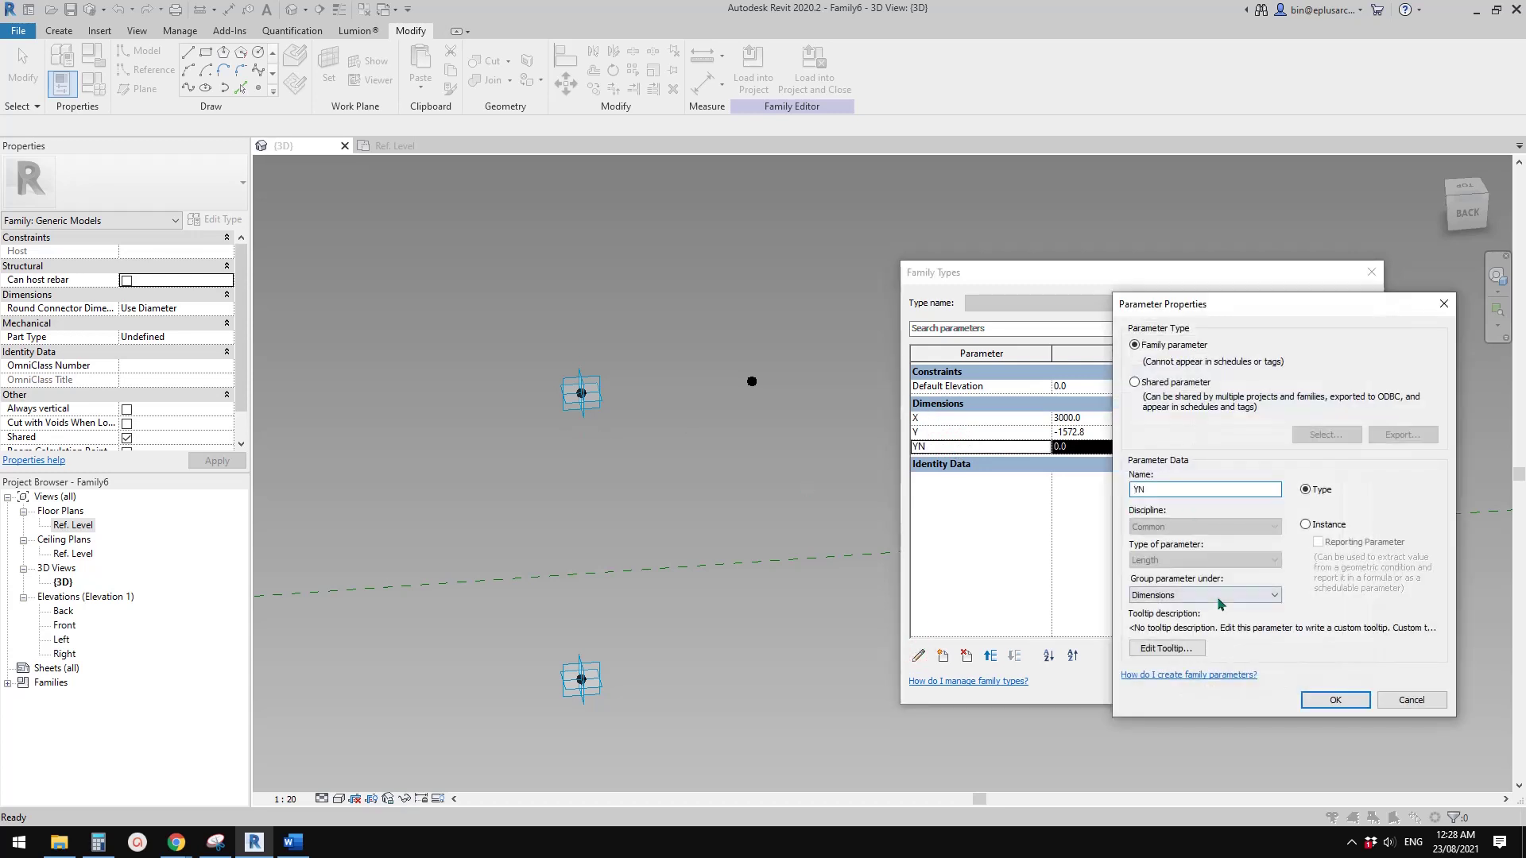
pyautogui.click(1221, 595)
pyautogui.click(1199, 525)
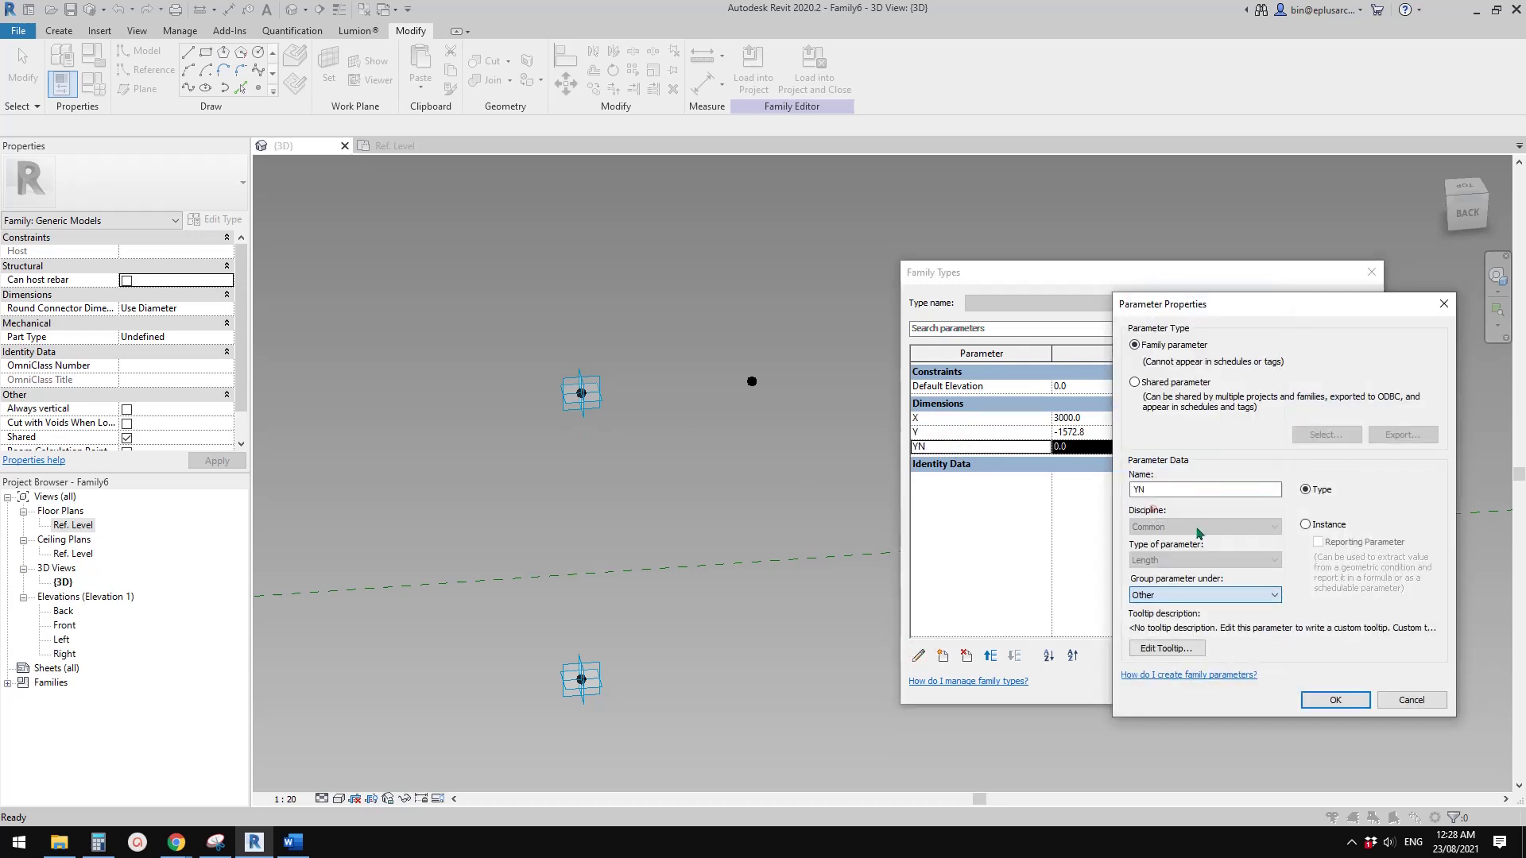
pyautogui.click(1335, 700)
pyautogui.click(1060, 466)
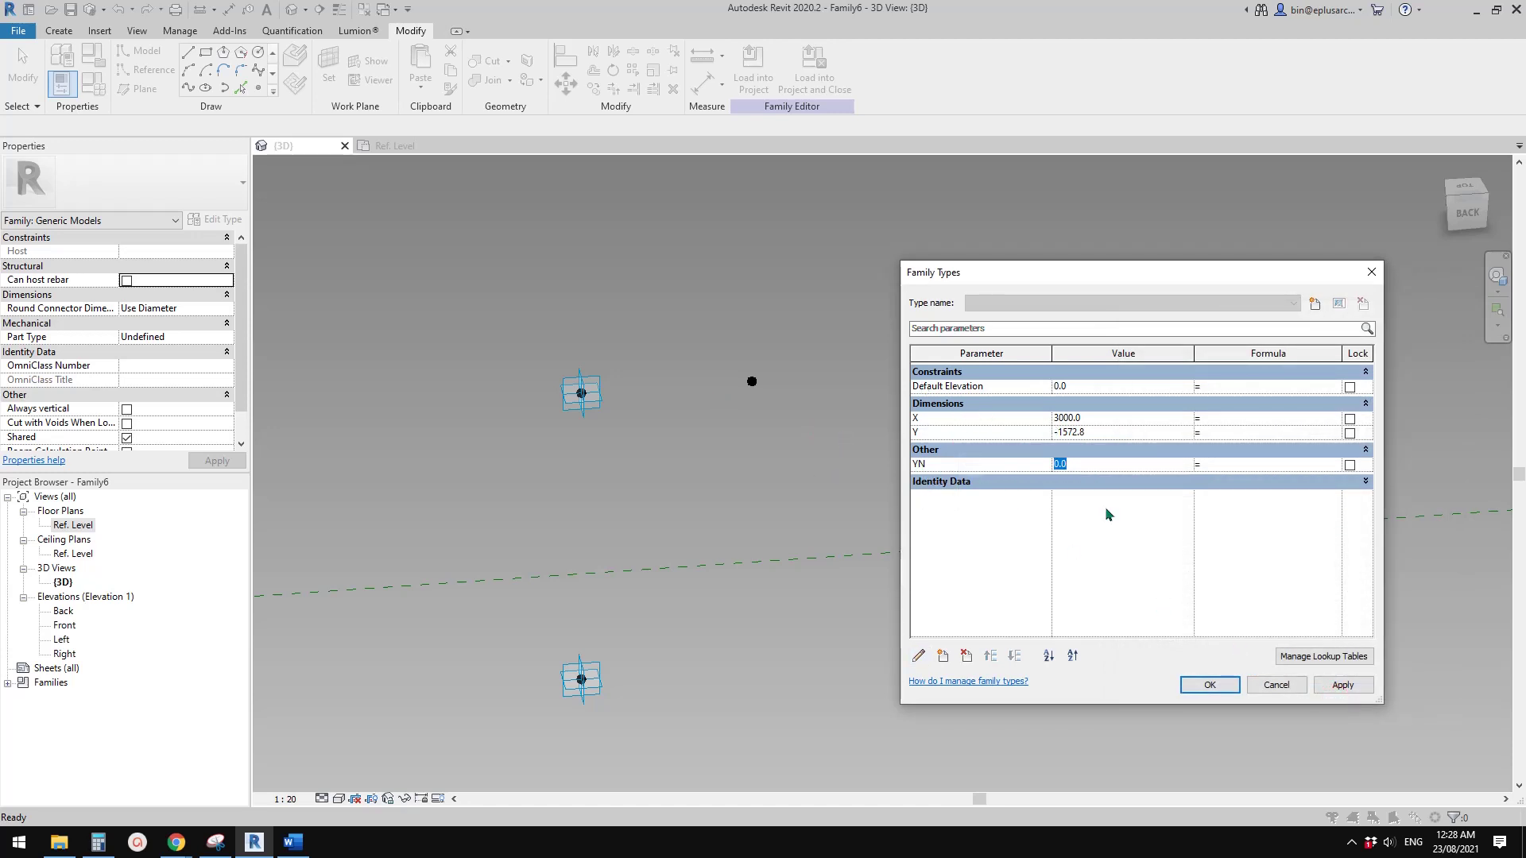
pyautogui.click(1221, 690)
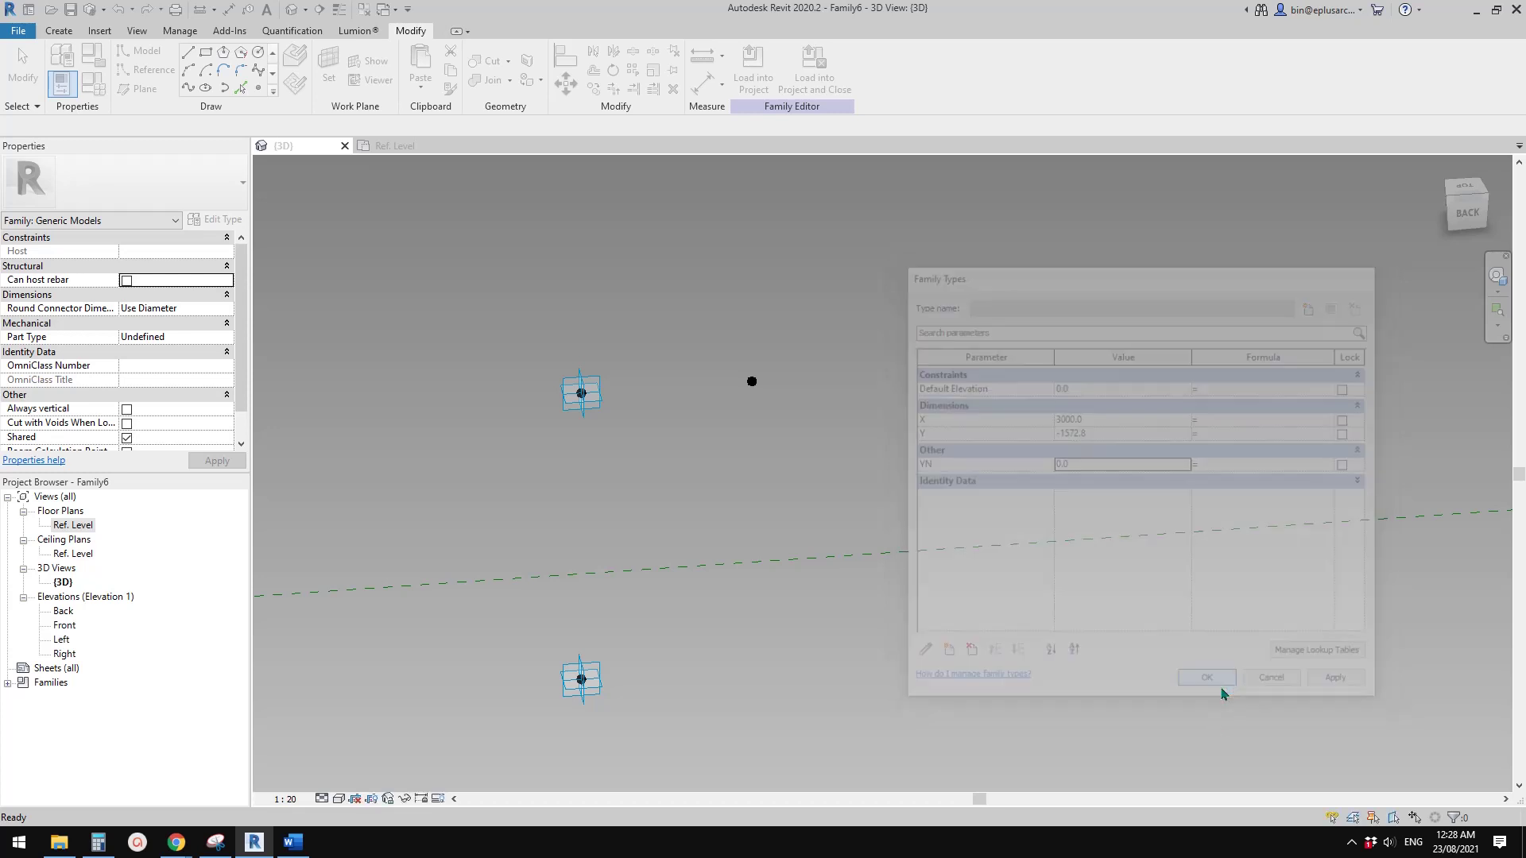
# - Associate the third reference point's Offset with the family parameter YN instead of Y, accepting the identical-points warning
pyautogui.click(753, 383)
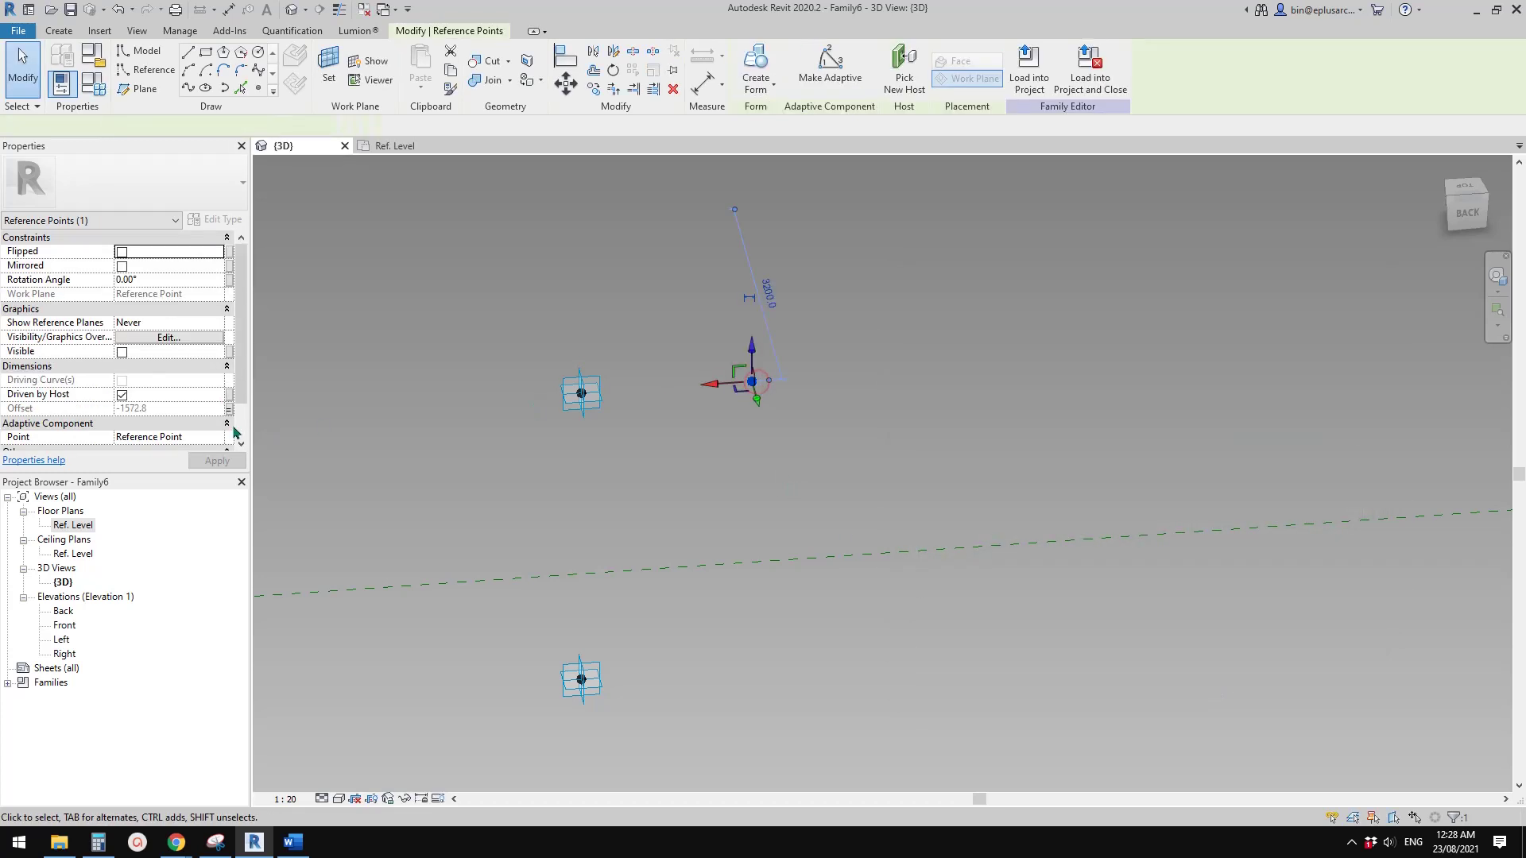
pyautogui.click(229, 408)
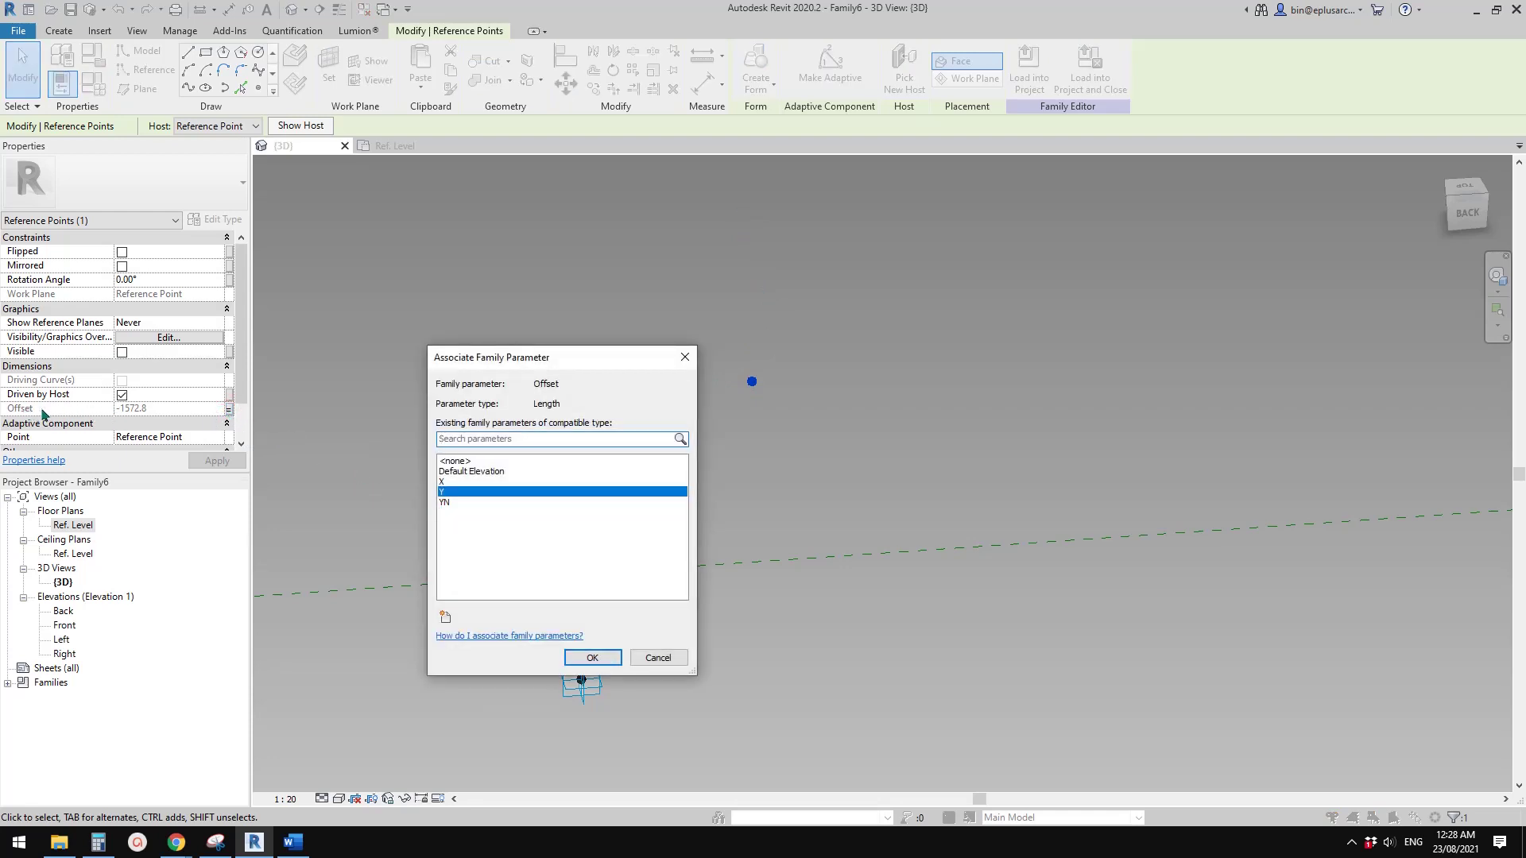
pyautogui.click(445, 503)
pyautogui.click(591, 659)
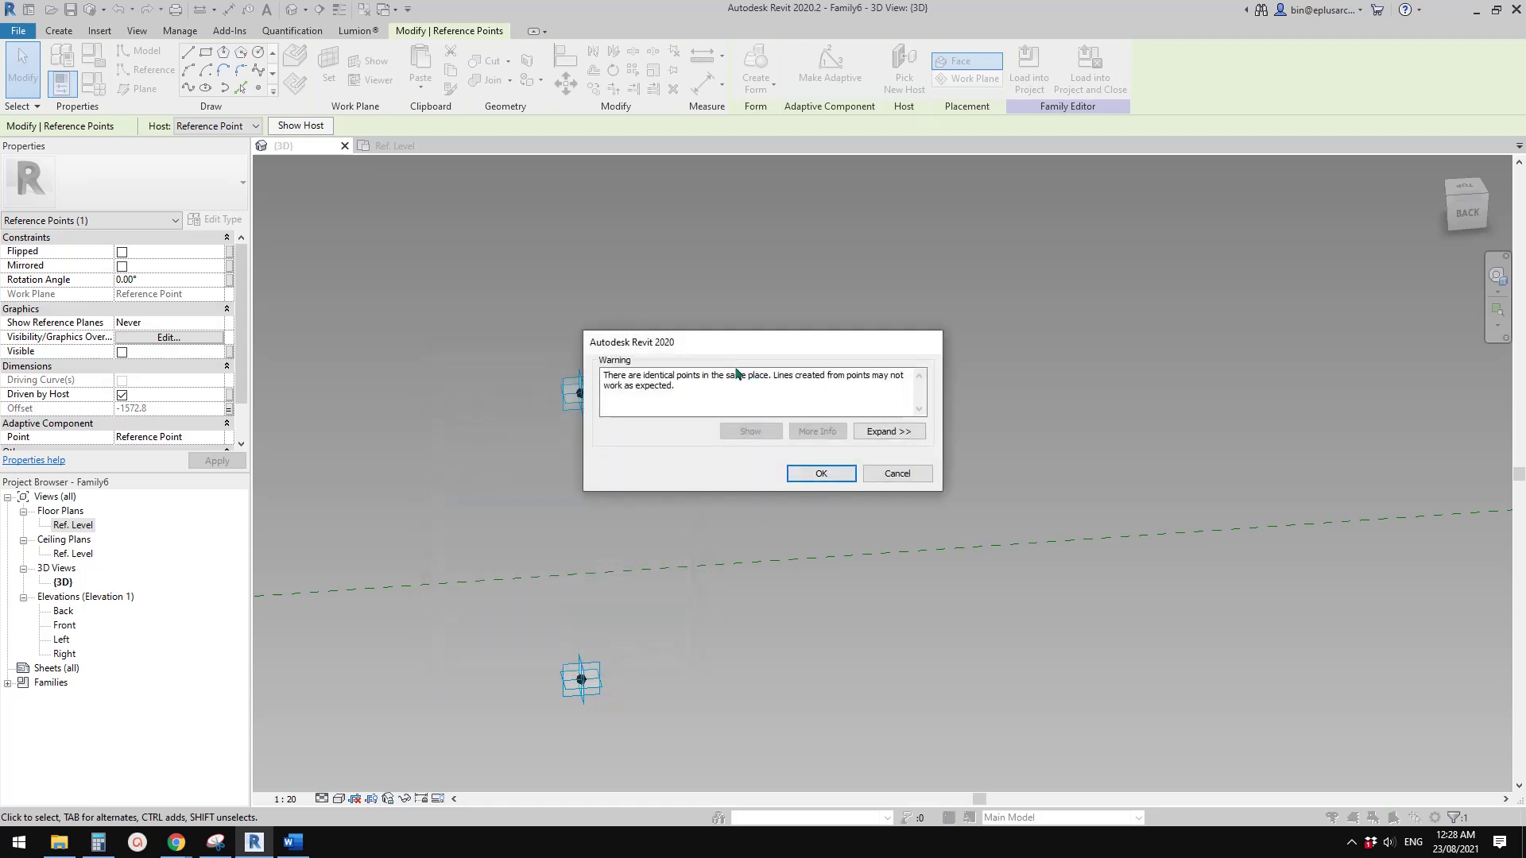
pyautogui.click(824, 475)
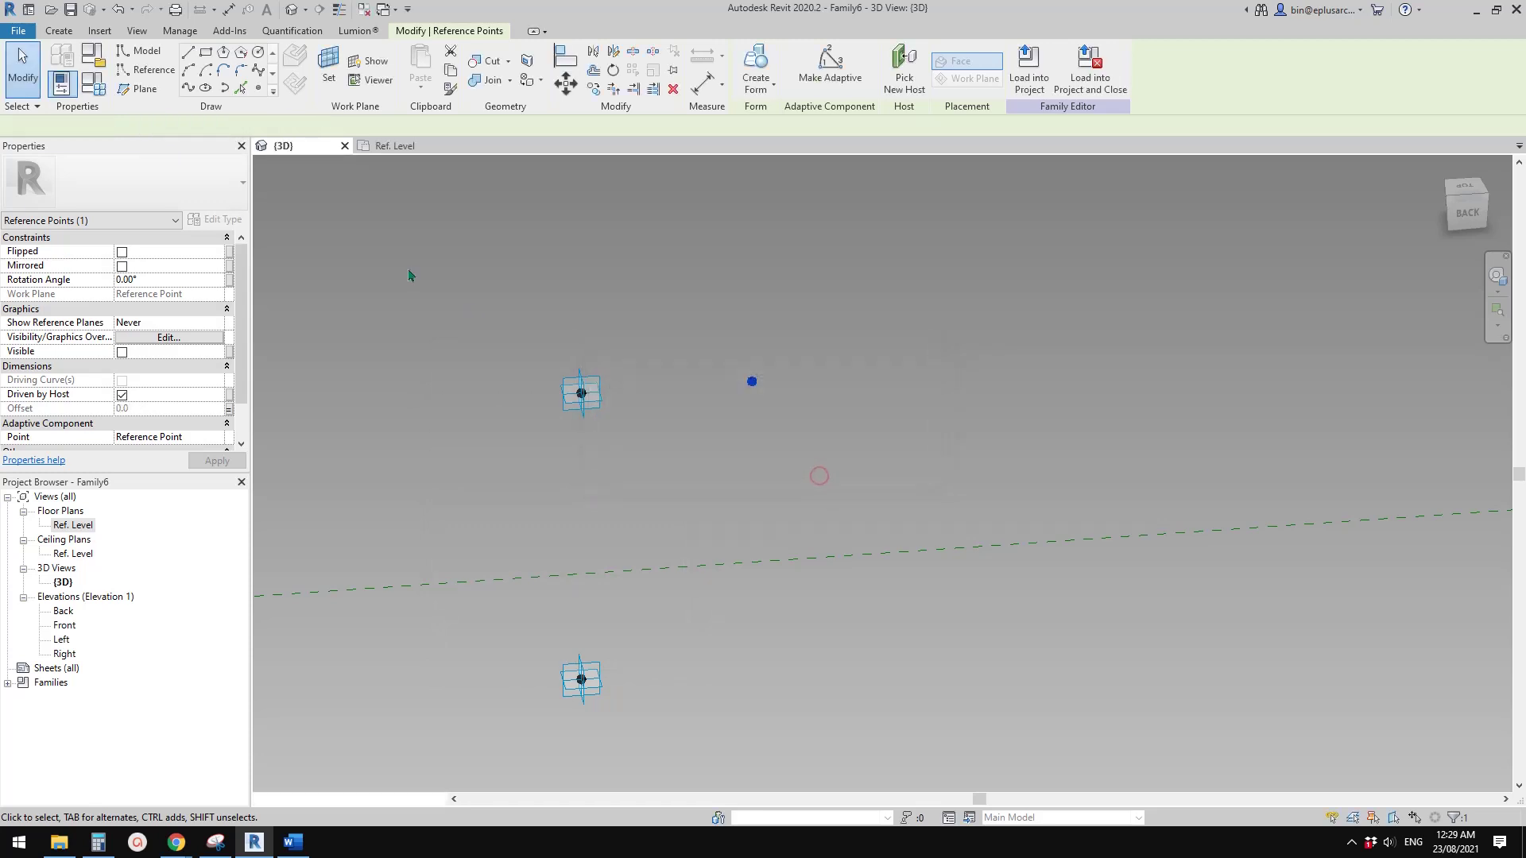
# - Give parameter YN the formula -Y, set Y to 1500 and accept the family types
pyautogui.click(93, 84)
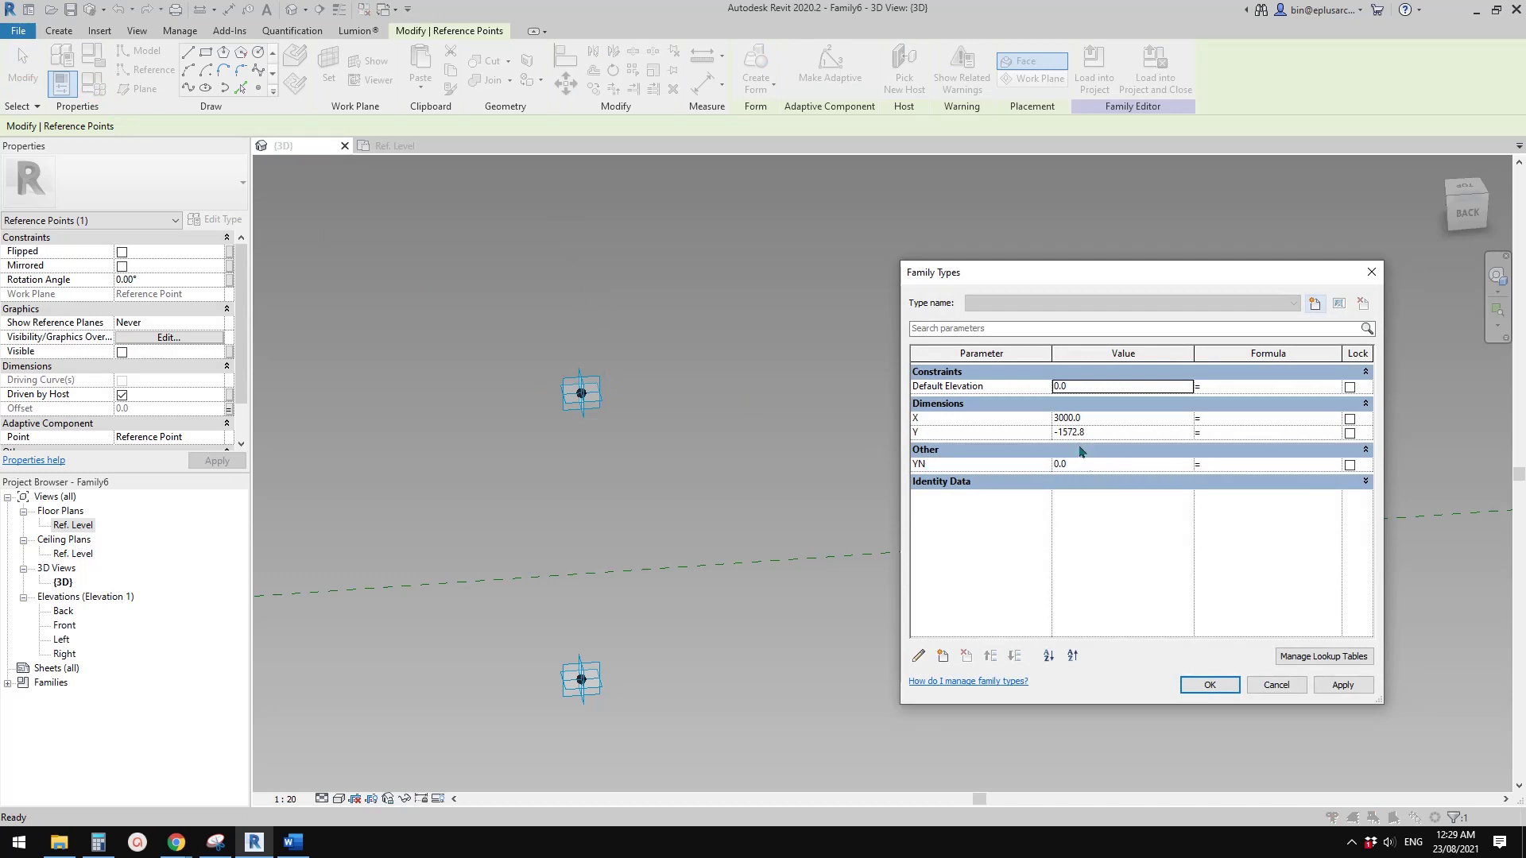
pyautogui.click(1227, 465)
pyautogui.click(1113, 432)
pyautogui.write('15')
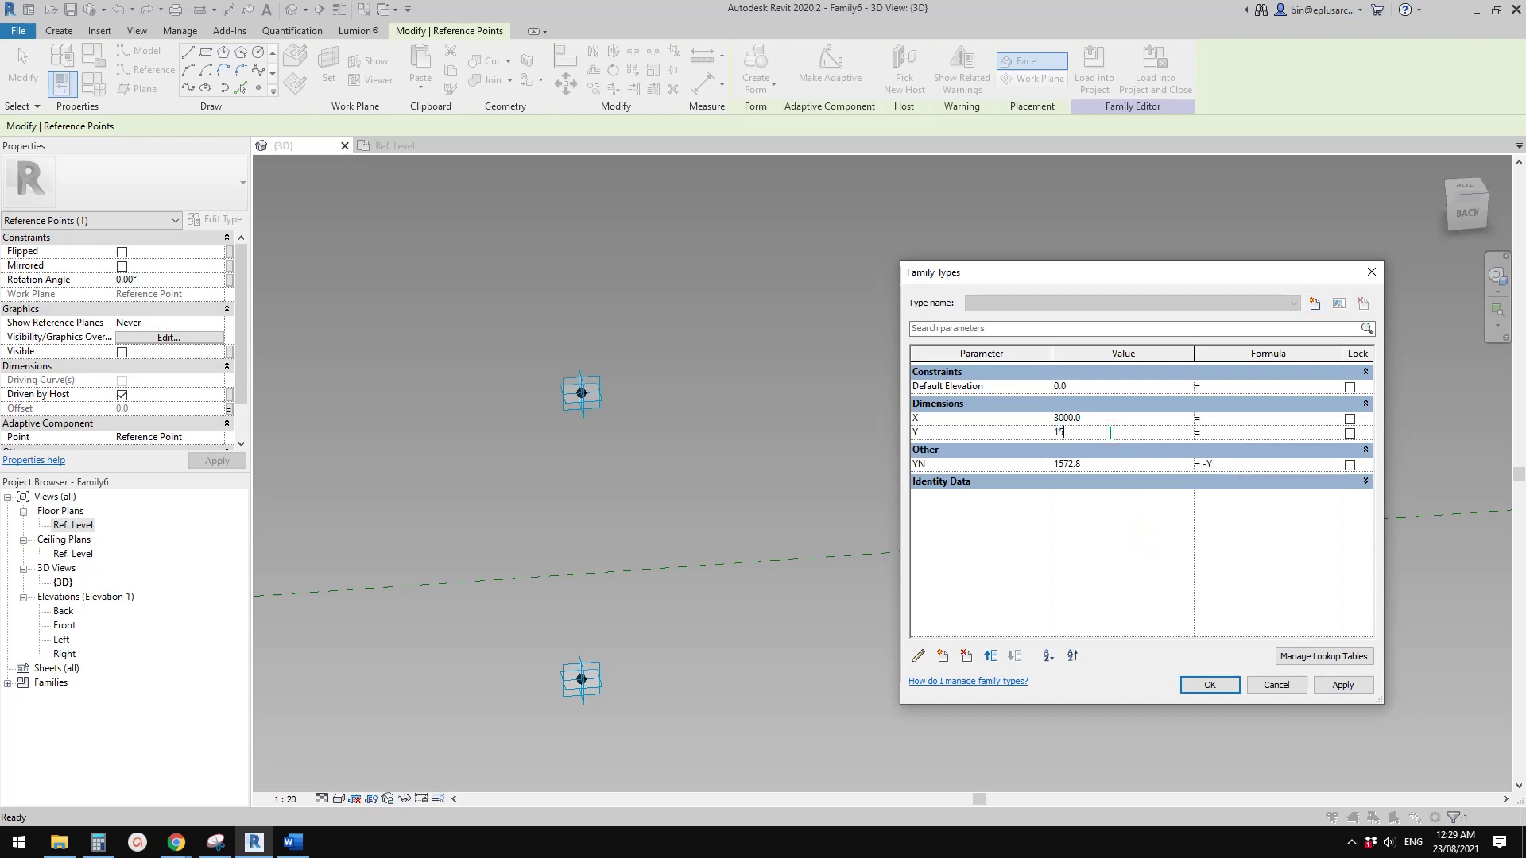
pyautogui.write('00')
pyautogui.press('Return')
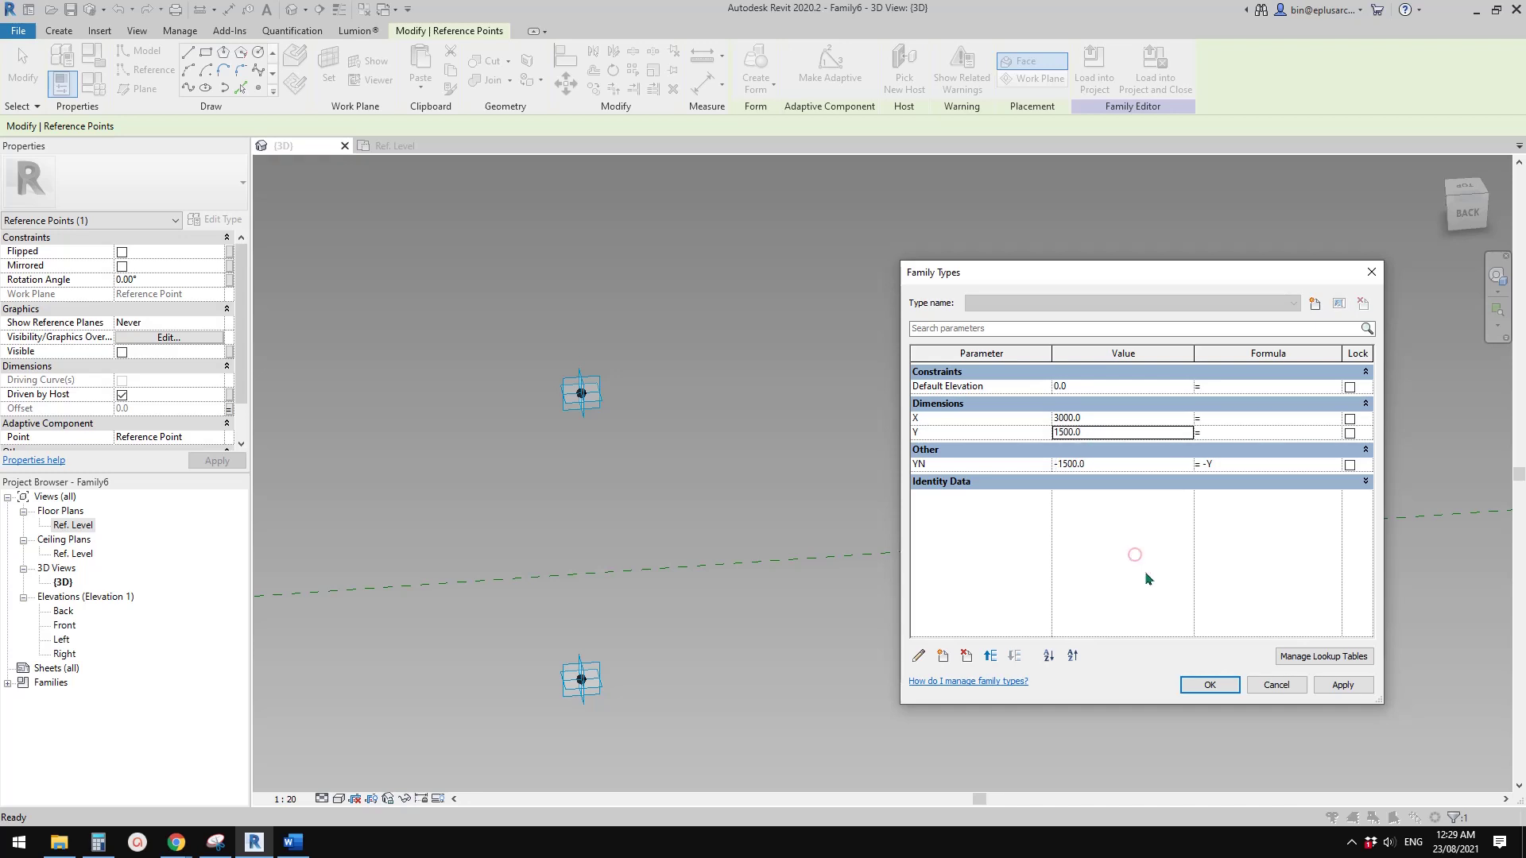
pyautogui.click(1208, 684)
pyautogui.press('Escape')
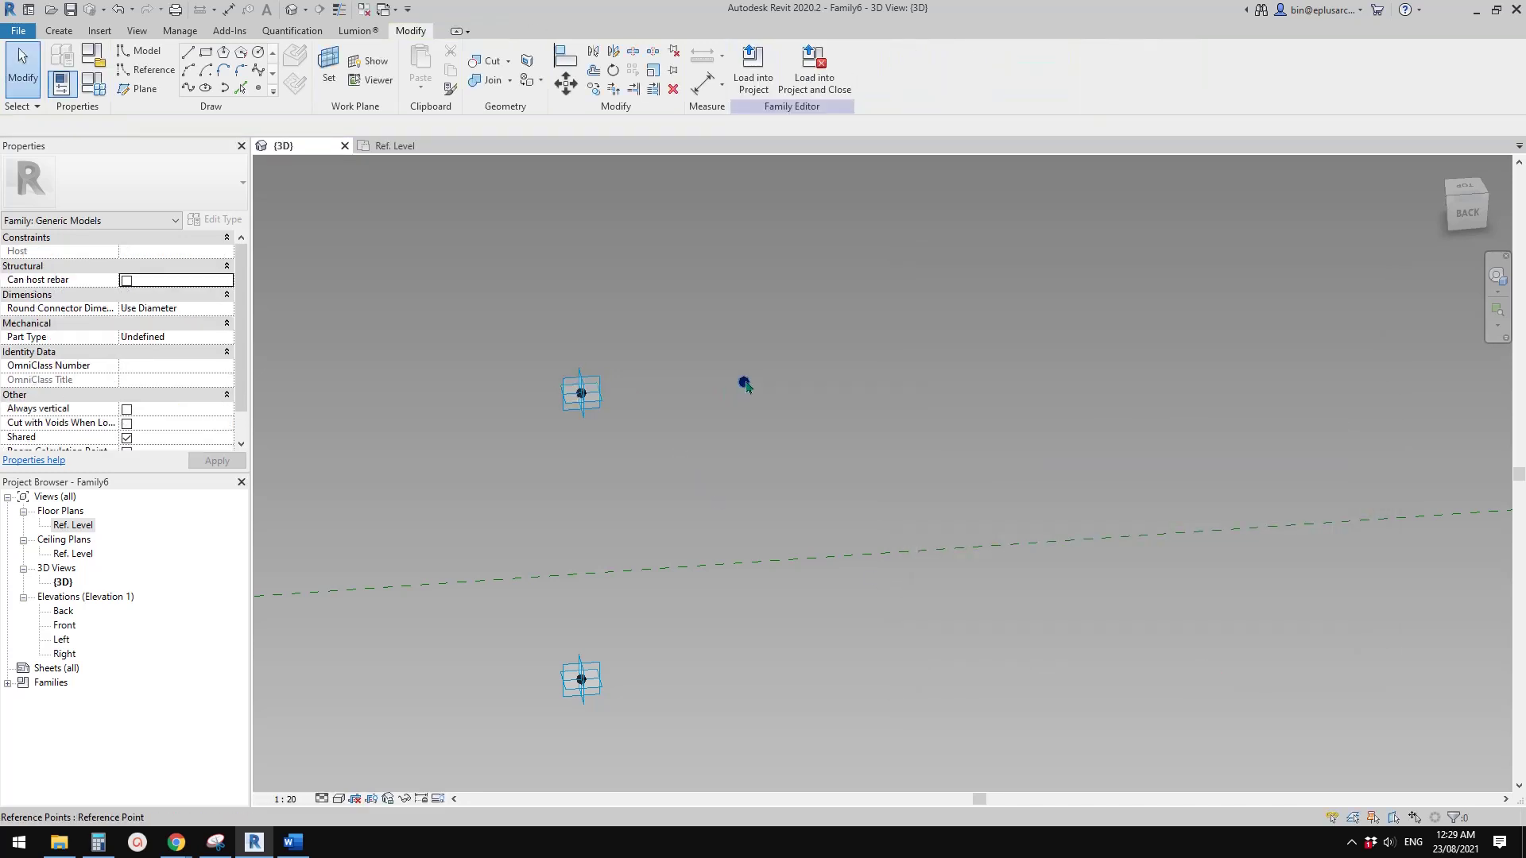
# - Examine the third point's offset against the Y and YN values in the family types, along with its two host points
pyautogui.keyDown('shift'); pyautogui.moveTo(759, 401); pyautogui.dragTo(775, 477, button='middle'); pyautogui.keyUp('shift')
pyautogui.click(690, 404)
pyautogui.keyDown('shift'); pyautogui.moveTo(646, 466); pyautogui.dragTo(623, 453, button='middle'); pyautogui.keyUp('shift')
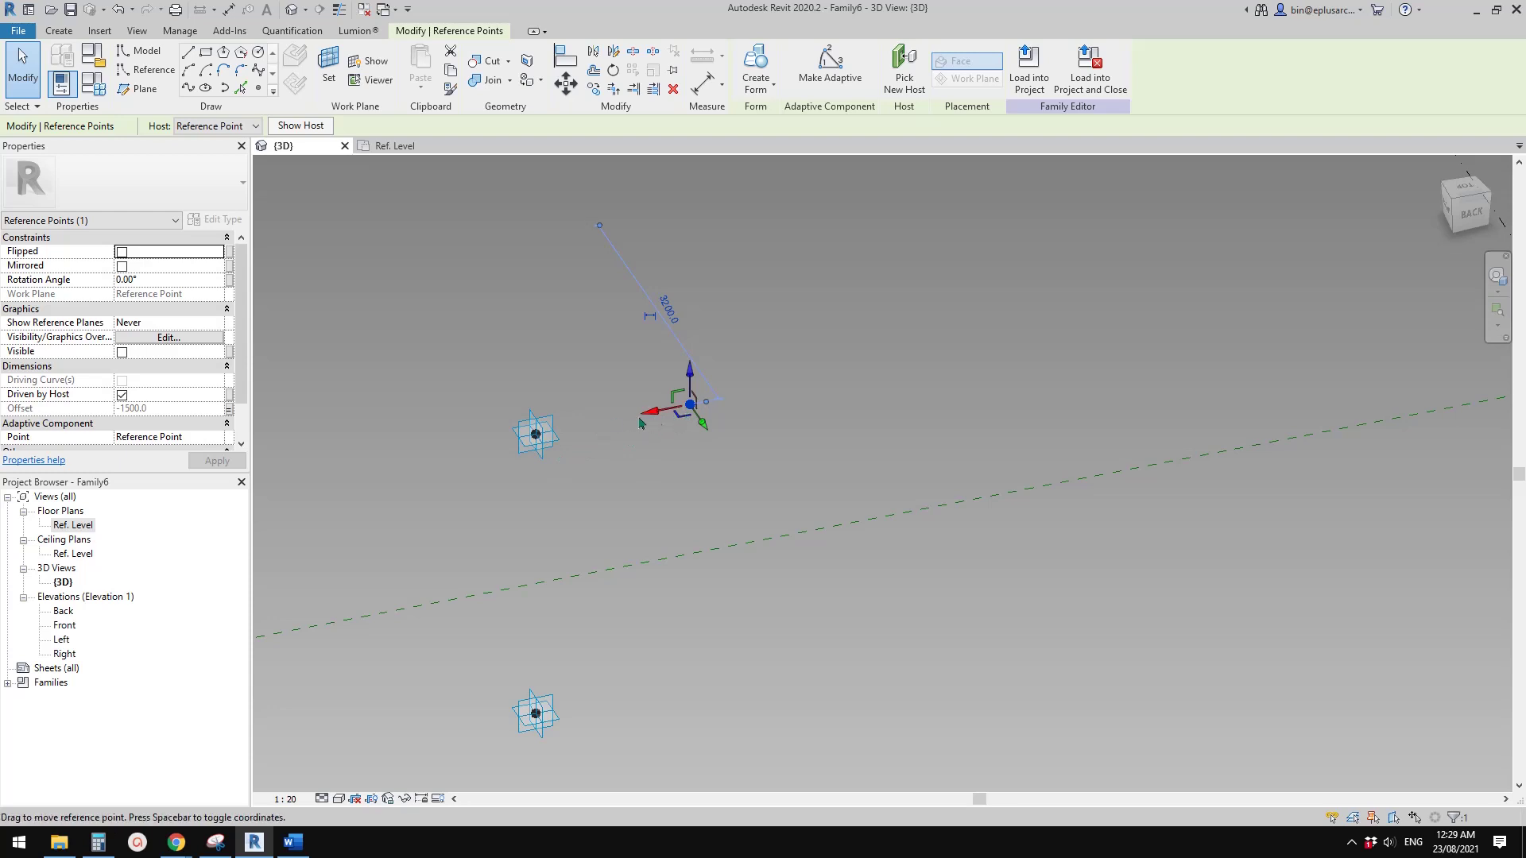
pyautogui.click(93, 82)
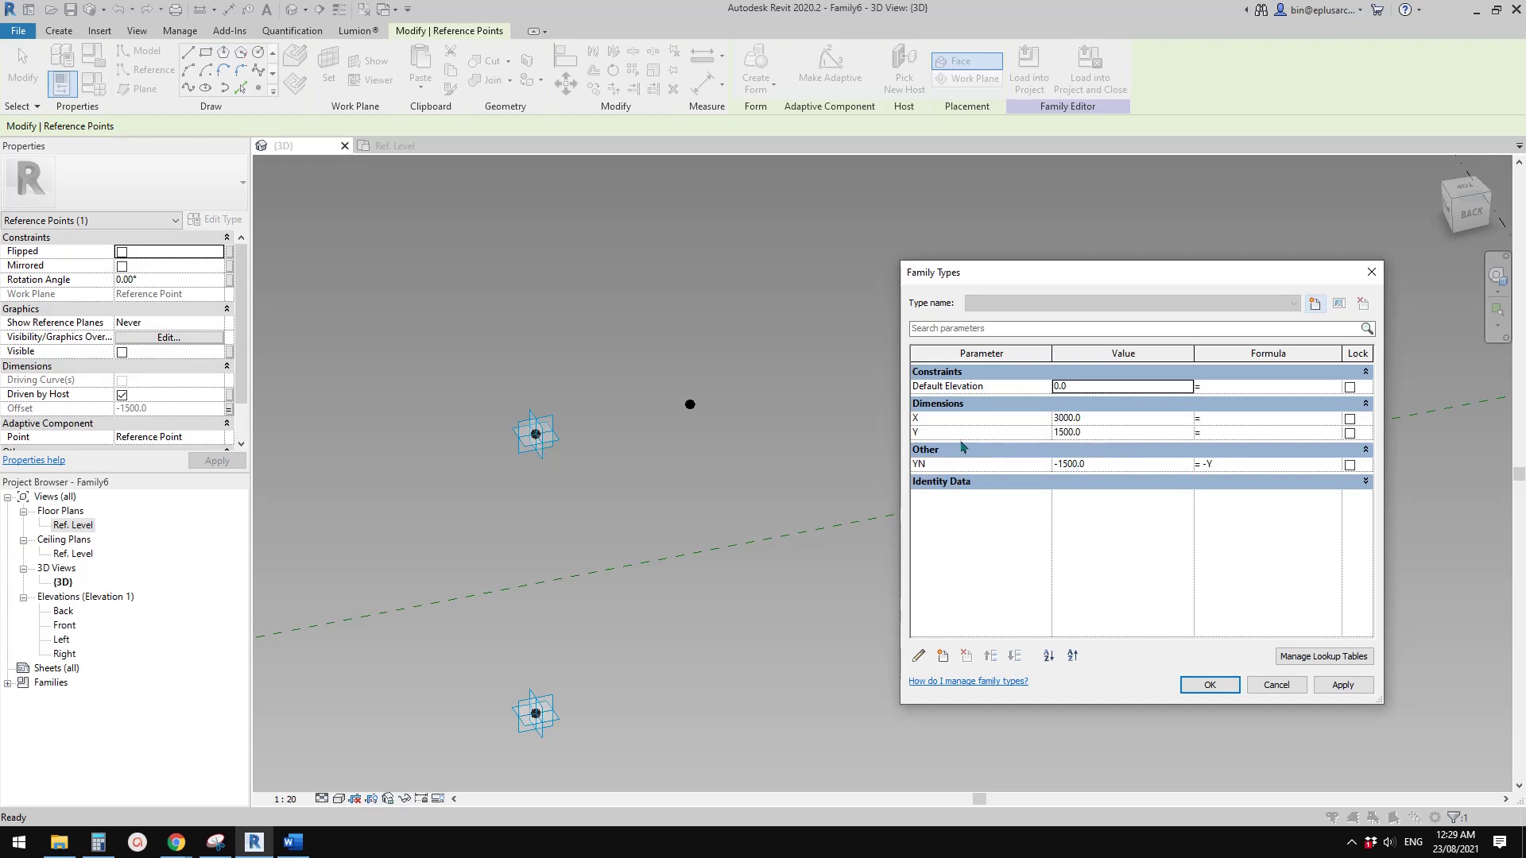
pyautogui.click(1069, 437)
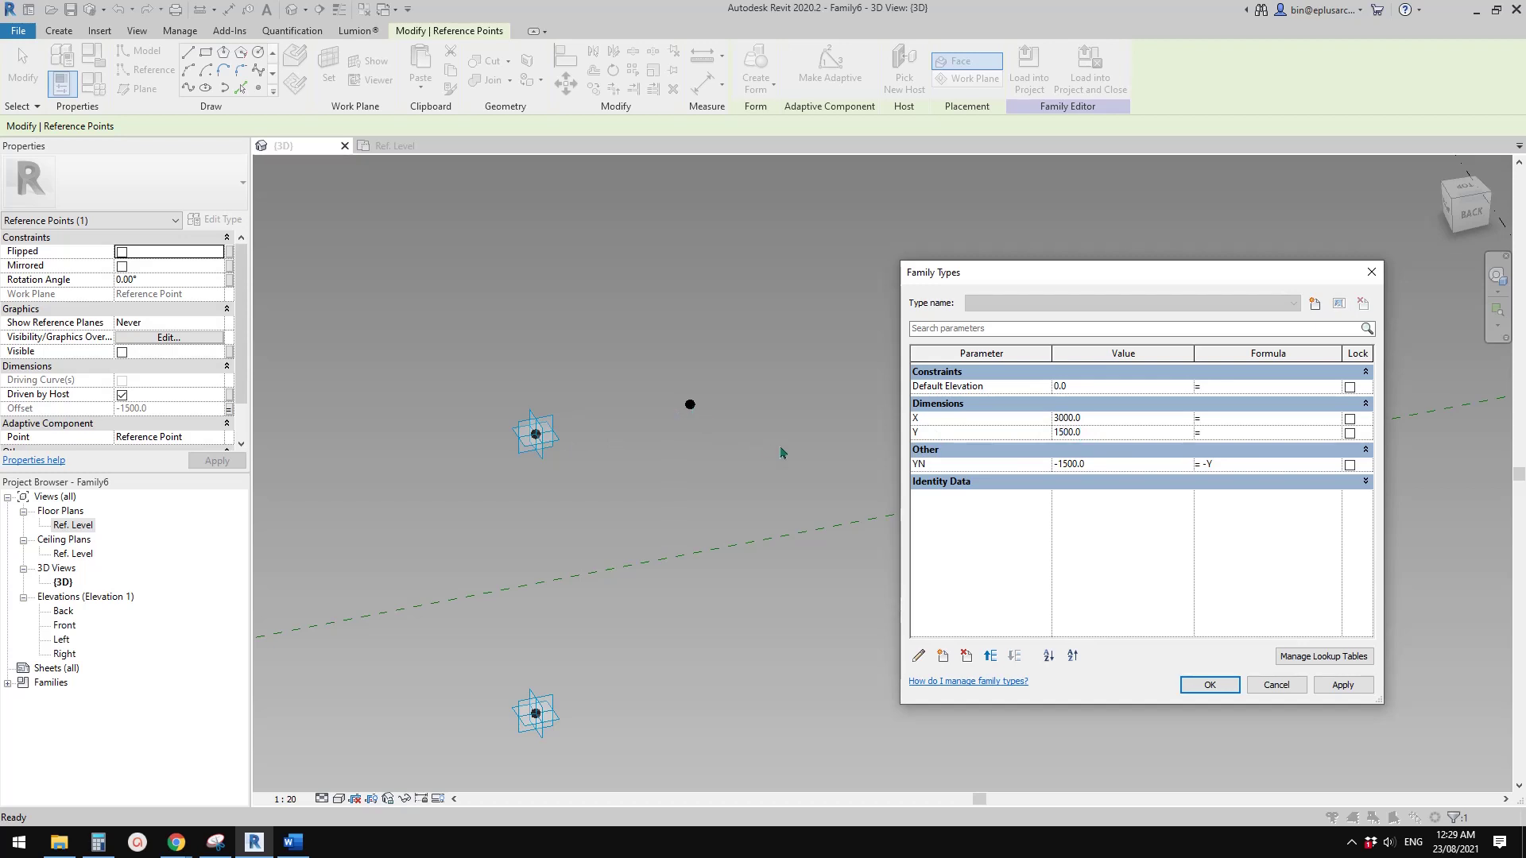
pyautogui.click(1200, 685)
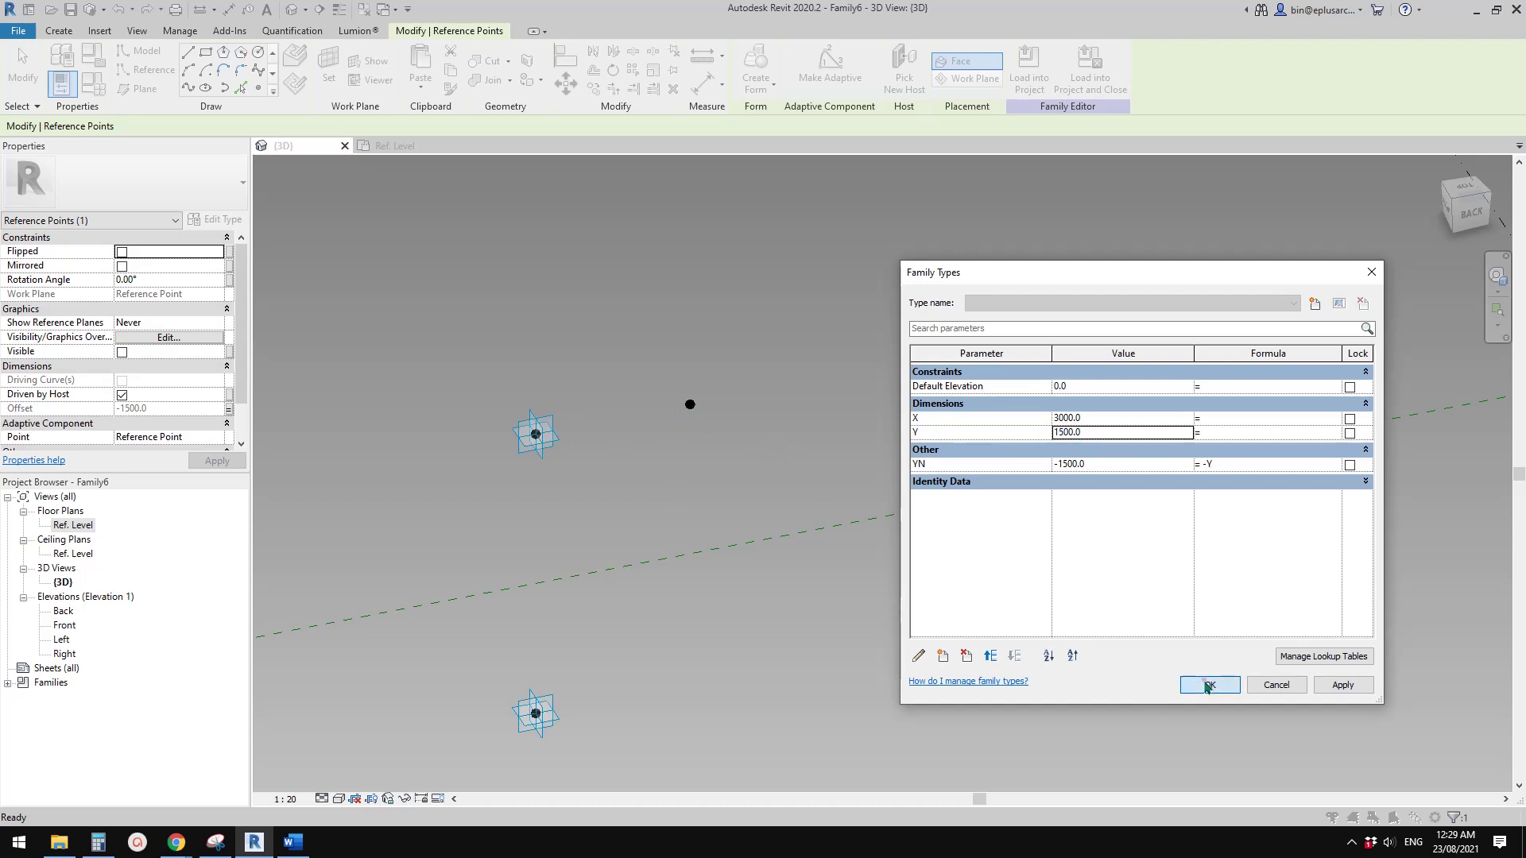
pyautogui.click(910, 539)
pyautogui.keyDown('shift'); pyautogui.moveTo(824, 460); pyautogui.dragTo(630, 388, button='middle'); pyautogui.keyUp('shift')
pyautogui.scroll(-1, 618, 395)
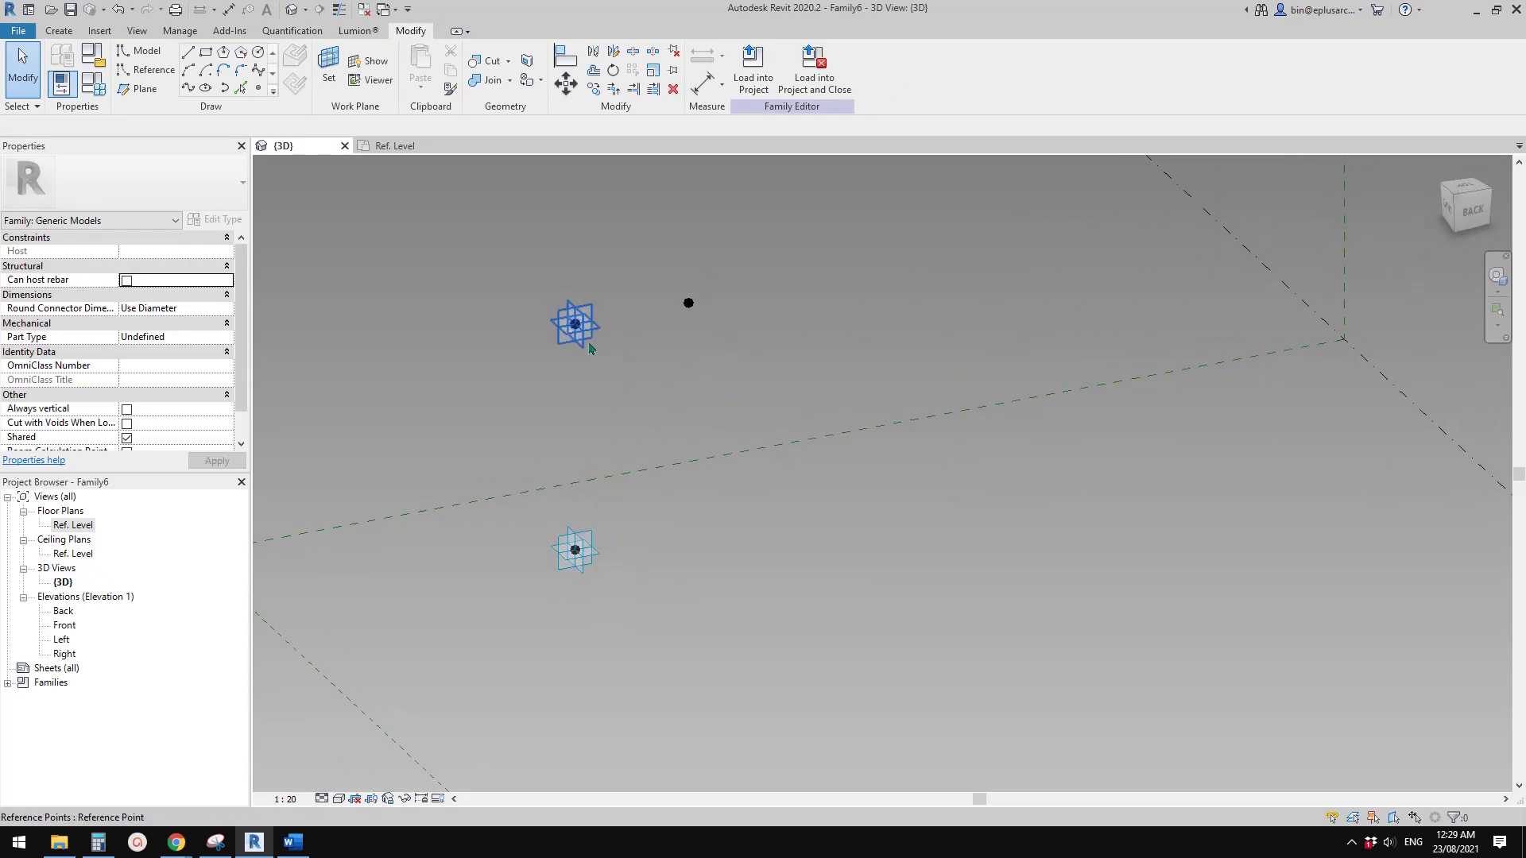
pyautogui.click(587, 344)
pyautogui.keyDown('ctrl'); pyautogui.click(587, 559); pyautogui.keyUp('ctrl')
pyautogui.moveTo(686, 474); pyautogui.dragTo(665, 506, button='middle')
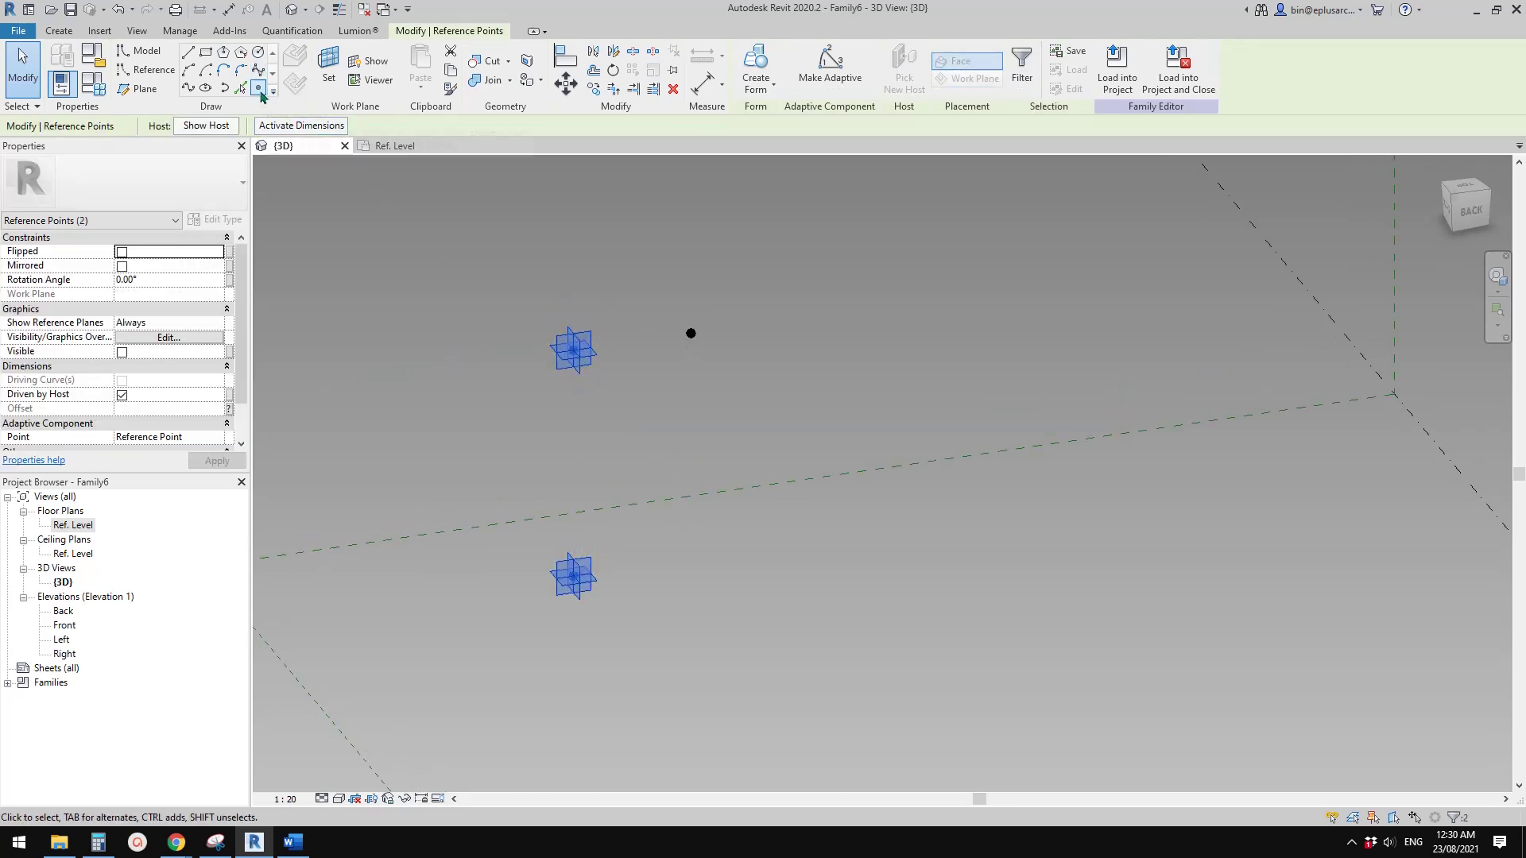
pyautogui.click(633, 397)
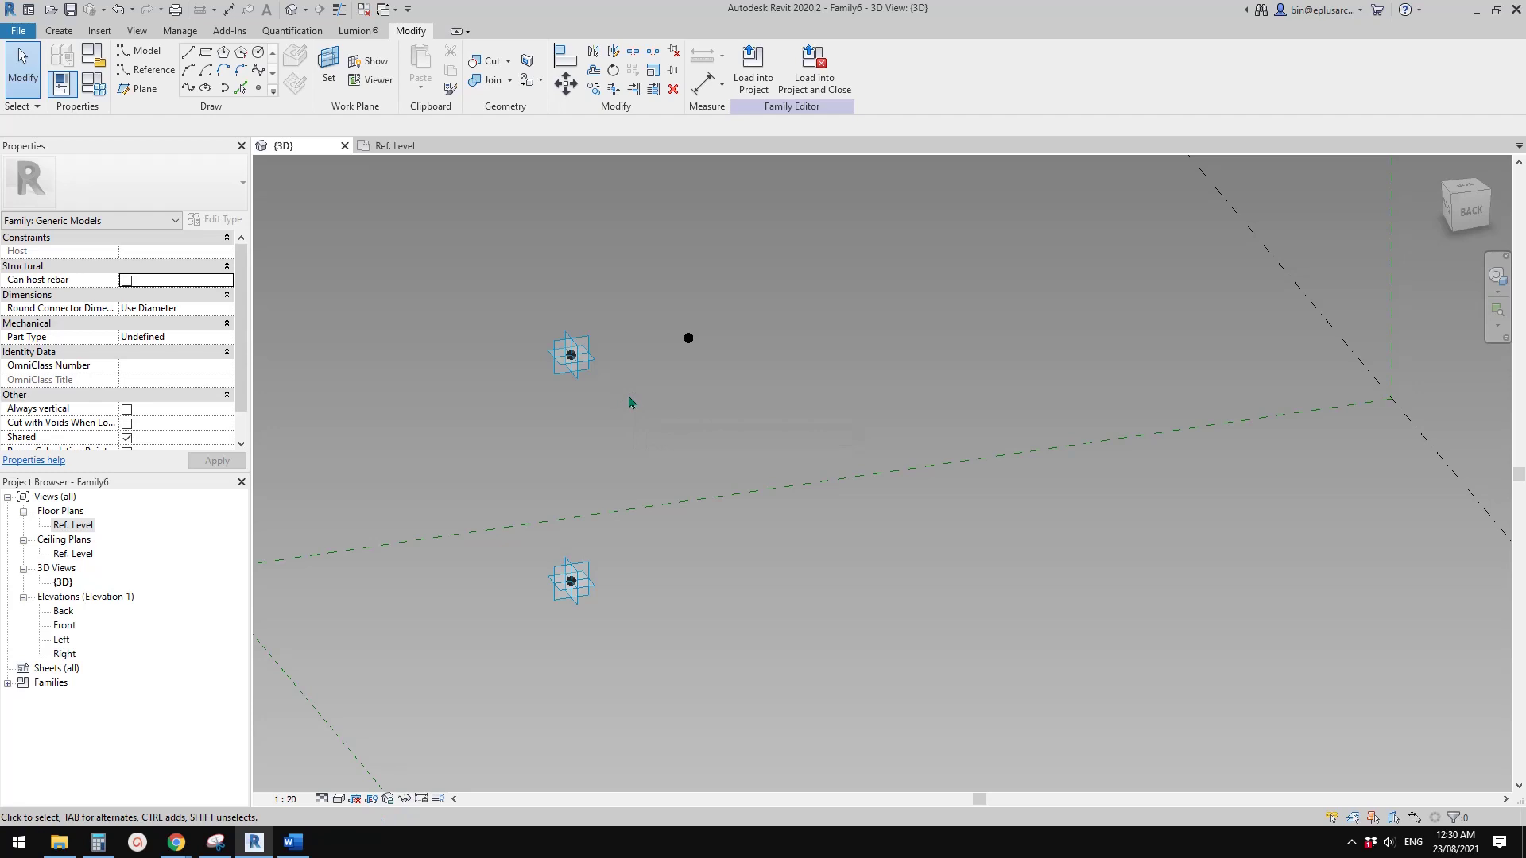
# - Set the Rotation Angle of the upper host reference point to 180°
pyautogui.click(587, 369)
pyautogui.moveTo(597, 390); pyautogui.dragTo(668, 398, button='middle')
pyautogui.keyDown('shift'); pyautogui.moveTo(667, 398); pyautogui.dragTo(682, 421, button='middle'); pyautogui.keyUp('shift')
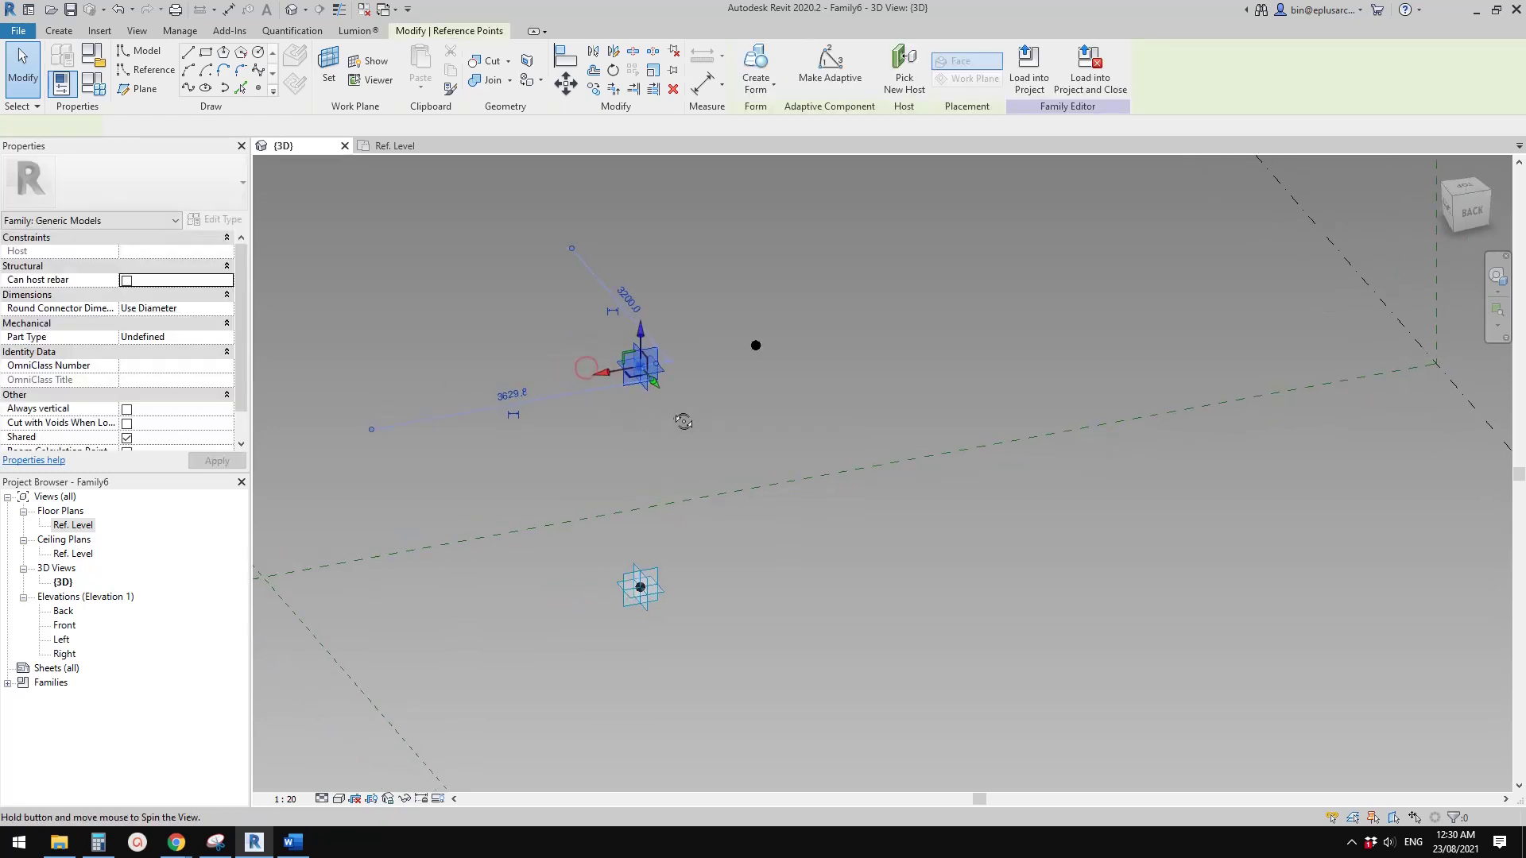
pyautogui.press('Escape')
pyautogui.click(645, 385)
pyautogui.click(161, 280)
pyautogui.write('18')
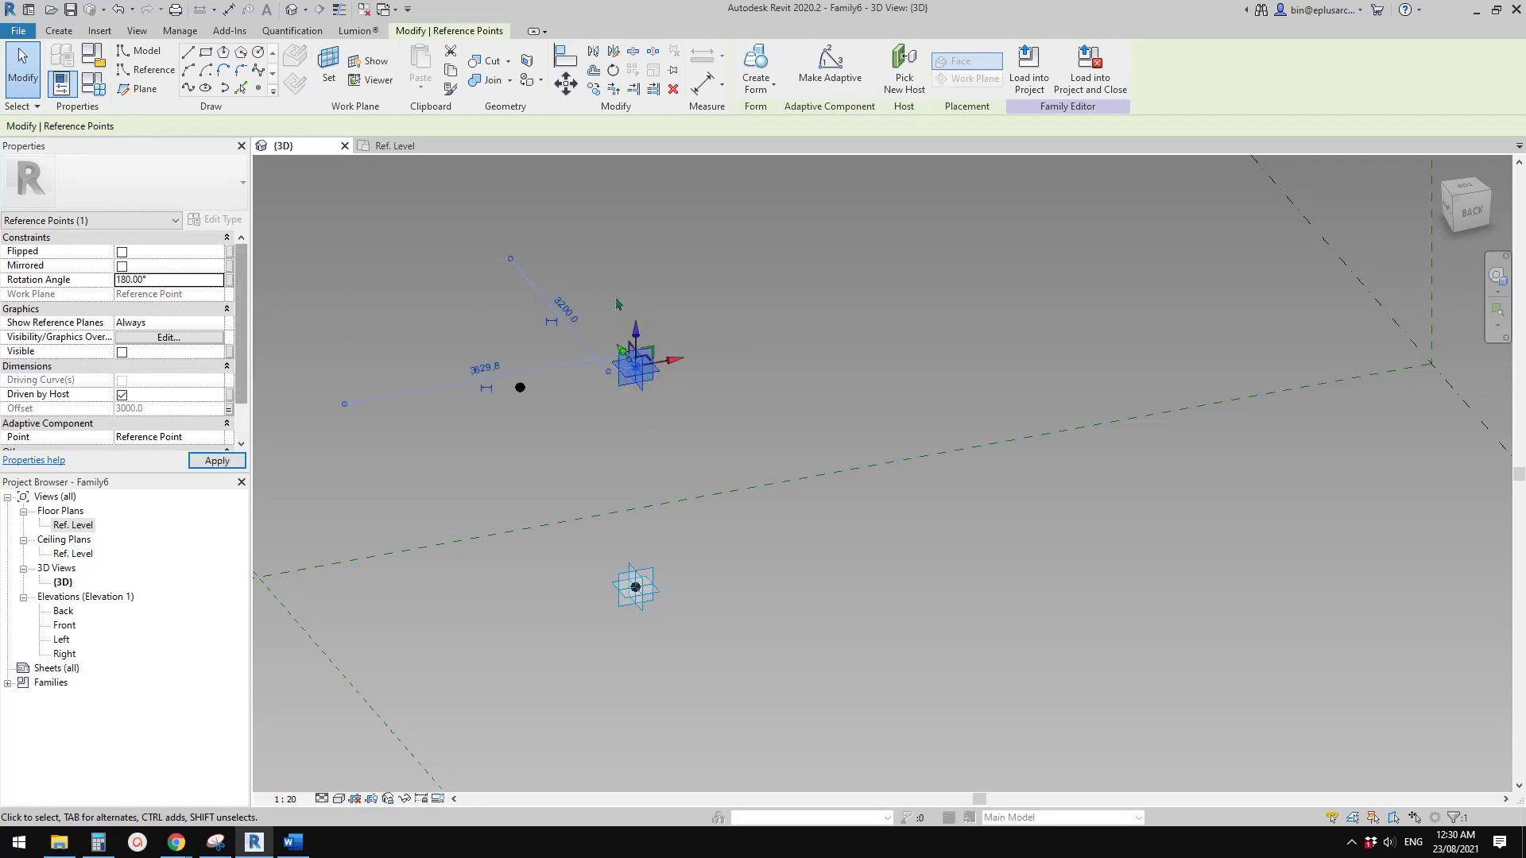
pyautogui.press('Escape')
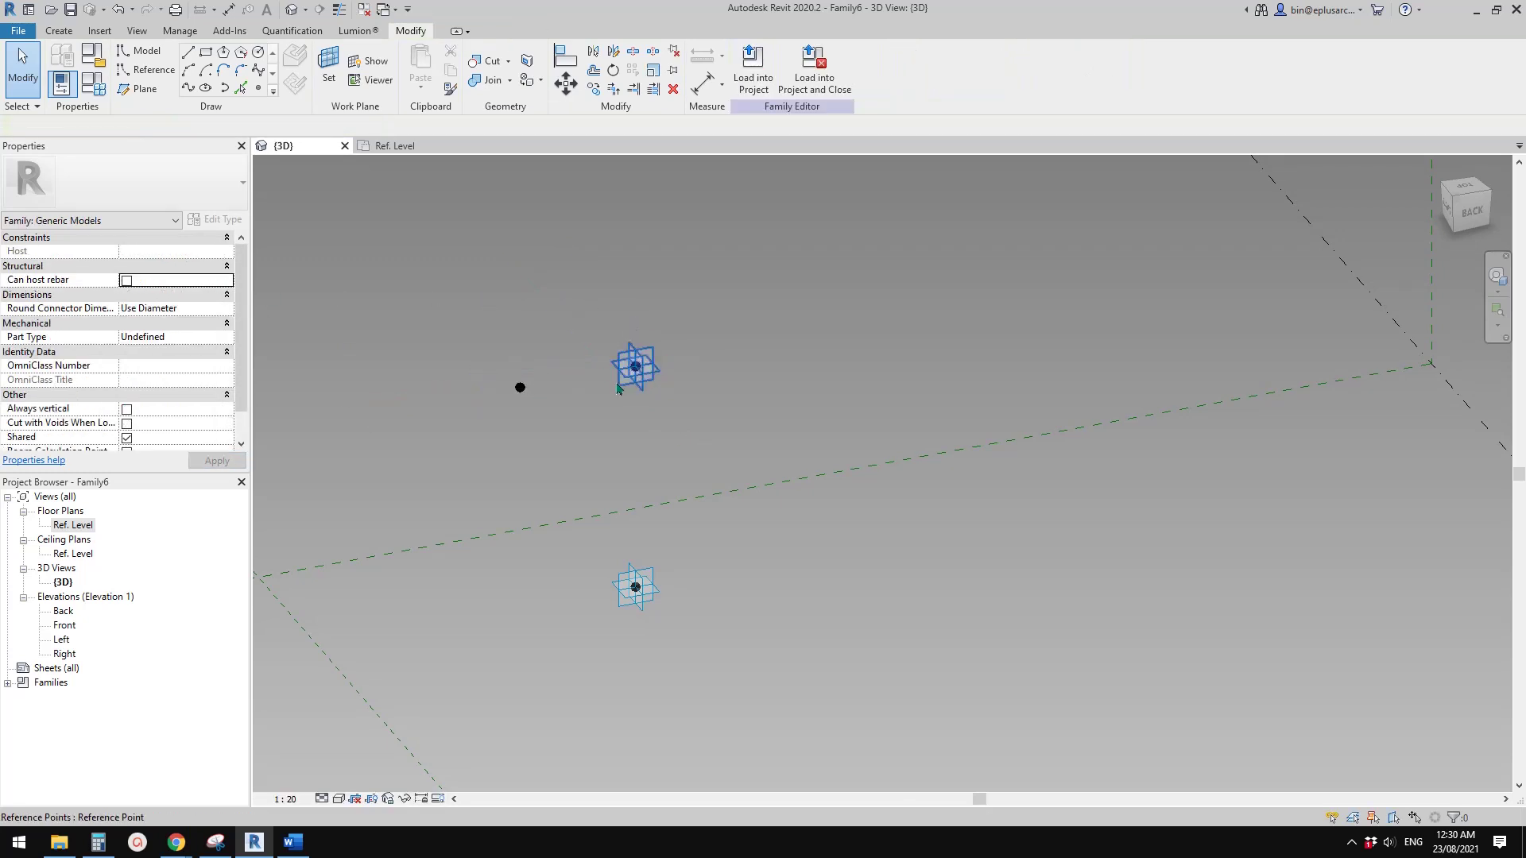
# - Undo the 180° rotation of the upper host reference point
pyautogui.moveTo(703, 365); pyautogui.dragTo(615, 391, button='middle')
pyautogui.click(721, 353)
pyautogui.press('Escape')
pyautogui.scroll(-1, 615, 389)
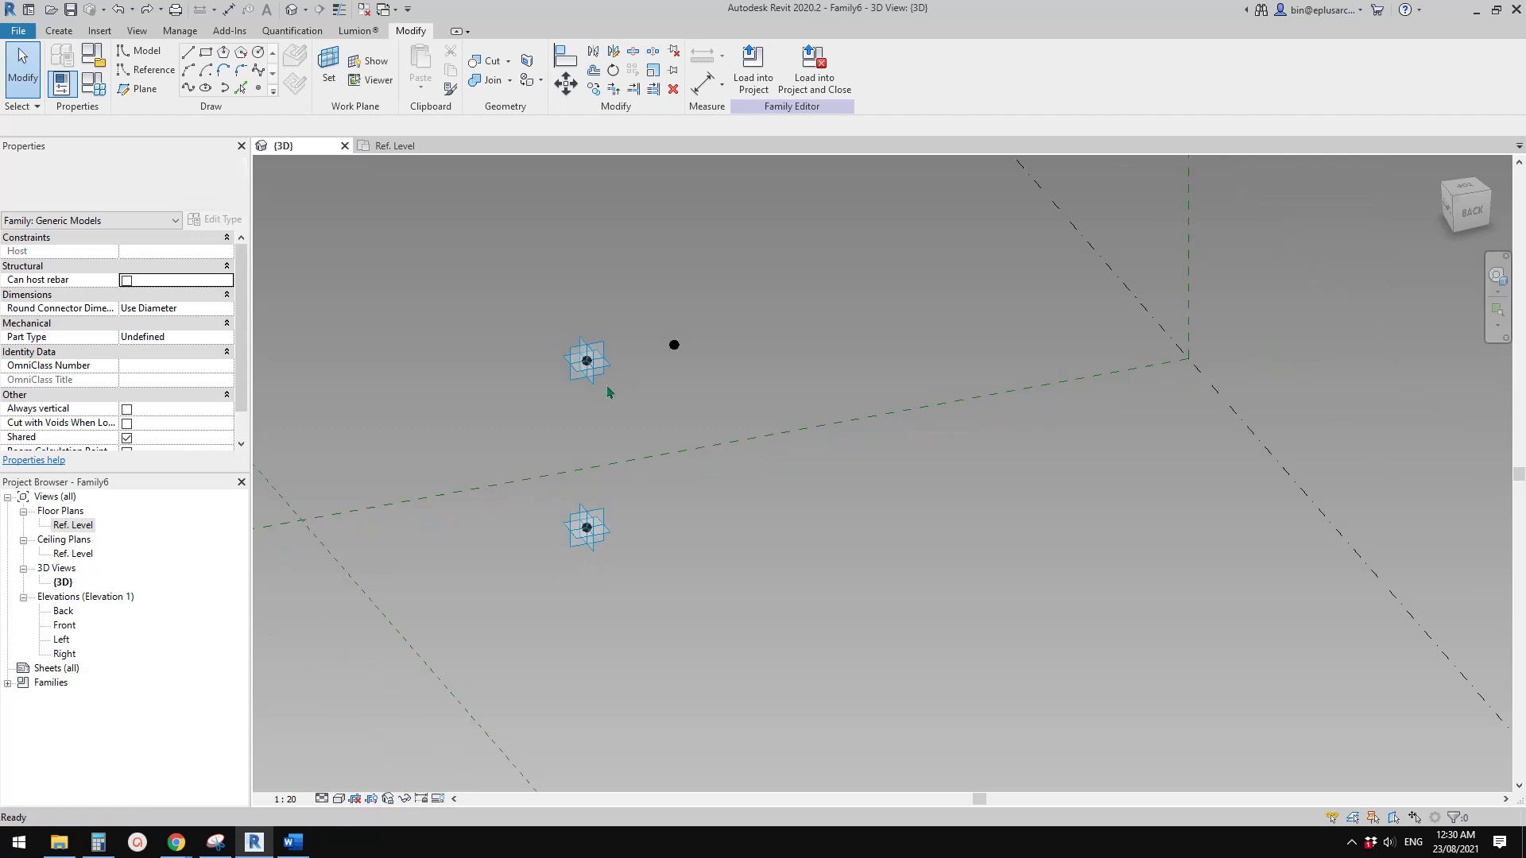
pyautogui.moveTo(498, 273); pyautogui.dragTo(722, 591)
pyautogui.press('Escape')
pyautogui.moveTo(632, 429); pyautogui.dragTo(611, 435, button='middle')
# - Set Level : Ref. Level as the work plane and place a new reference point beside the existing set
pyautogui.click(257, 87)
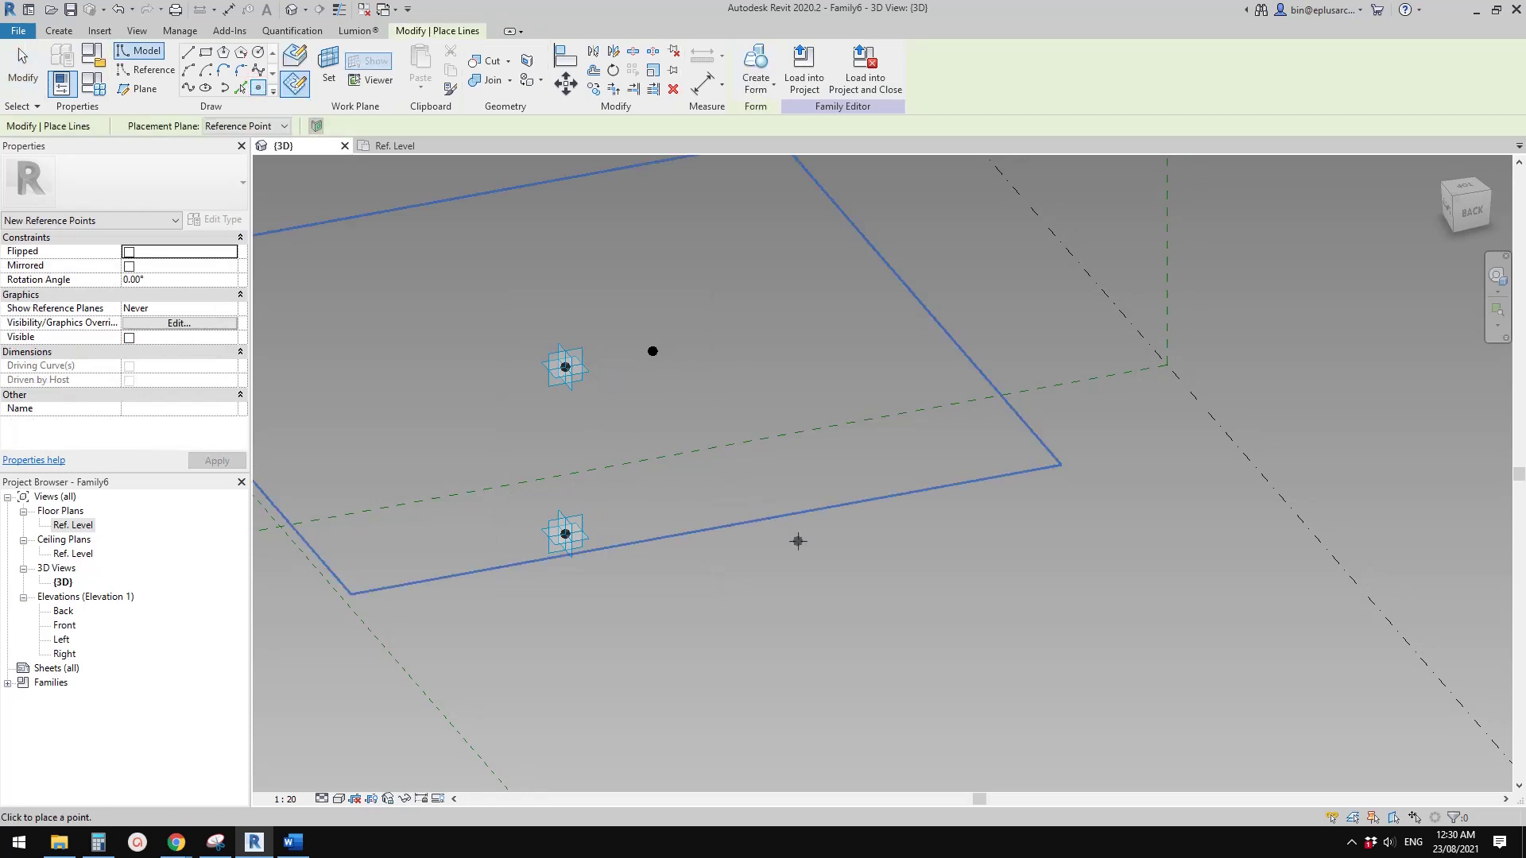
pyautogui.press('Escape')
pyautogui.click(331, 64)
pyautogui.click(157, 120)
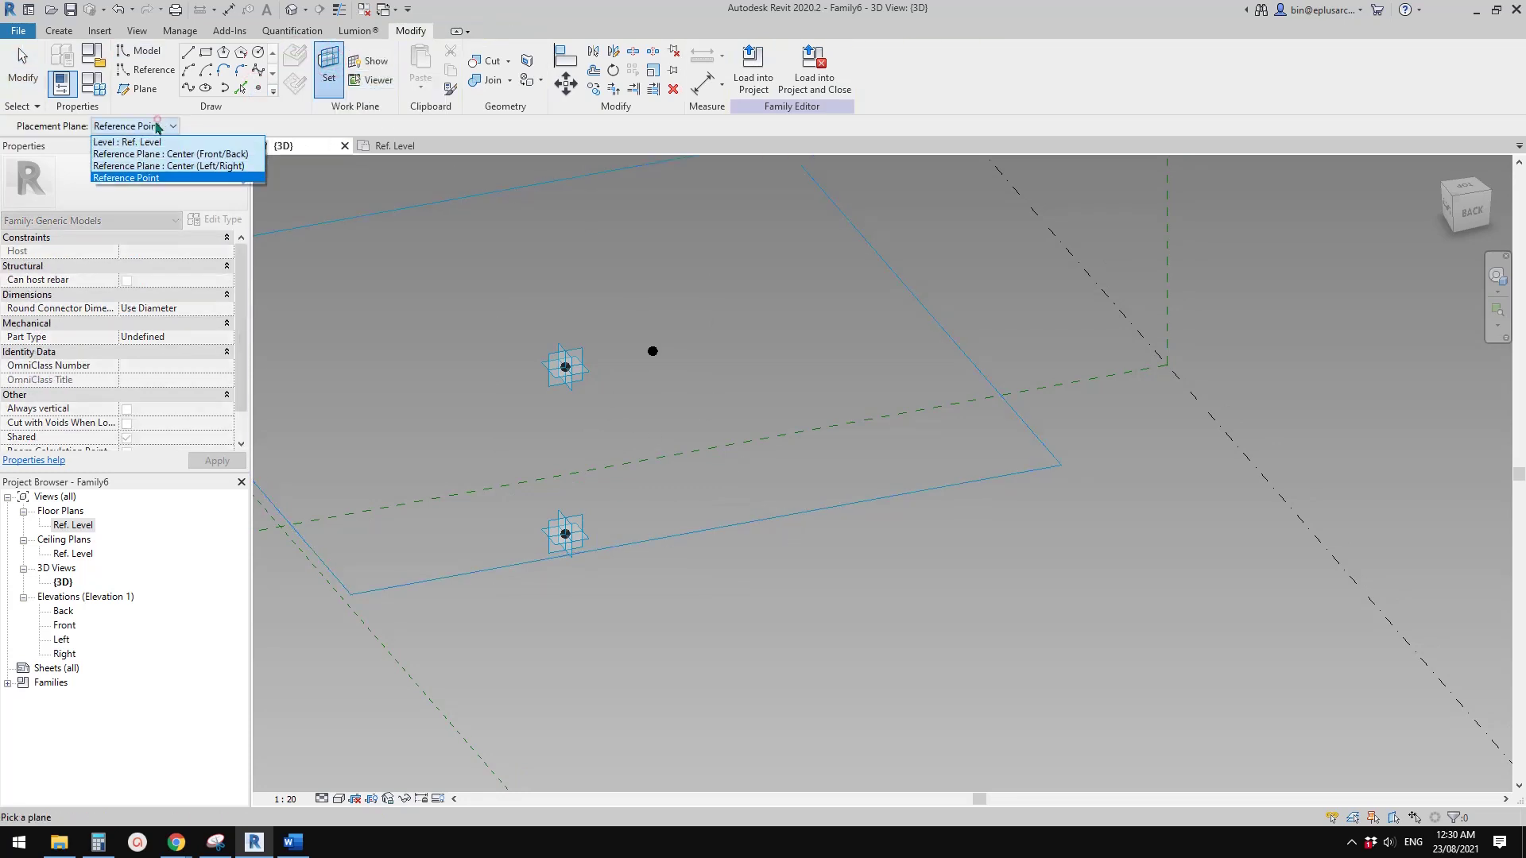
pyautogui.click(140, 142)
pyautogui.click(835, 569)
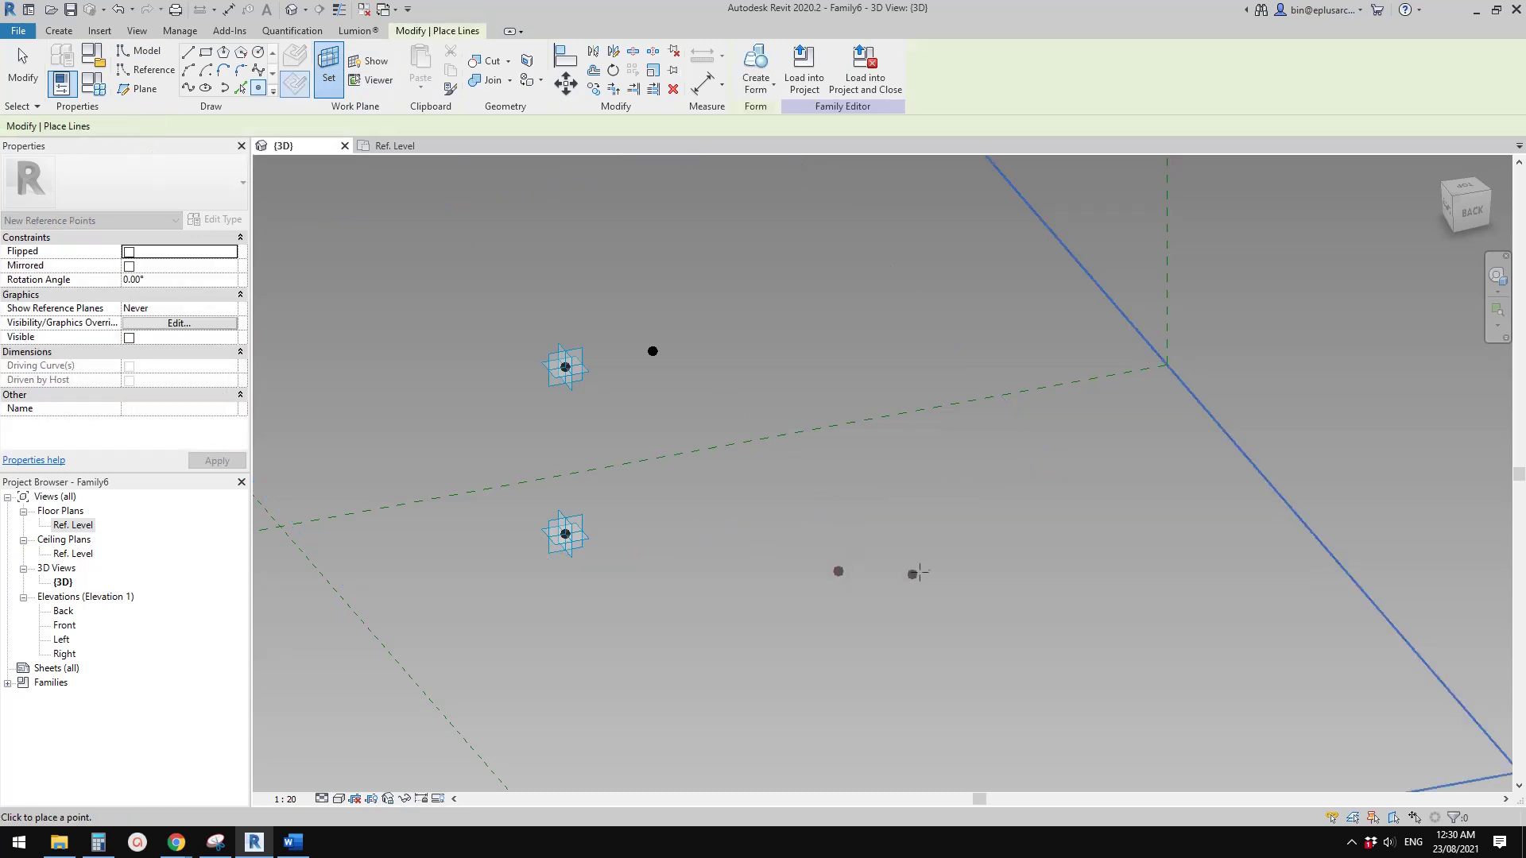
# - Host a second reference point on the new point's horizontal plane and raise it to an offset of about 2004 mm
pyautogui.click(318, 75)
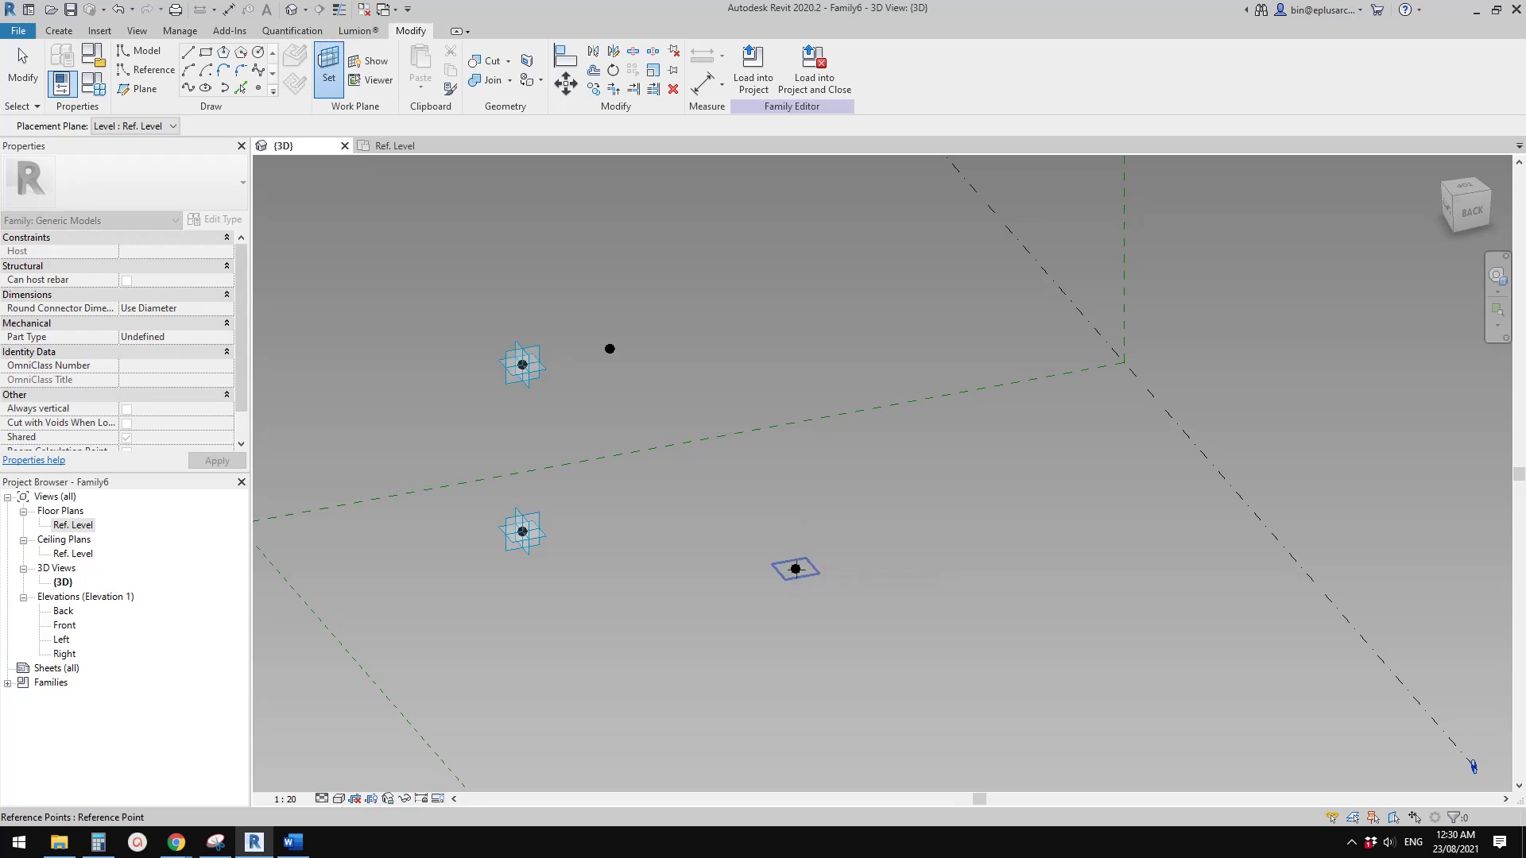
pyautogui.click(795, 569)
pyautogui.click(797, 569)
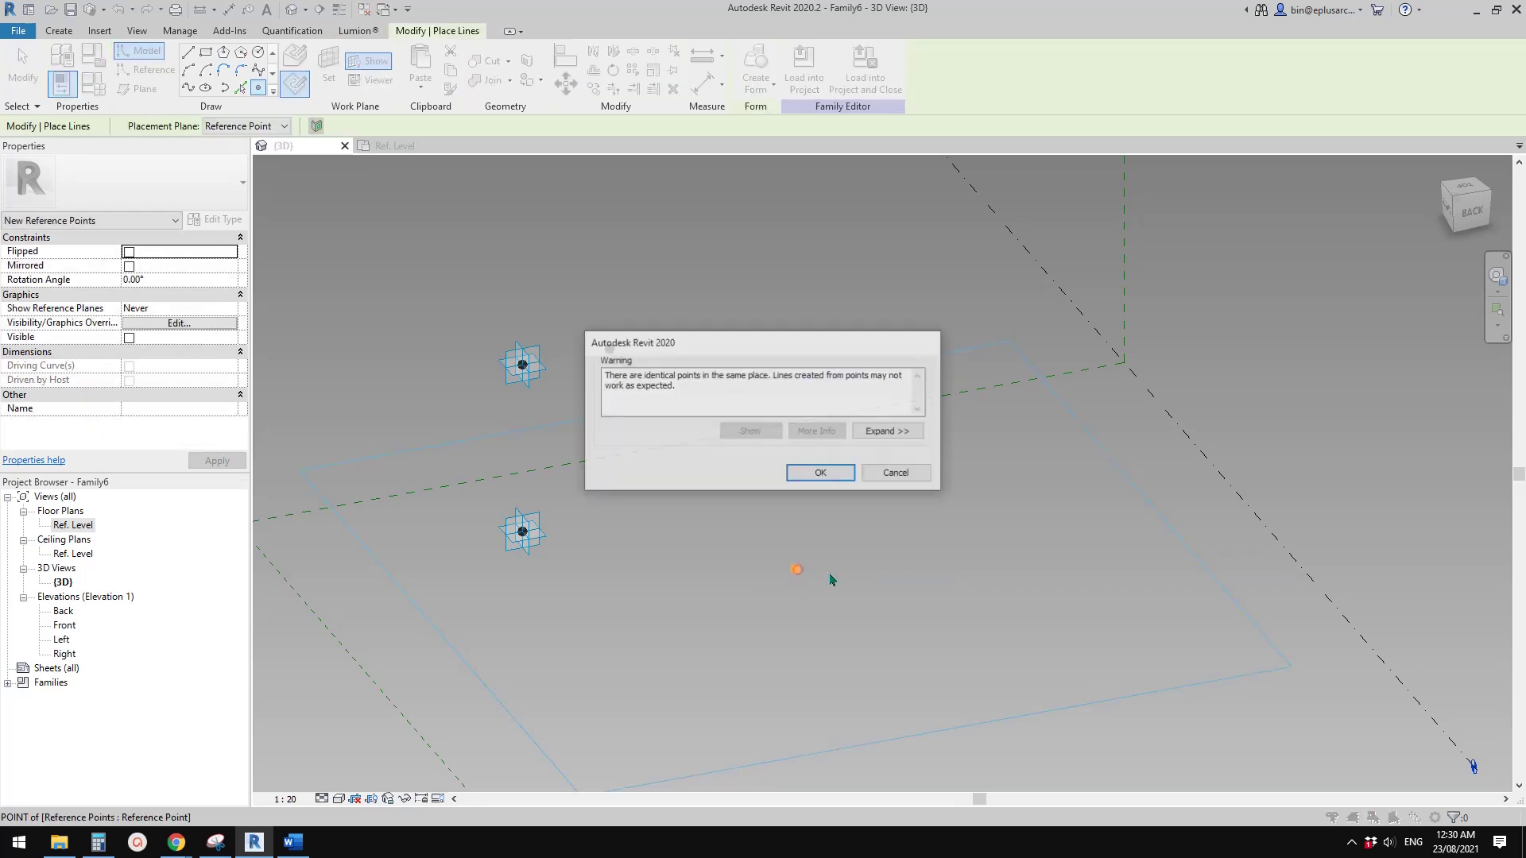
pyautogui.click(836, 468)
pyautogui.press('Escape')
pyautogui.click(795, 569)
pyautogui.moveTo(796, 537); pyautogui.dragTo(795, 425)
# - Host a third reference point on the raised point's vertical plane and move it to an offset of about -1339 mm
pyautogui.click(260, 88)
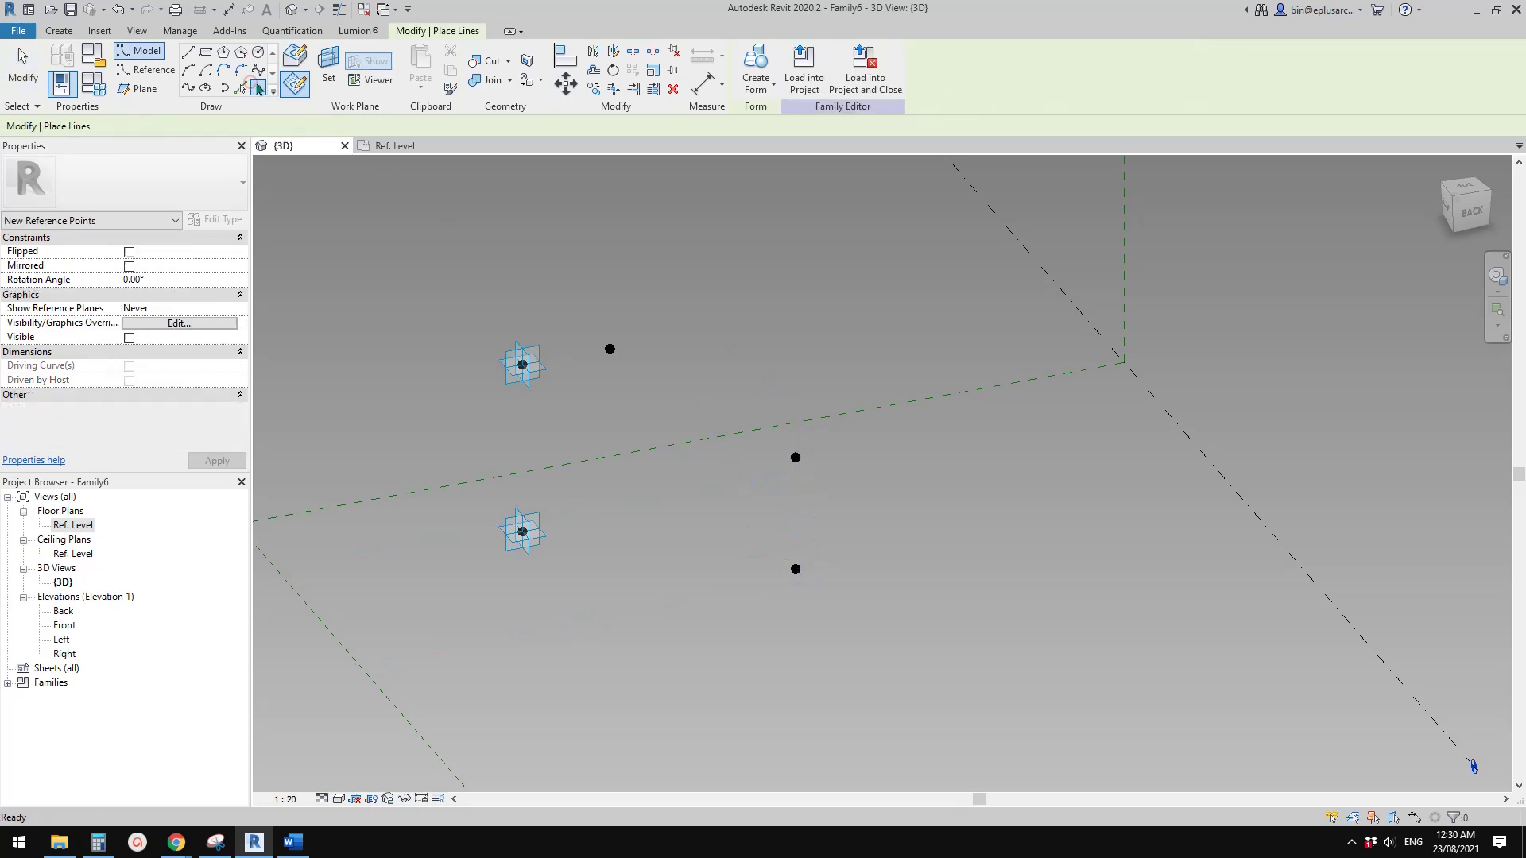
pyautogui.click(325, 57)
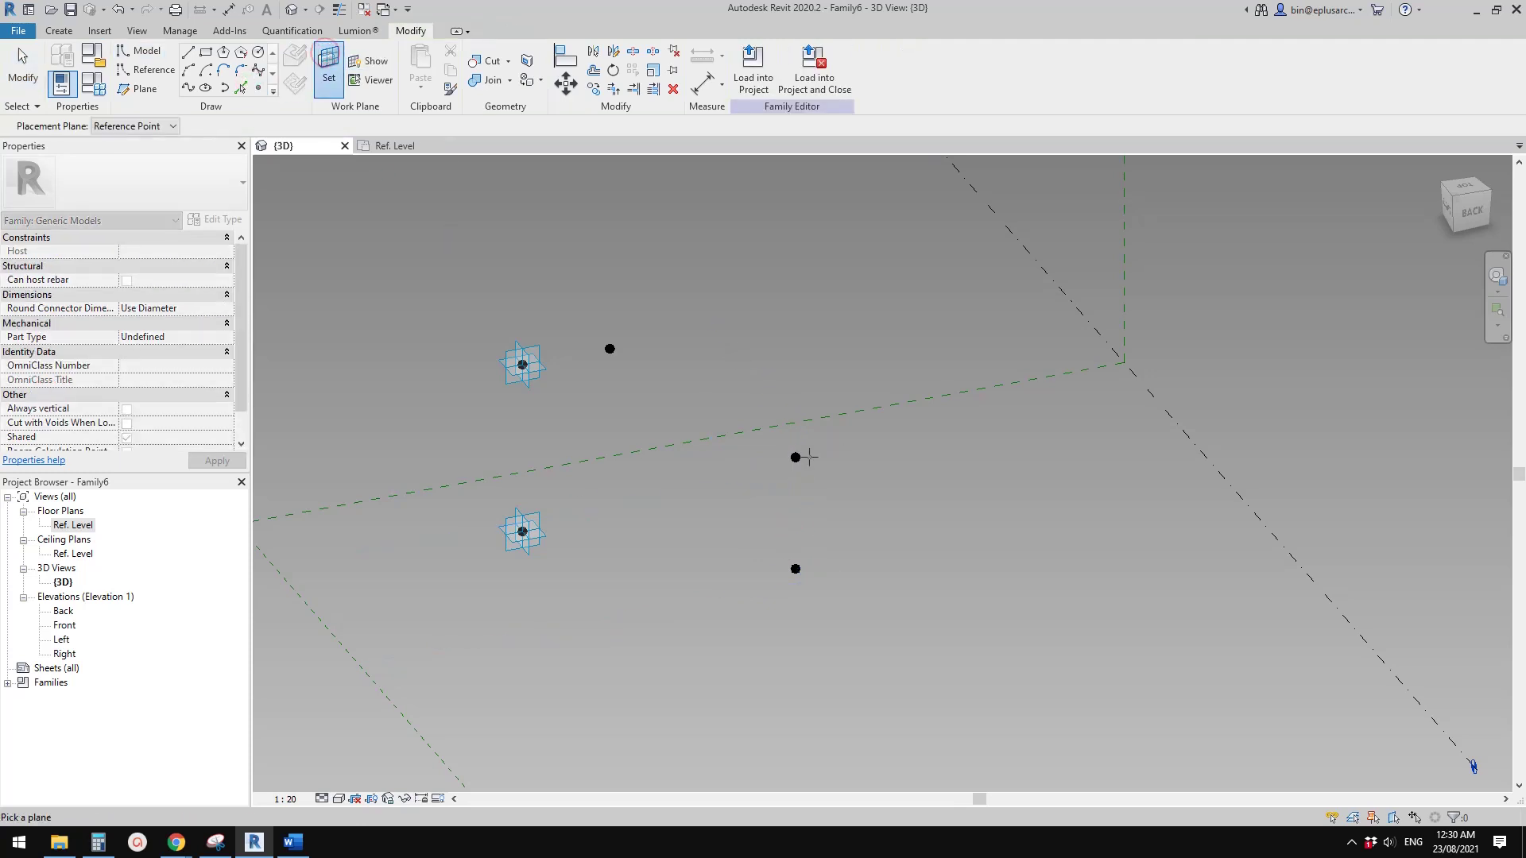
pyautogui.click(795, 456)
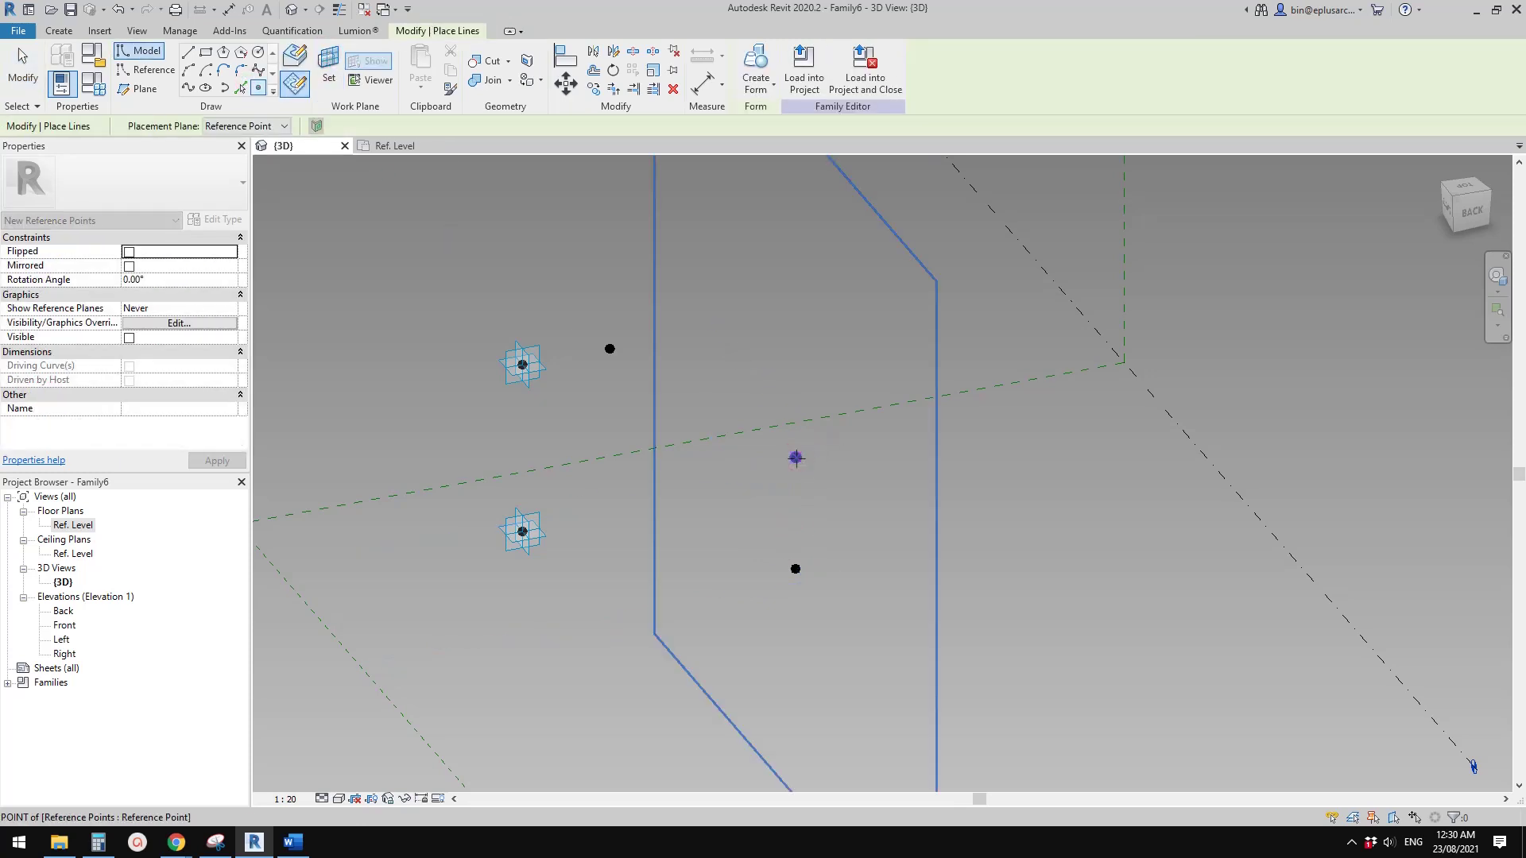
pyautogui.click(795, 457)
pyautogui.click(818, 475)
pyautogui.press('Escape')
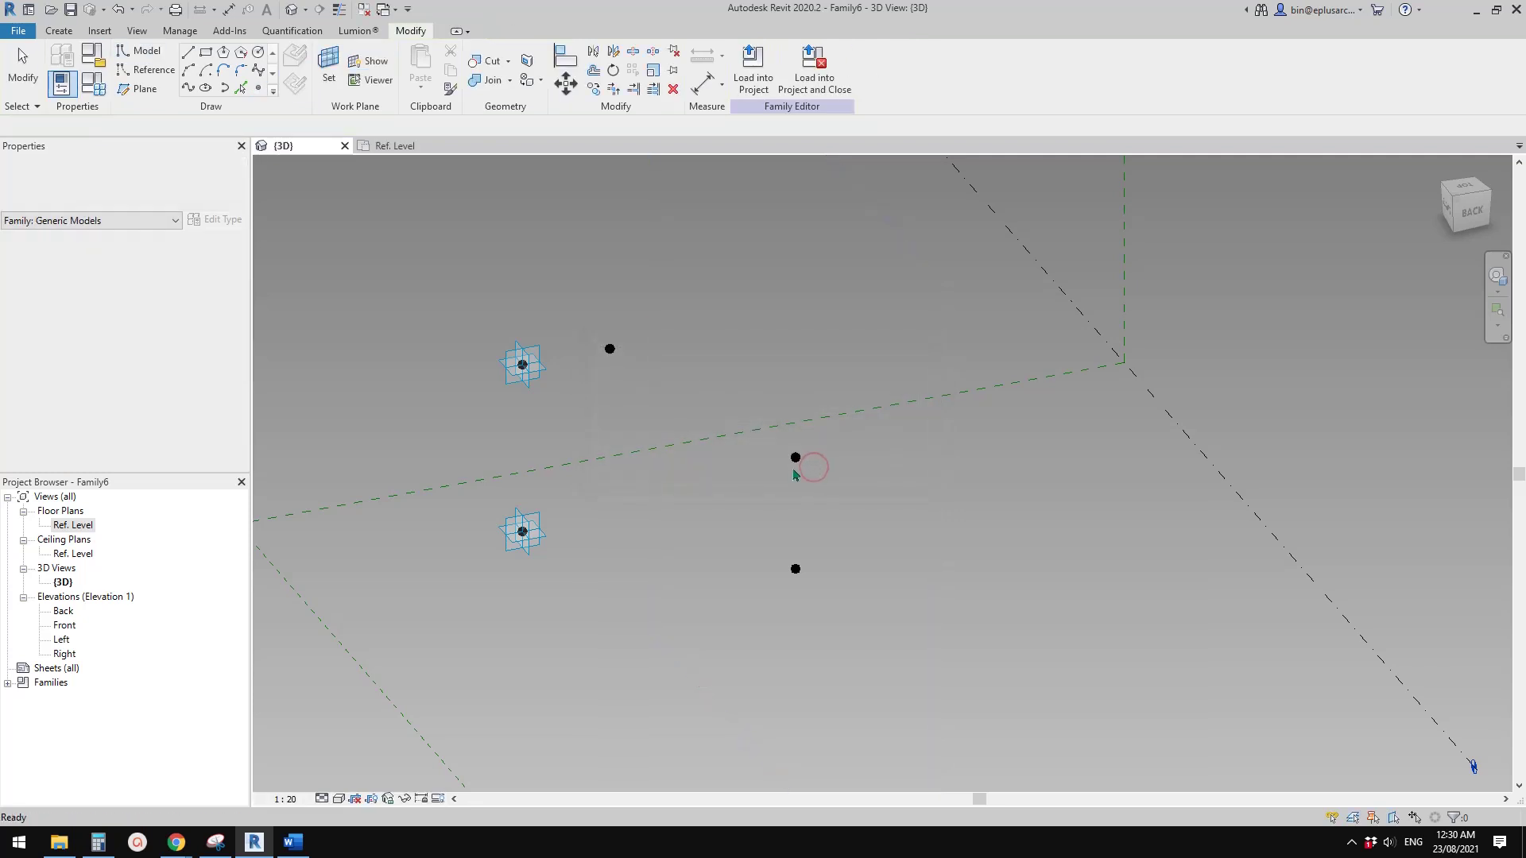
pyautogui.click(795, 458)
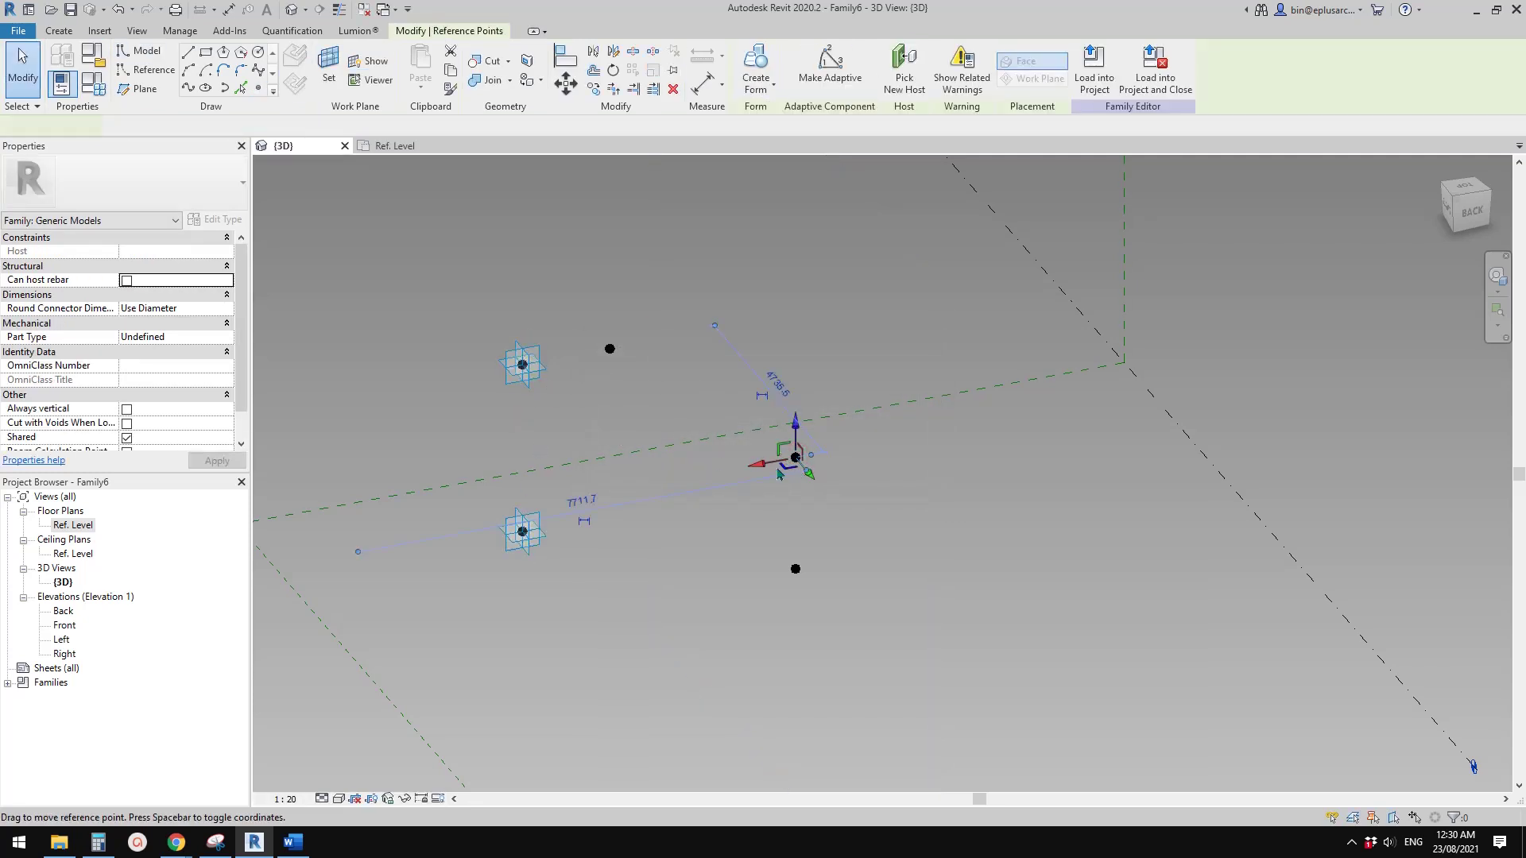
pyautogui.moveTo(765, 468); pyautogui.dragTo(858, 451)
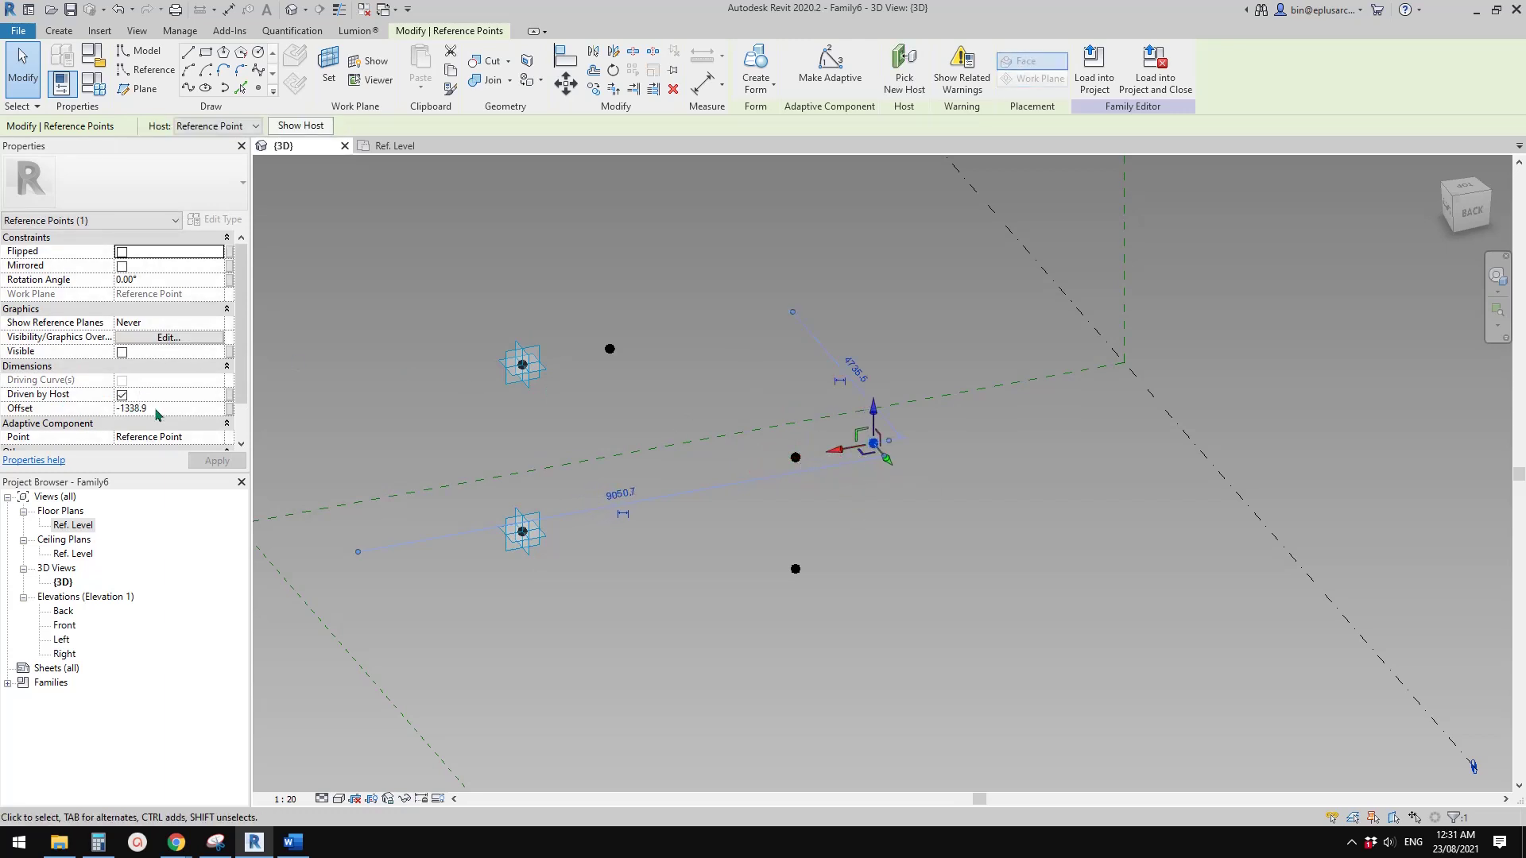
pyautogui.moveTo(836, 515); pyautogui.dragTo(827, 529, button='middle')
pyautogui.scroll(1, 817, 507)
pyautogui.click(814, 495)
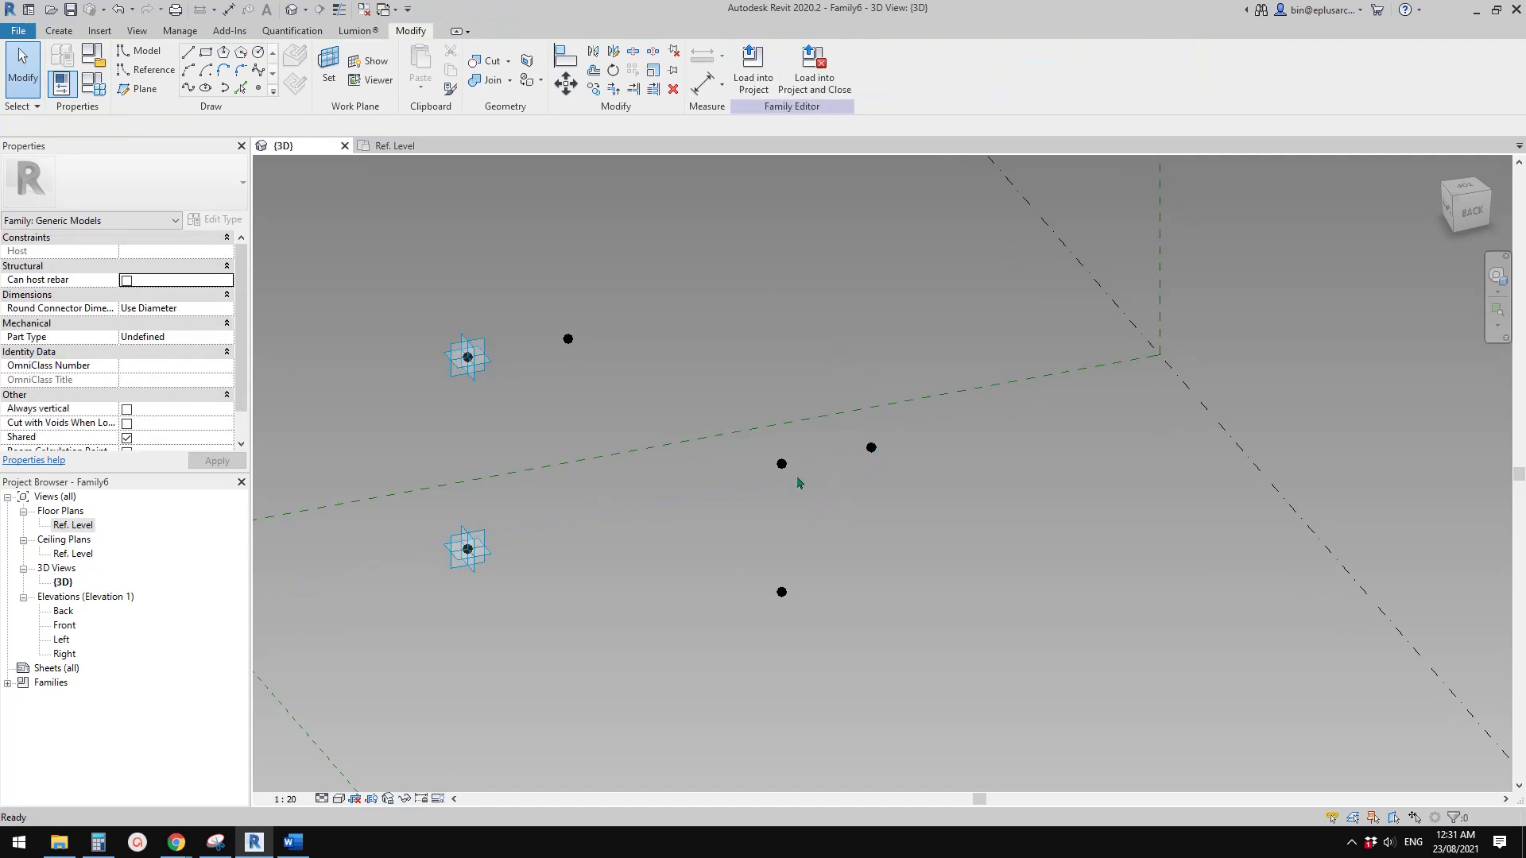
# - Set the rotation angle of the raised host reference point in the new set to 180°
pyautogui.click(871, 450)
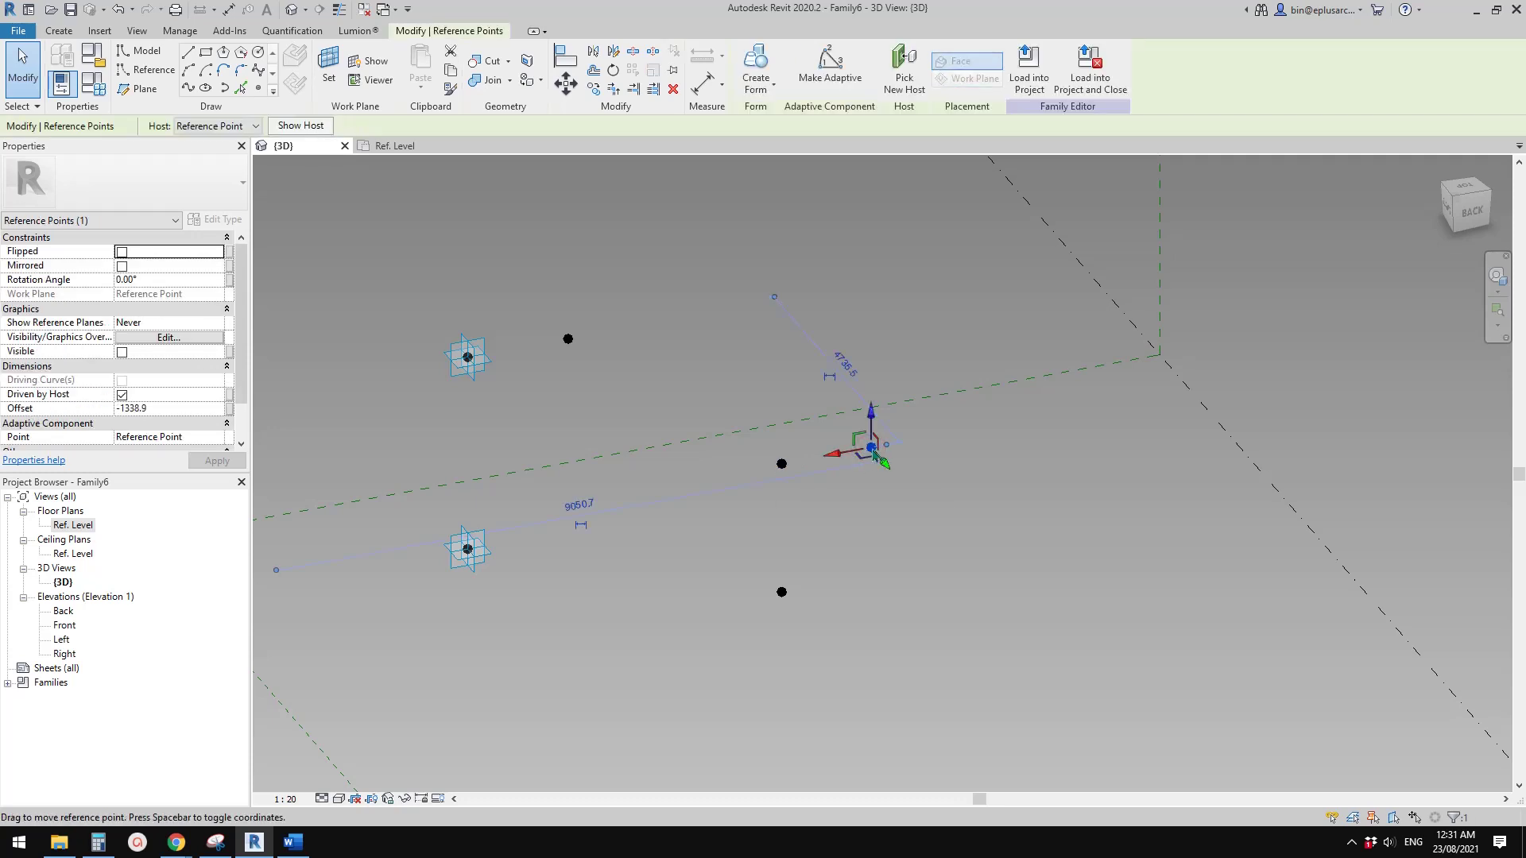
pyautogui.scroll(1, 781, 466)
pyautogui.click(781, 466)
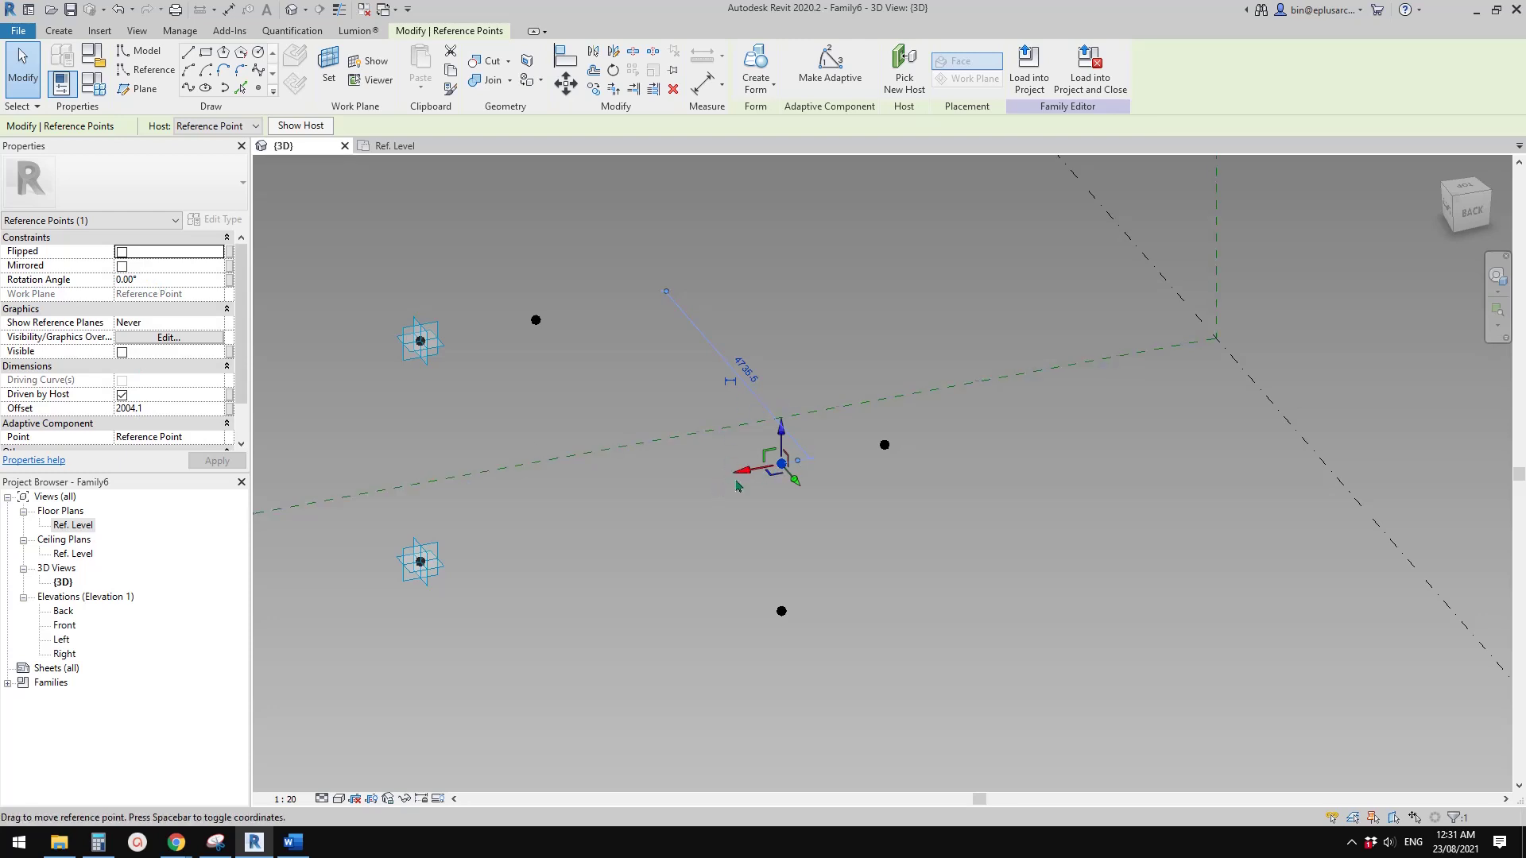
pyautogui.keyDown('shift'); pyautogui.moveTo(810, 486); pyautogui.dragTo(818, 566, button='middle'); pyautogui.keyUp('shift')
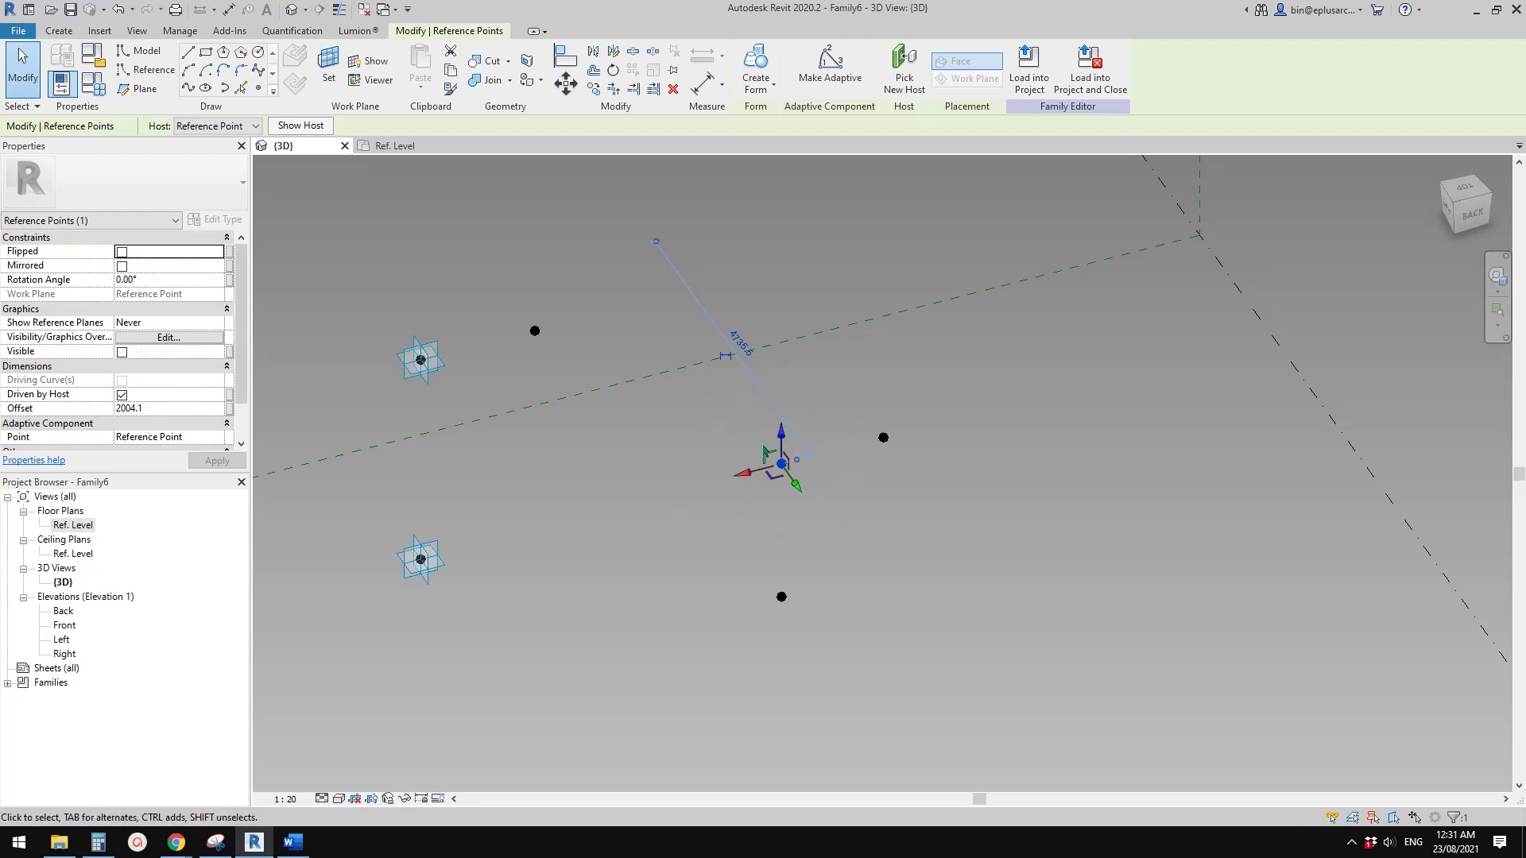
pyautogui.click(176, 279)
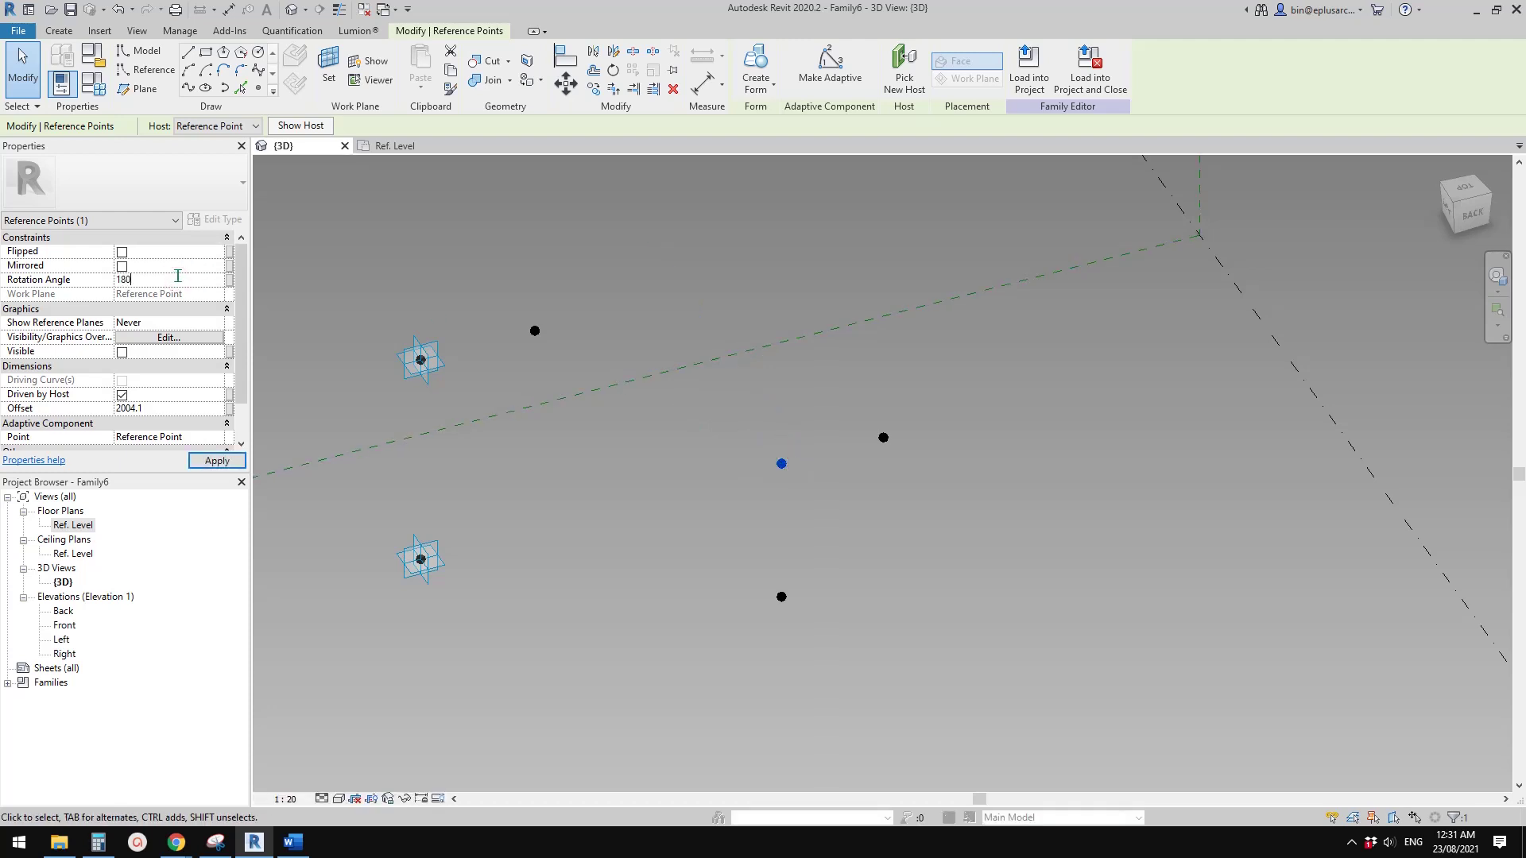
pyautogui.press('Return')
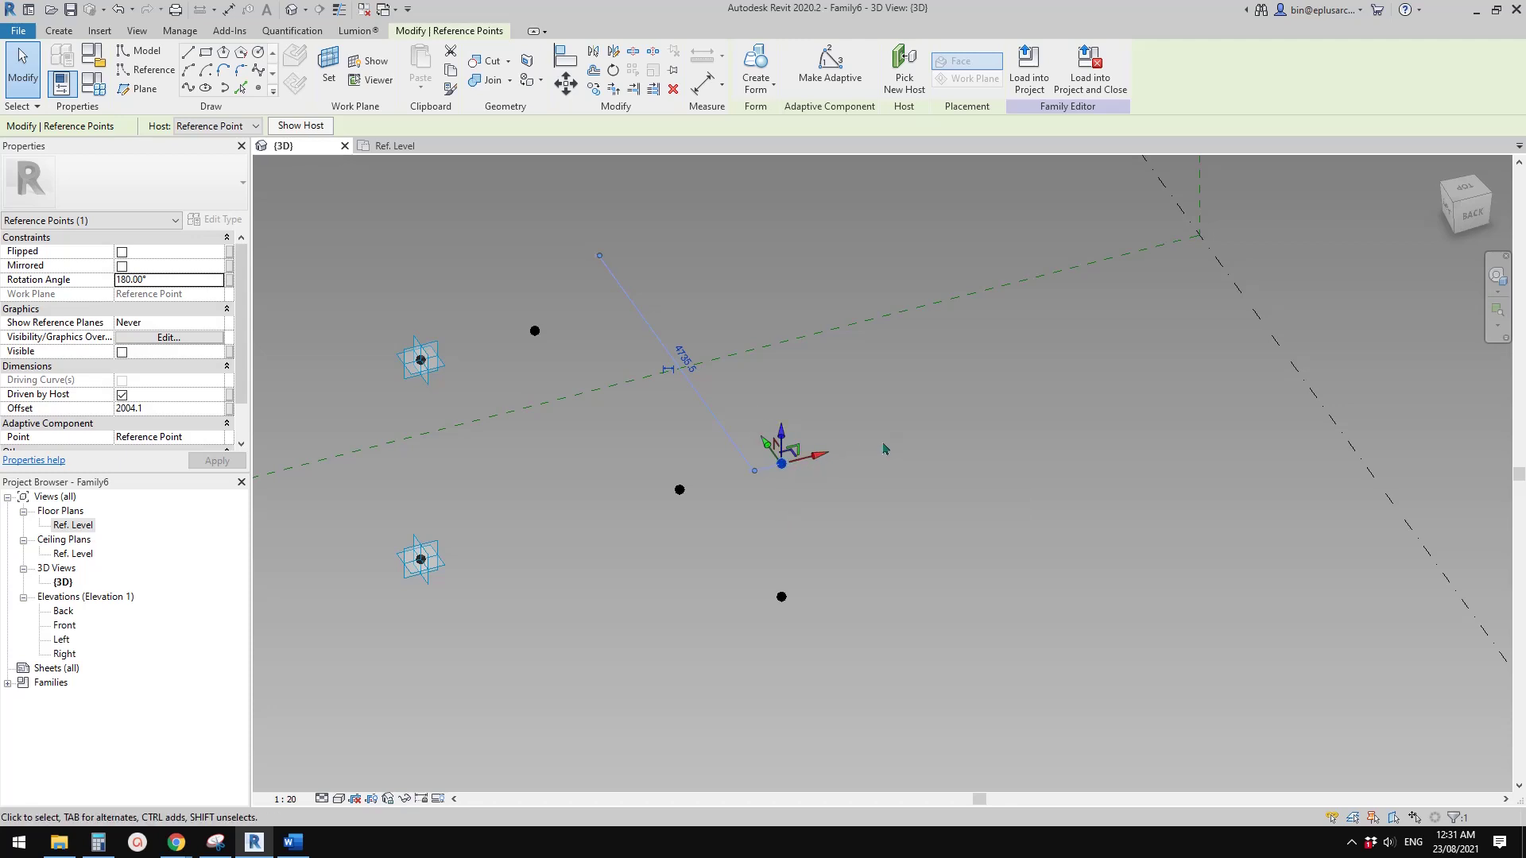
# - Move the point hosted on the rotated point to an offset of about 788 mm and associate its Offset with parameter Y
pyautogui.click(681, 491)
pyautogui.moveTo(744, 480); pyautogui.dragTo(891, 455)
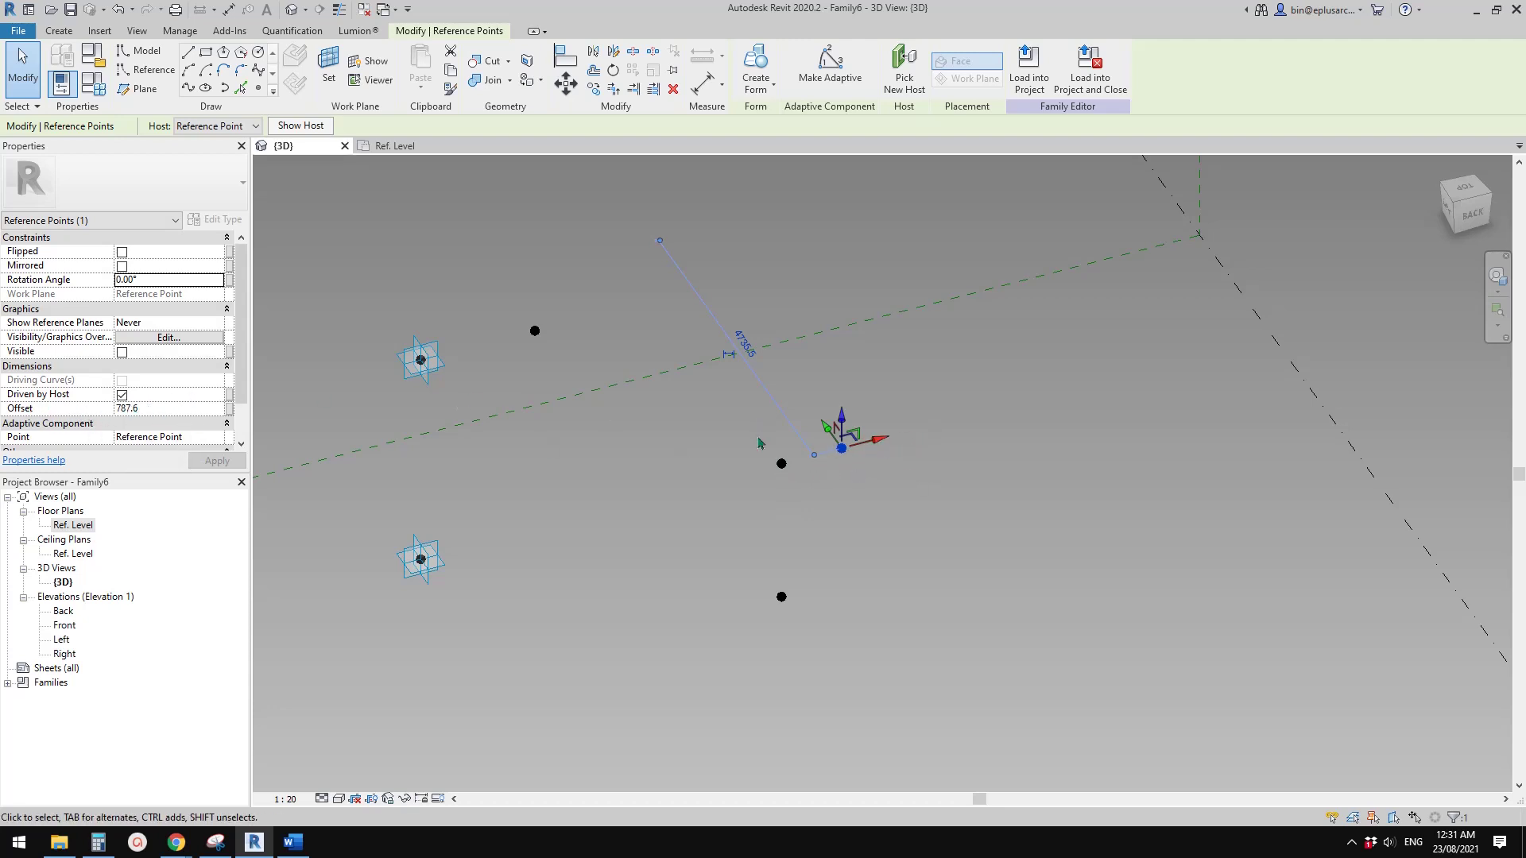
pyautogui.click(230, 408)
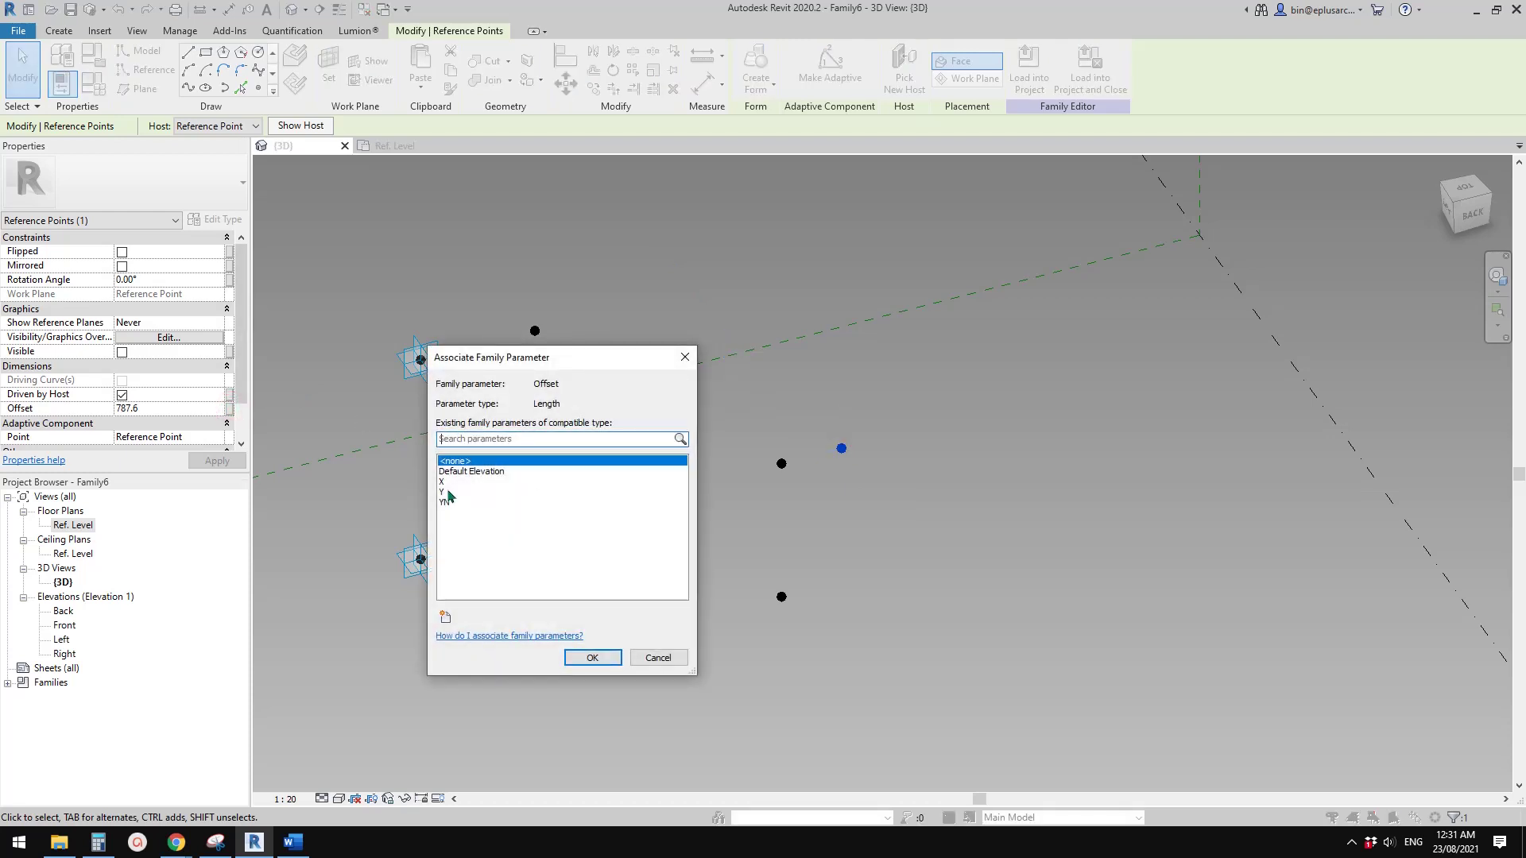
pyautogui.click(445, 492)
pyautogui.click(593, 658)
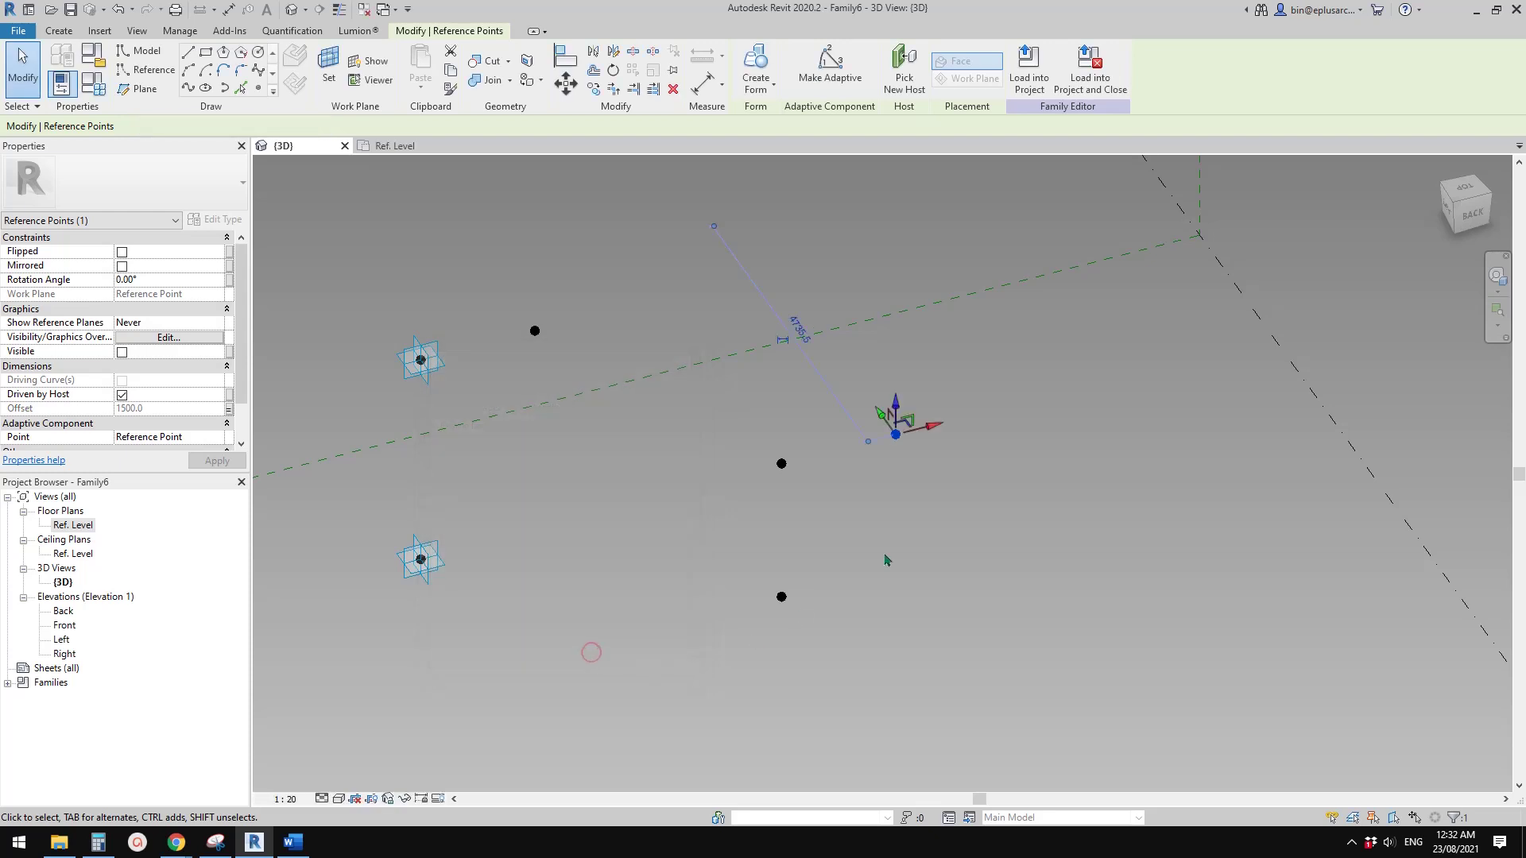
pyautogui.click(874, 413)
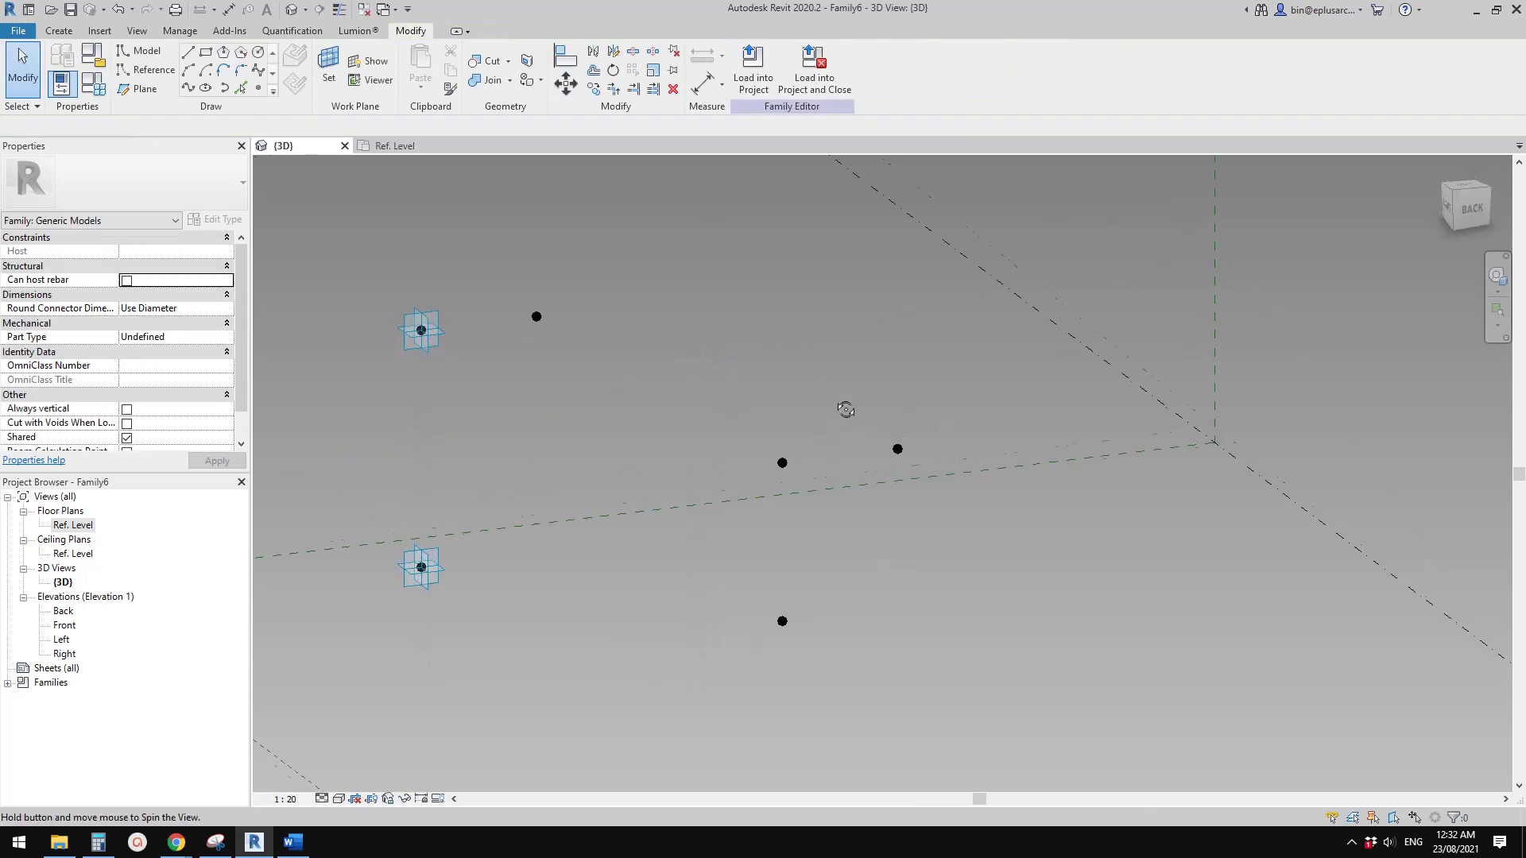
# - Examine the rotated host point's rotation angle and axis directions relative to the point it hosts
pyautogui.click(782, 467)
pyautogui.keyDown('shift'); pyautogui.moveTo(832, 502); pyautogui.dragTo(858, 564, button='middle'); pyautogui.keyUp('shift')
pyautogui.click(790, 597)
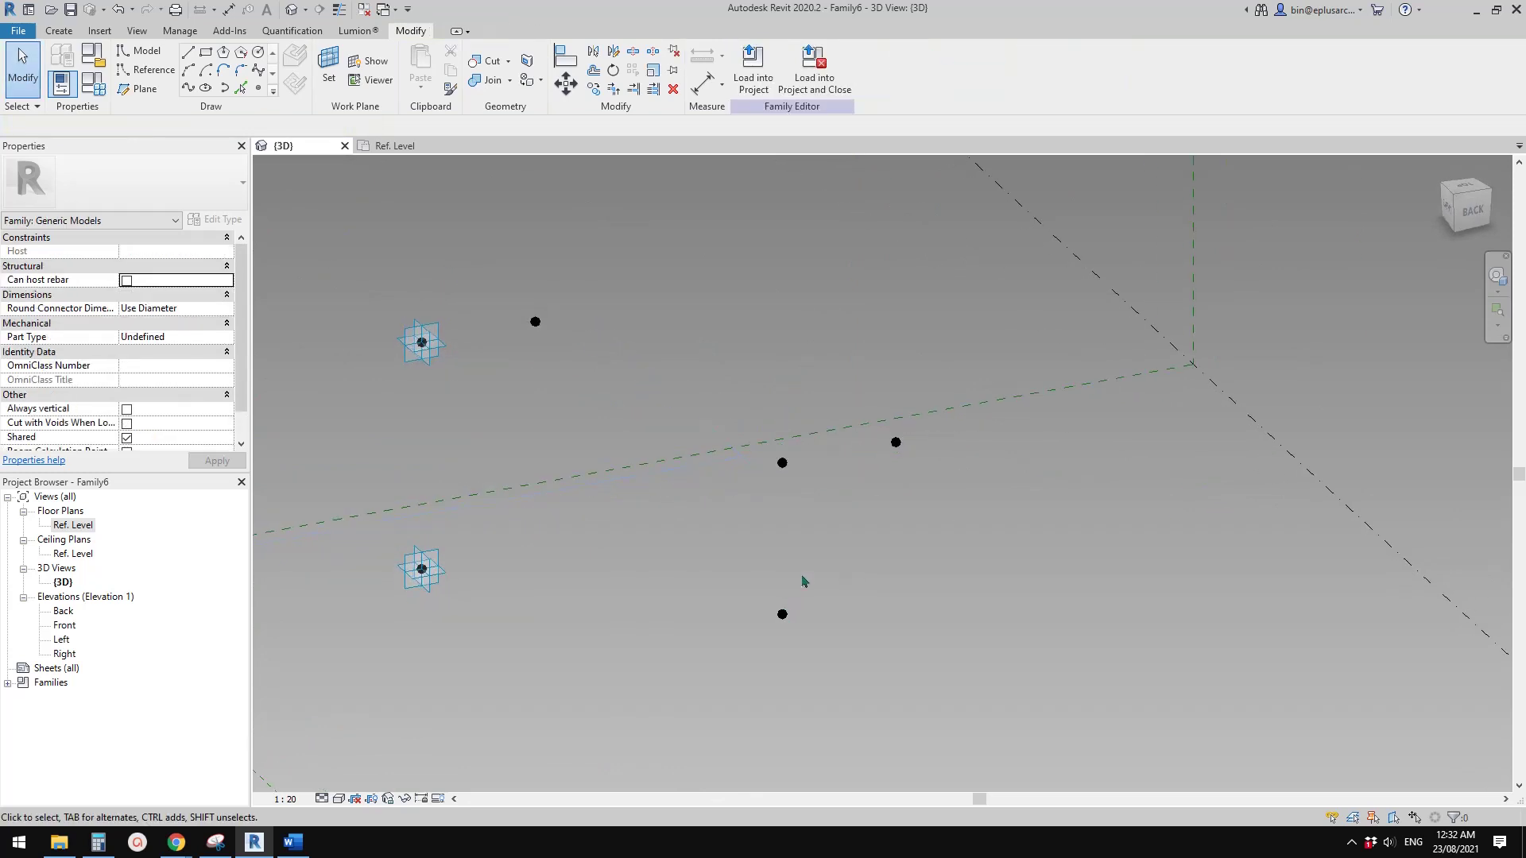
pyautogui.keyDown('shift'); pyautogui.moveTo(827, 481); pyautogui.dragTo(834, 511, button='middle'); pyautogui.keyUp('shift')
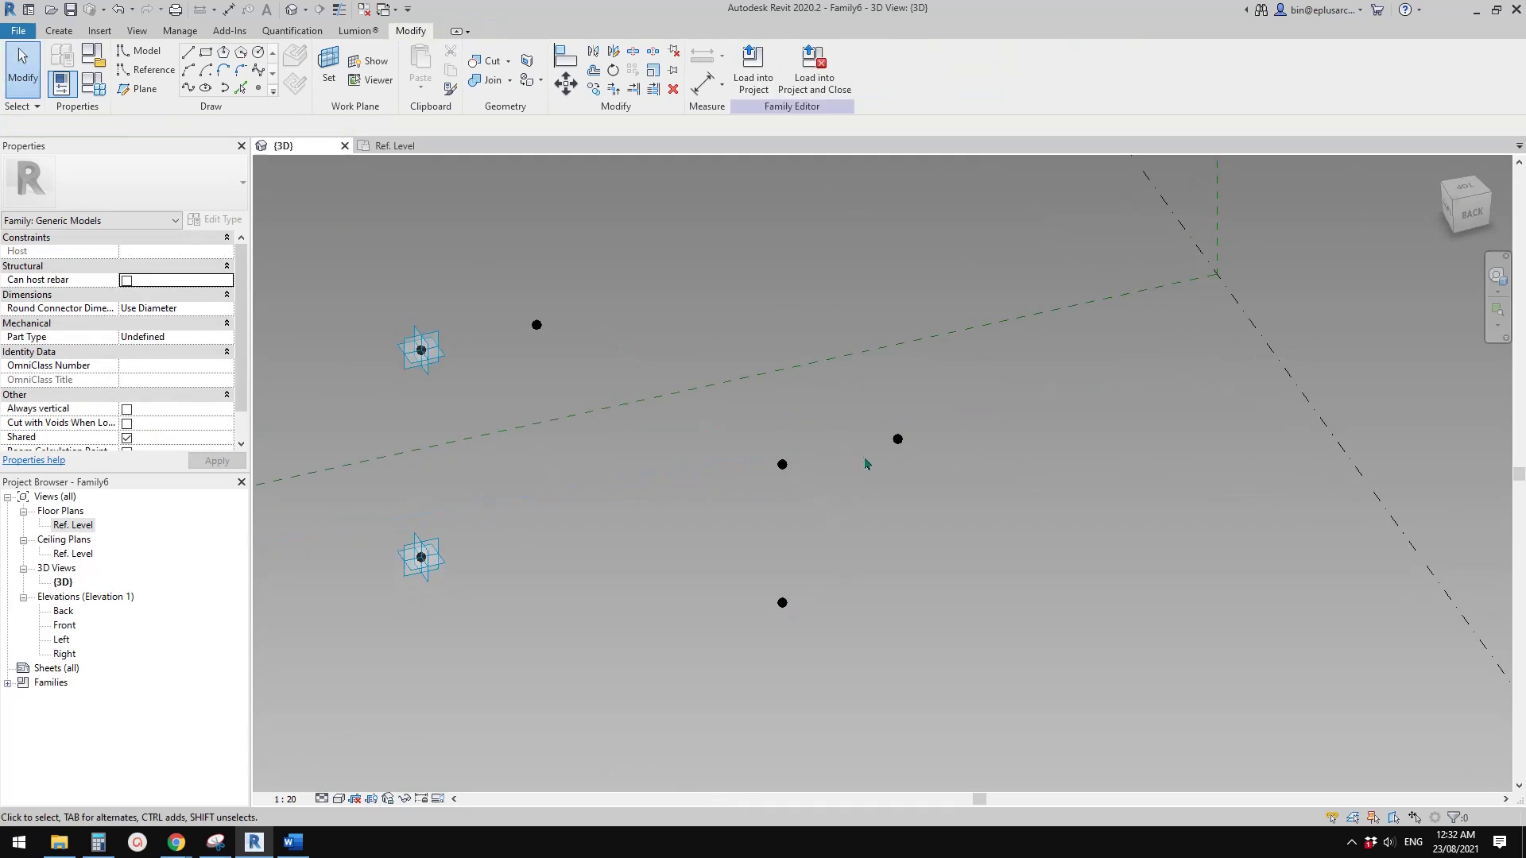
pyautogui.moveTo(711, 439); pyautogui.dragTo(705, 454, button='middle')
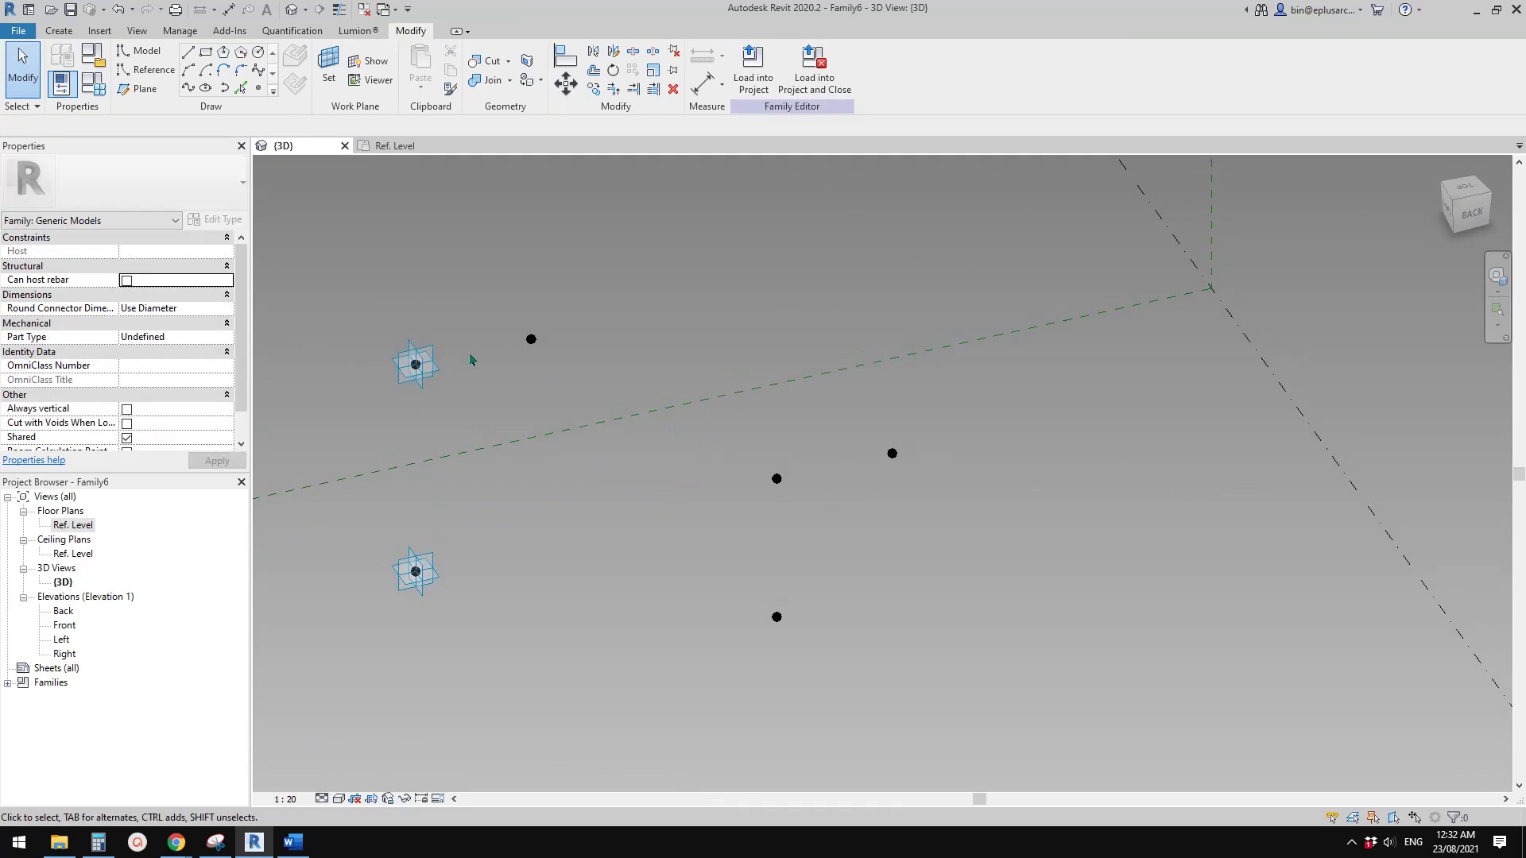
pyautogui.click(777, 479)
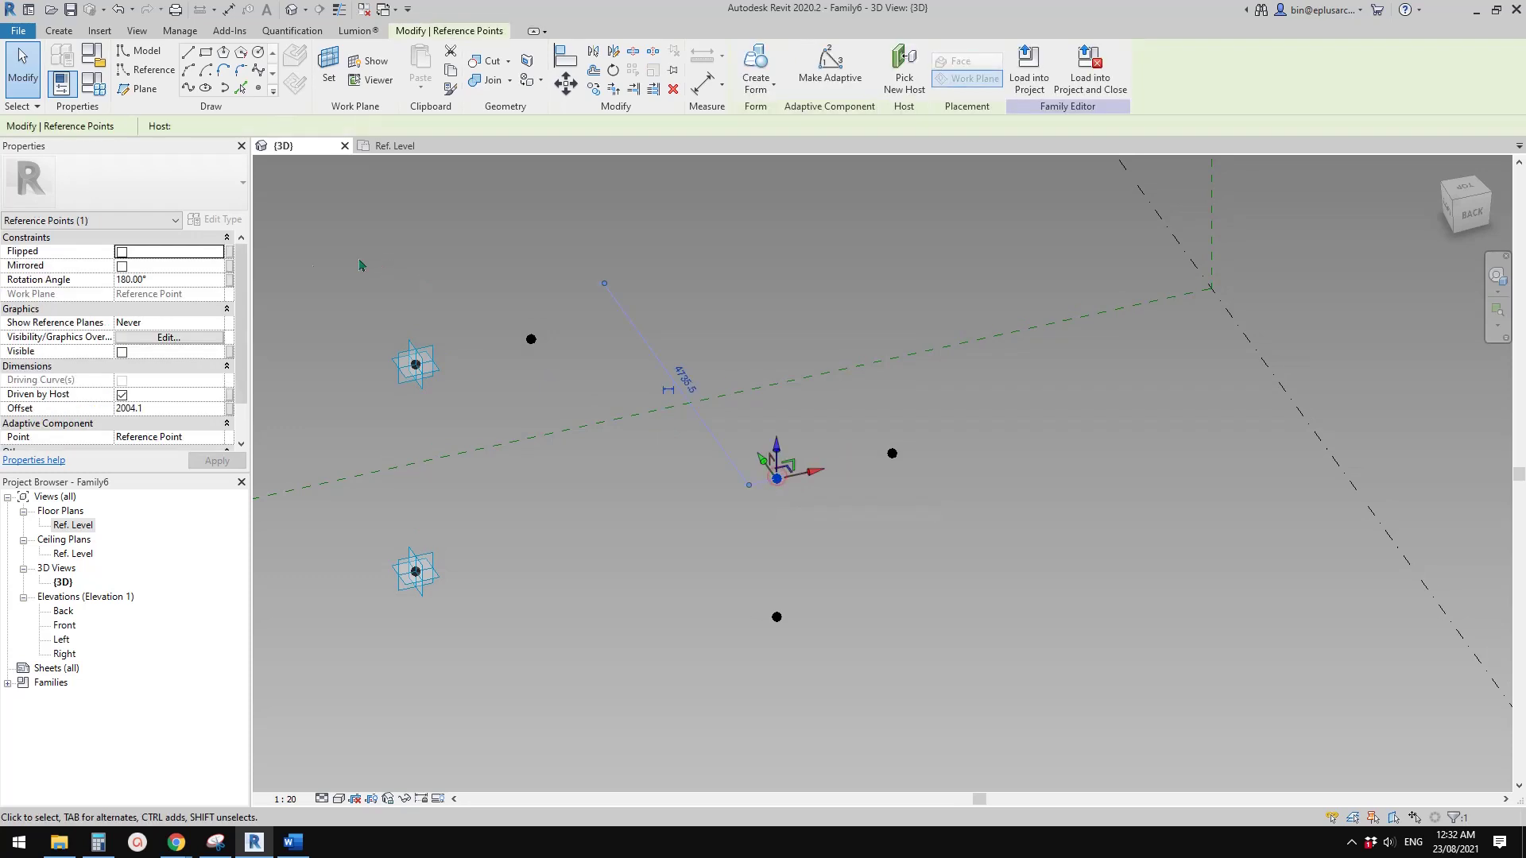
pyautogui.press('Escape')
pyautogui.click(777, 480)
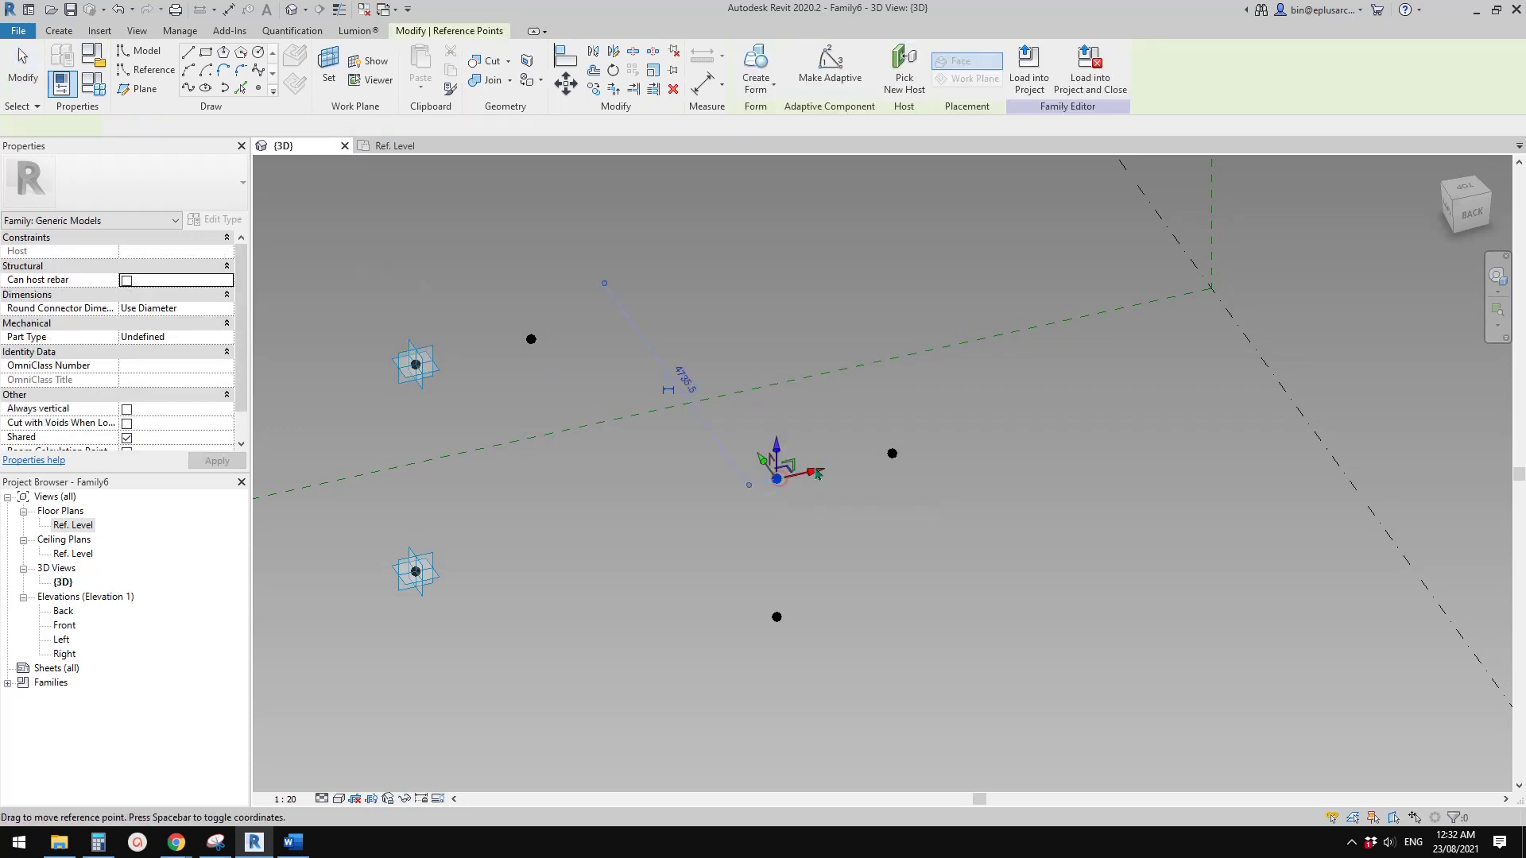
pyautogui.press('Escape')
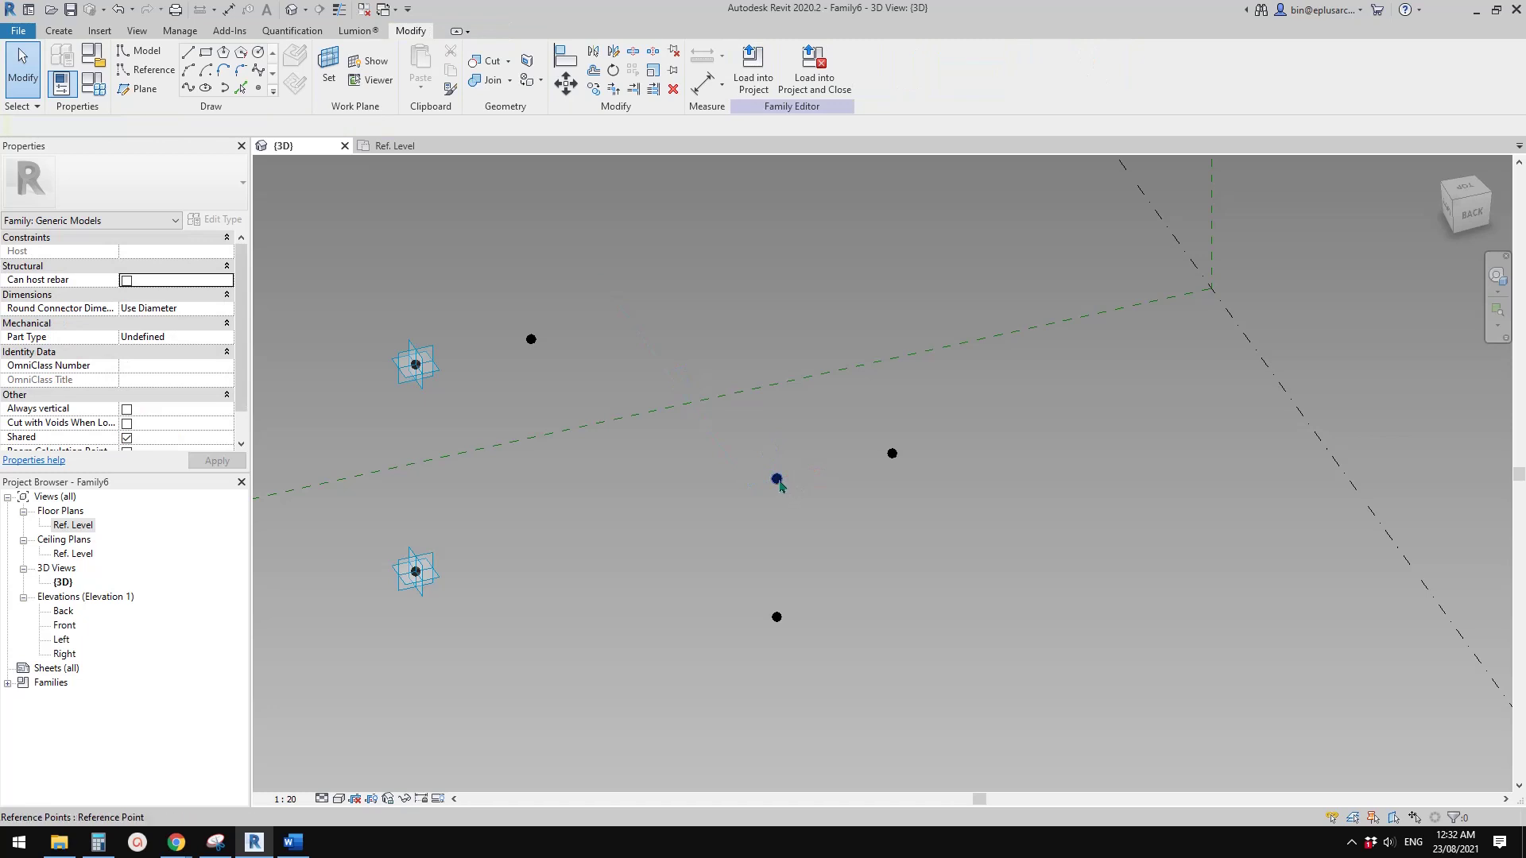
pyautogui.click(776, 480)
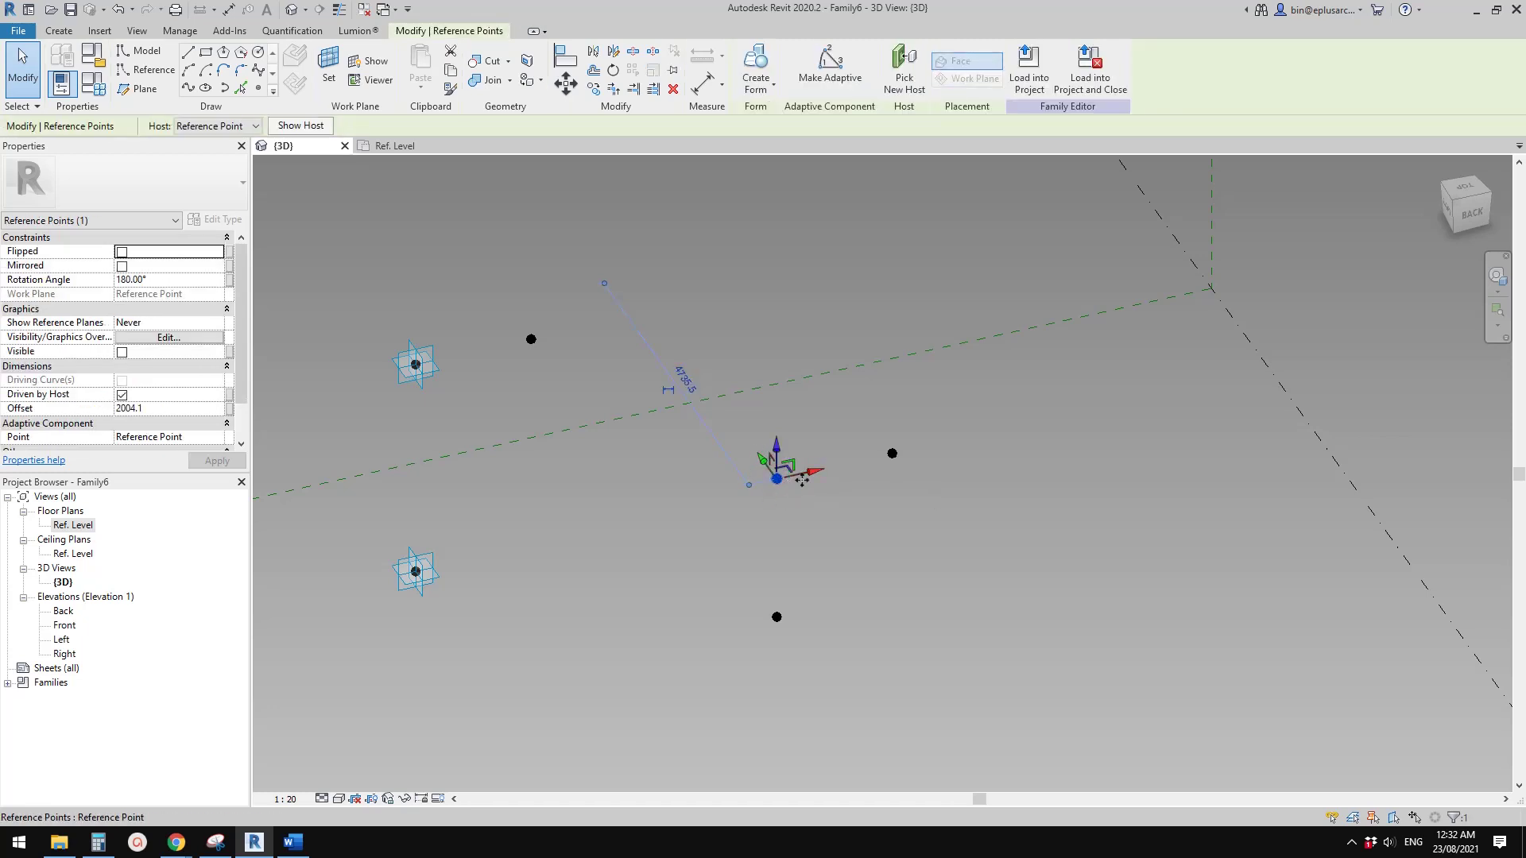
pyautogui.moveTo(755, 498); pyautogui.dragTo(751, 509, button='middle')
pyautogui.click(518, 402)
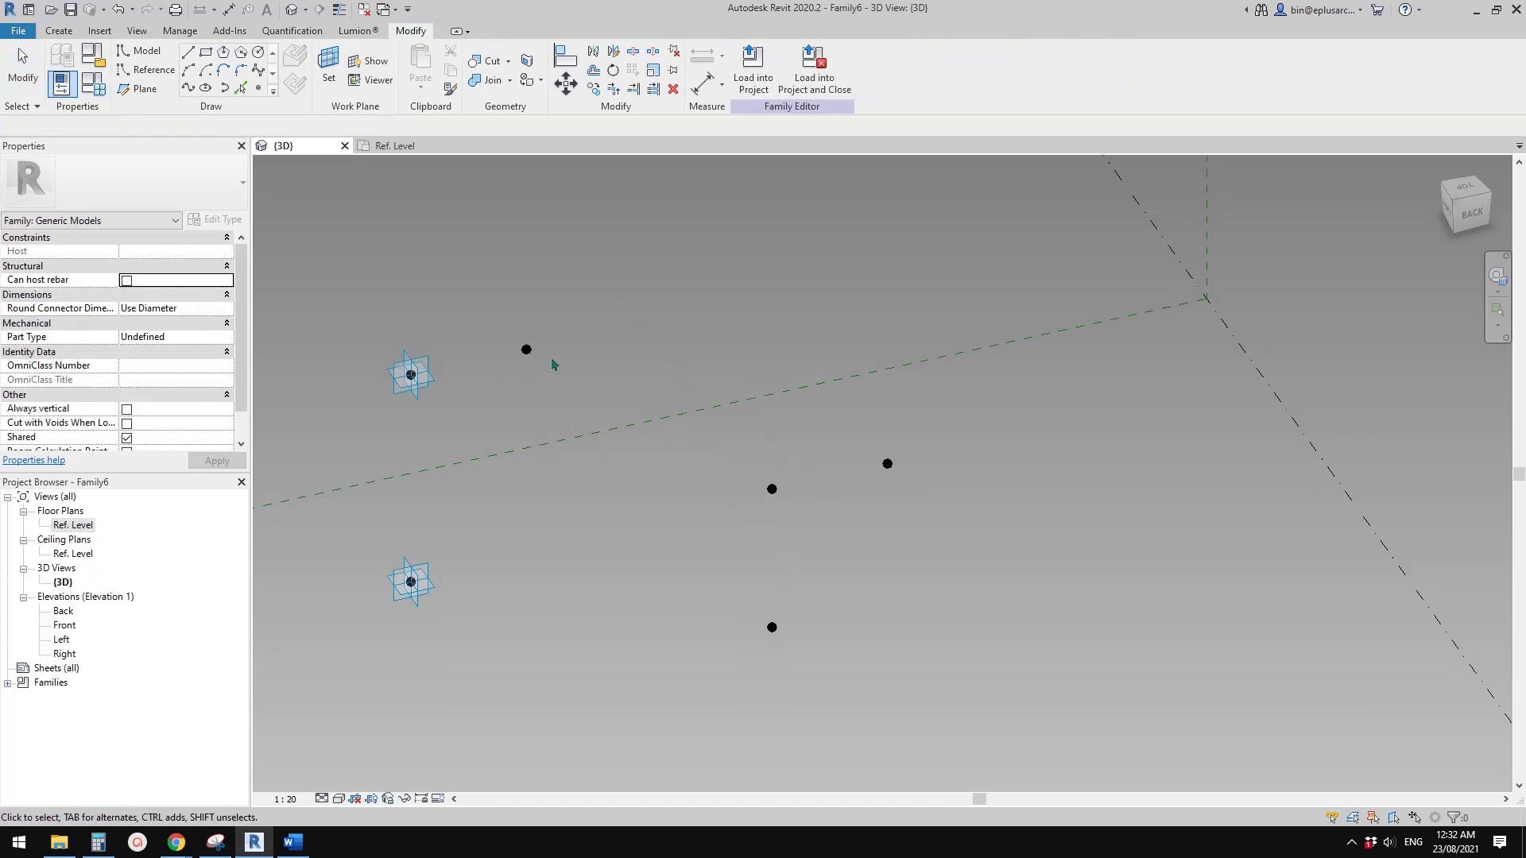
# - Check the first set's hosted point offset against the YN parameter and its formula in Family Types
pyautogui.click(527, 352)
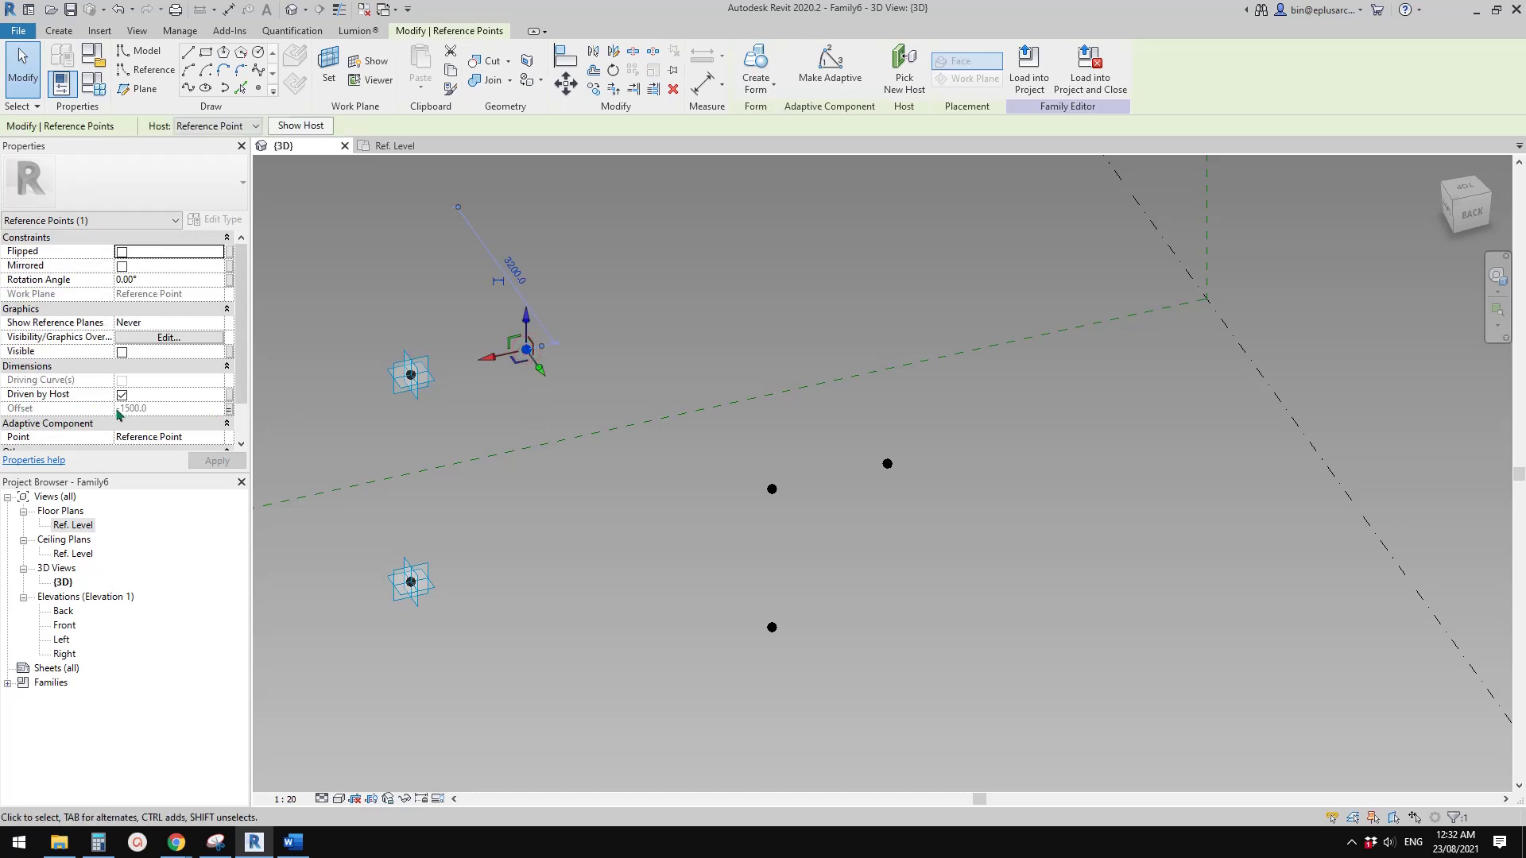
pyautogui.click(99, 87)
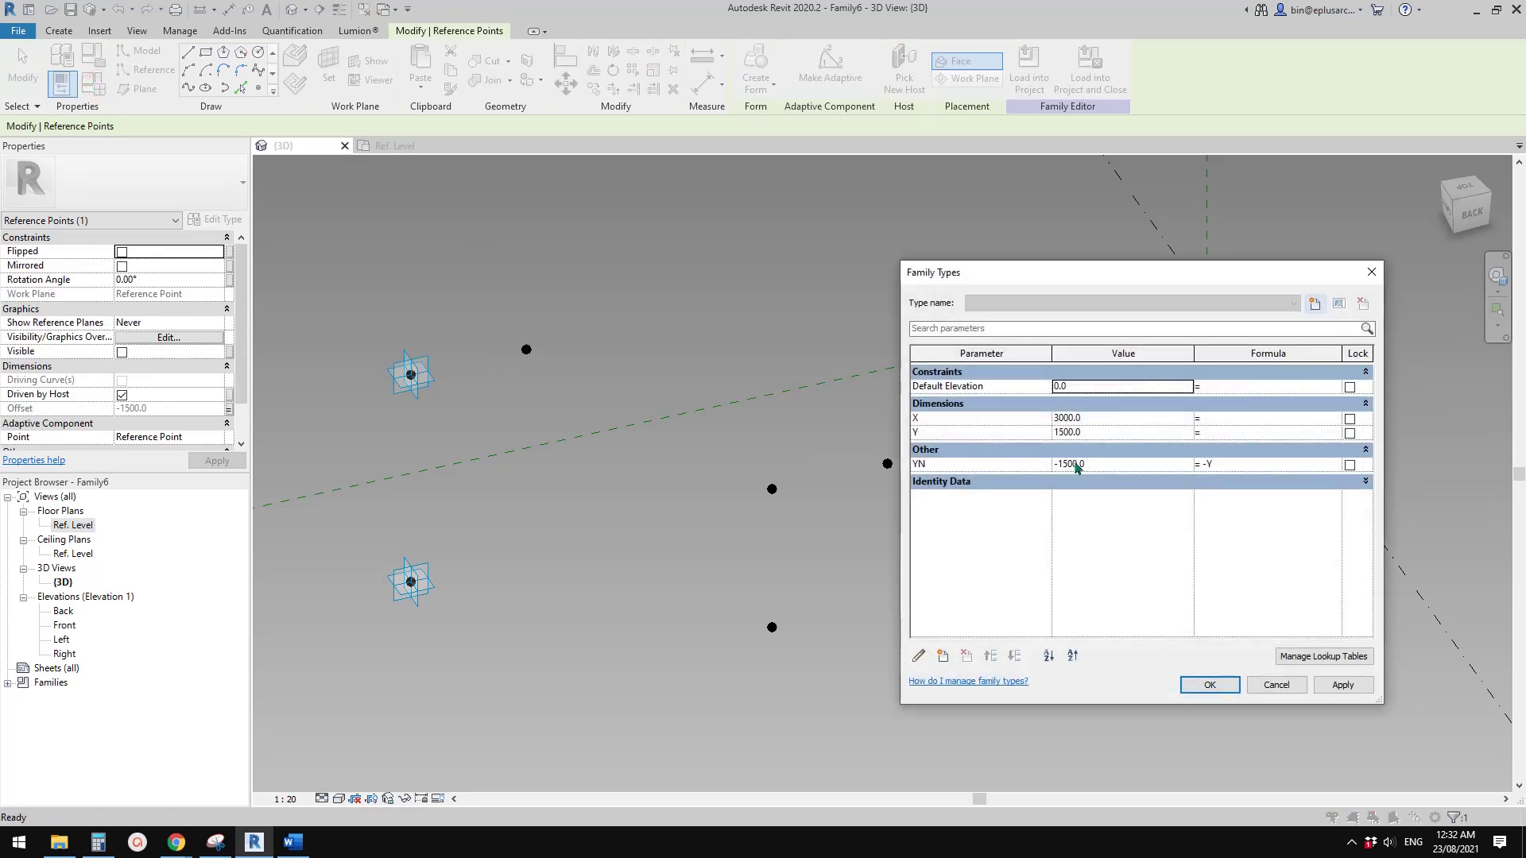
pyautogui.click(1217, 680)
# - Connect the new set's base and raised points with a spline through points and make it a reference line
pyautogui.scroll(-1, 744, 561)
pyautogui.moveTo(743, 561); pyautogui.dragTo(623, 511, button='middle')
pyautogui.scroll(3, 670, 542)
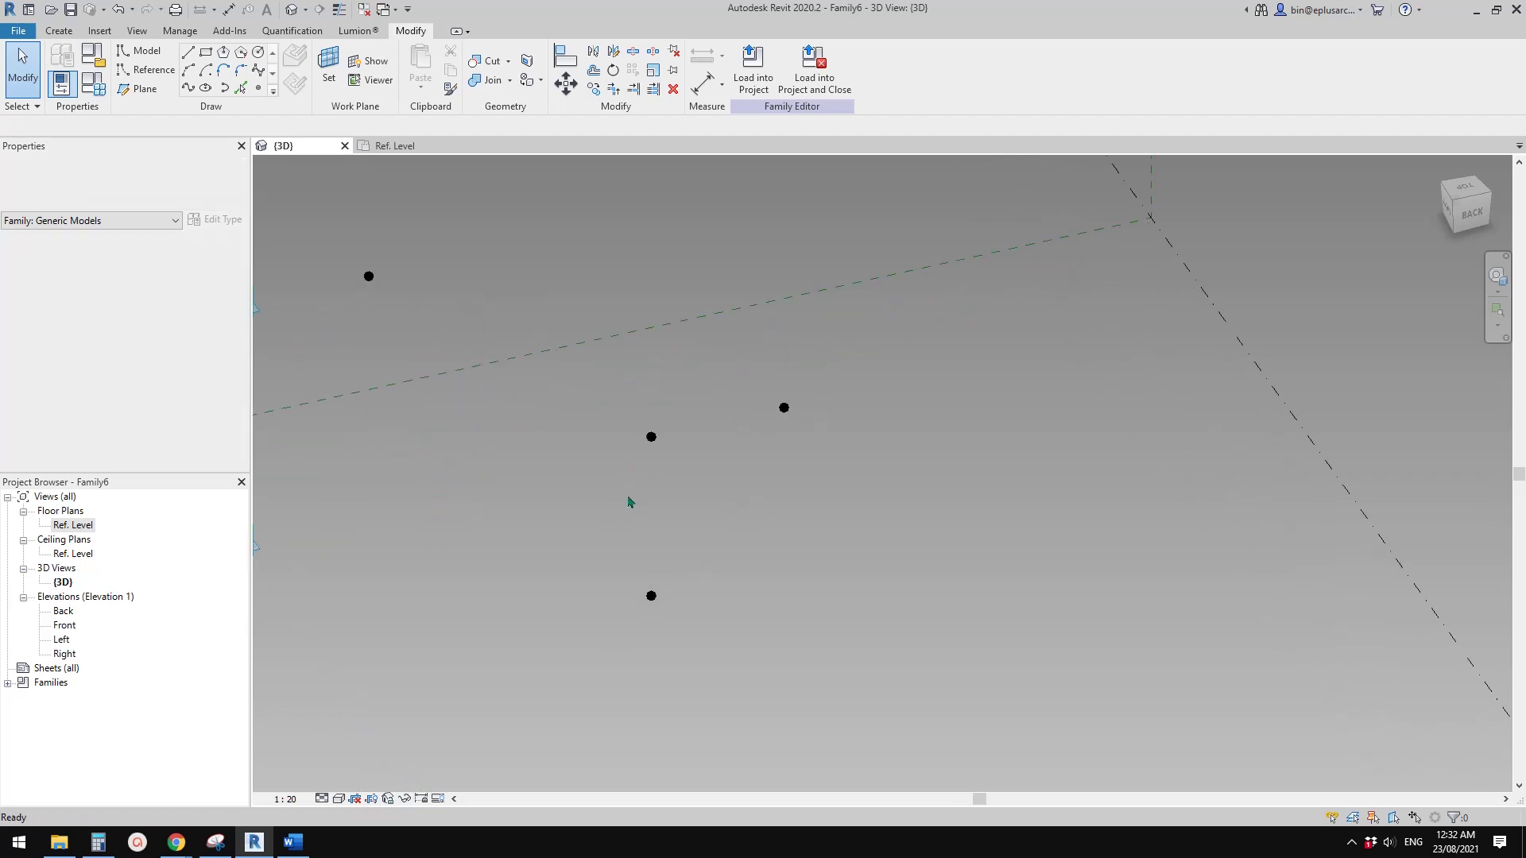
pyautogui.moveTo(588, 364); pyautogui.dragTo(716, 647)
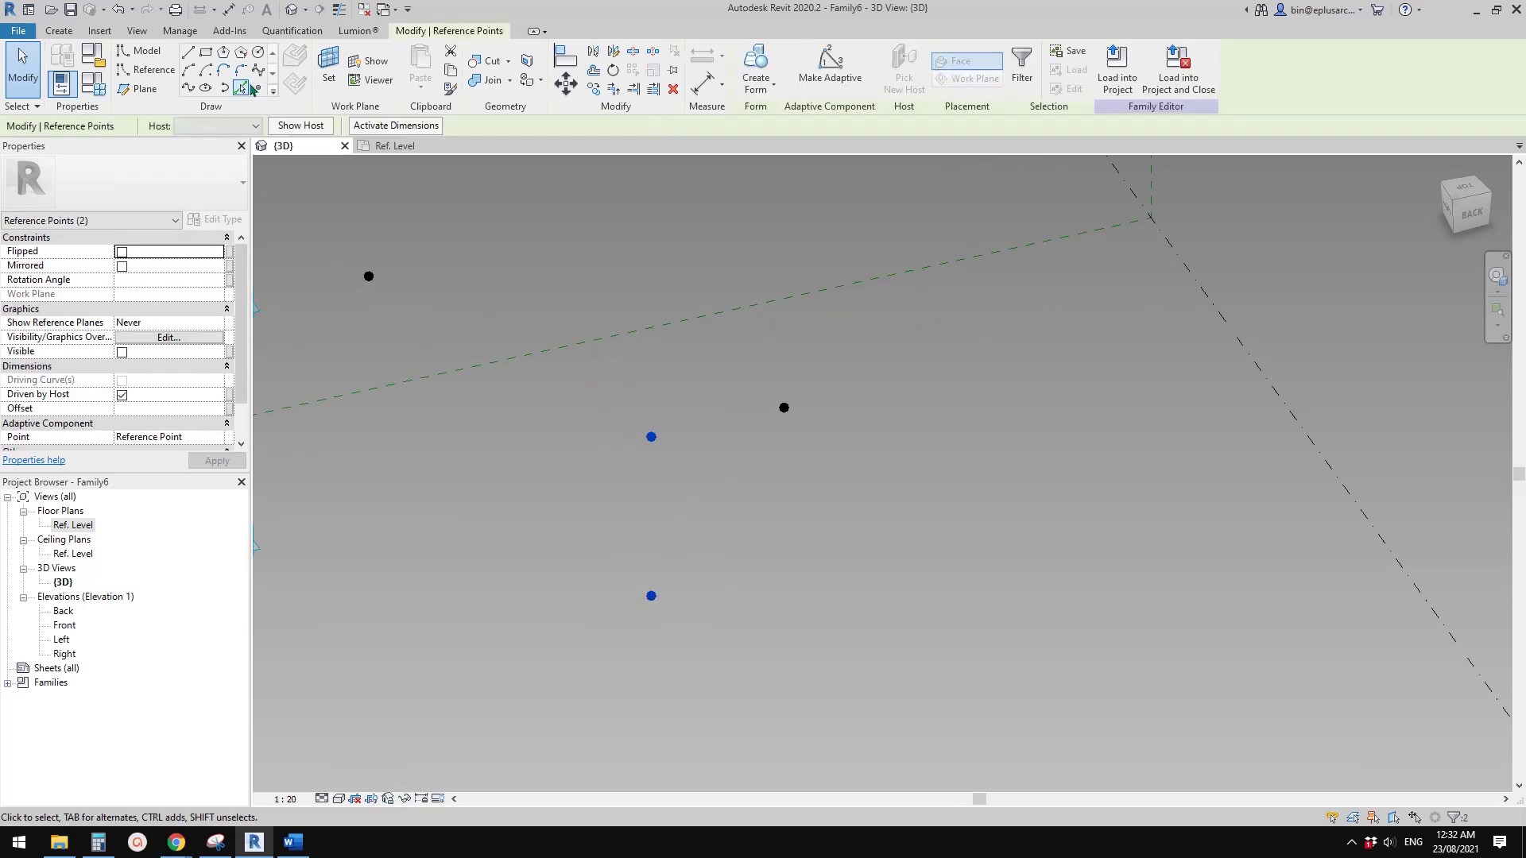
pyautogui.click(205, 88)
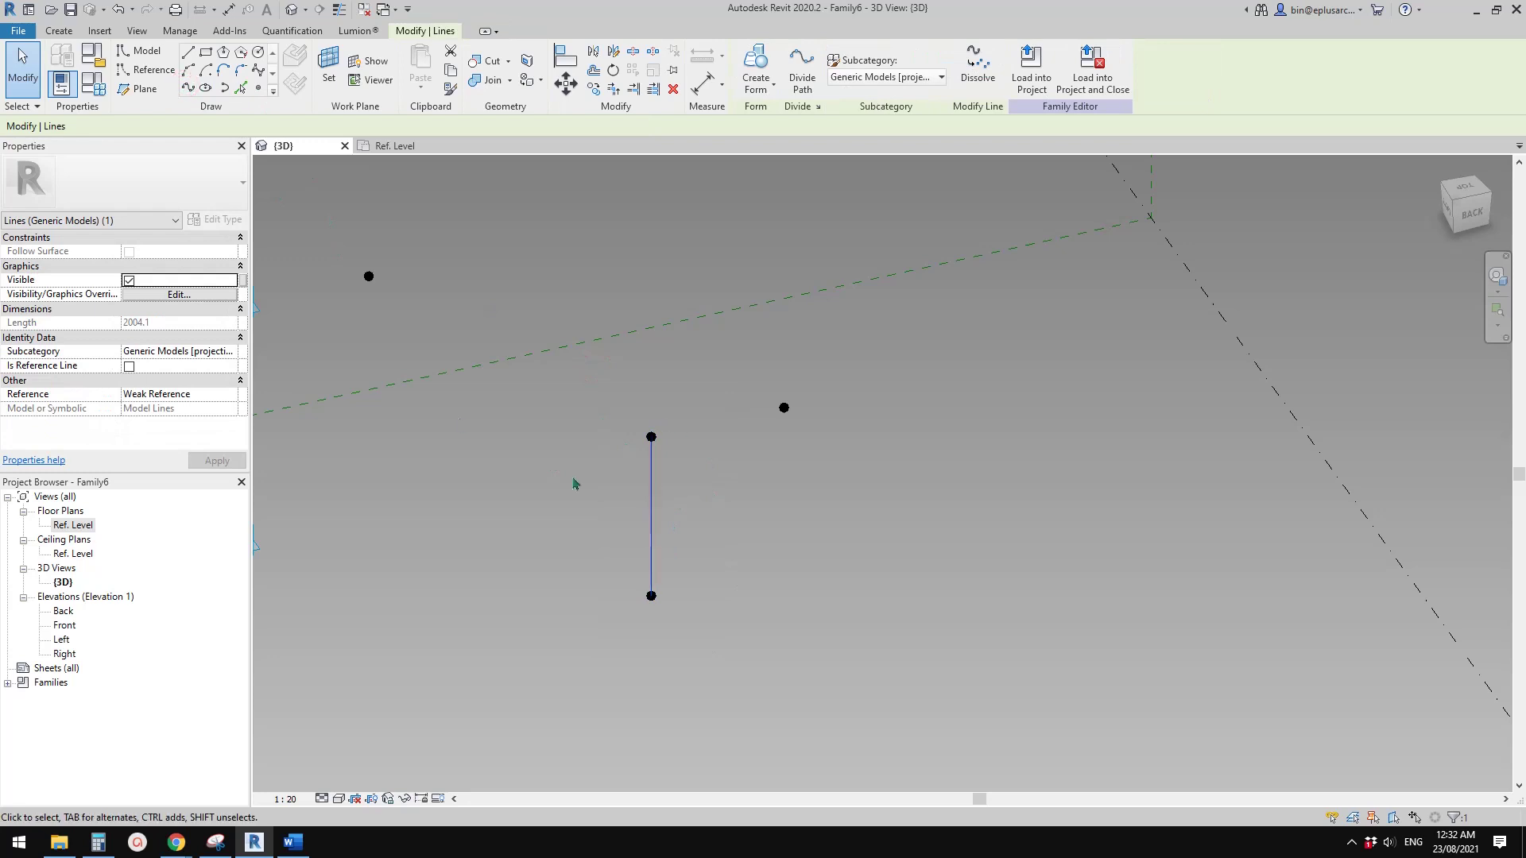
pyautogui.click(130, 367)
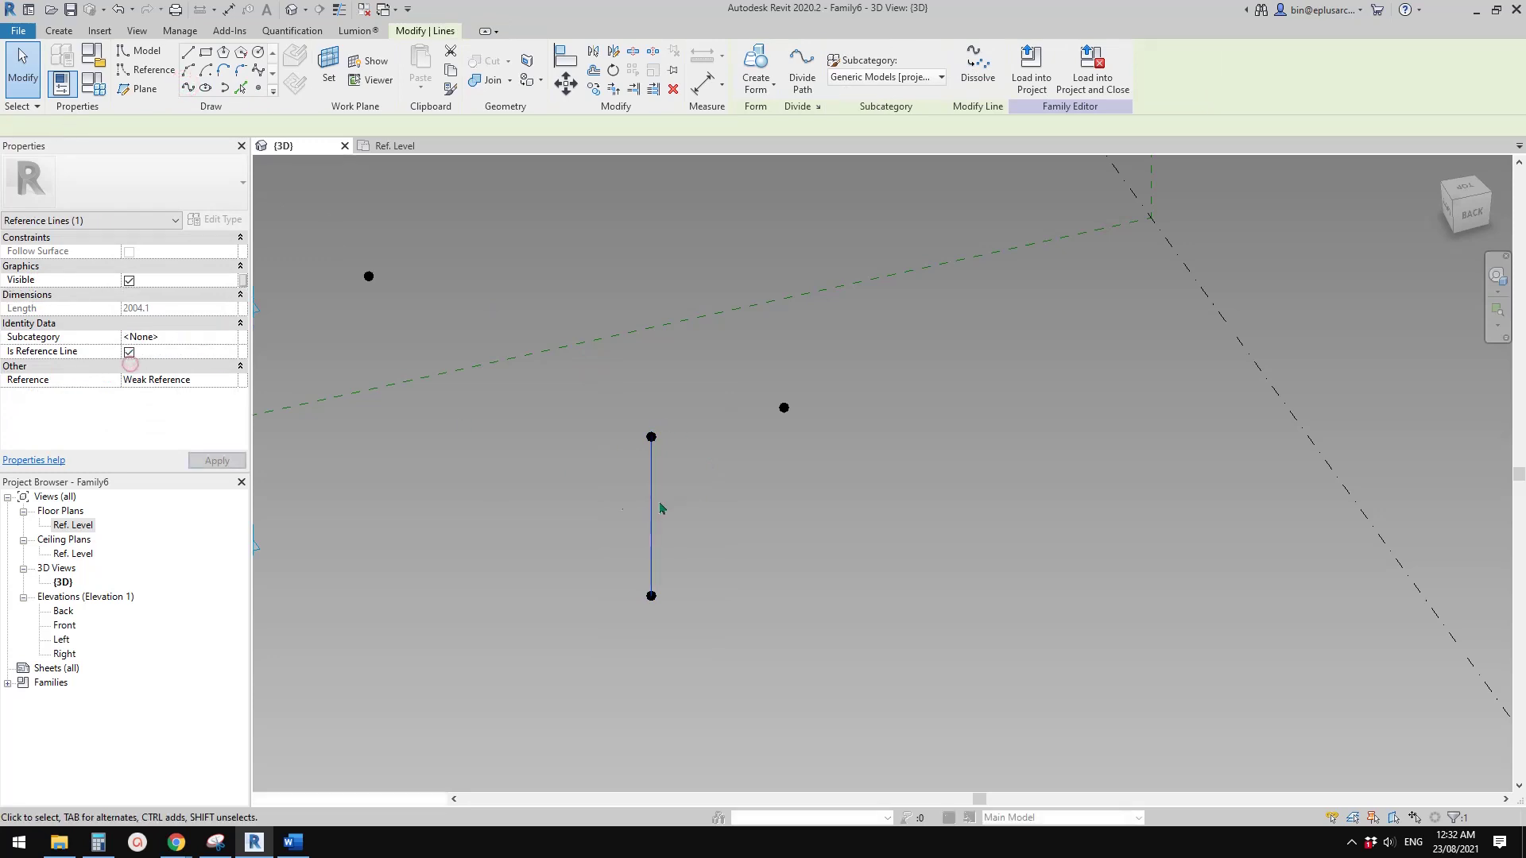
pyautogui.click(527, 422)
# - Place a reference point on the vertical reference line between its two end points
pyautogui.click(259, 87)
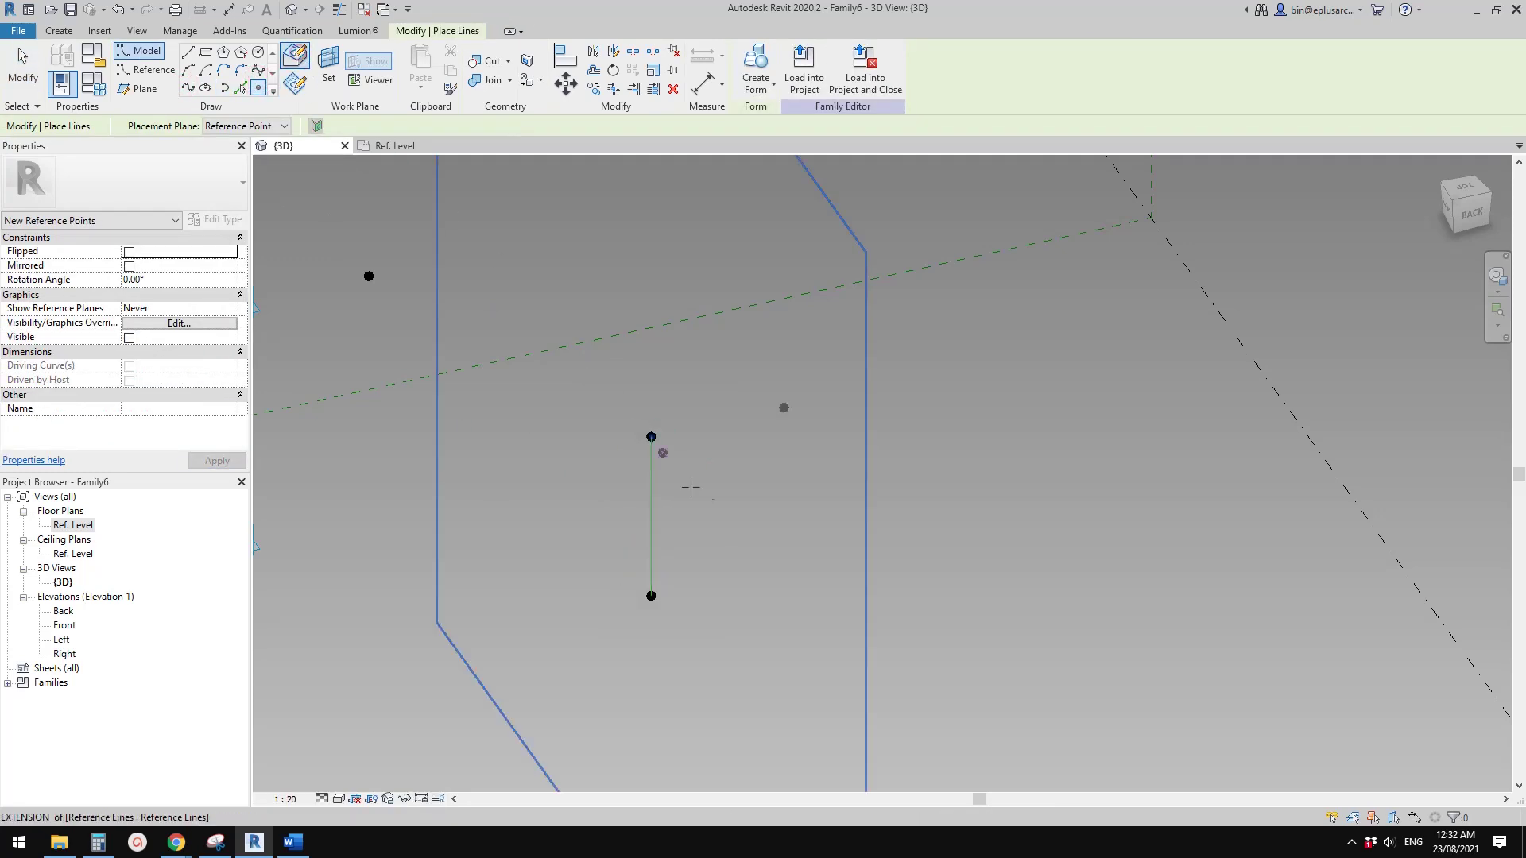
pyautogui.click(653, 506)
pyautogui.press('Escape')
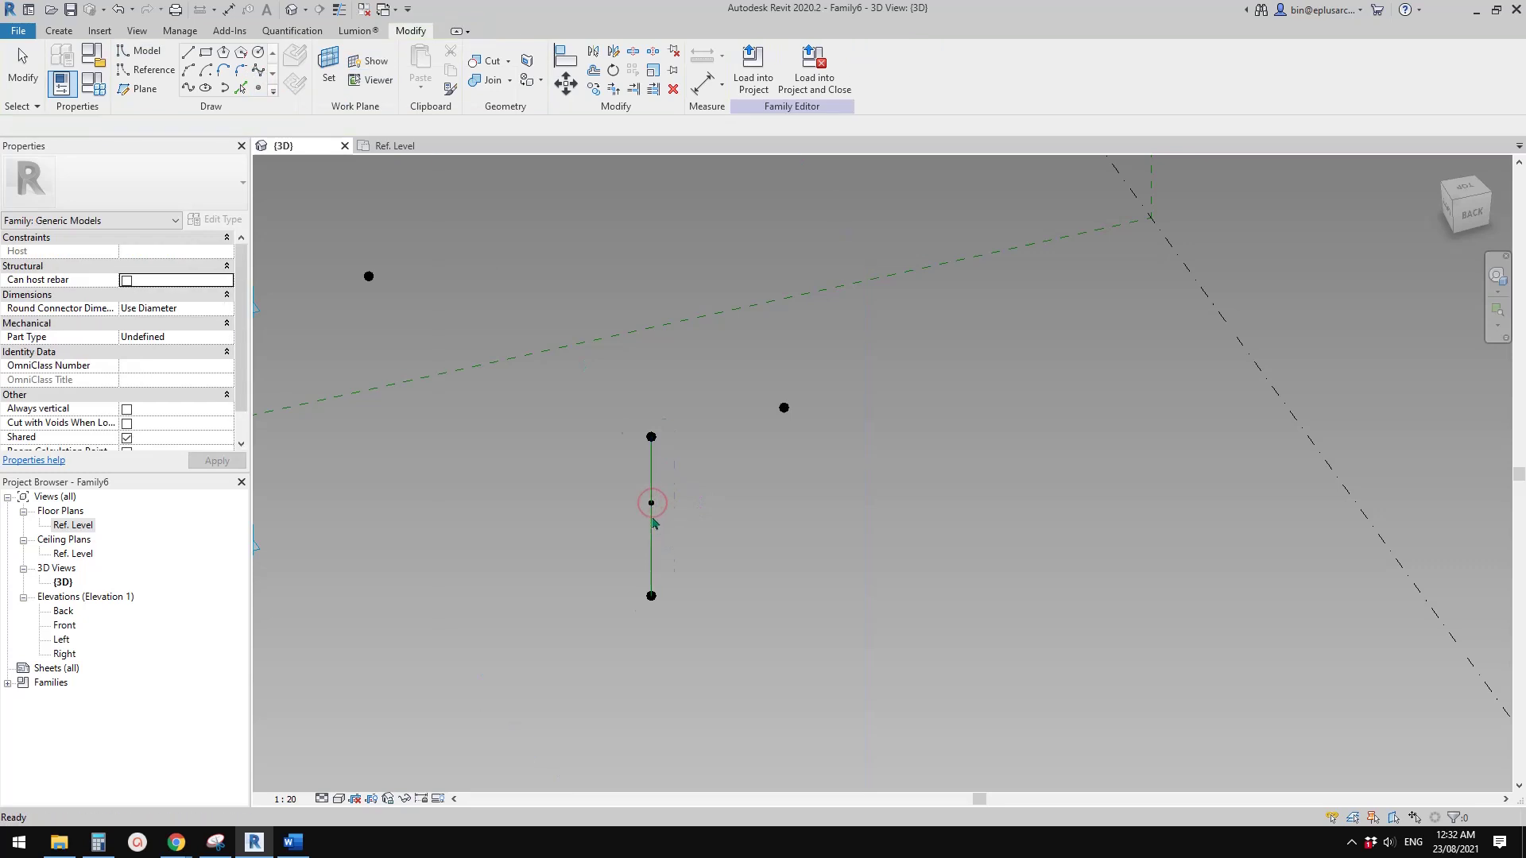
pyautogui.click(650, 504)
pyautogui.scroll(2, 652, 512)
pyautogui.keyDown('shift'); pyautogui.moveTo(660, 542); pyautogui.dragTo(663, 505, button='middle'); pyautogui.keyUp('shift')
pyautogui.scroll(2, 657, 512)
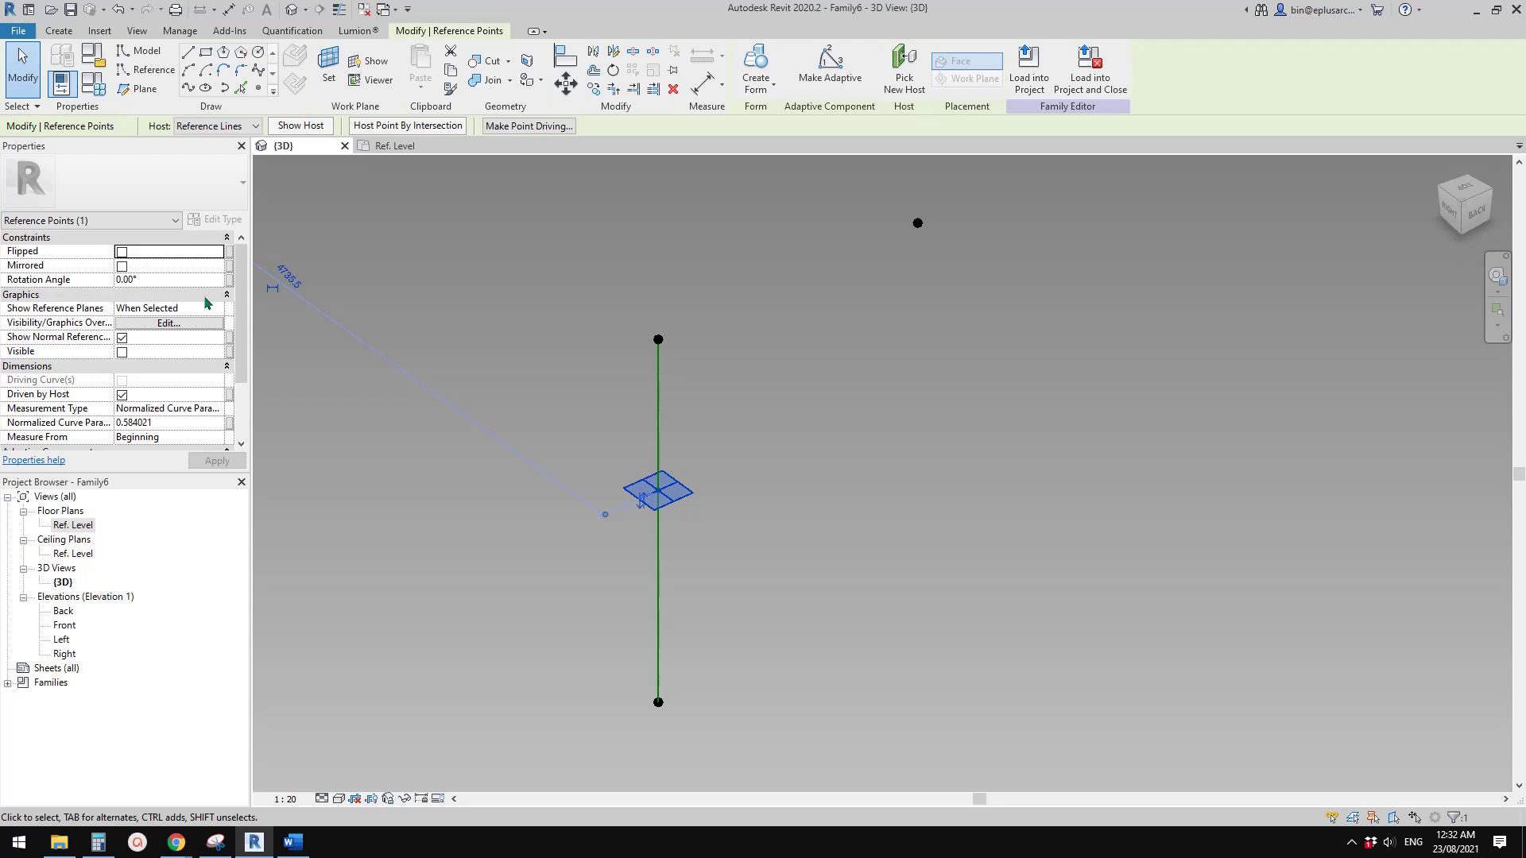
pyautogui.moveTo(282, 321); pyautogui.dragTo(279, 302, button='middle')
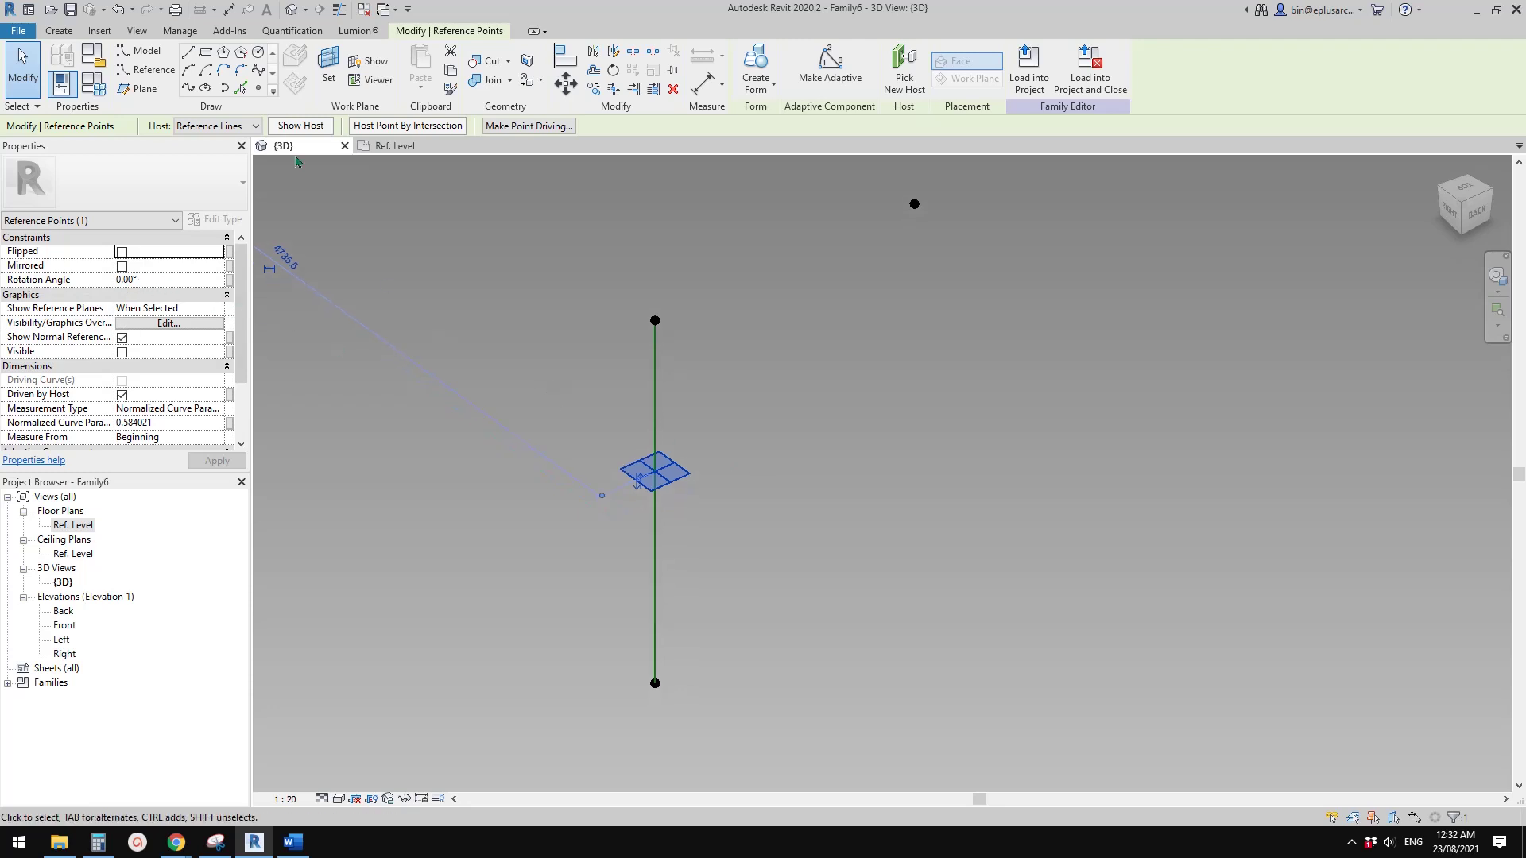
# - Host a reference point on a vertical plane of the line-hosted point and move it to an offset of about 290 mm
pyautogui.click(258, 87)
pyautogui.click(328, 65)
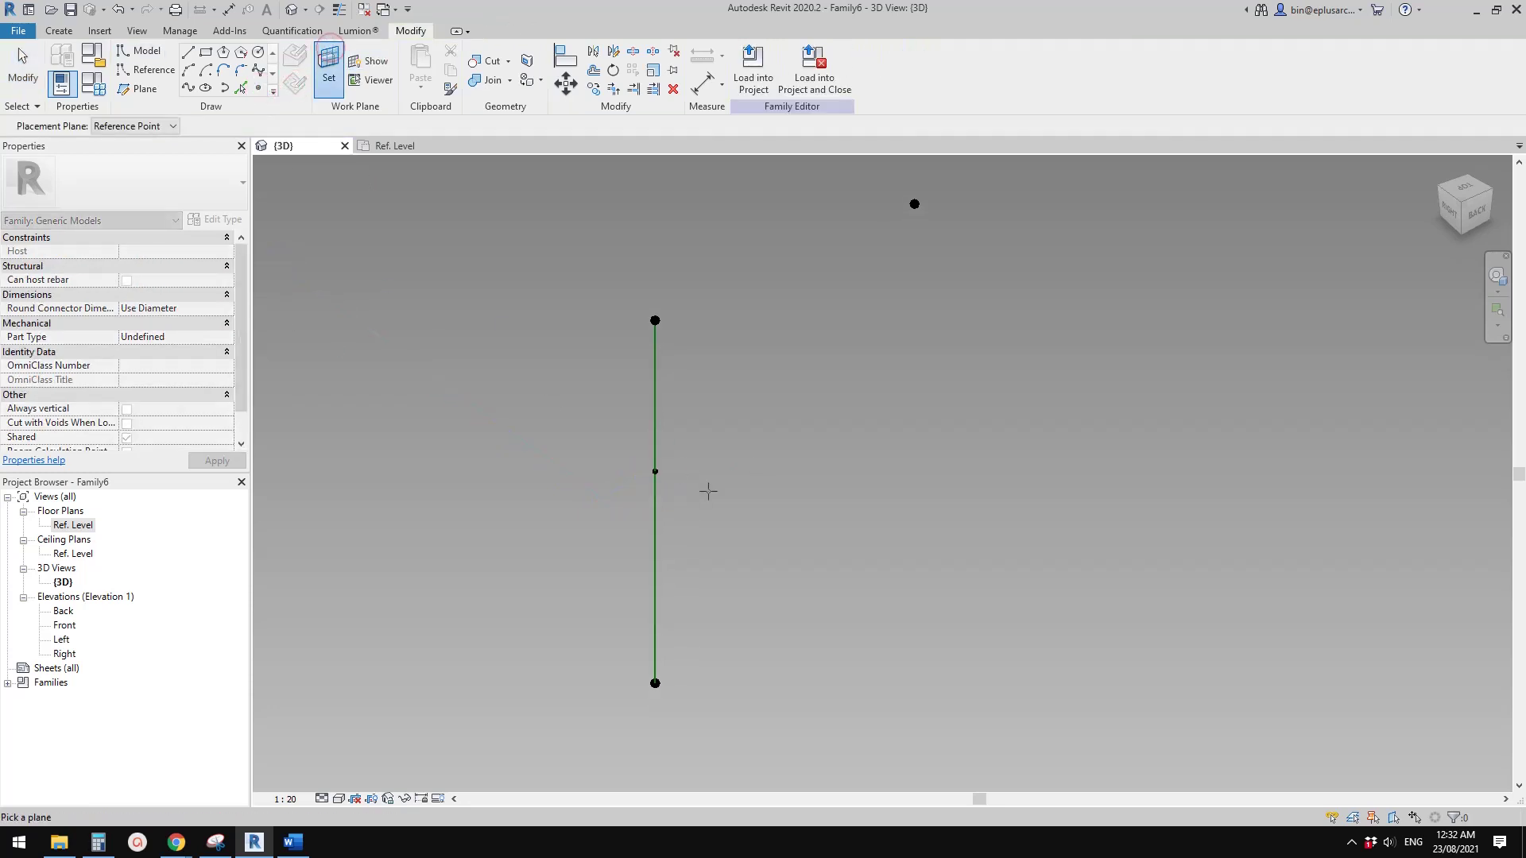
pyautogui.click(655, 471)
pyautogui.click(654, 471)
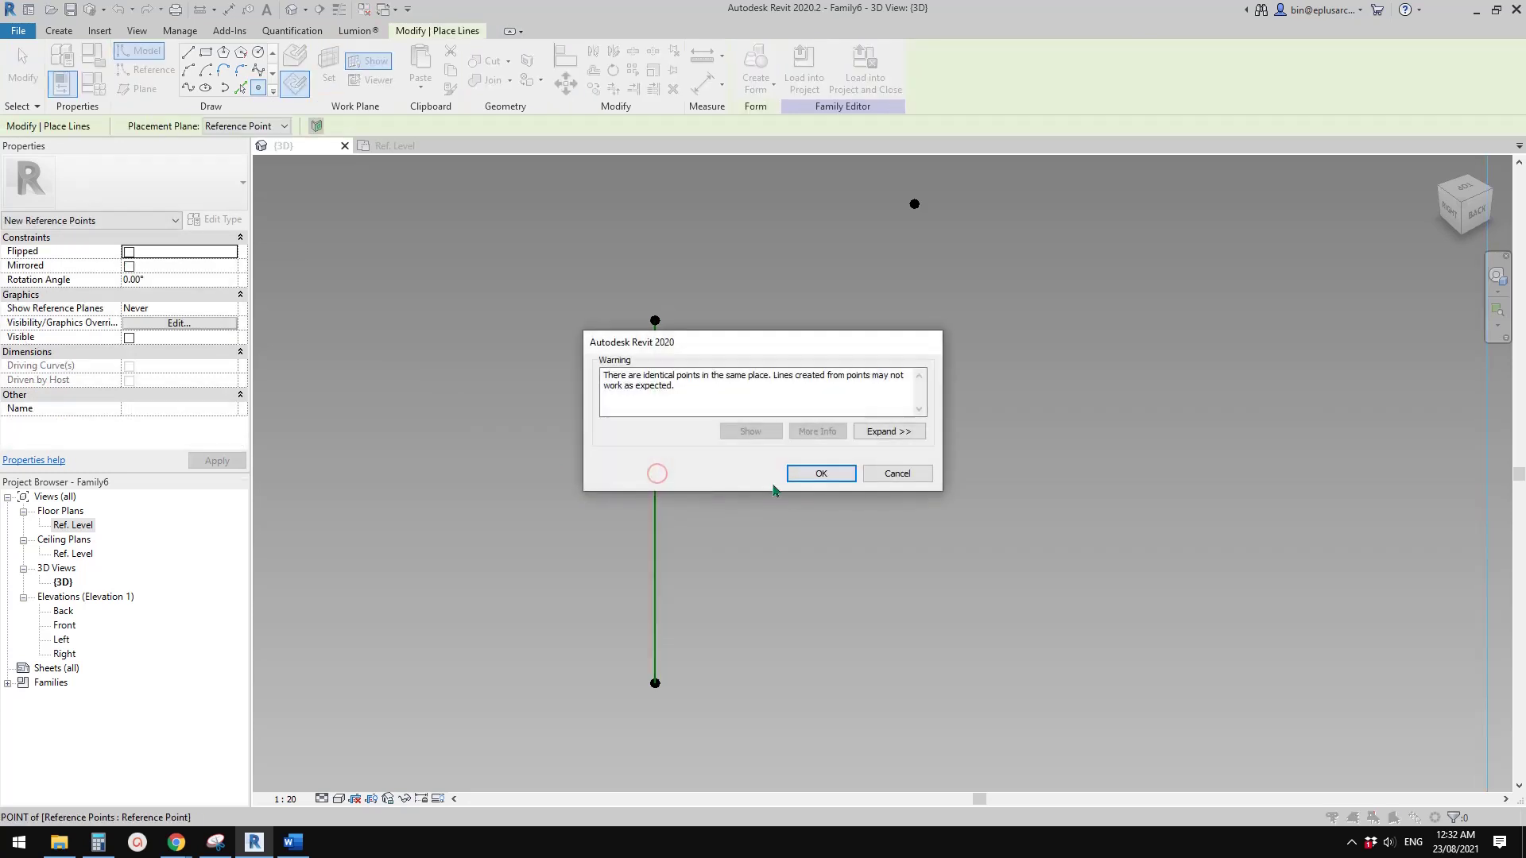
pyautogui.click(819, 474)
pyautogui.press('Escape')
pyautogui.click(658, 479)
pyautogui.keyDown('shift'); pyautogui.moveTo(712, 561); pyautogui.dragTo(678, 593, button='middle'); pyautogui.keyUp('shift')
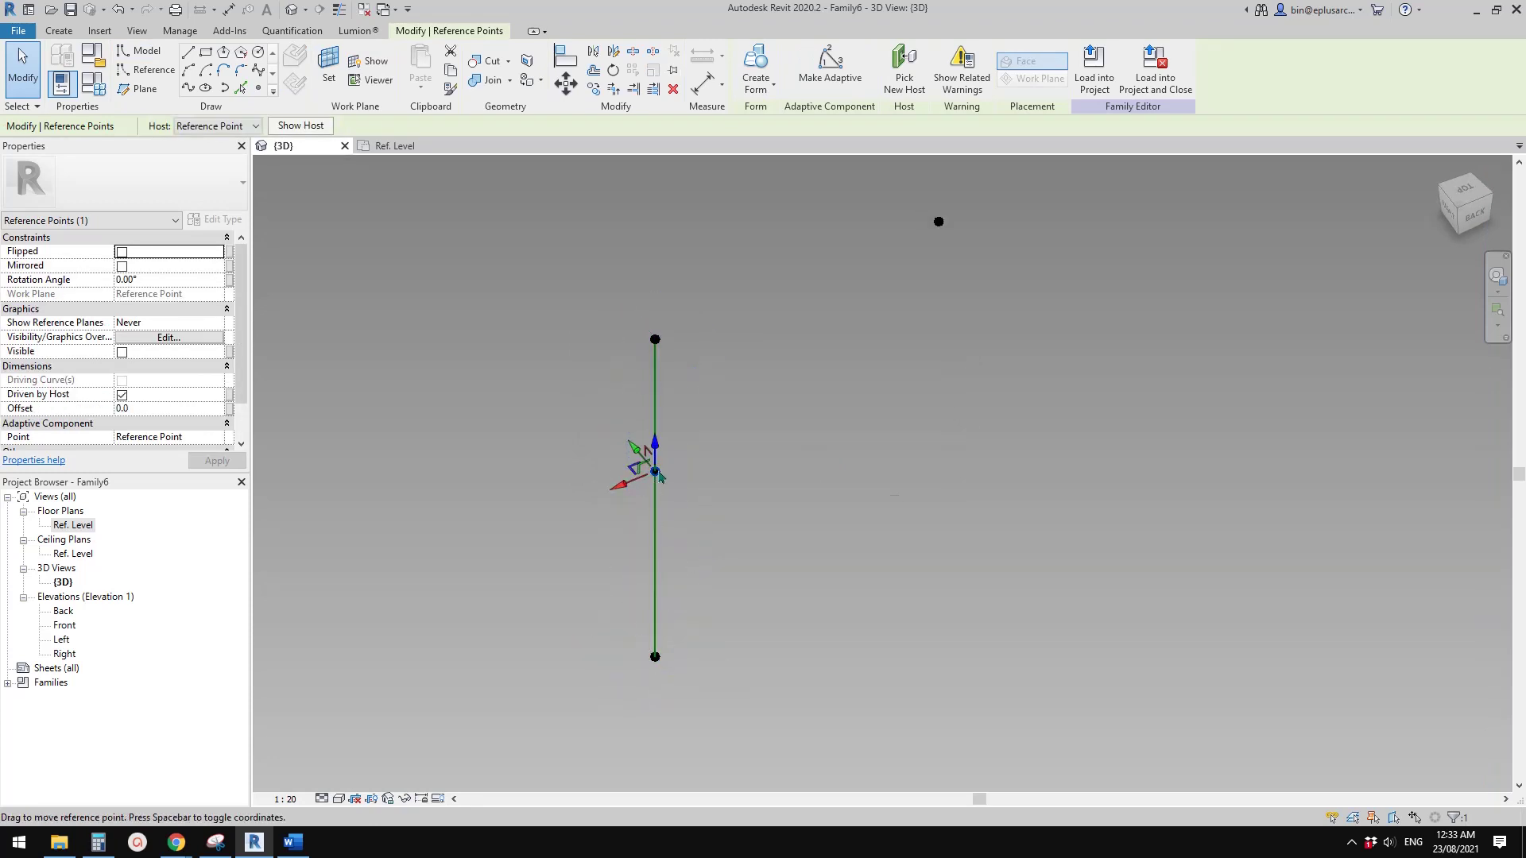
pyautogui.moveTo(620, 491); pyautogui.dragTo(584, 506)
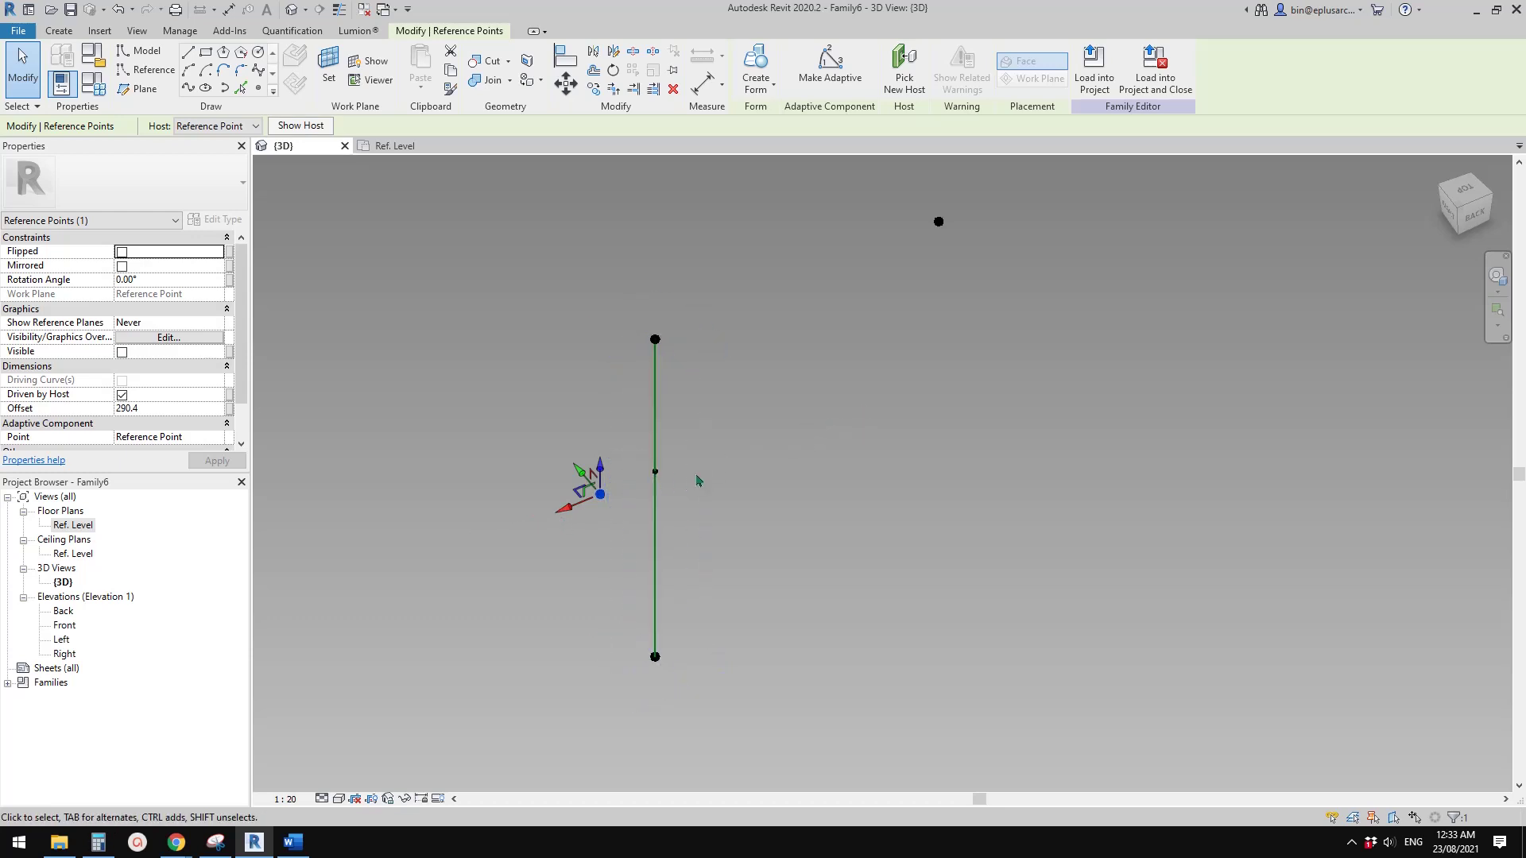
# - Set the rotation angle of the line-hosted reference point to 180°
pyautogui.click(656, 472)
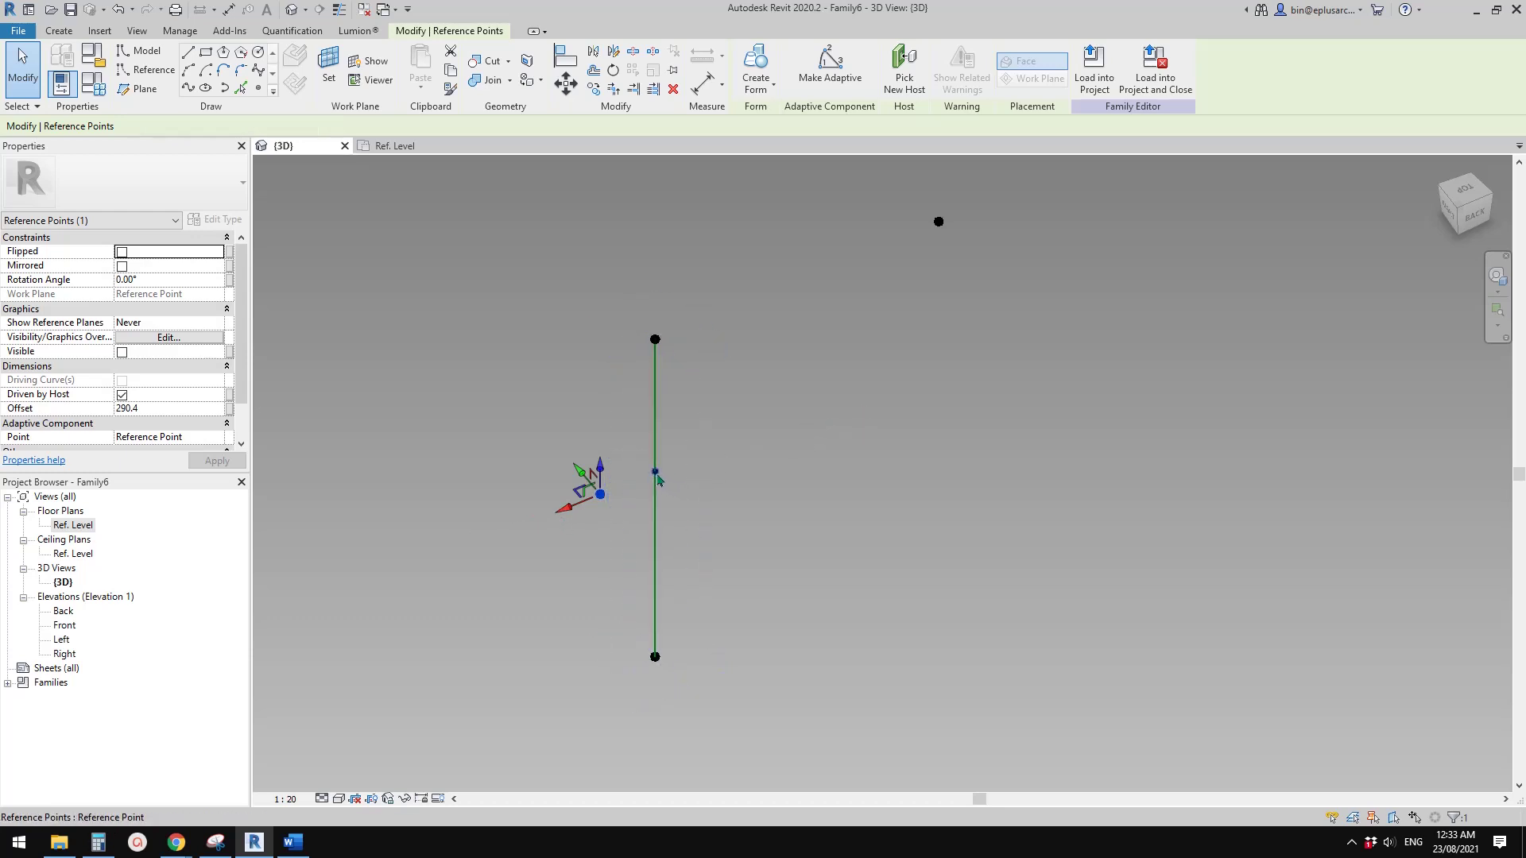
pyautogui.click(191, 280)
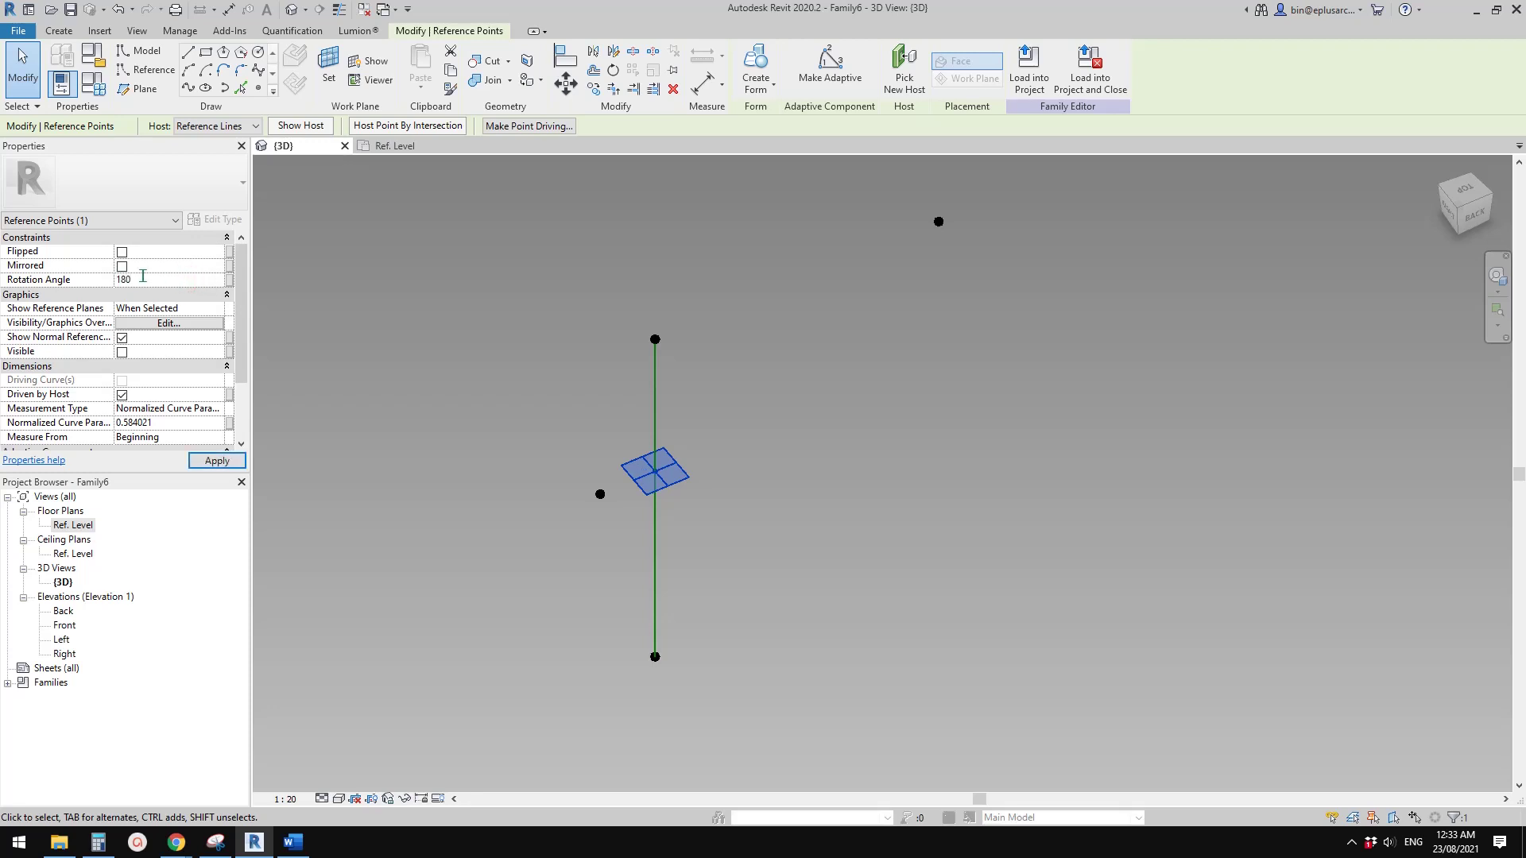
pyautogui.write('180')
pyautogui.press('Return')
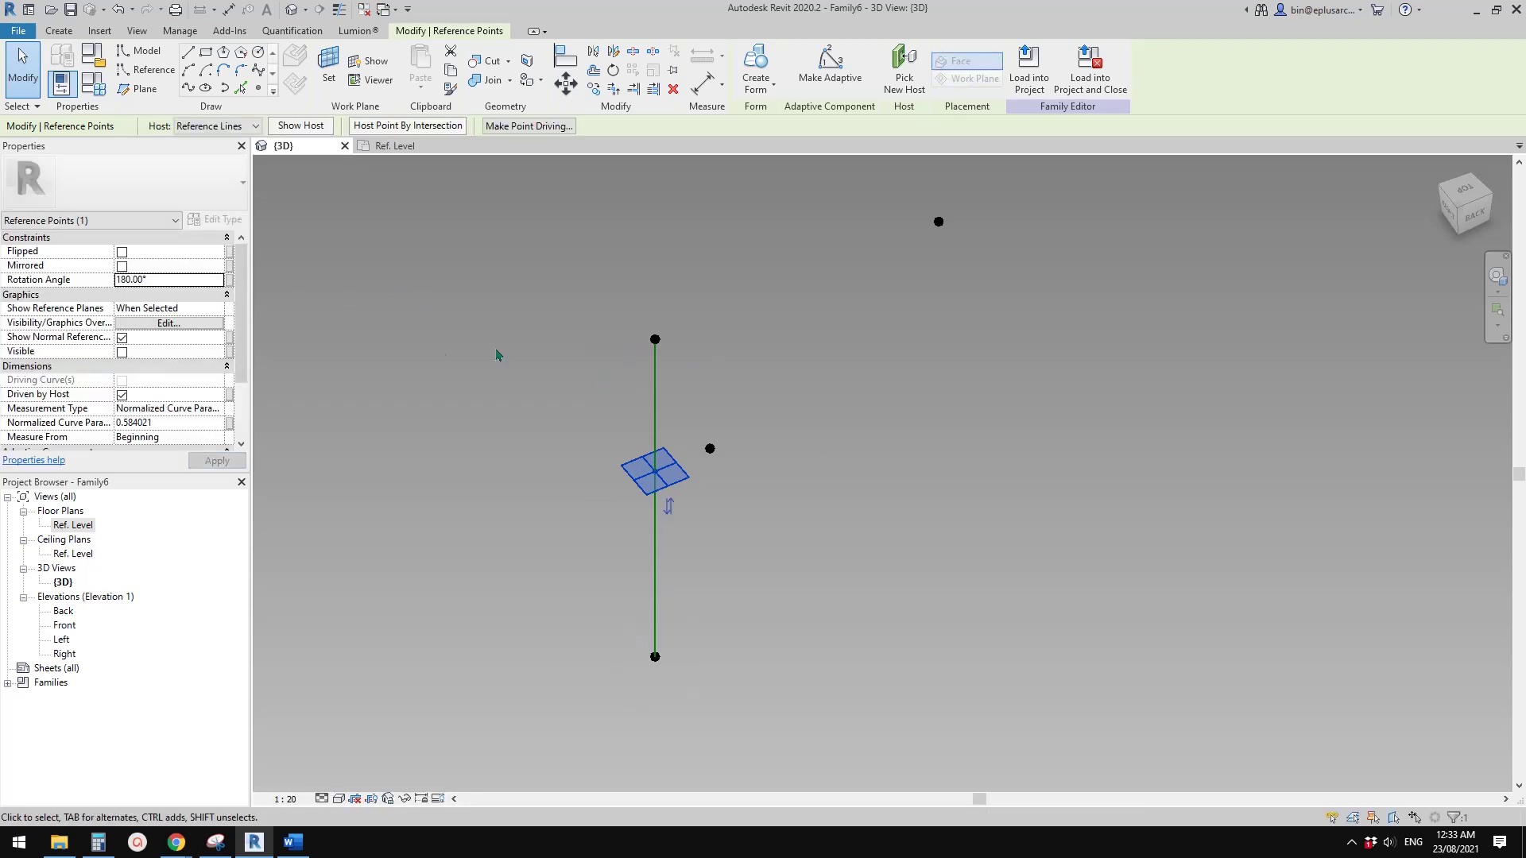
# - Change the line-hosted reference point's rotation angle to flip the offset point across the line, and restore it to 180°
pyautogui.click(182, 281)
pyautogui.press('Return')
pyautogui.click(182, 282)
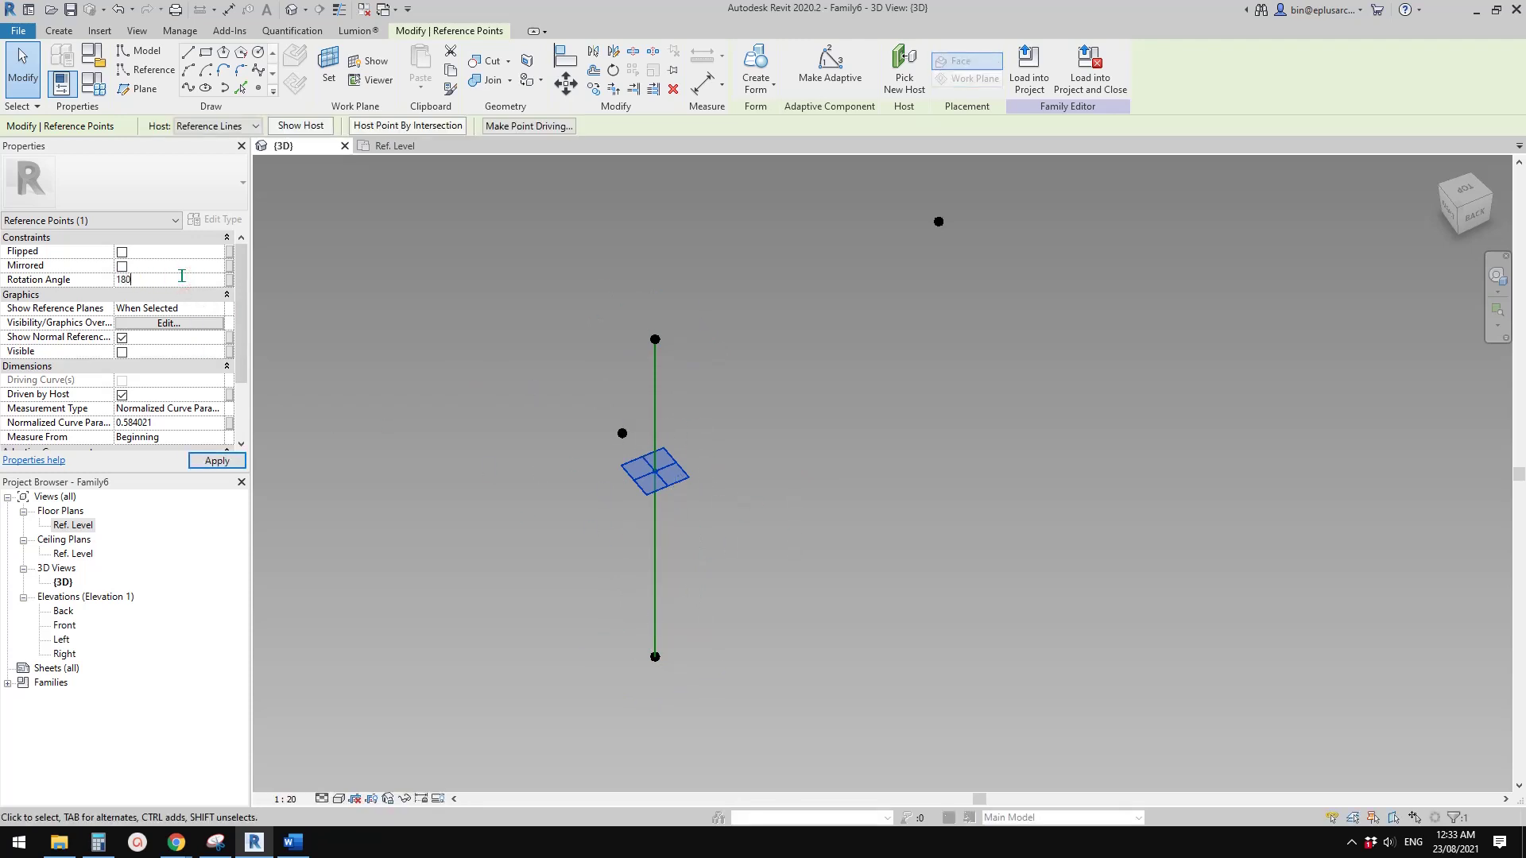
pyautogui.write('180')
pyautogui.press('Return')
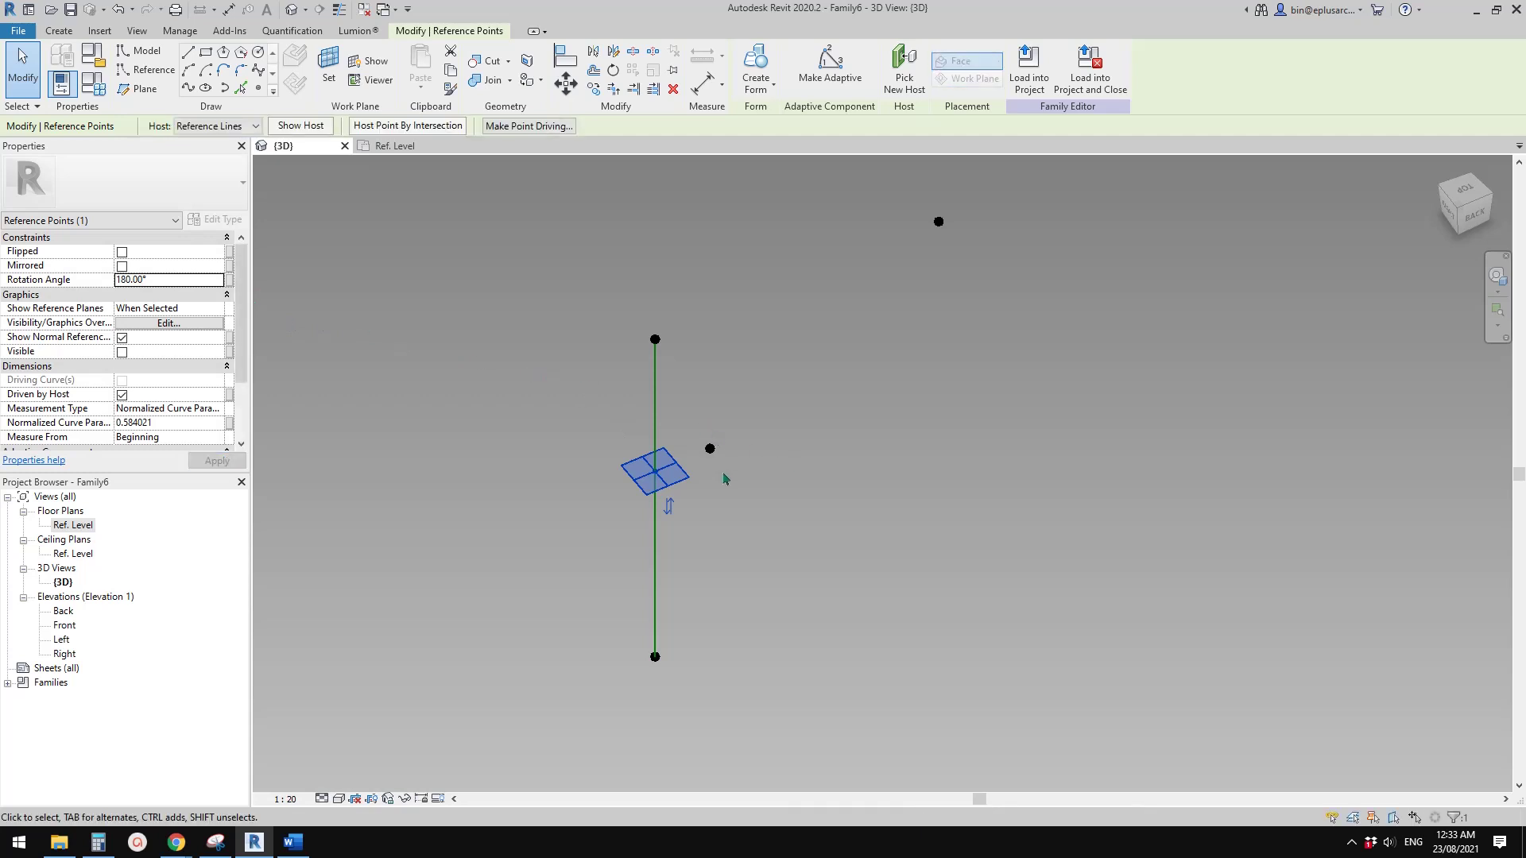
# - Slide the line-hosted reference point up the vertical reference line to a normalized curve parameter of about 0.66
pyautogui.click(705, 467)
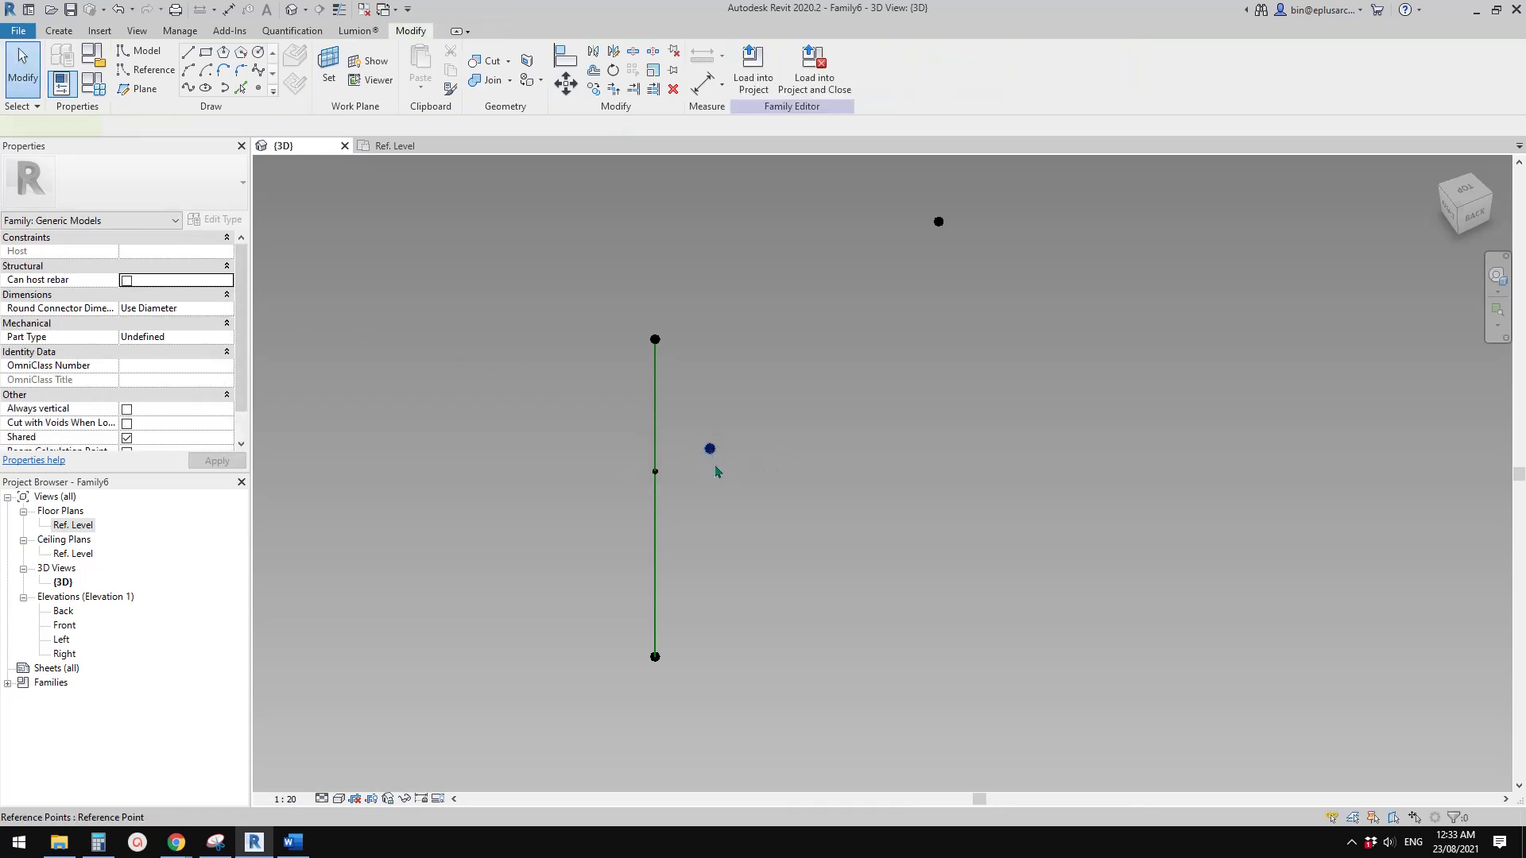
pyautogui.click(709, 449)
pyautogui.click(721, 519)
pyautogui.moveTo(656, 474)
pyautogui.mouseDown()
pyautogui.moveTo(664, 524)
pyautogui.moveTo(667, 415)
pyautogui.moveTo(669, 509)
pyautogui.moveTo(669, 473)
pyautogui.mouseUp()
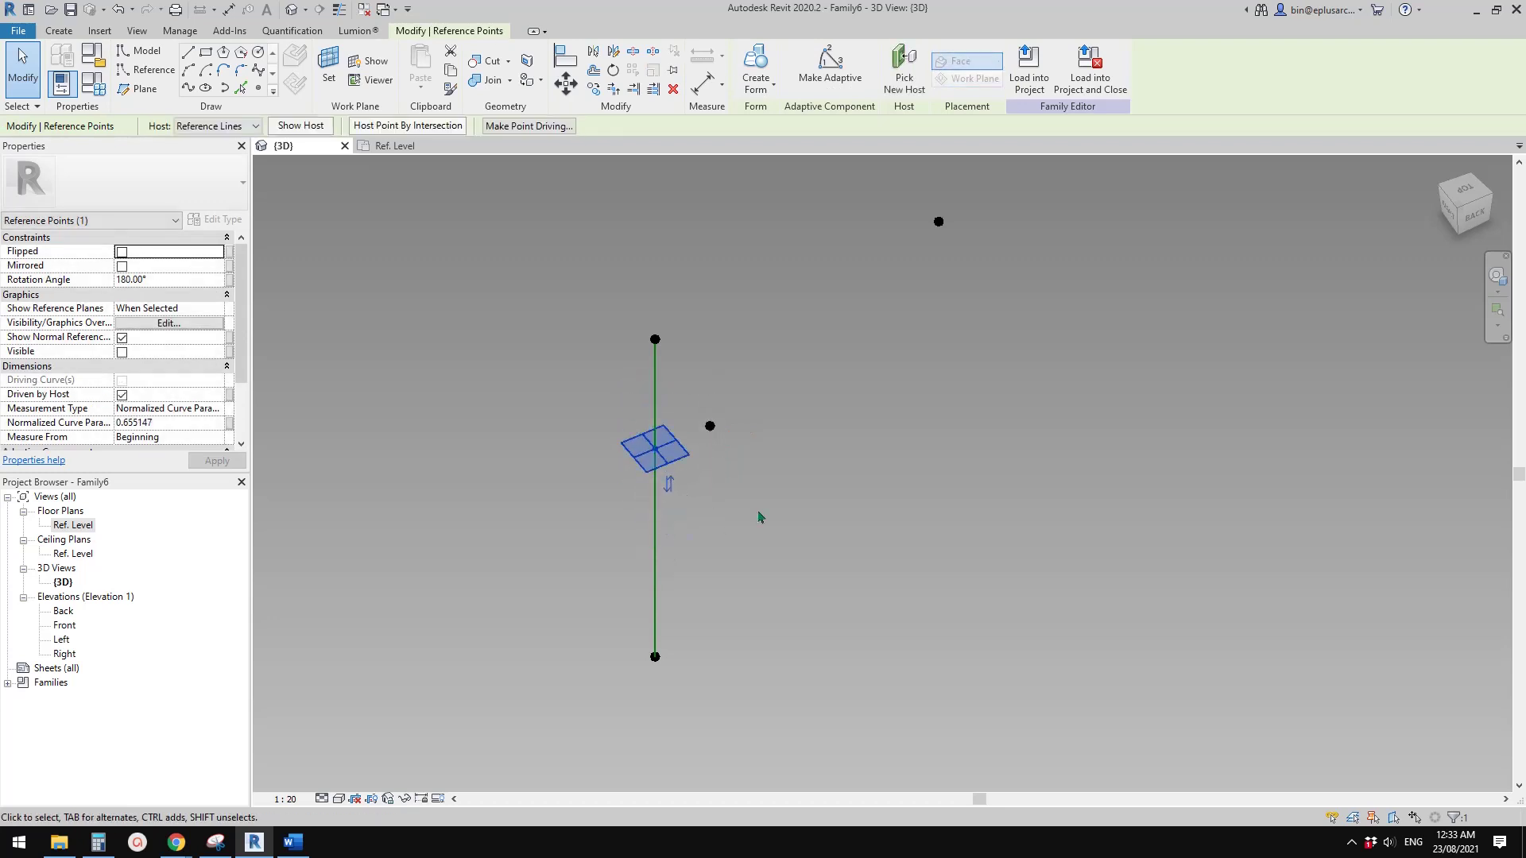
pyautogui.click(760, 518)
# - Examine the offset reference point's axes and offset relative to the vertical reference line from several angles
pyautogui.scroll(-1, 758, 511)
pyautogui.moveTo(787, 521); pyautogui.dragTo(735, 510, button='middle')
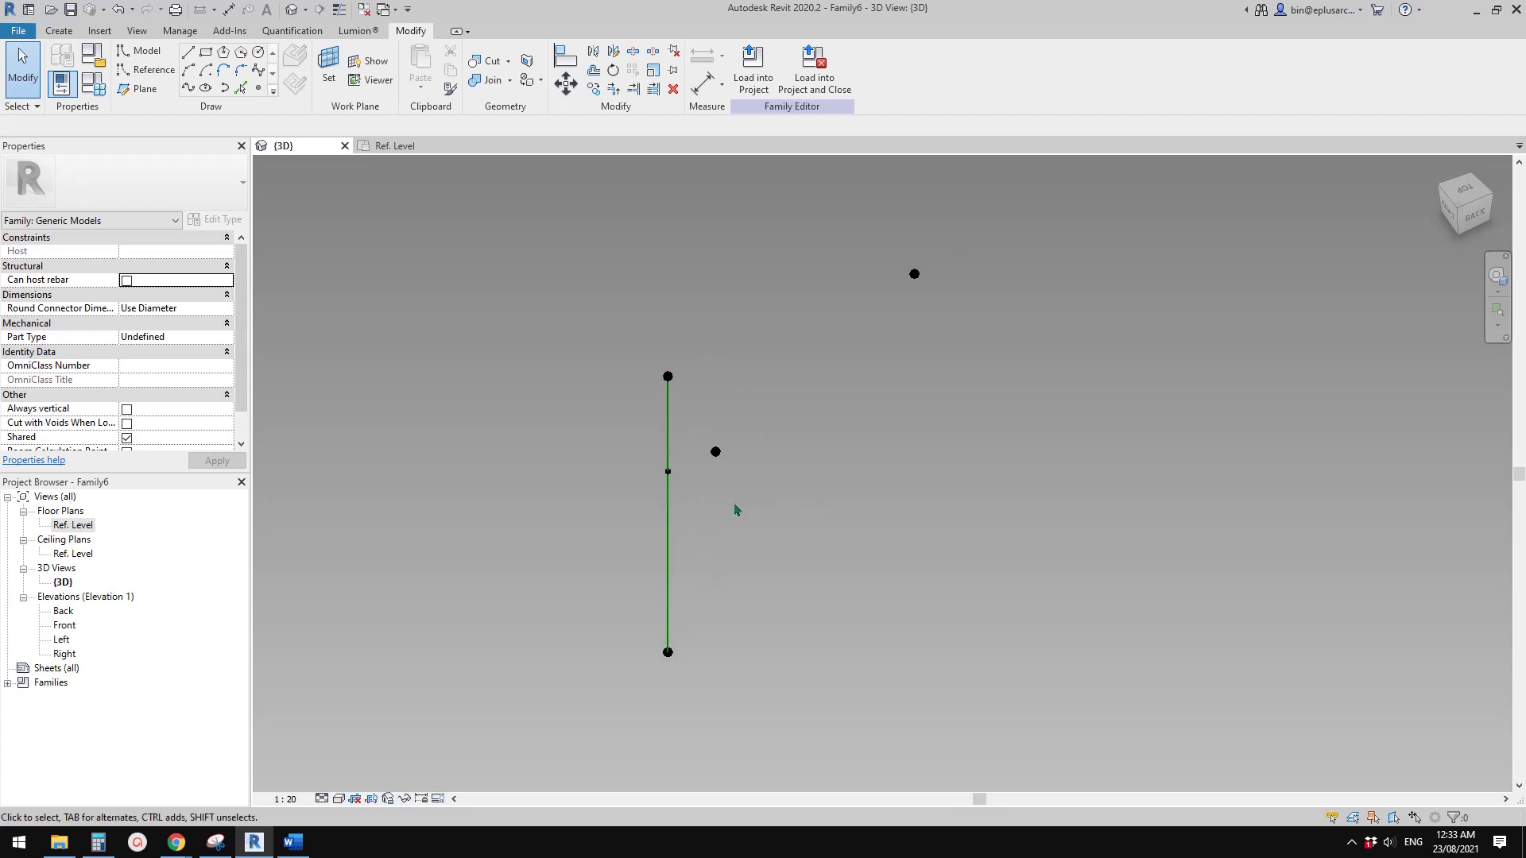
pyautogui.click(715, 452)
pyautogui.scroll(-4, 755, 485)
pyautogui.moveTo(742, 465); pyautogui.dragTo(826, 496, button='middle')
pyautogui.scroll(-3, 747, 500)
pyautogui.scroll(2, 759, 465)
pyautogui.scroll(4, 776, 521)
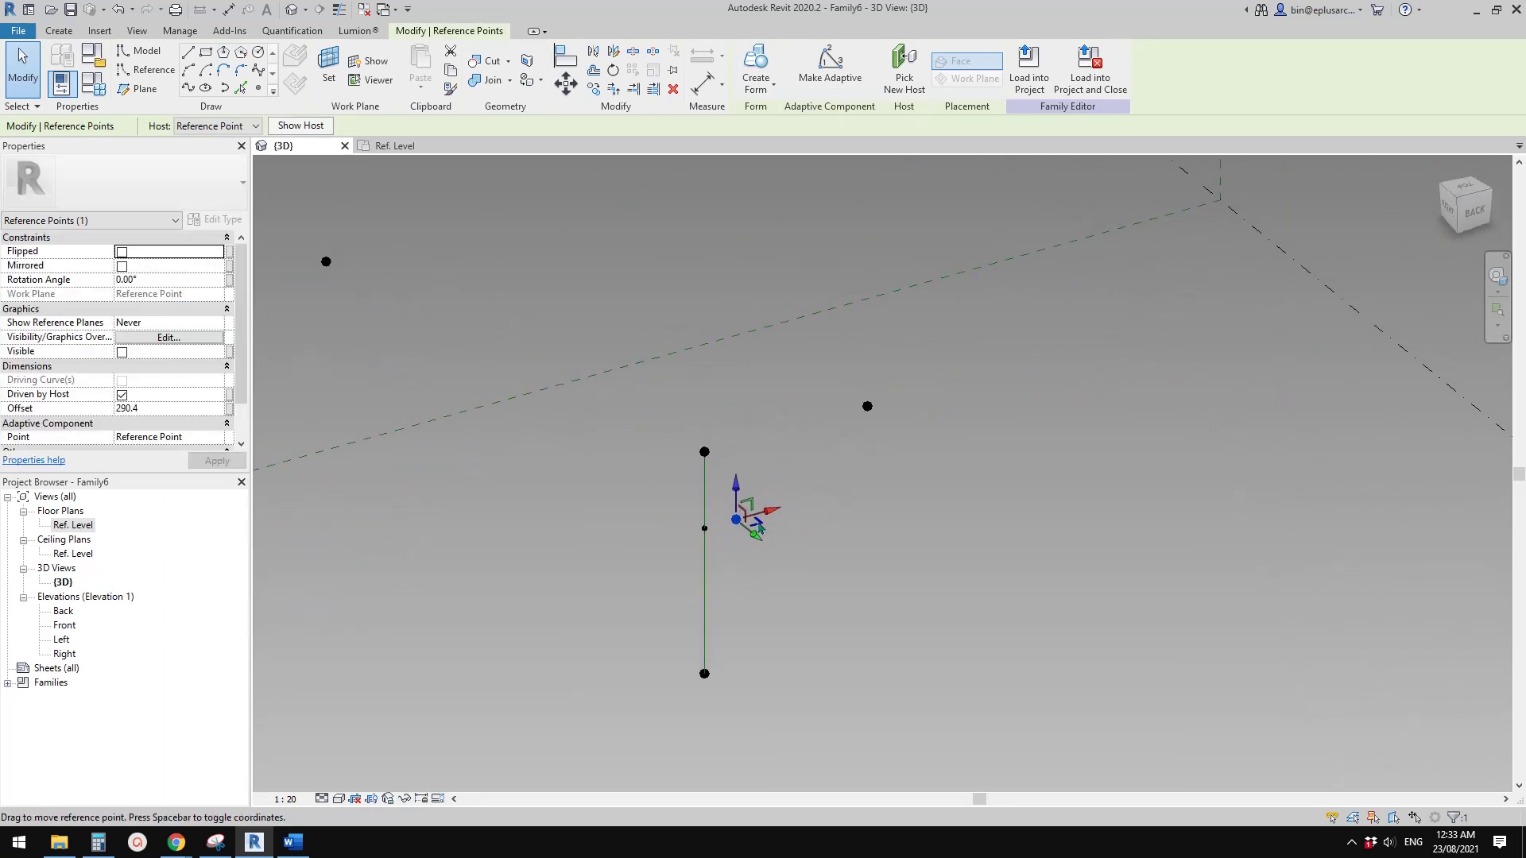
pyautogui.press('Escape')
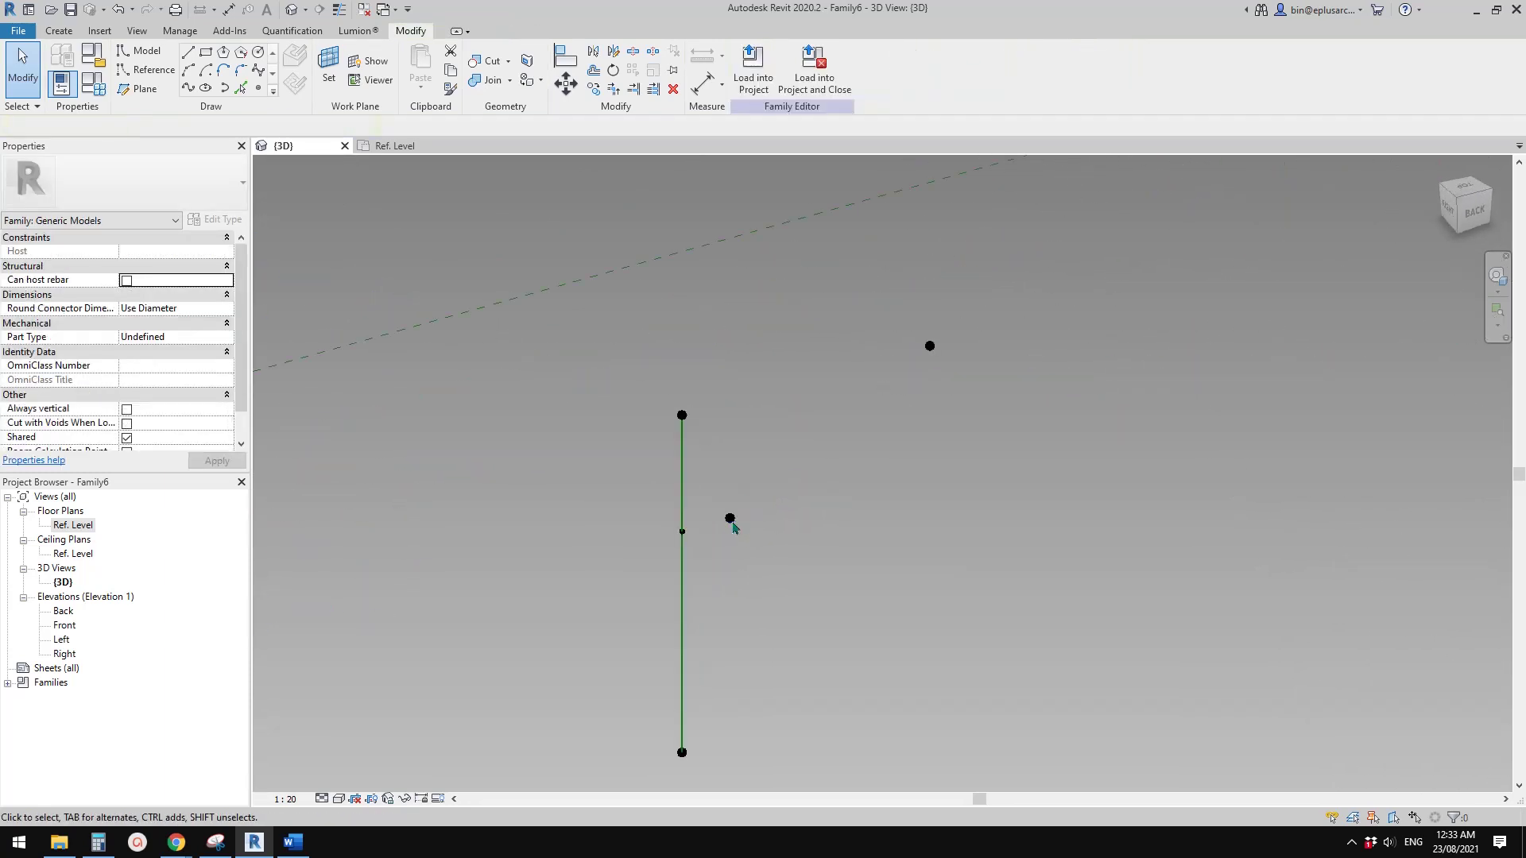
pyautogui.click(731, 524)
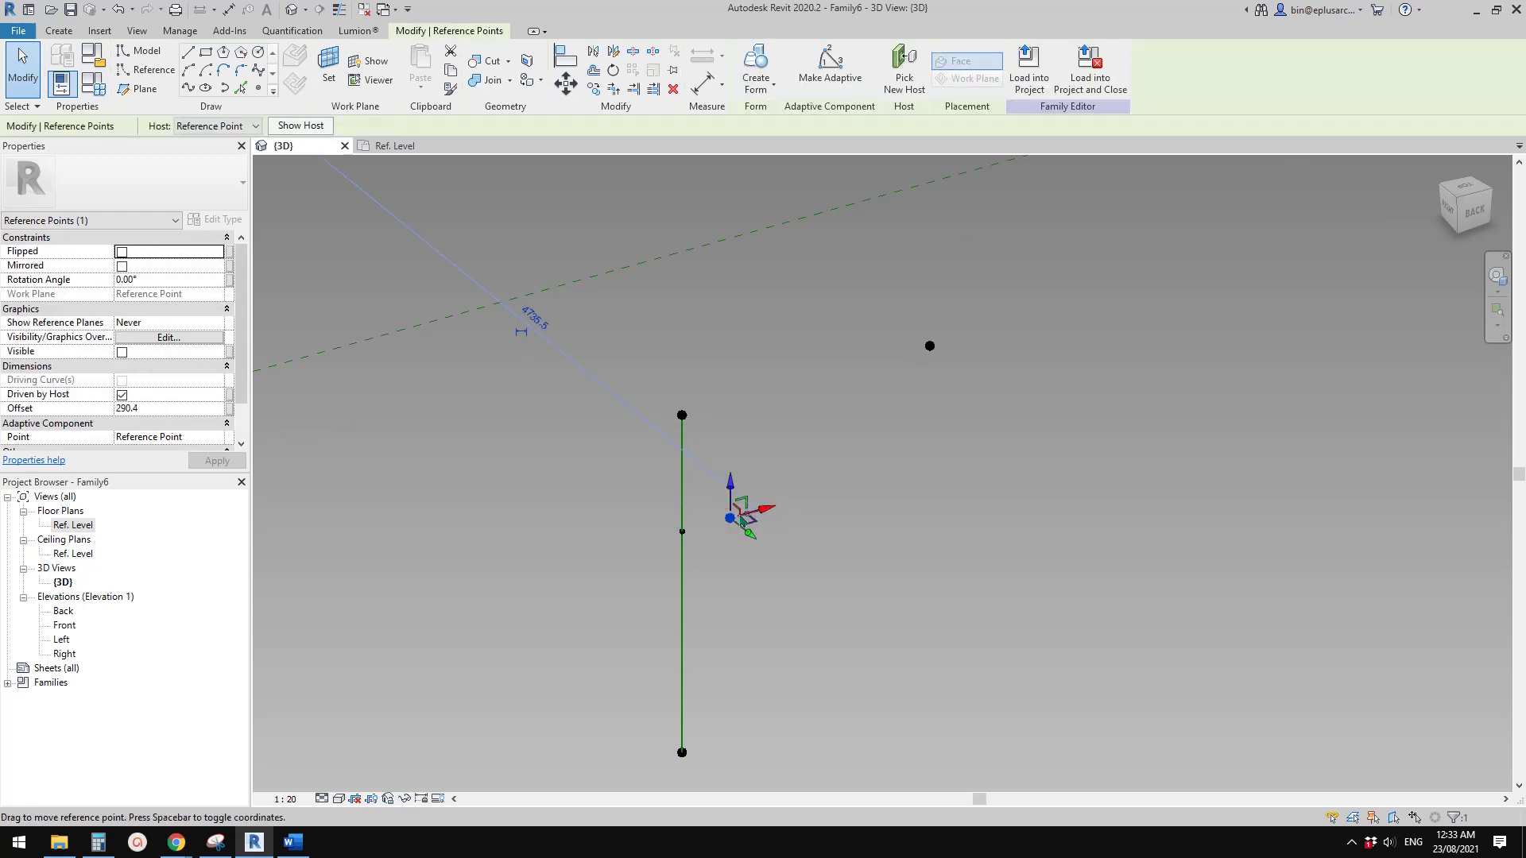
pyautogui.keyDown('shift'); pyautogui.moveTo(766, 517); pyautogui.dragTo(785, 568, button='middle'); pyautogui.keyUp('shift')
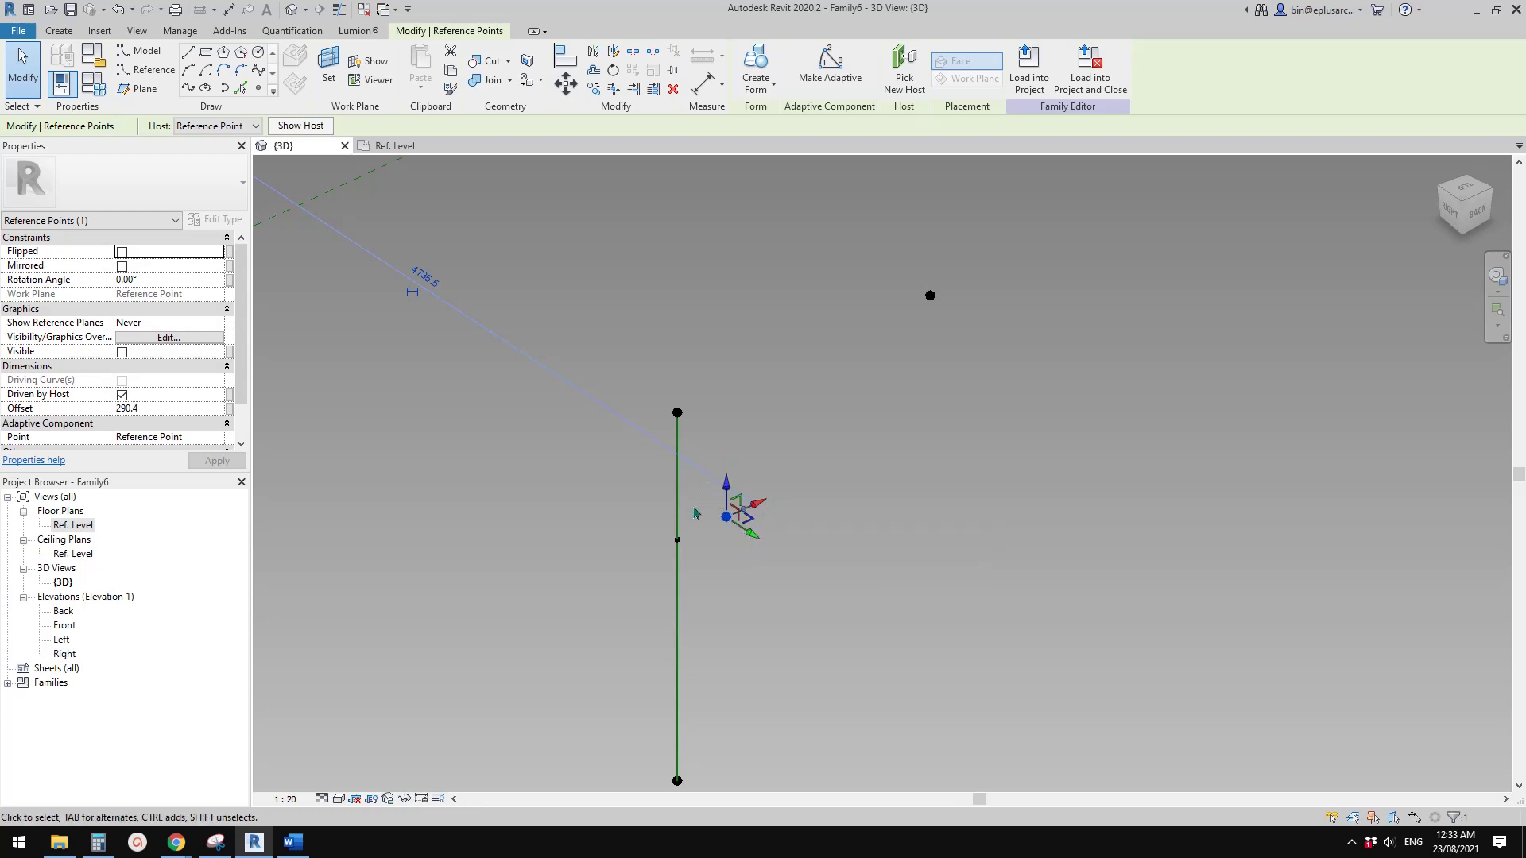
pyautogui.press('Escape')
# - Compare the line-hosted point set with the earlier set of reference points across the reference plane
pyautogui.click(679, 534)
pyautogui.scroll(-2, 684, 515)
pyautogui.moveTo(715, 531); pyautogui.dragTo(858, 517, button='middle')
pyautogui.click(670, 508)
pyautogui.scroll(-1, 659, 509)
pyautogui.moveTo(653, 514); pyautogui.dragTo(729, 532, button='middle')
pyautogui.scroll(1, 719, 527)
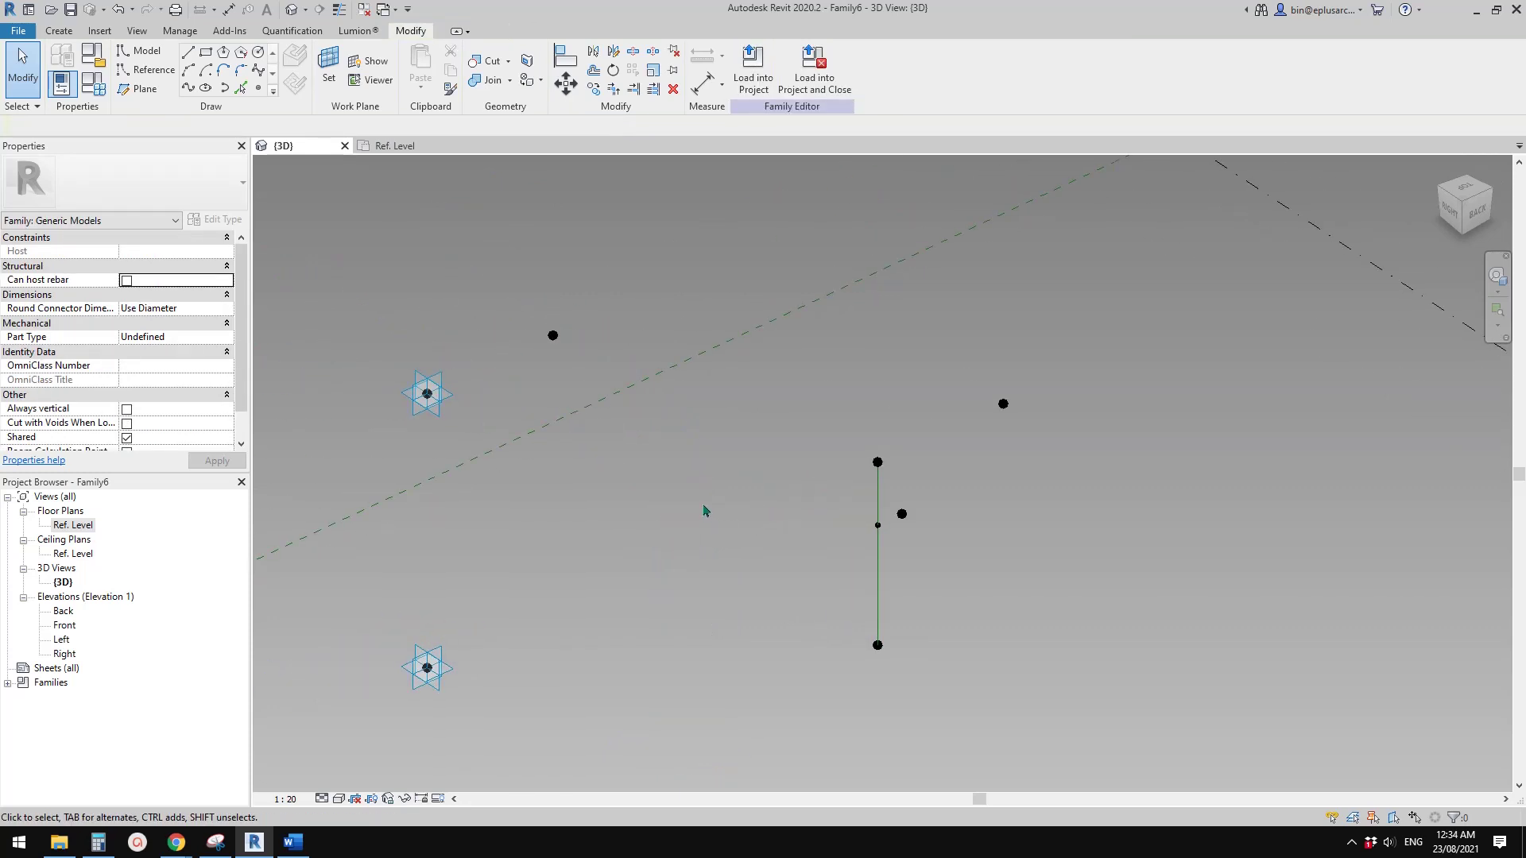
pyautogui.scroll(-1, 710, 513)
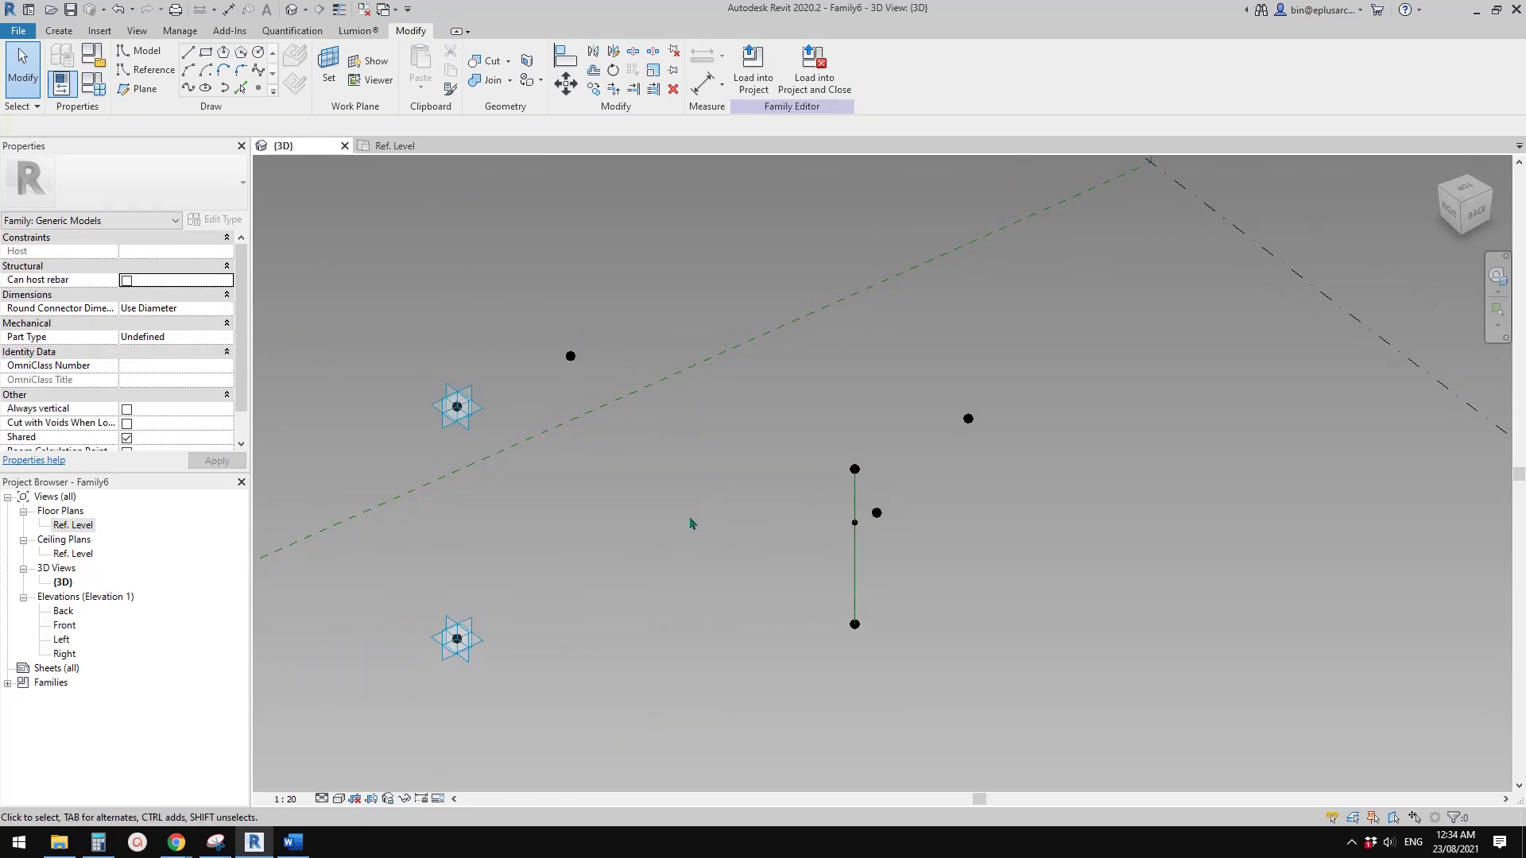